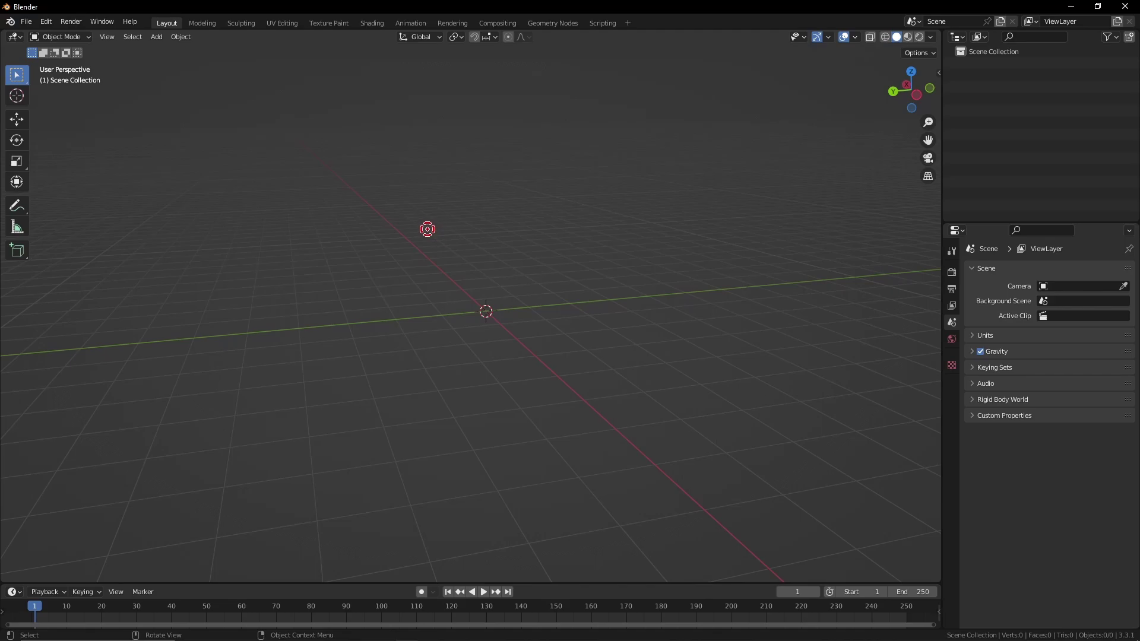
- Import both SapwoodBladeHead text files from genshinmodels\Weapons\SapwoodBlade as a 3DMigoto frame analysis dump
click(26, 22)
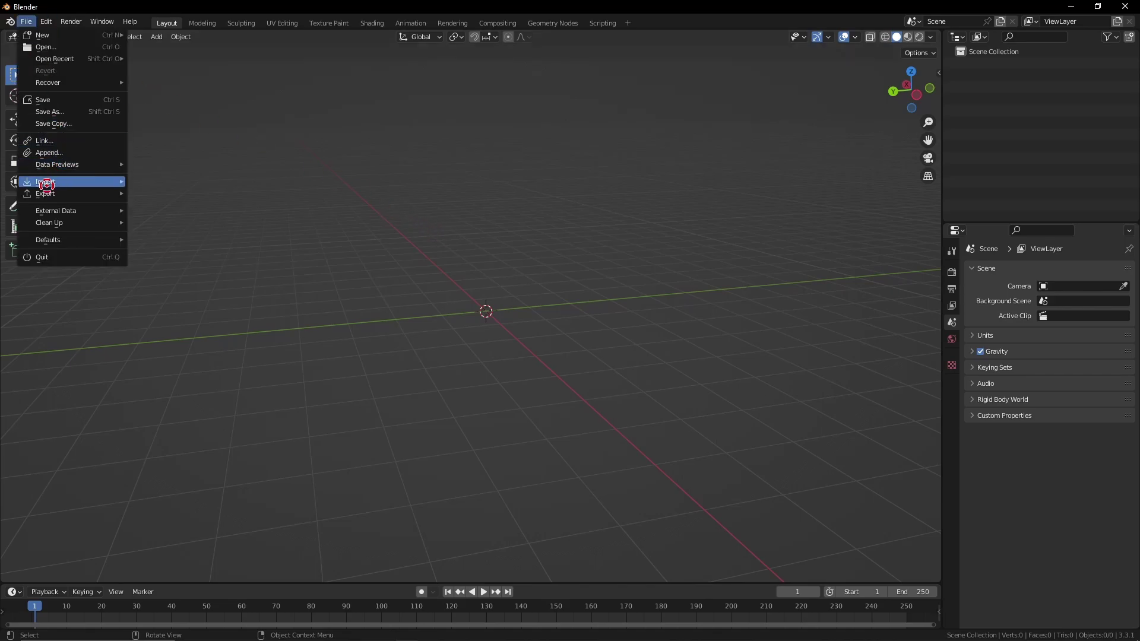
mouse_move(46, 184)
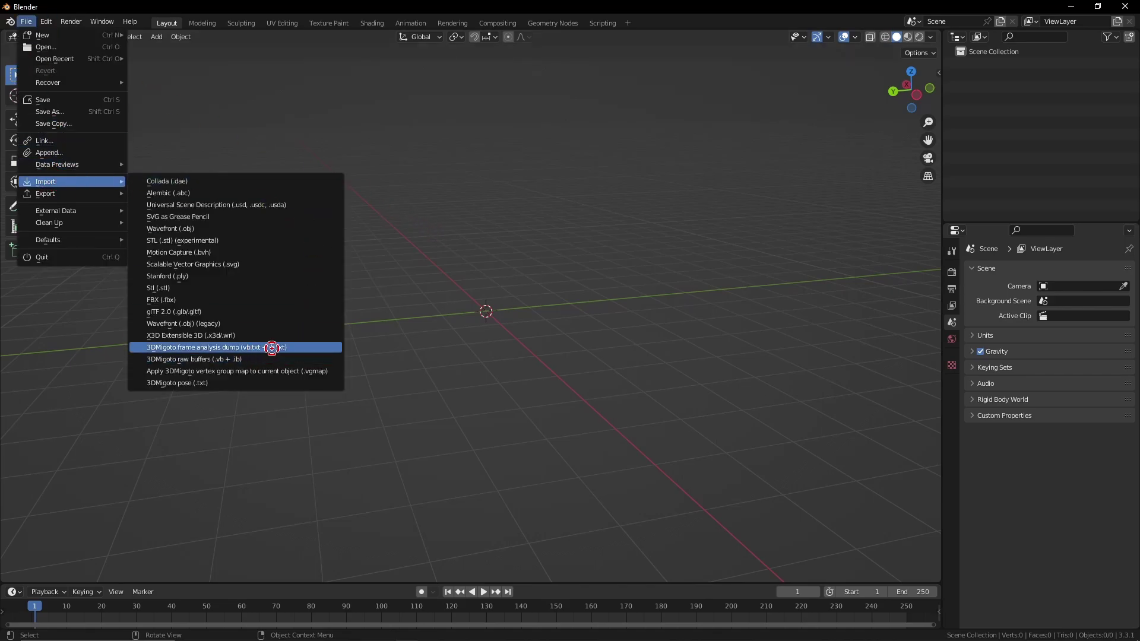
click(286, 350)
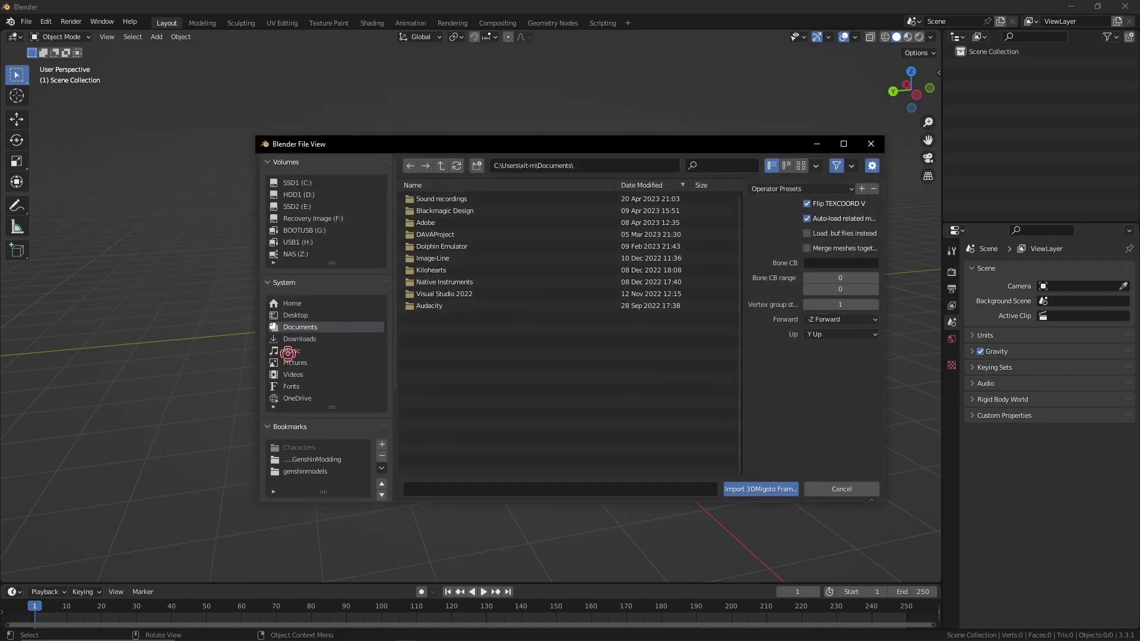
double_click(307, 460)
click(451, 211)
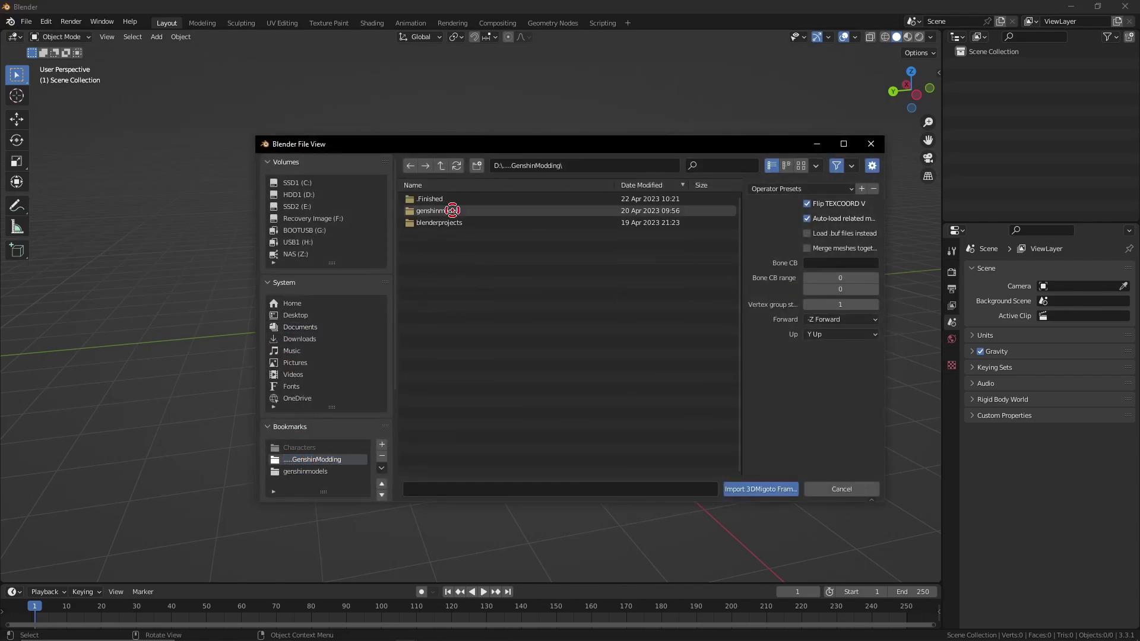
double_click(452, 211)
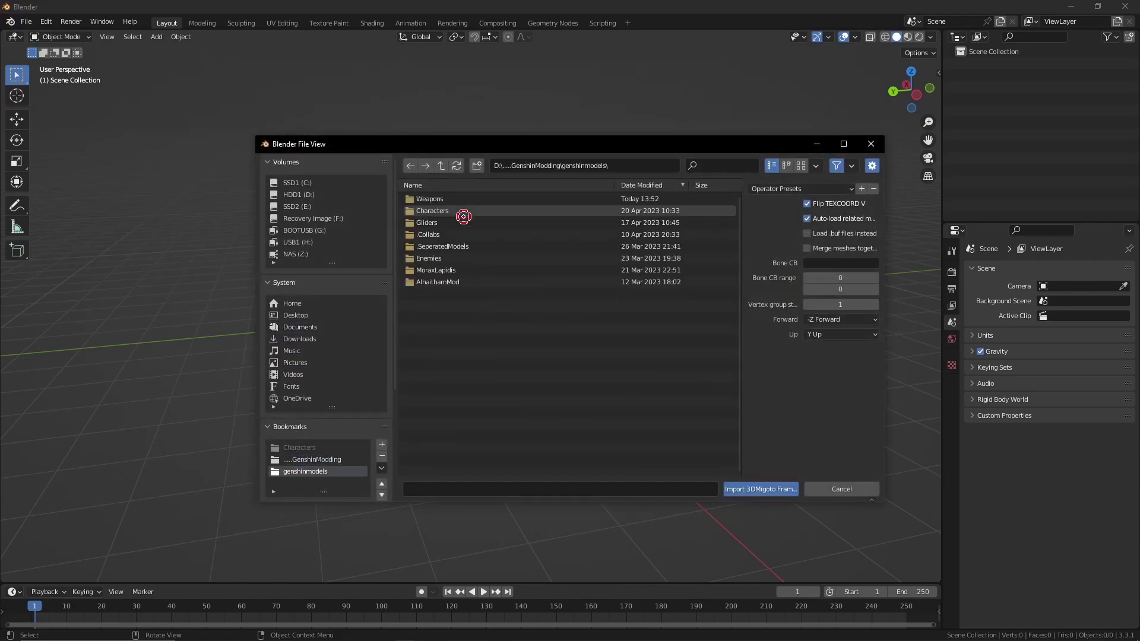
double_click(446, 214)
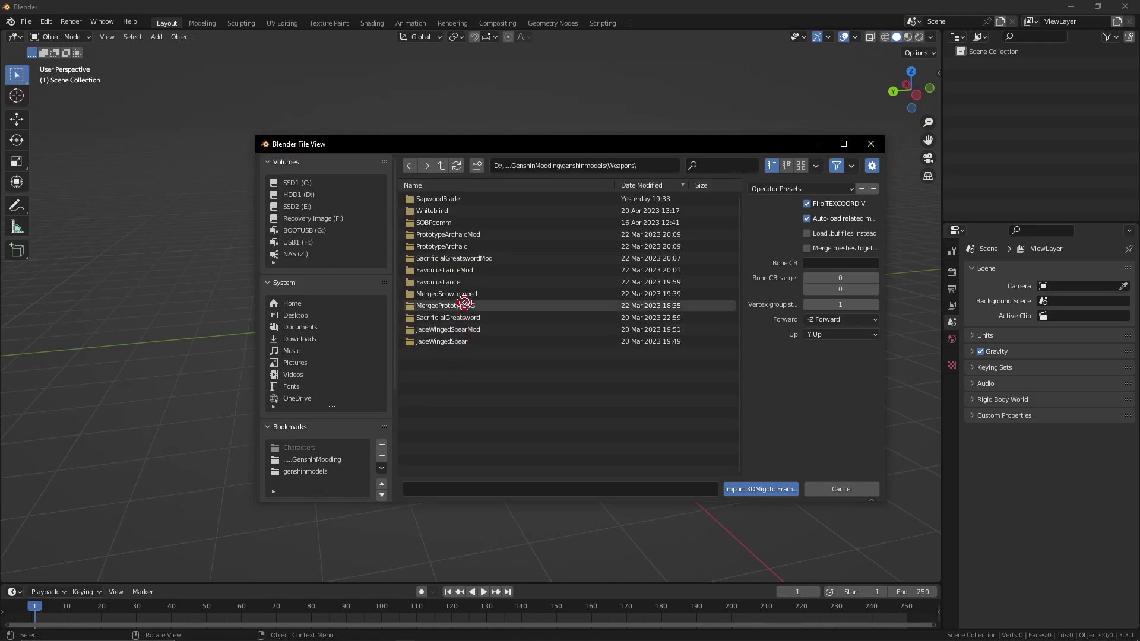
double_click(455, 198)
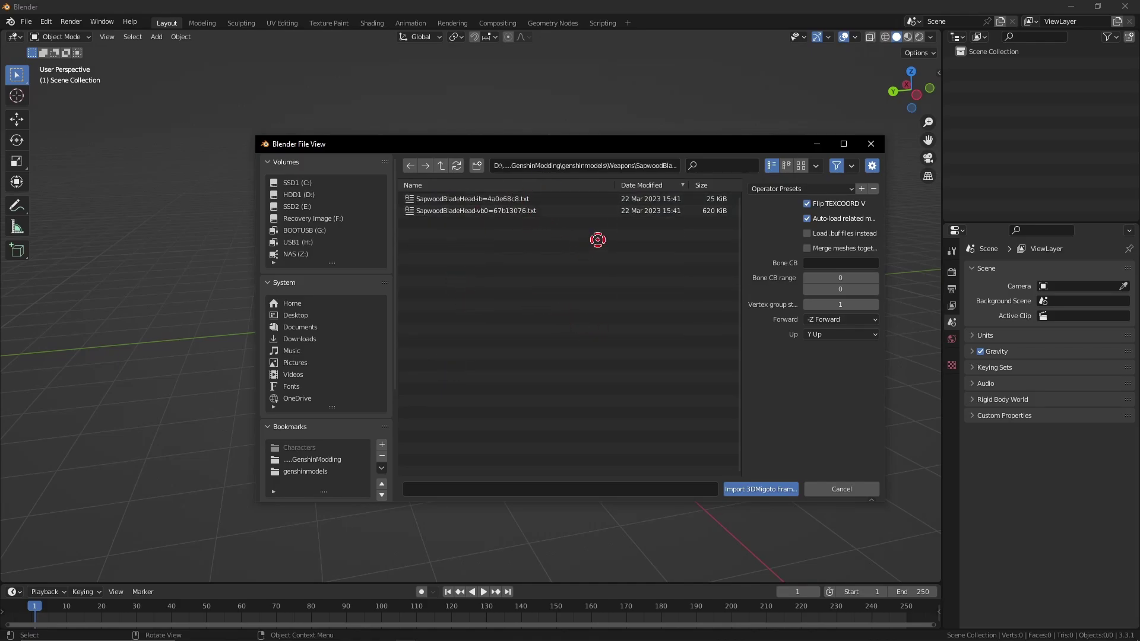
key(a)
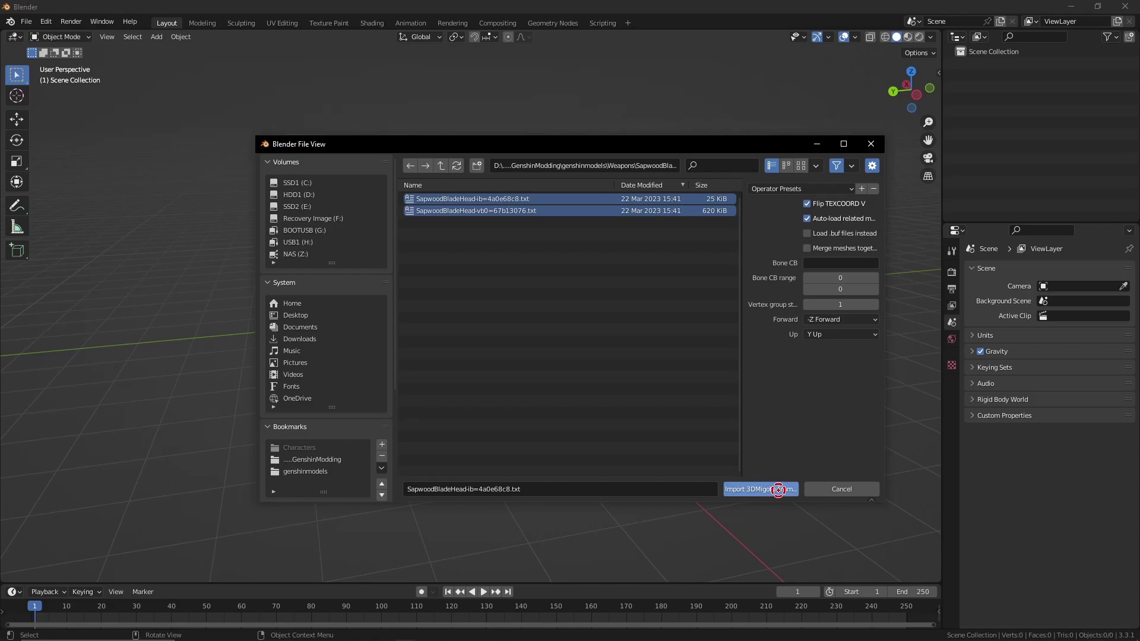
click(760, 489)
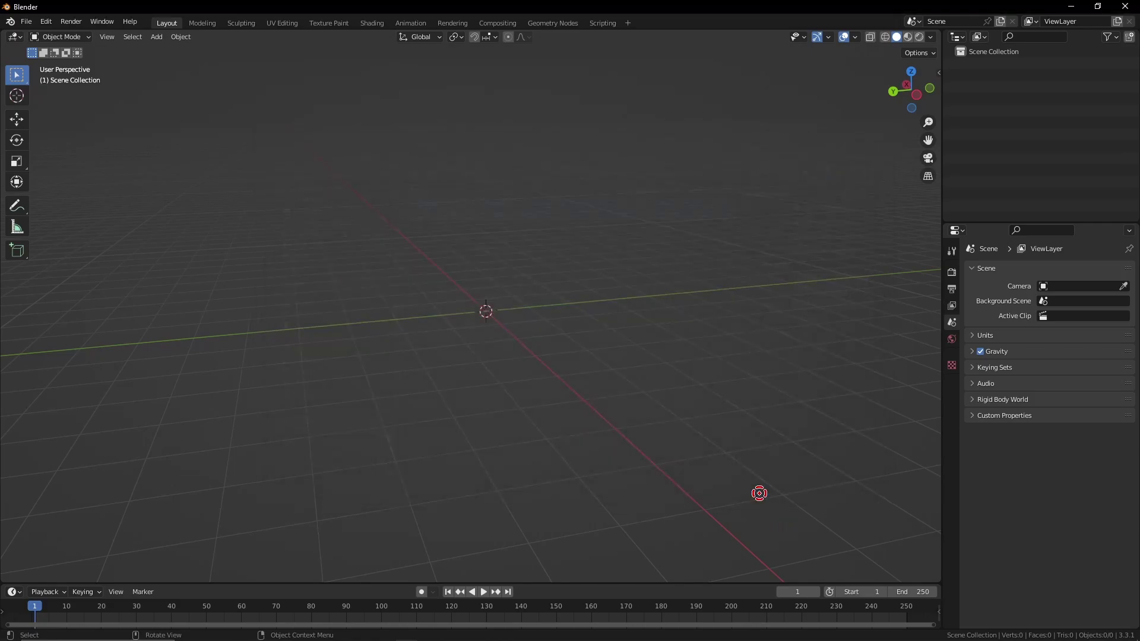
middle_drag(678, 293, 611, 212)
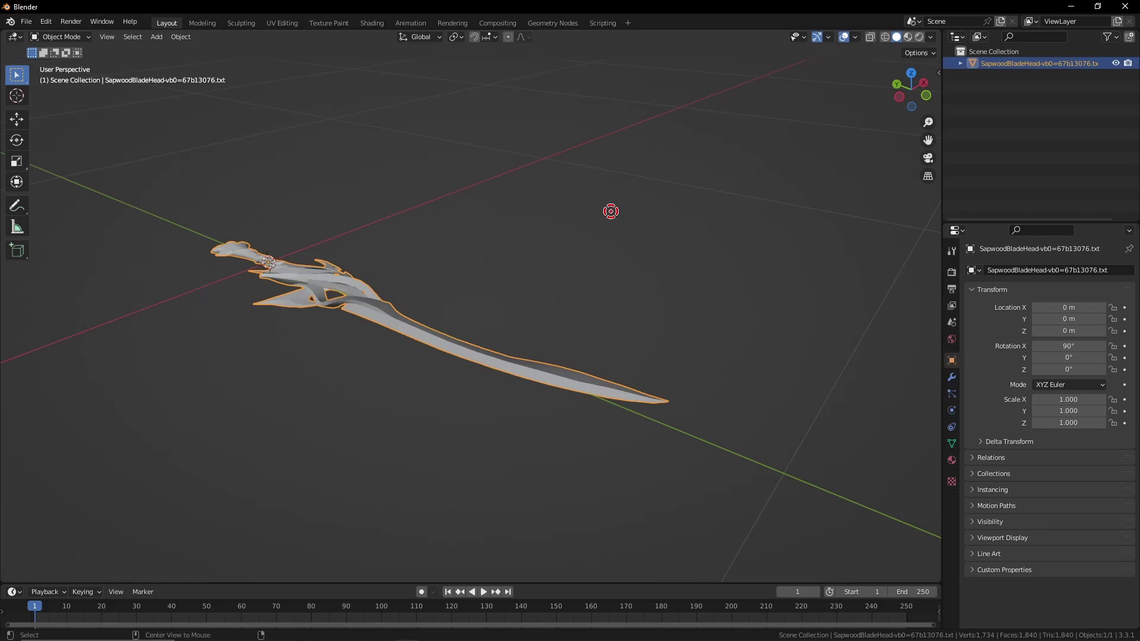
- Switch to File Explorer and open SapwoodBladeHeadDiffuse.dds from the SapwoodBlade weapon folder in paint.net
key(alt+Tab)
key(alt+Tab)
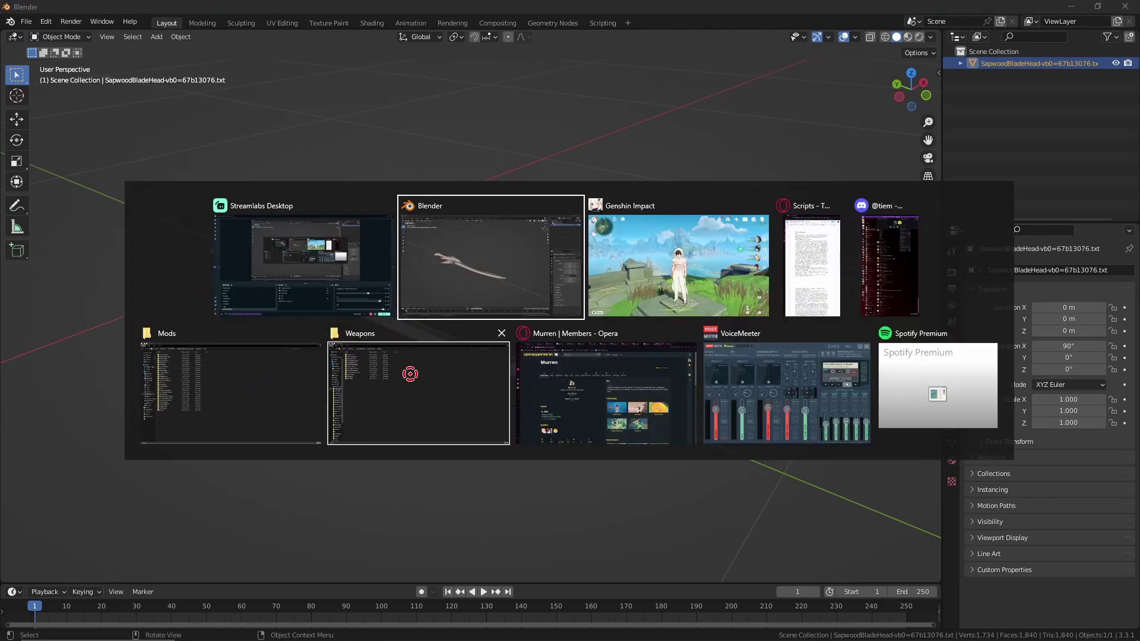
click(409, 373)
click(160, 204)
double_click(161, 204)
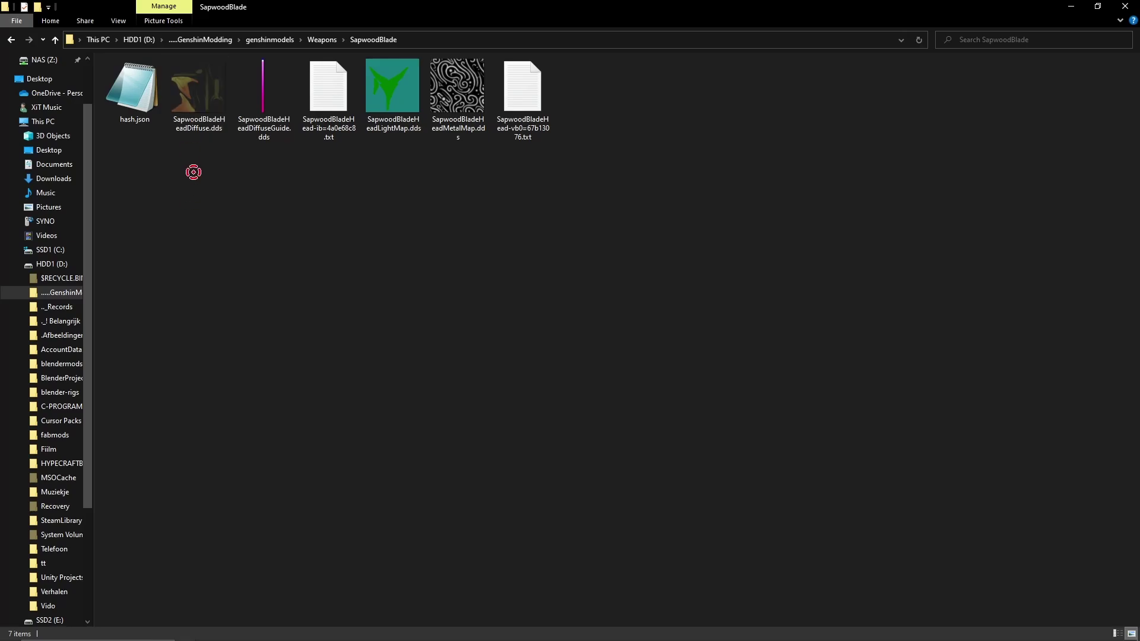
click(203, 85)
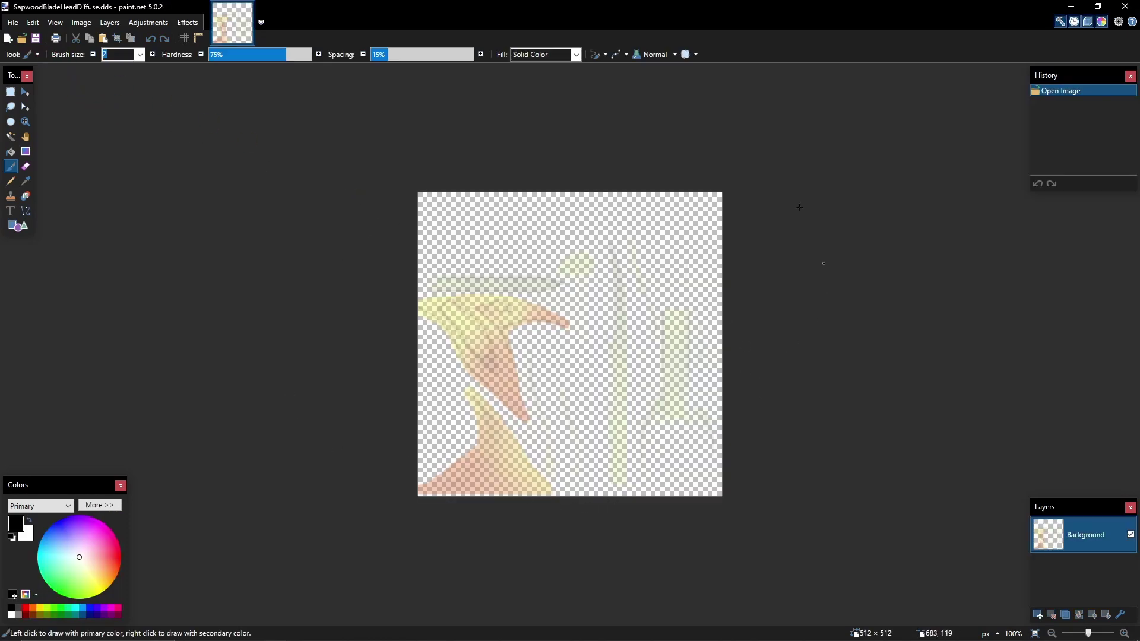
- Apply the Alpha Mask effect to the diffuse texture with the Paste from Clipboard option
click(149, 22)
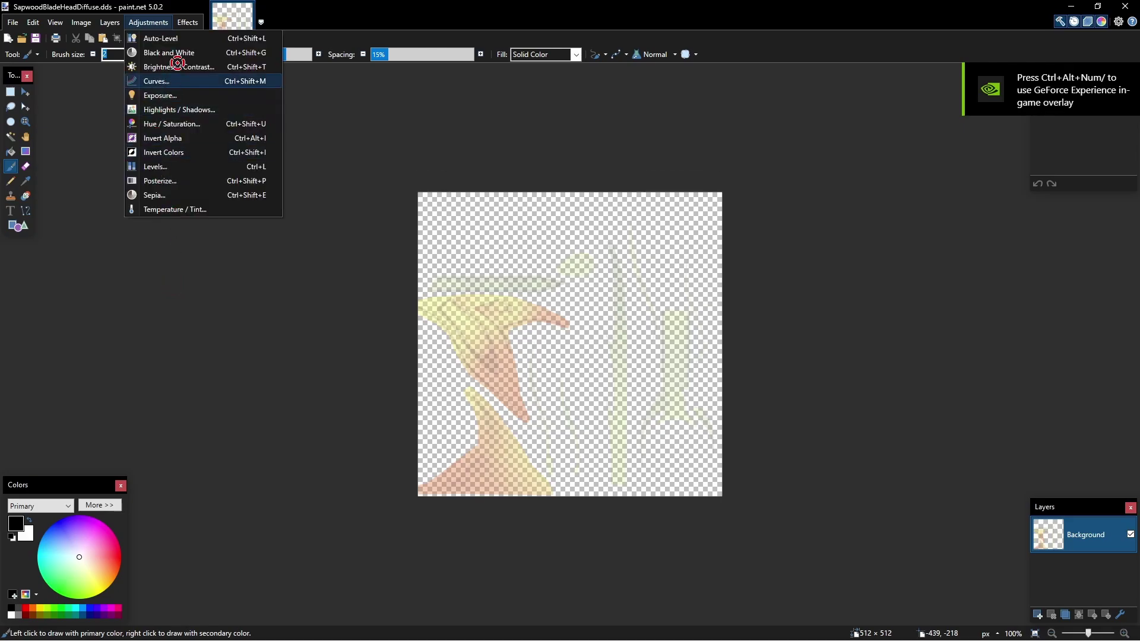
mouse_move(186, 22)
click(215, 167)
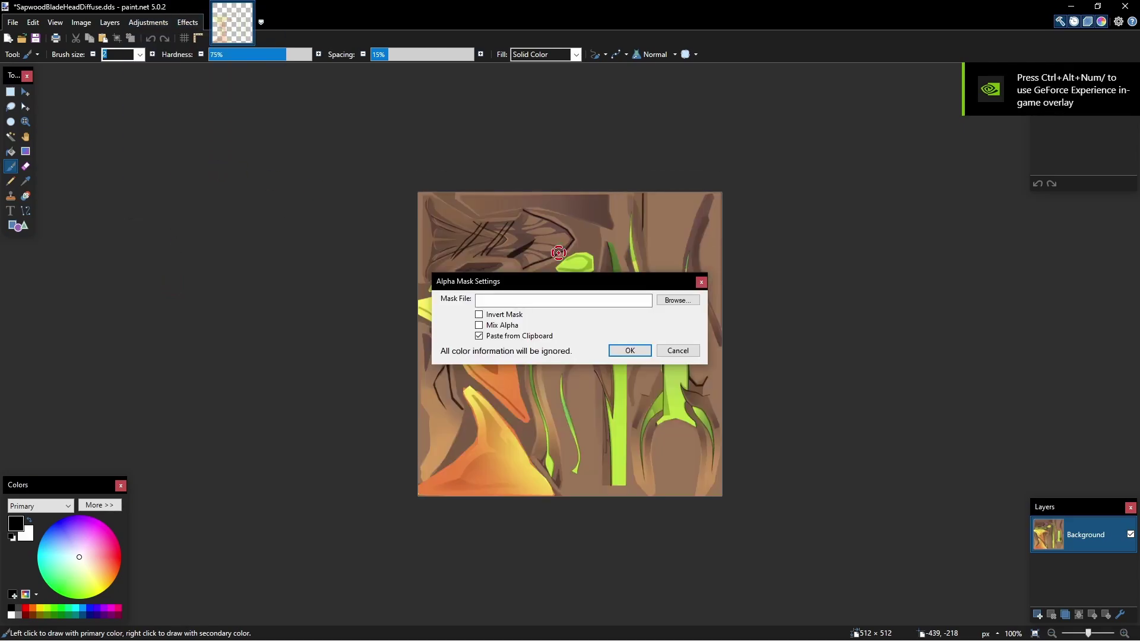
click(638, 351)
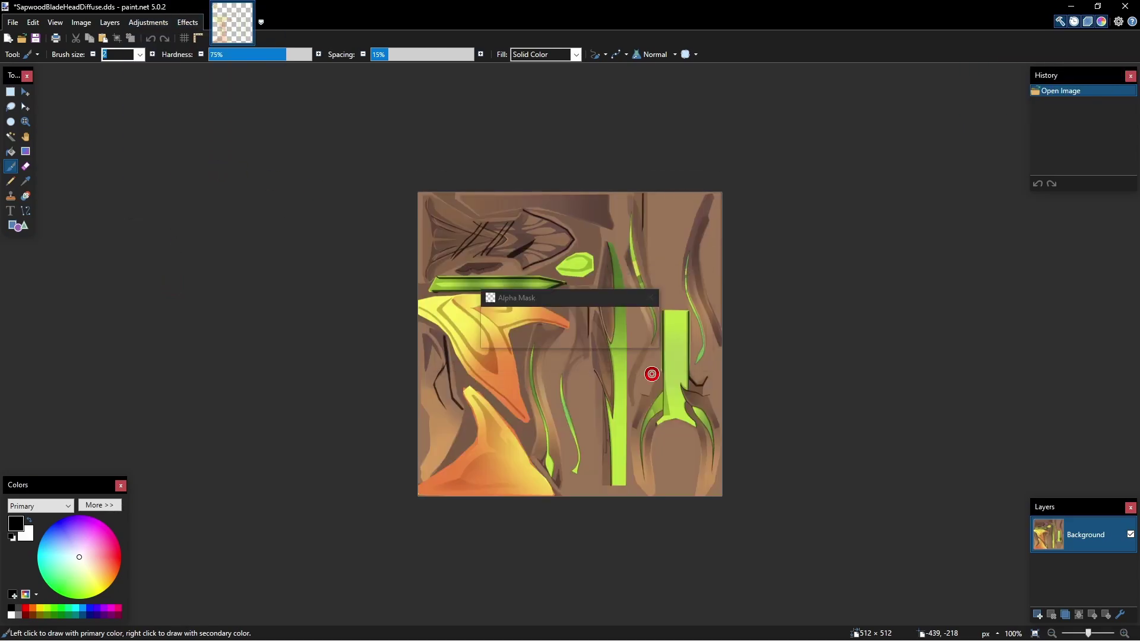
ctrl+scroll(659, 383, up, 2)
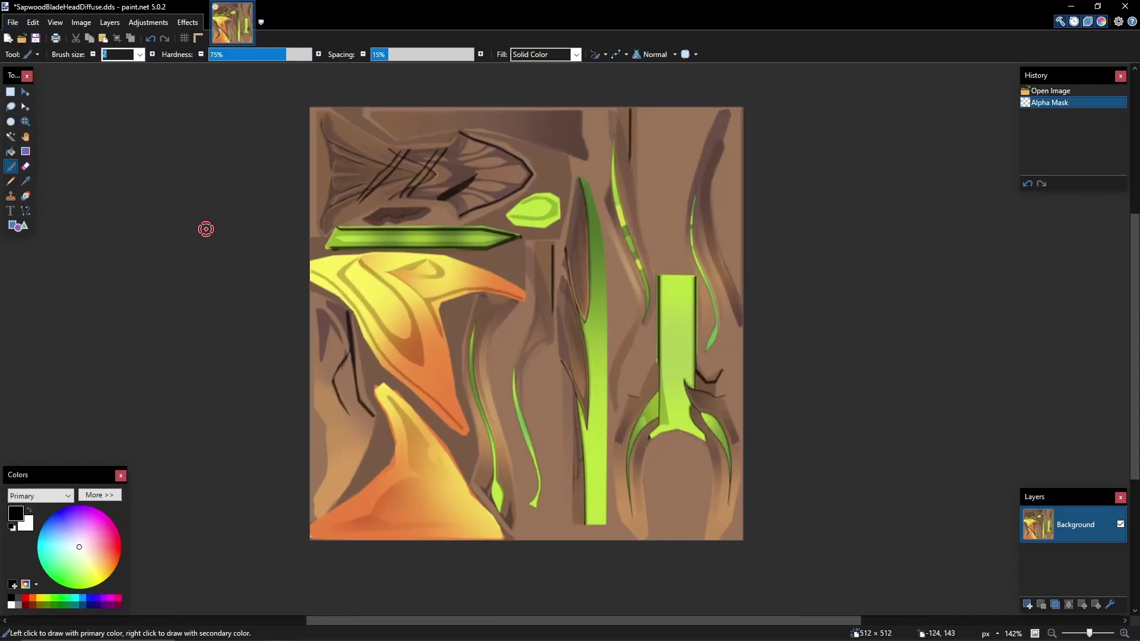
- Save the texture as SapwoodBladeHeadDiffuse.png in PNG format in the GenshinModding folder, with auto-detected bit depth
key(ctrl+shift+s)
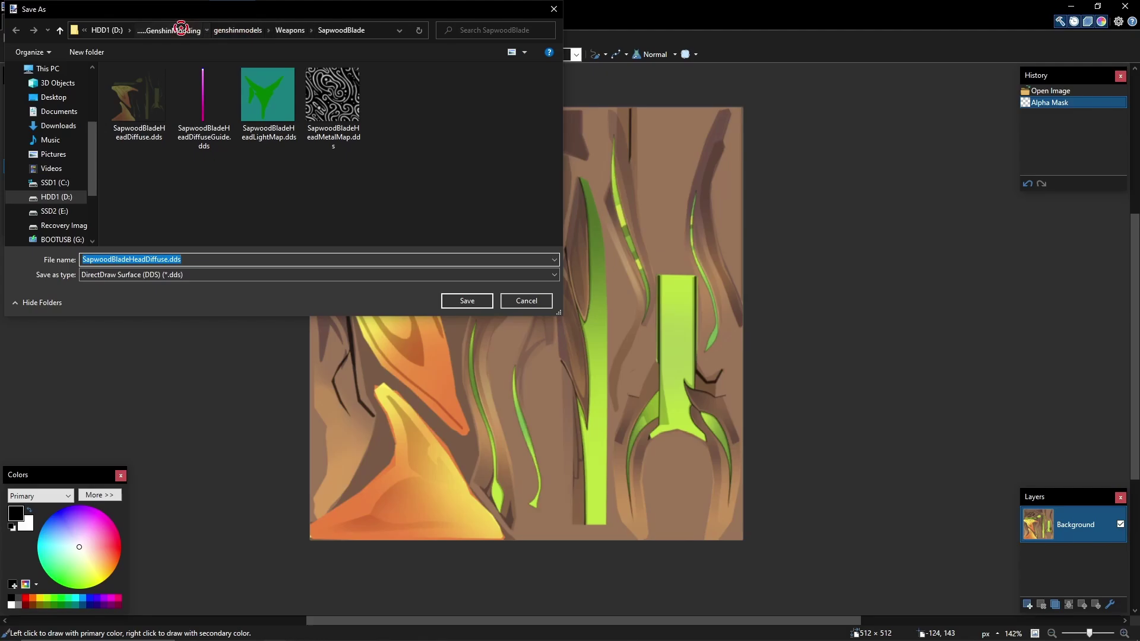
click(181, 30)
click(191, 274)
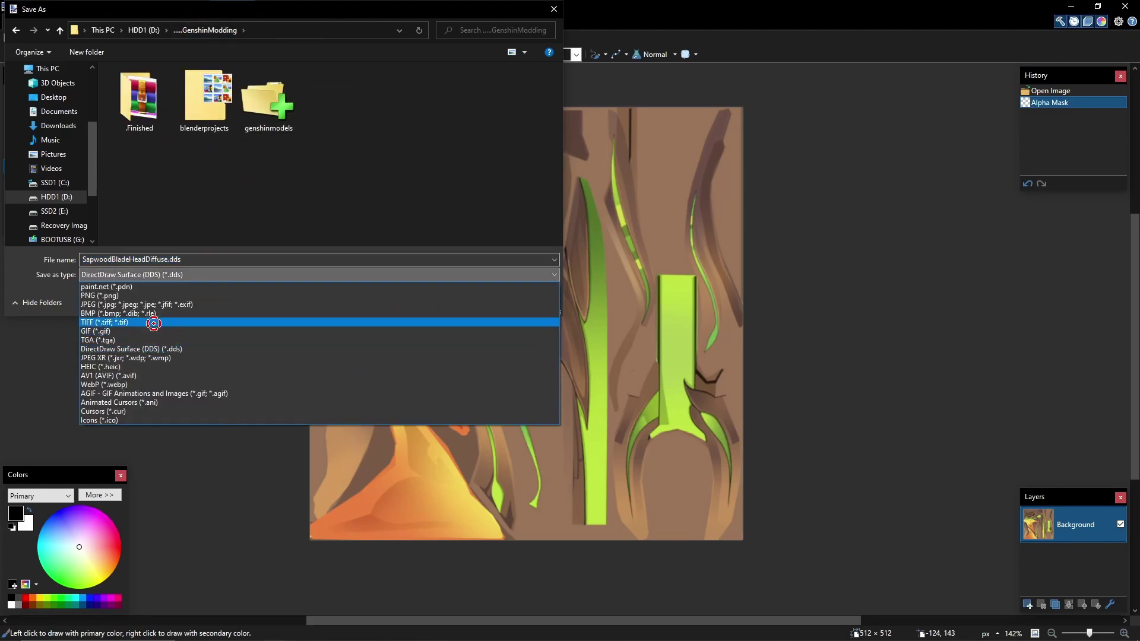
click(158, 295)
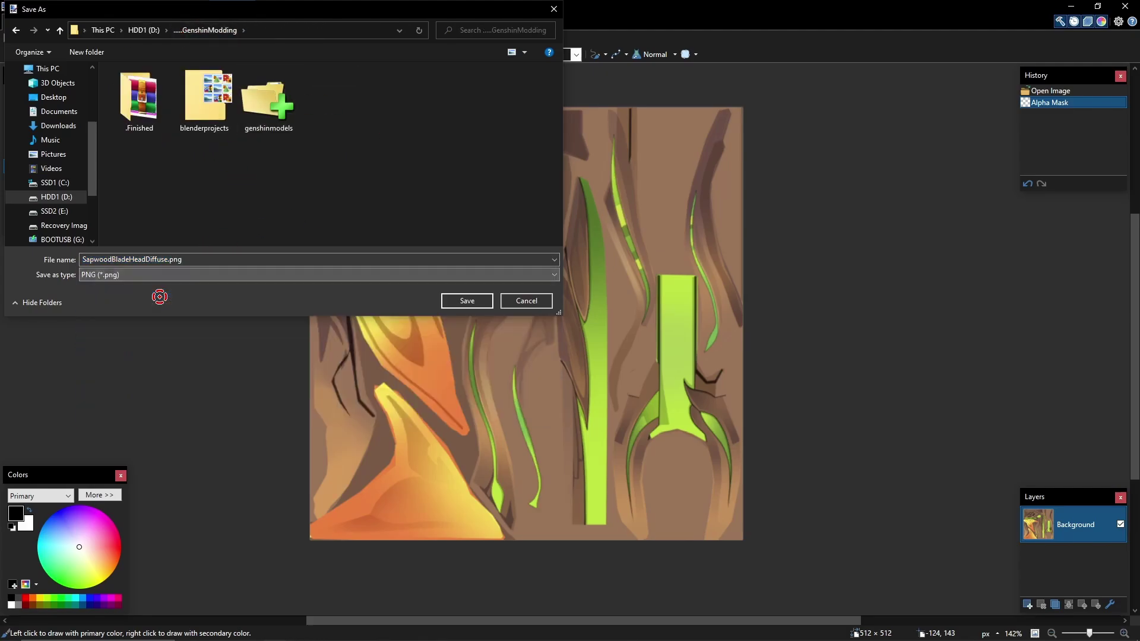
click(469, 302)
click(594, 324)
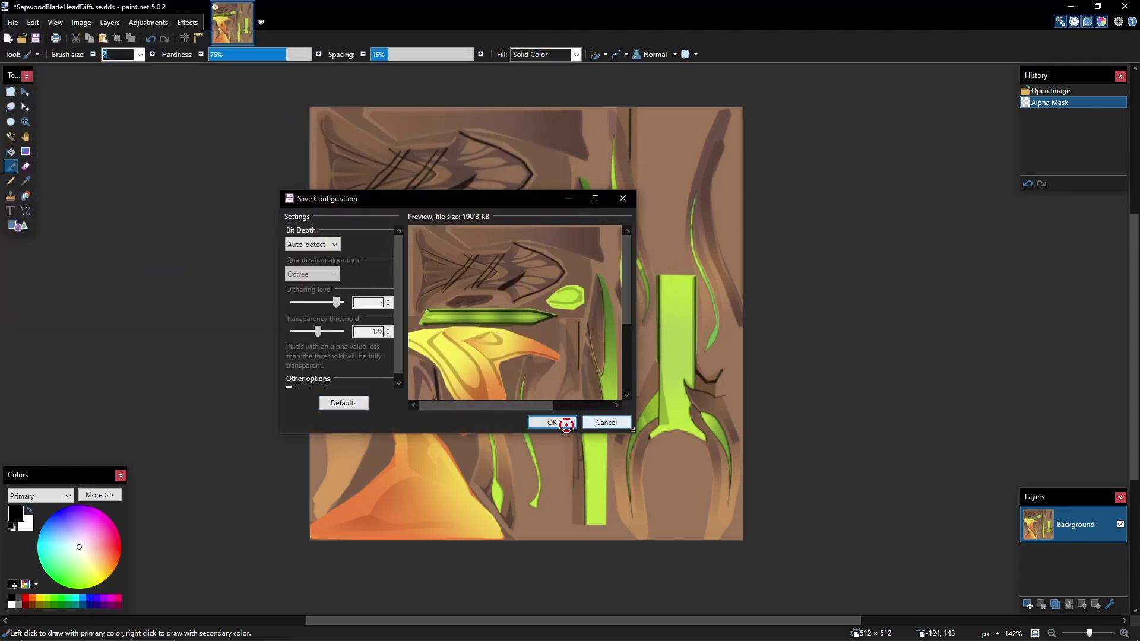
click(552, 423)
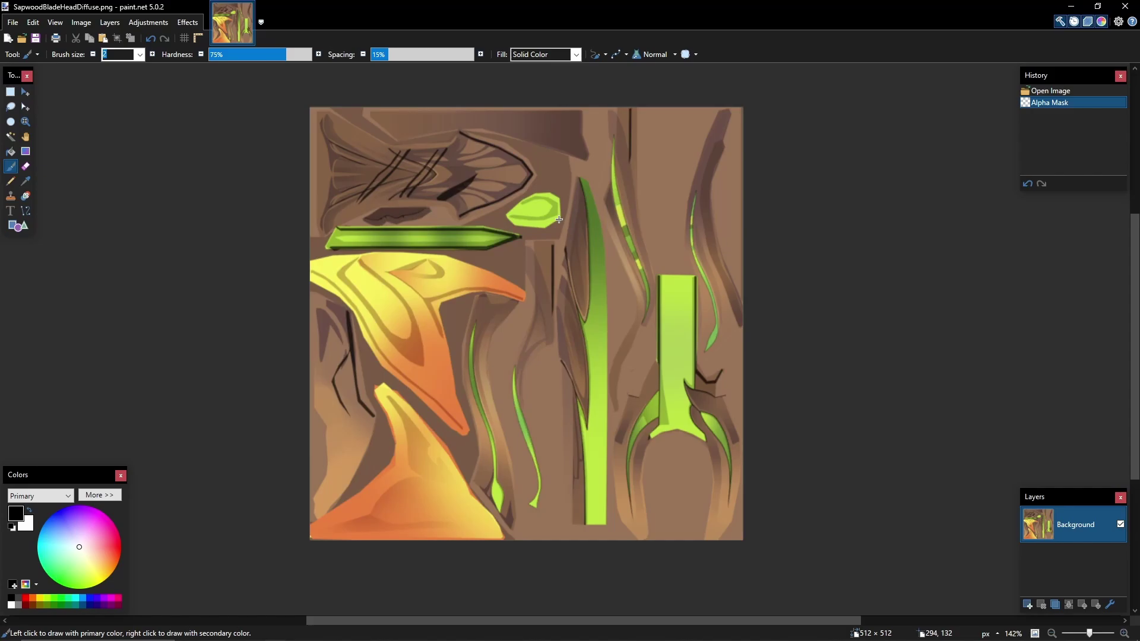
- Switch back to Blender, clear the selection, and create a new material for the sword in the Shading workspace
key(alt+Tab)
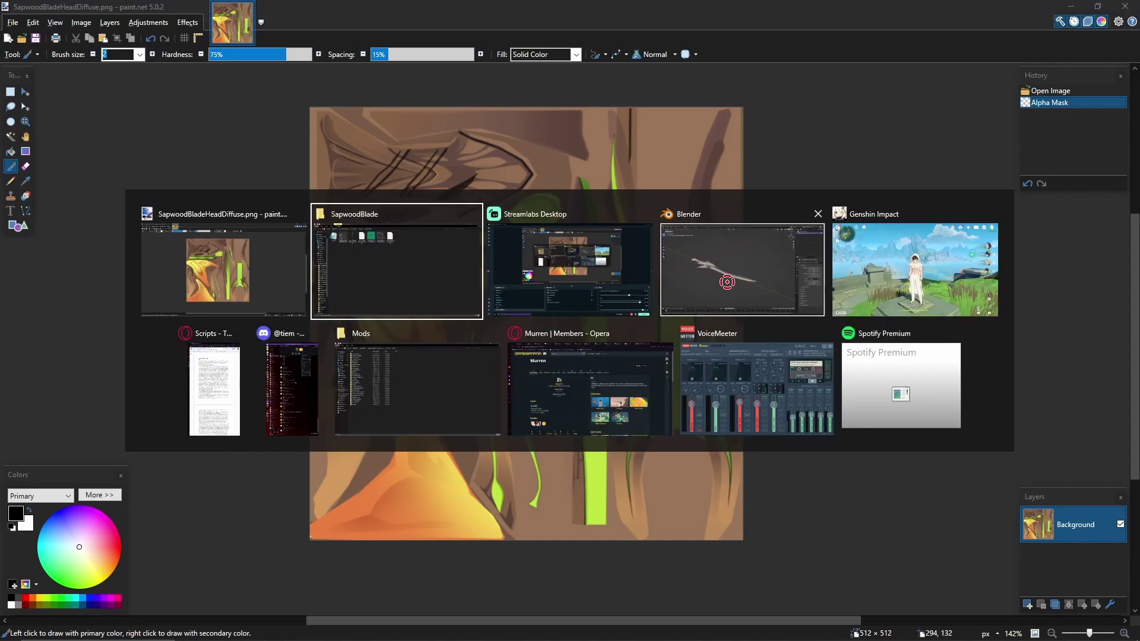
click(695, 284)
key(alt+a)
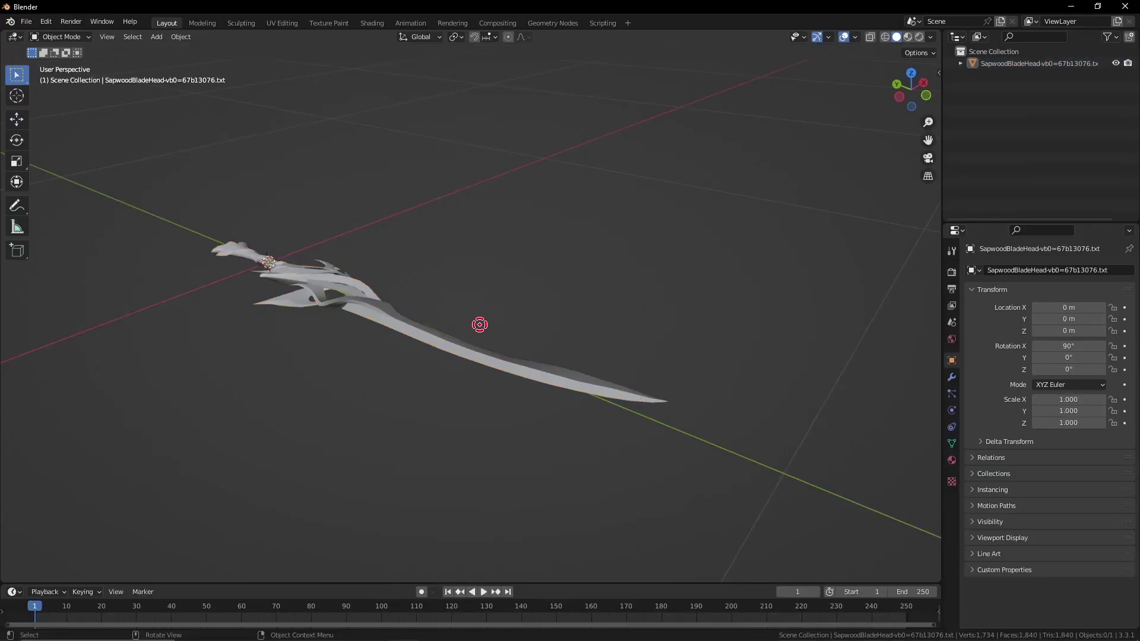
click(371, 23)
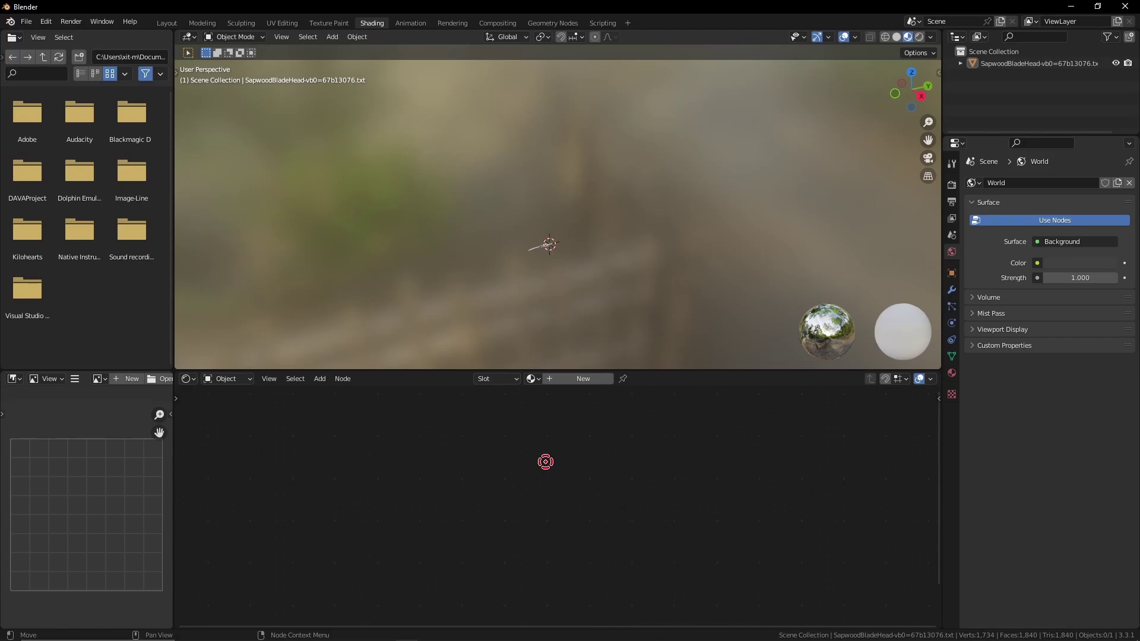
click(594, 379)
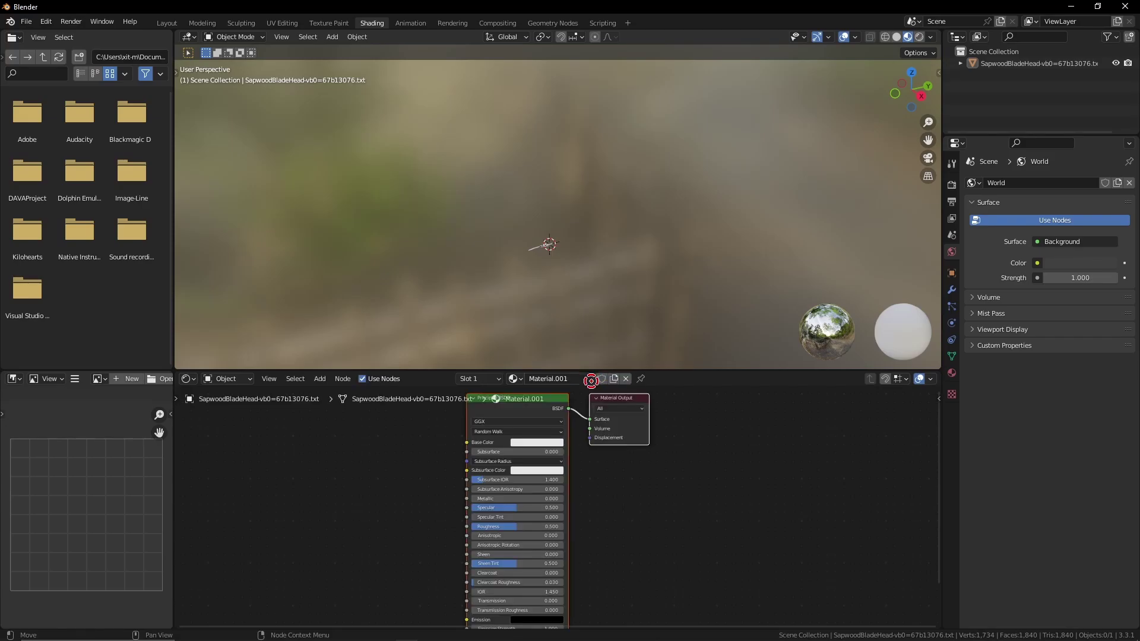
- Add an Image Texture node beside the Principled BSDF node in the sword's material
scroll(496, 512, up, 2)
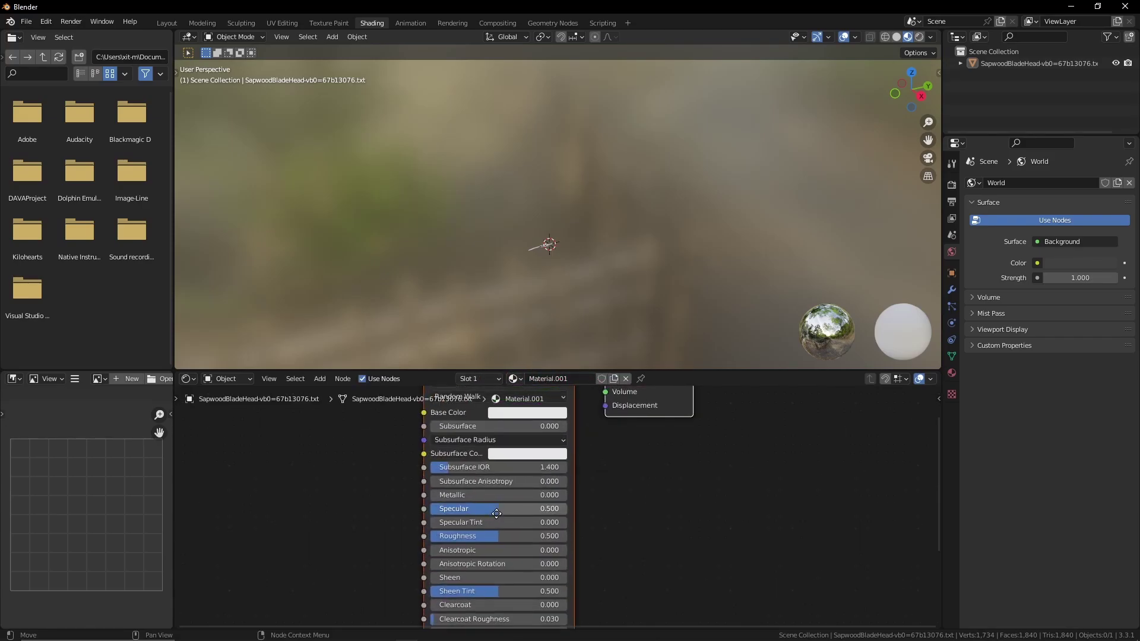
scroll(497, 512, down, 2)
scroll(486, 526, down, 2)
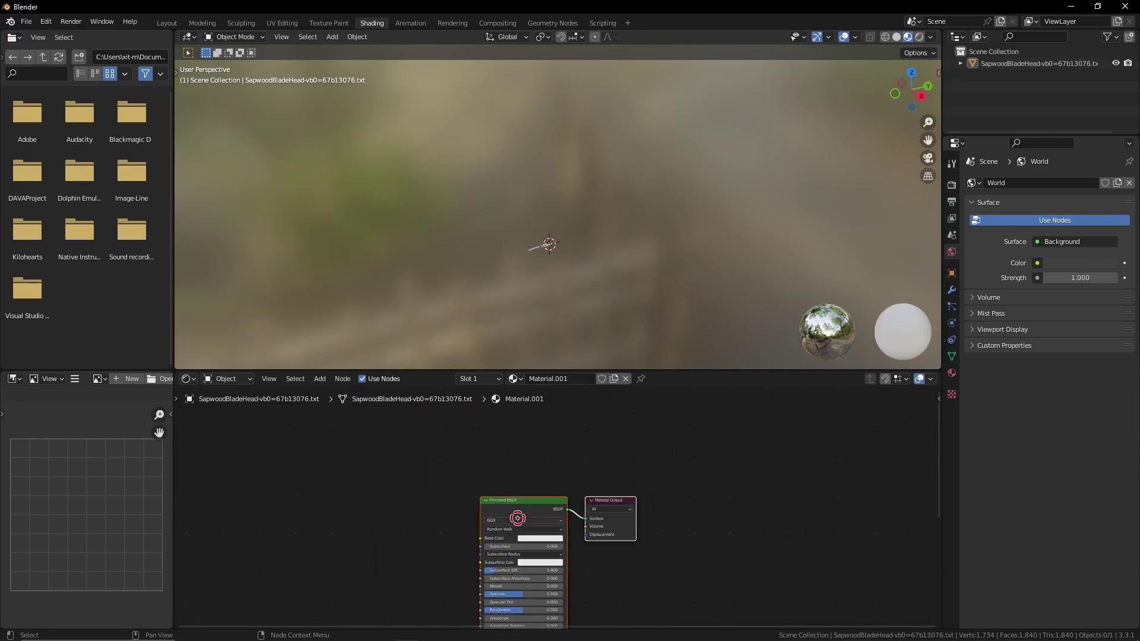
scroll(517, 519, up, 5)
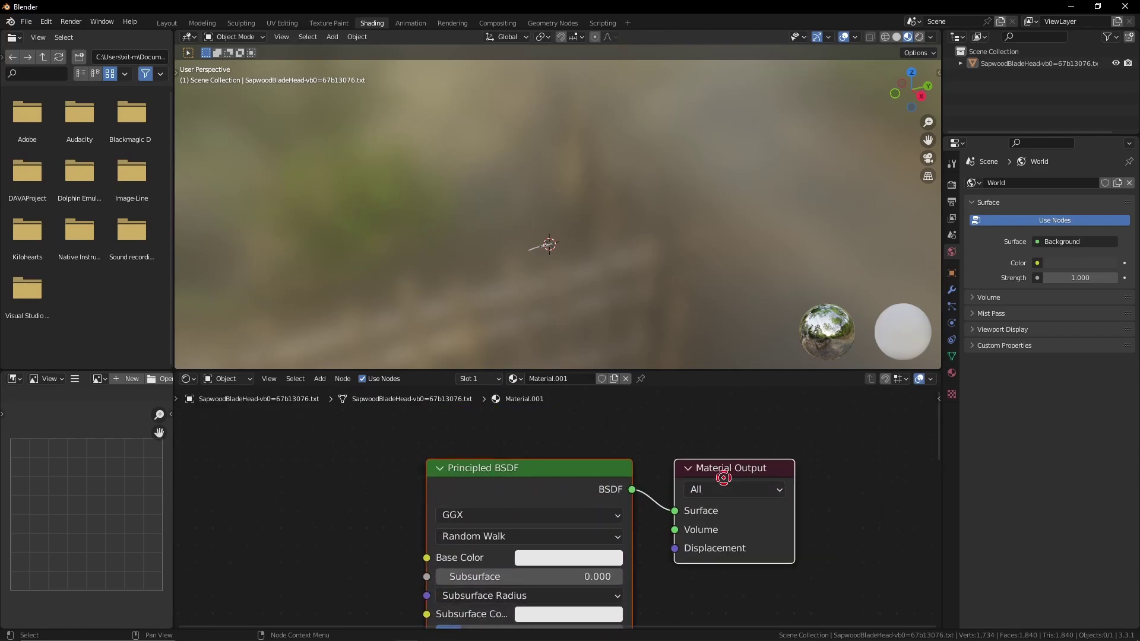
scroll(725, 478, down, 3)
middle_drag(667, 522, 707, 394)
scroll(707, 394, down, 2)
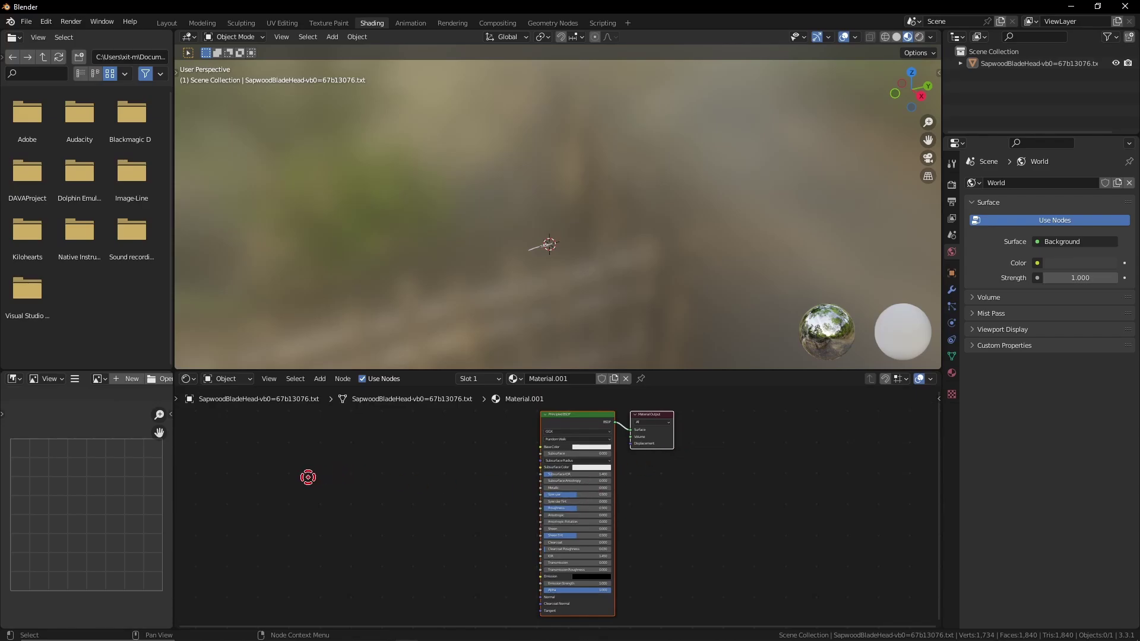
key(shift+a)
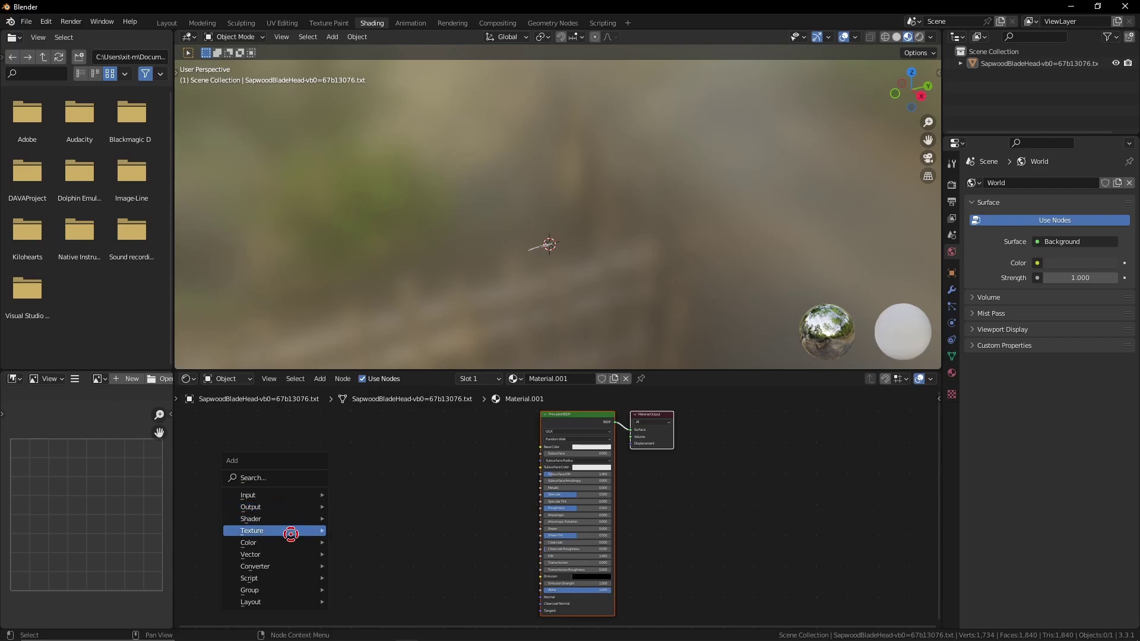
mouse_move(290, 528)
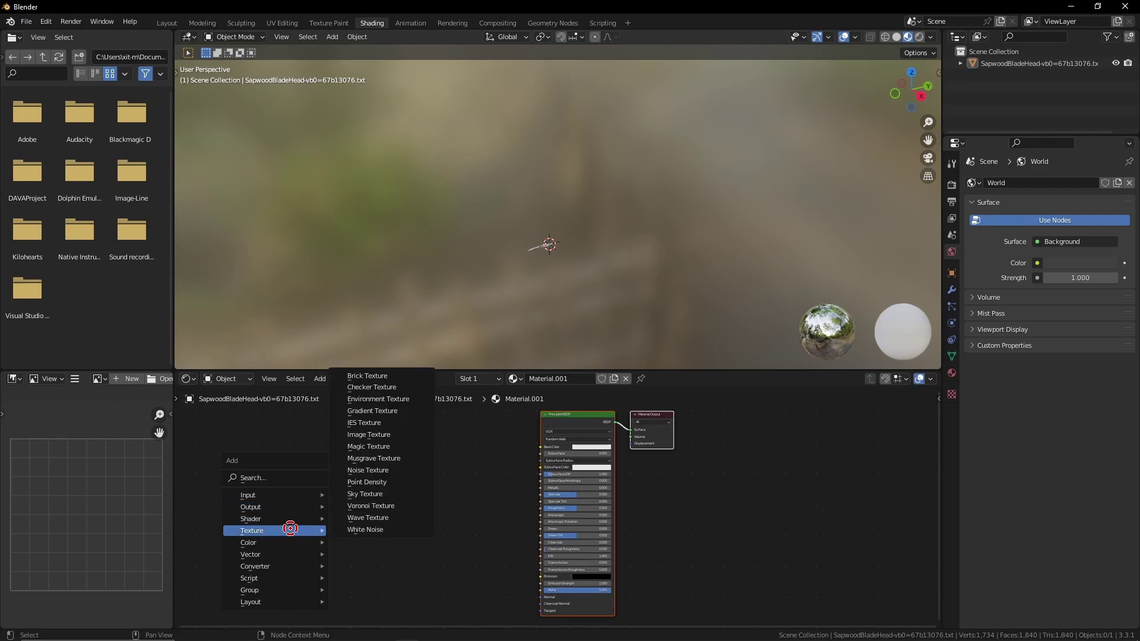
click(391, 436)
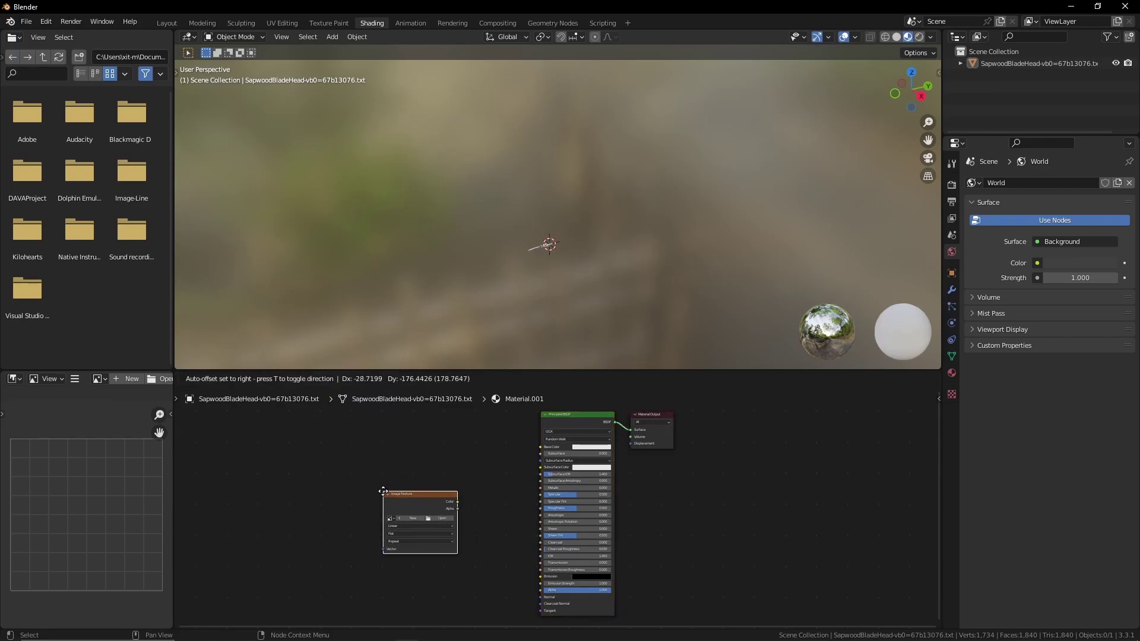
click(382, 485)
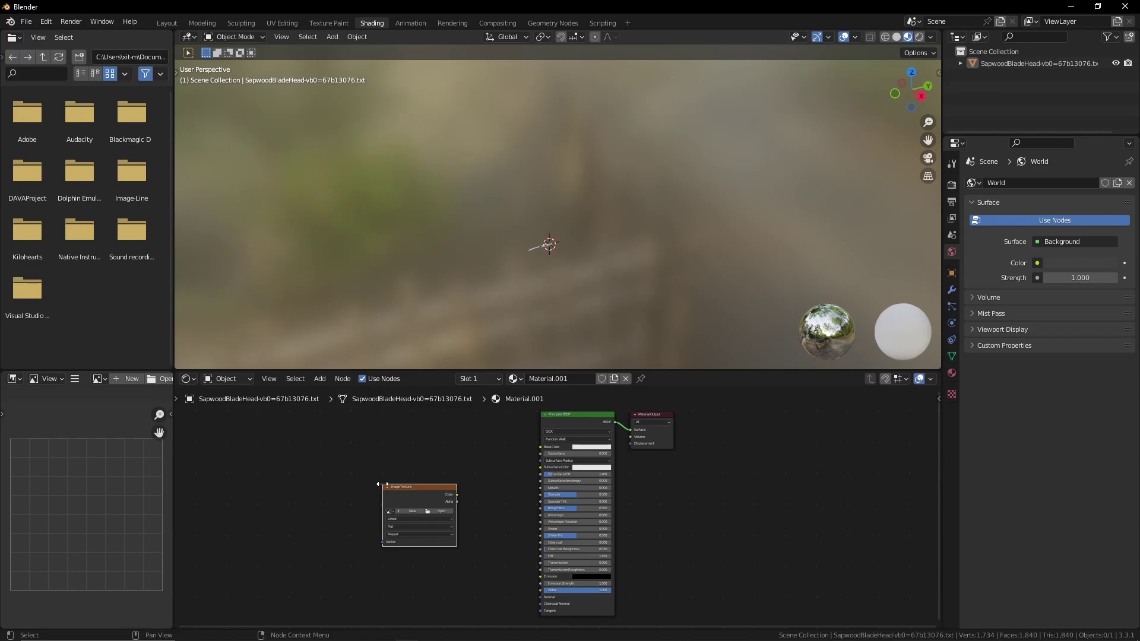
scroll(456, 529, up, 2)
ctrl+scroll(435, 501, left, 3)
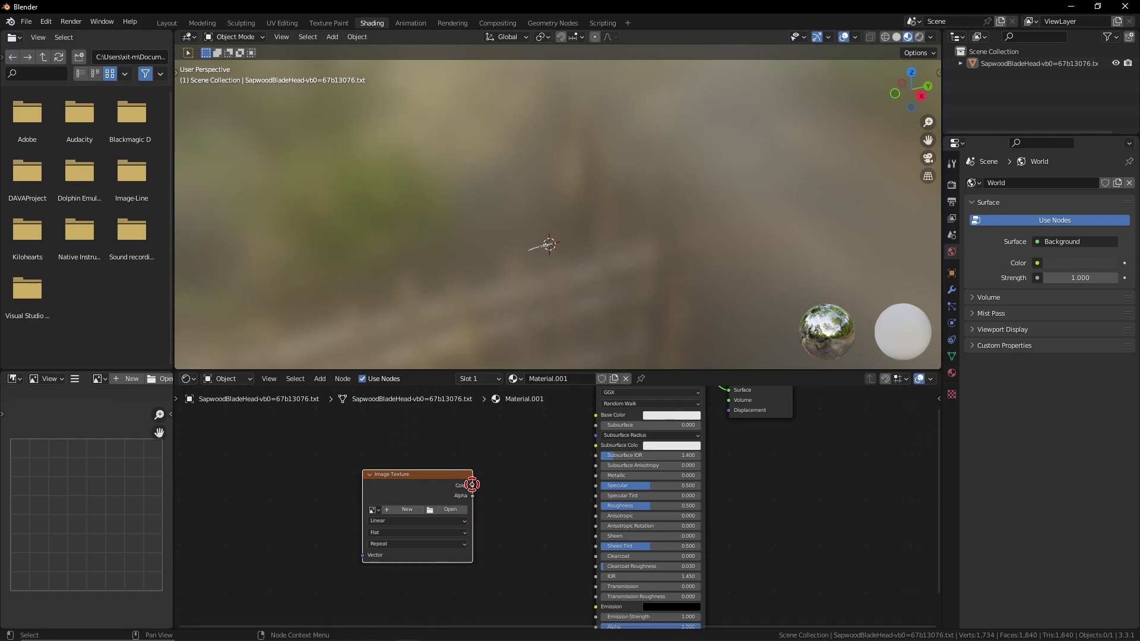
- Connect the Image Texture node's Color output to the Principled BSDF's Base Color input
drag(472, 485, 594, 414)
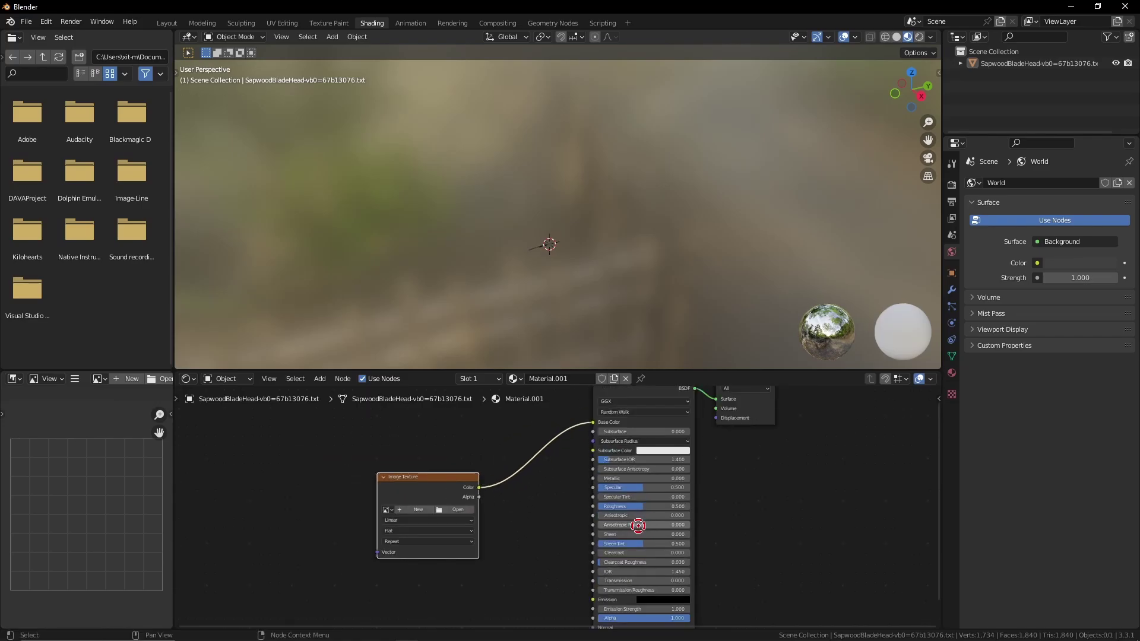
scroll(549, 430, down, 2)
drag(519, 474, 491, 474)
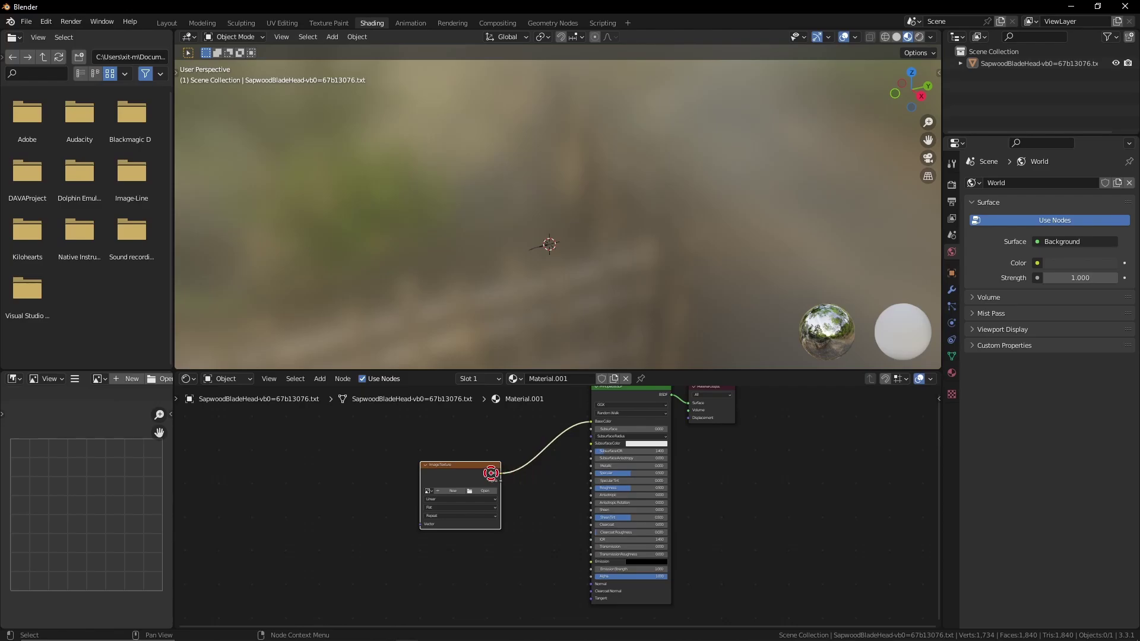
middle_drag(590, 470, 544, 500)
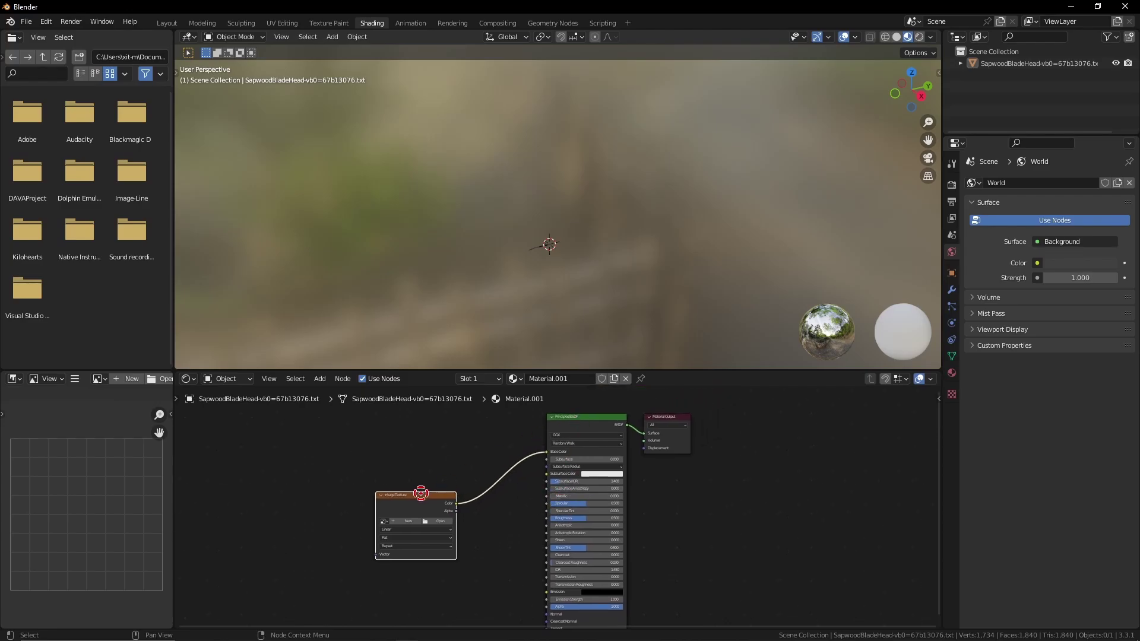
- Load SapwoodBladeHeadDiffuse.png from the GenshinModding folder into the Image Texture node
click(395, 503)
scroll(427, 534, up, 1)
scroll(427, 534, up, 1)
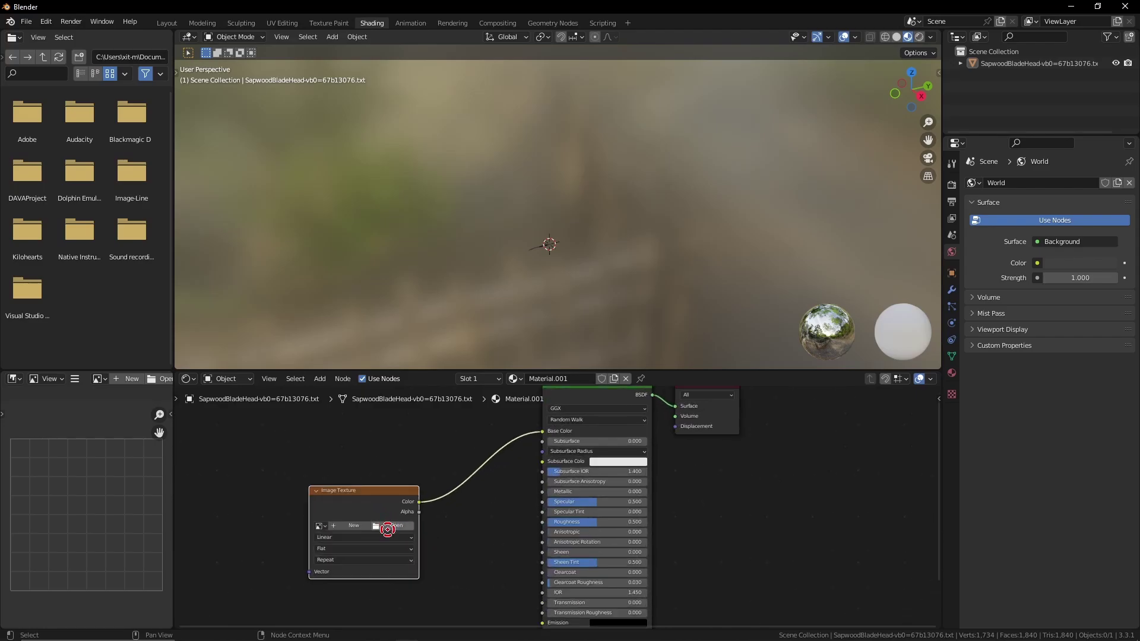
click(387, 529)
click(320, 460)
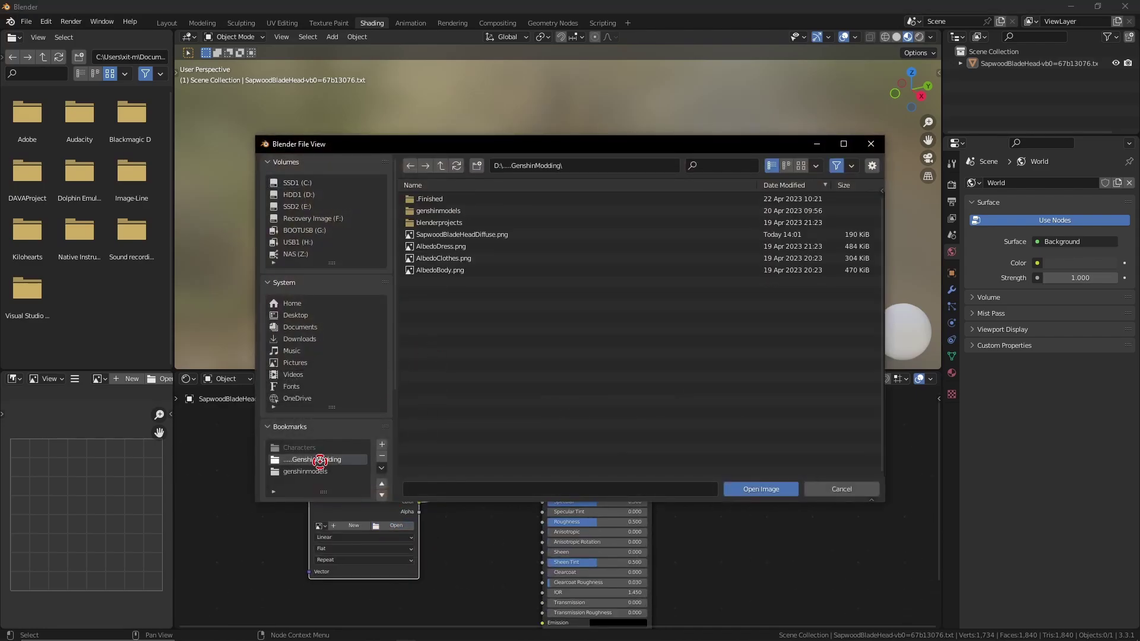
double_click(485, 235)
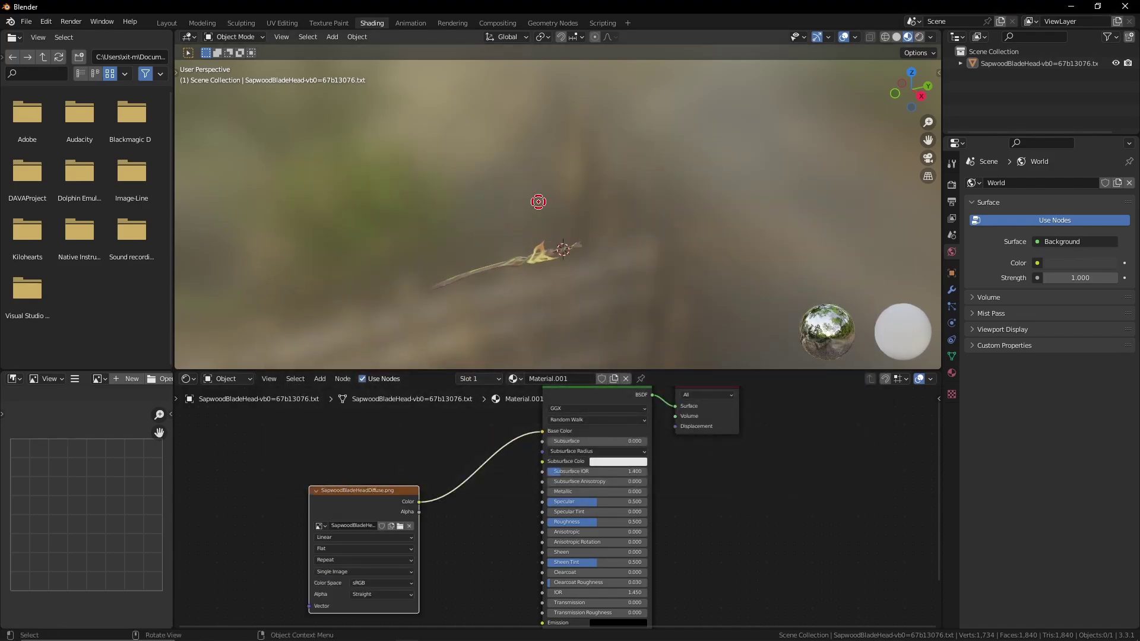
- Switch to the Layout workspace and display the sword in Material Preview shading
scroll(539, 202, up, 2)
shift+middle_drag(535, 218, 625, 153)
scroll(631, 176, up, 3)
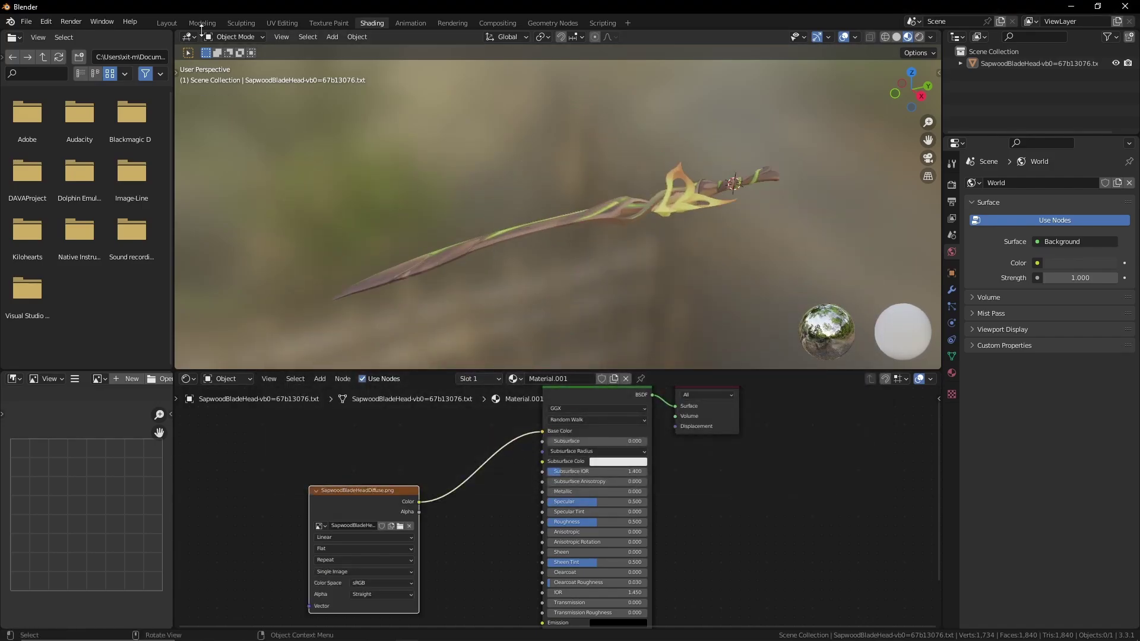
click(167, 26)
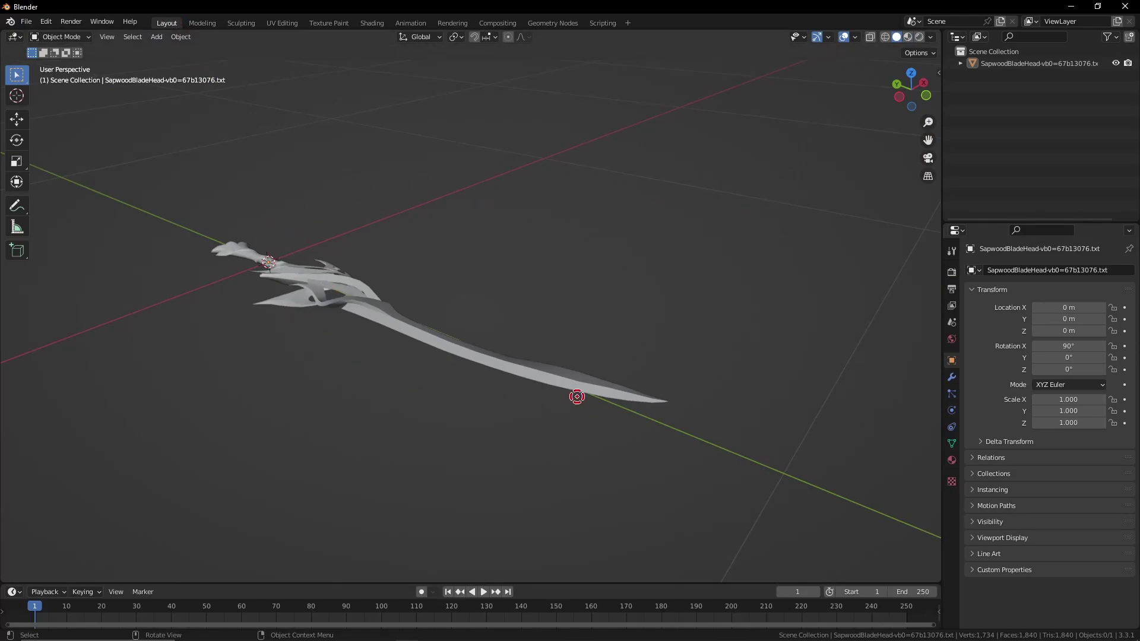
middle_drag(577, 396, 661, 422)
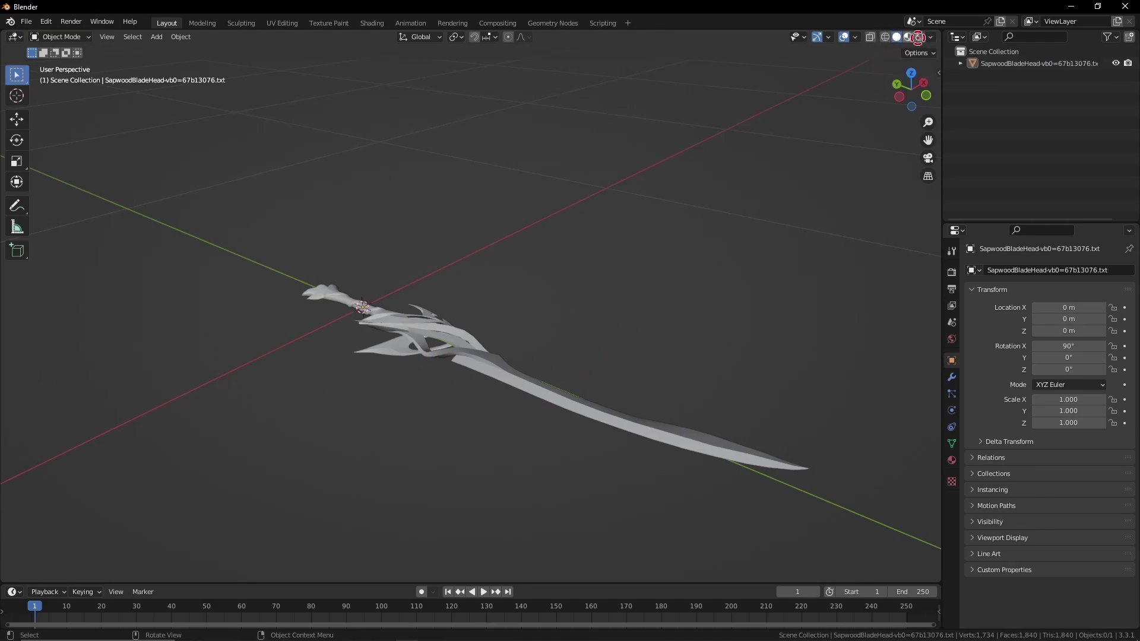
click(909, 37)
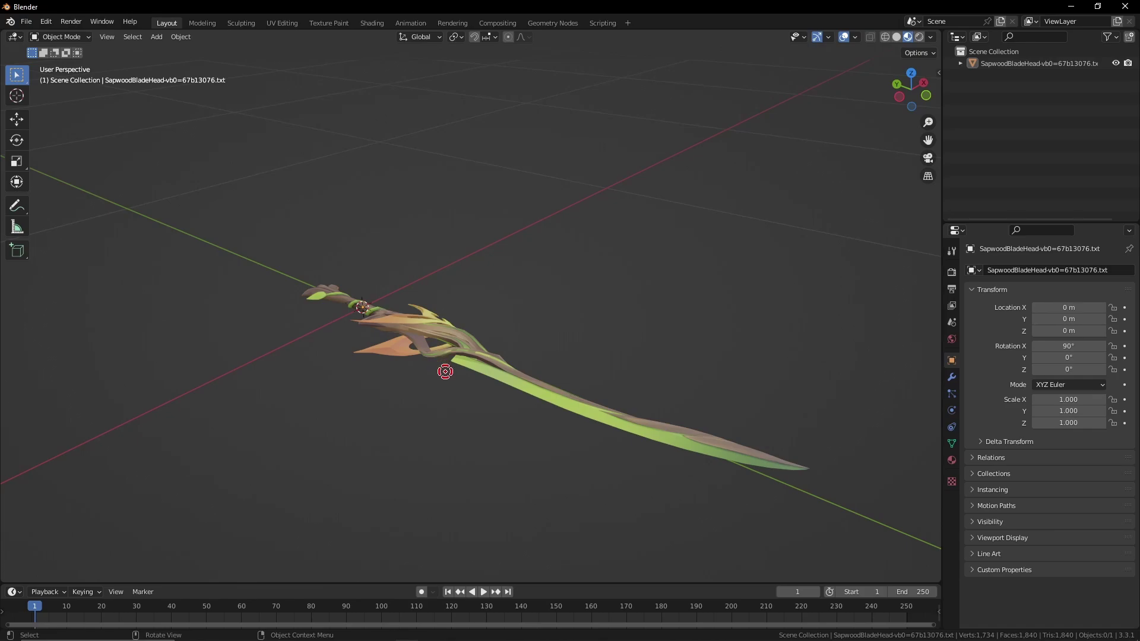
- Examine the textured sword from several angles and up close around the guard
middle_drag(445, 372, 608, 384)
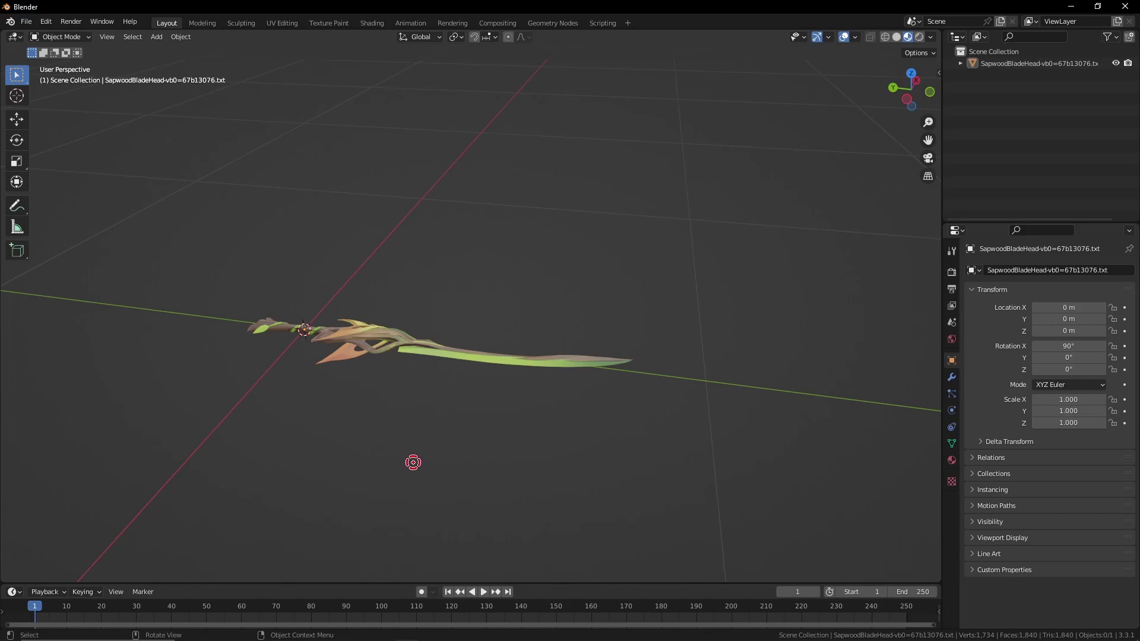
middle_drag(413, 462, 393, 374)
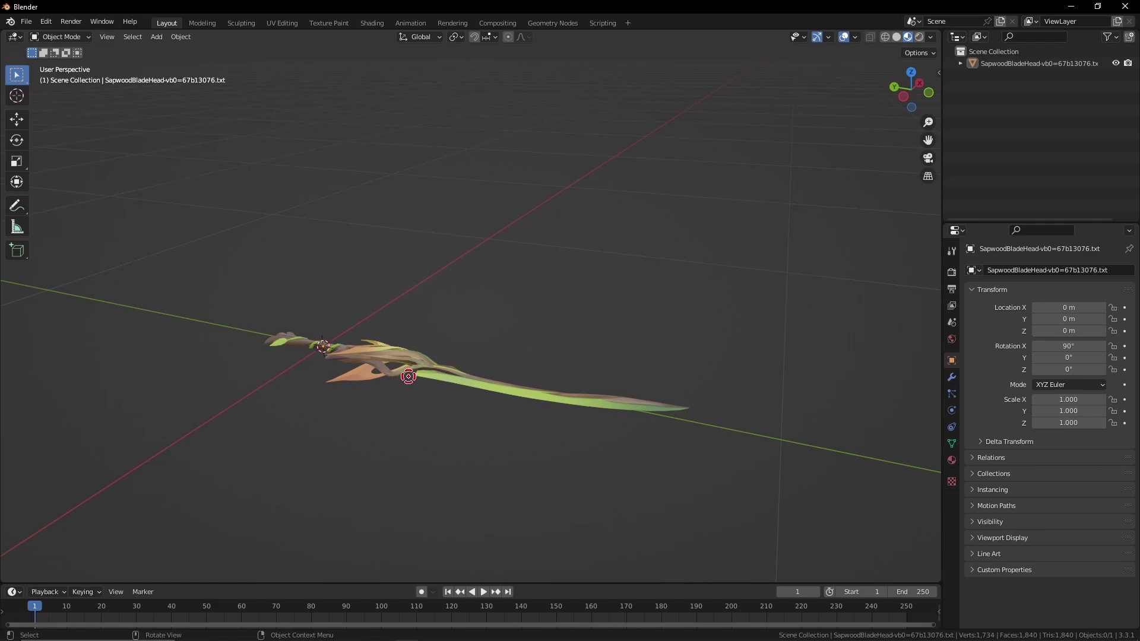
middle_drag(499, 409, 540, 426)
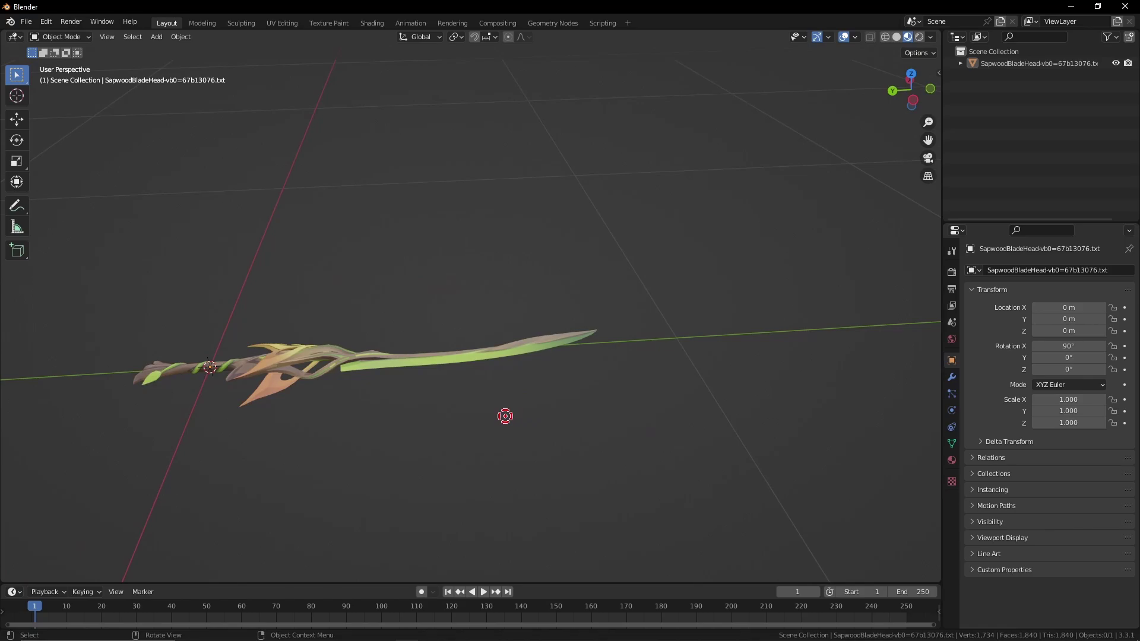
middle_drag(585, 384, 664, 331)
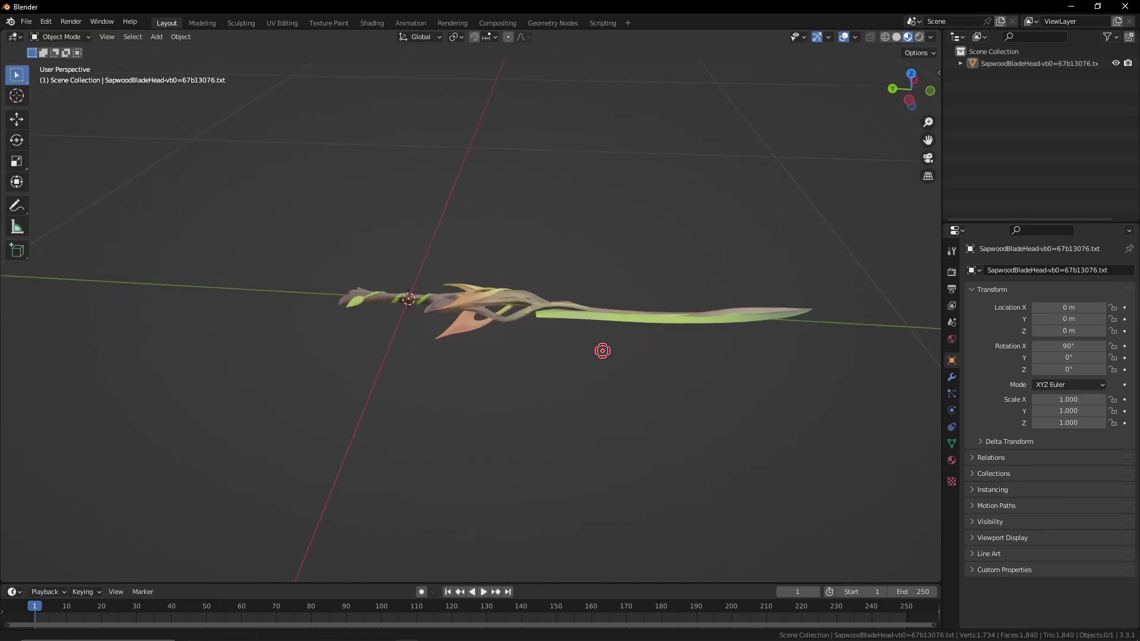
scroll(602, 350, up, 5)
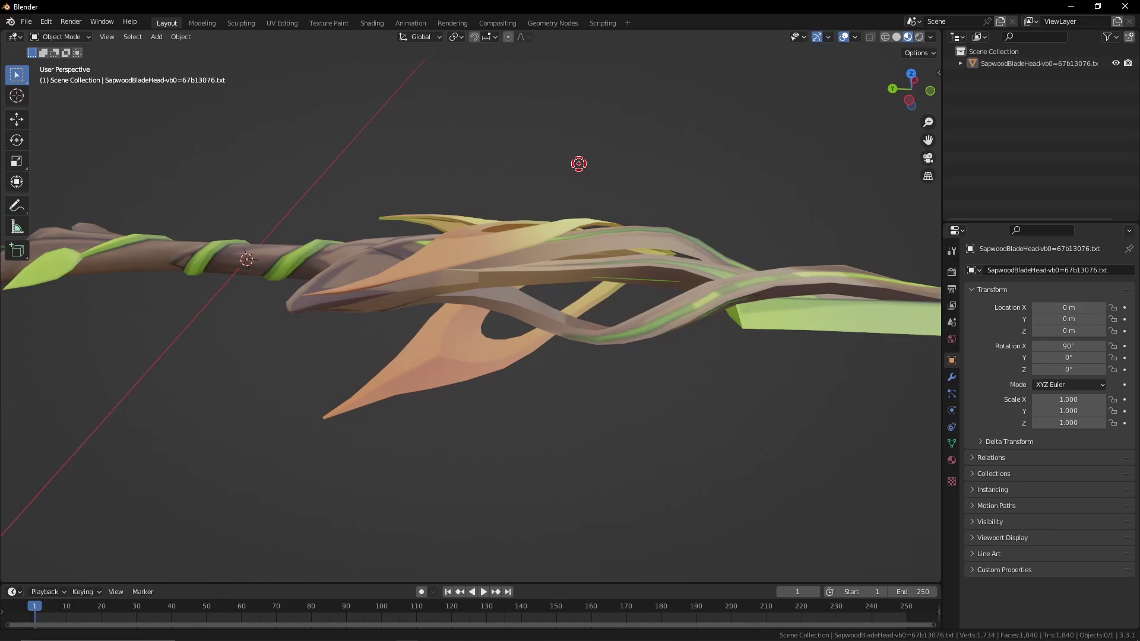
scroll(578, 163, down, 8)
scroll(537, 382, up, 4)
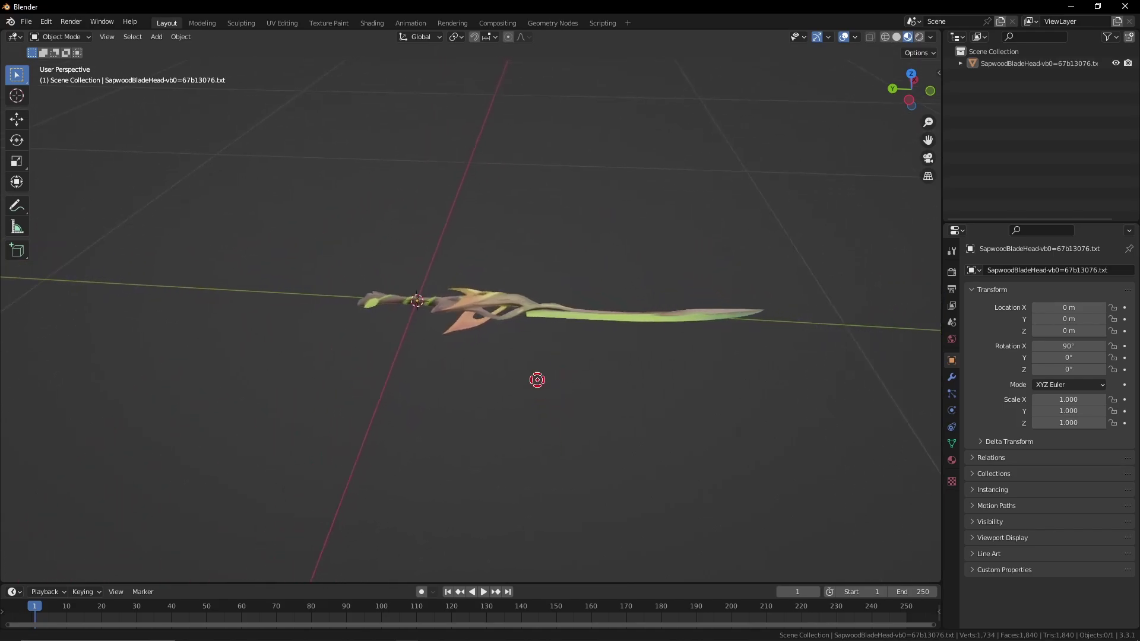
middle_drag(517, 365, 476, 379)
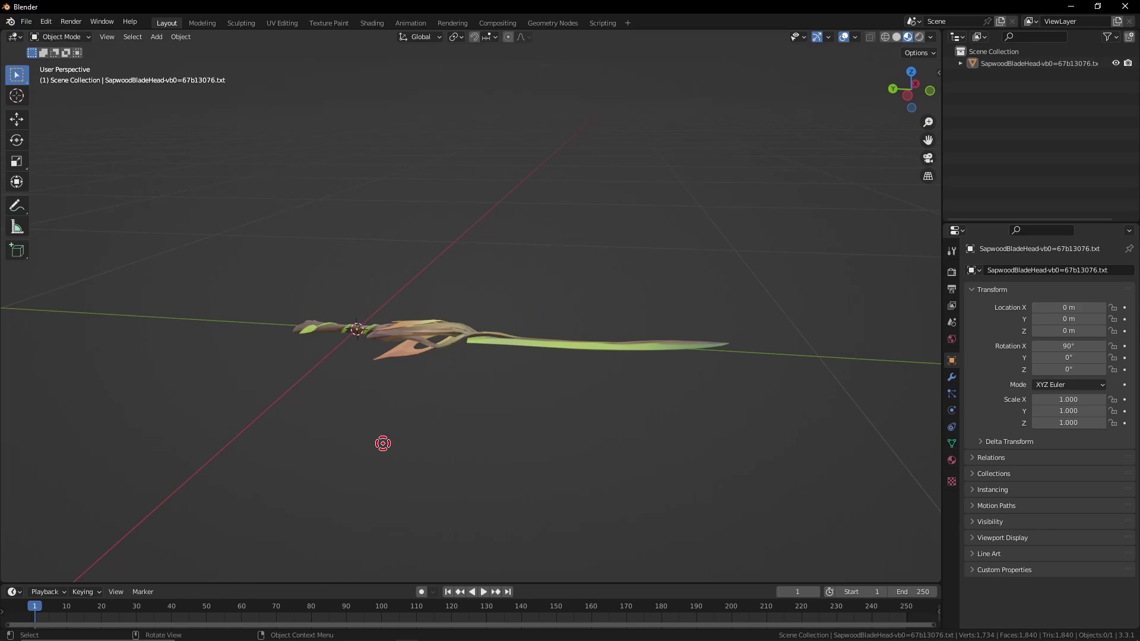
- Select the sword object and try a Mirror modifier on the X axis
click(1021, 64)
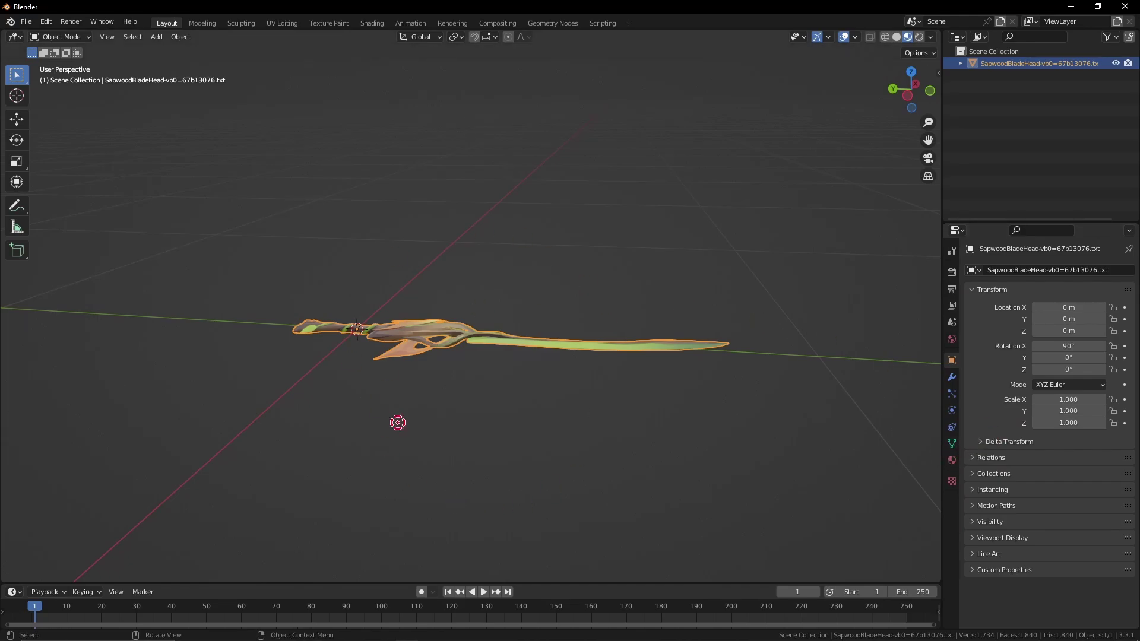
click(952, 377)
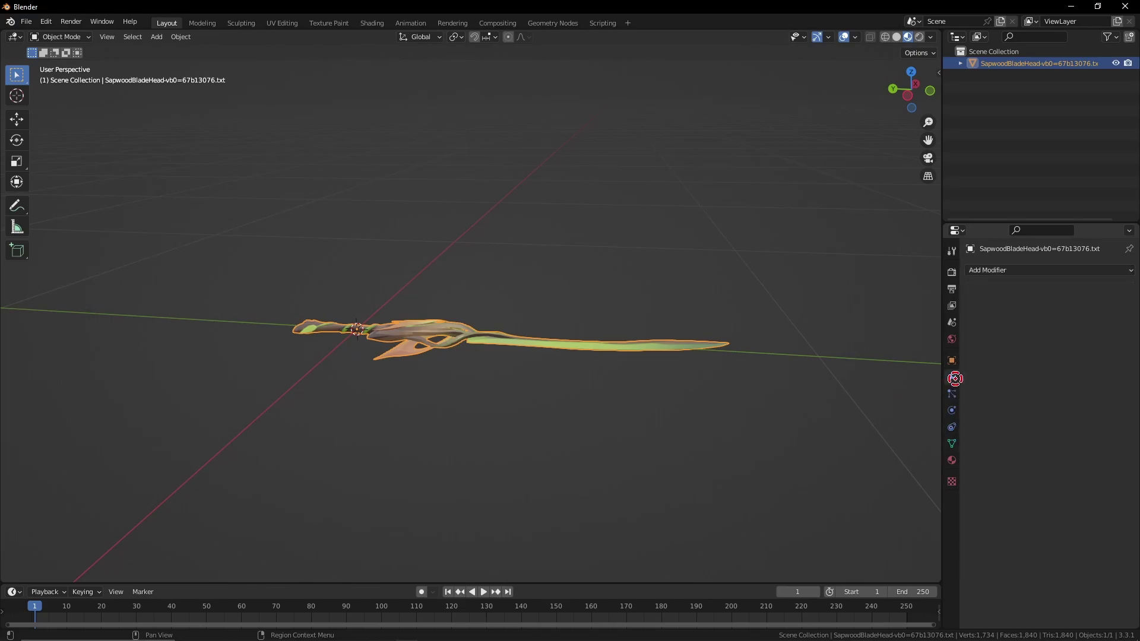
click(1028, 273)
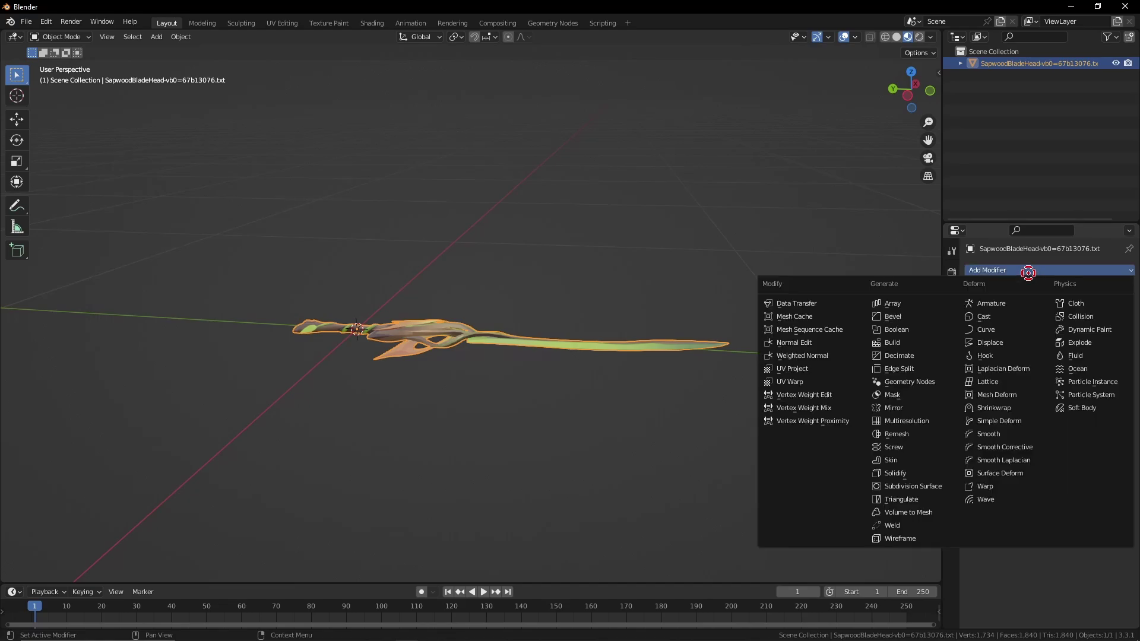
click(917, 408)
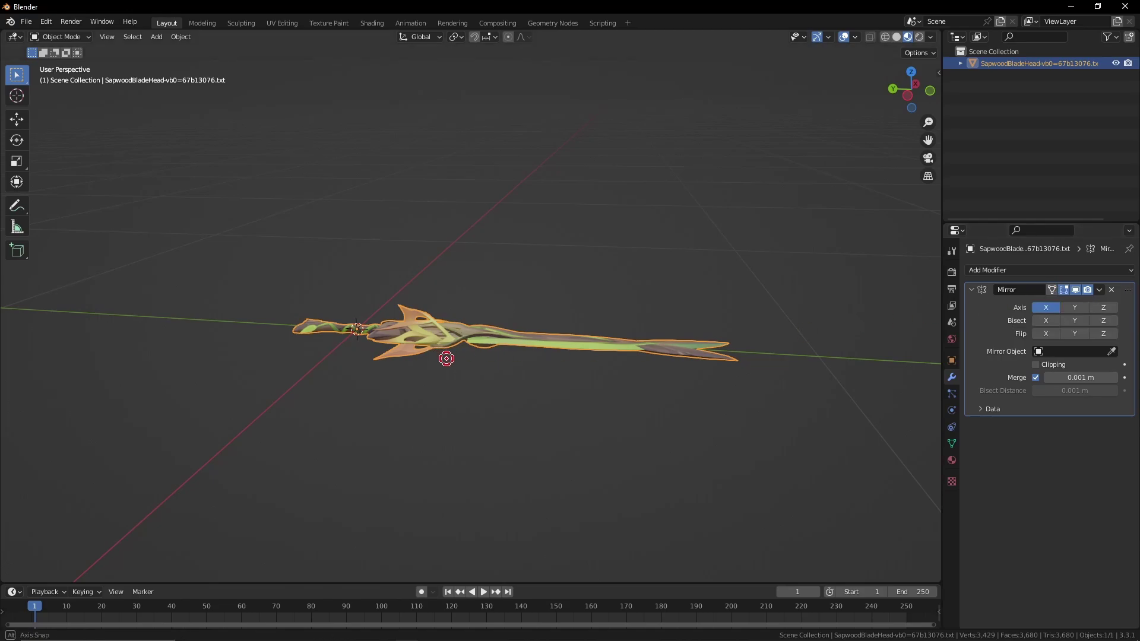
middle_drag(446, 359, 654, 330)
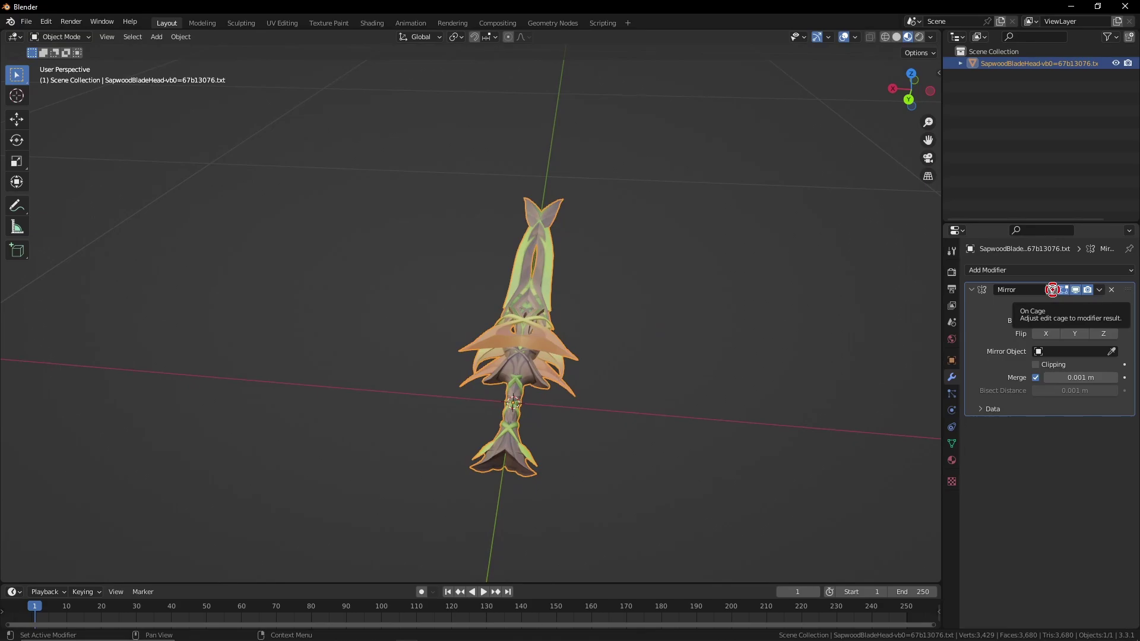
- Enable the Mirror modifier's On Cage option and inspect the mirrored mesh in the Modeling workspace
click(1052, 289)
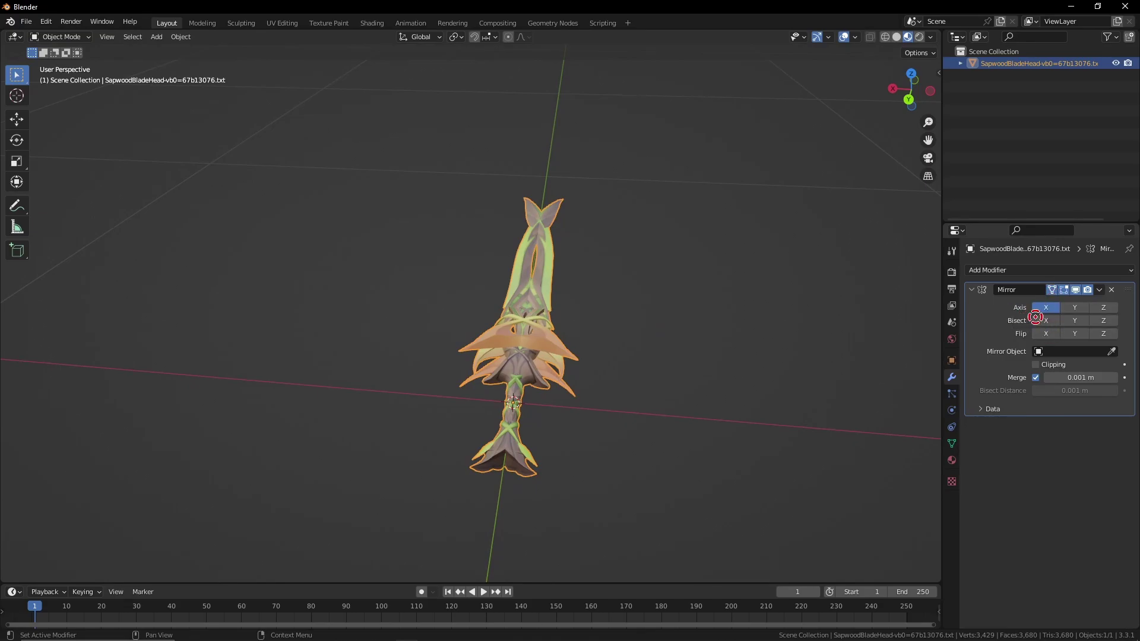
click(202, 22)
scroll(448, 364, up, 5)
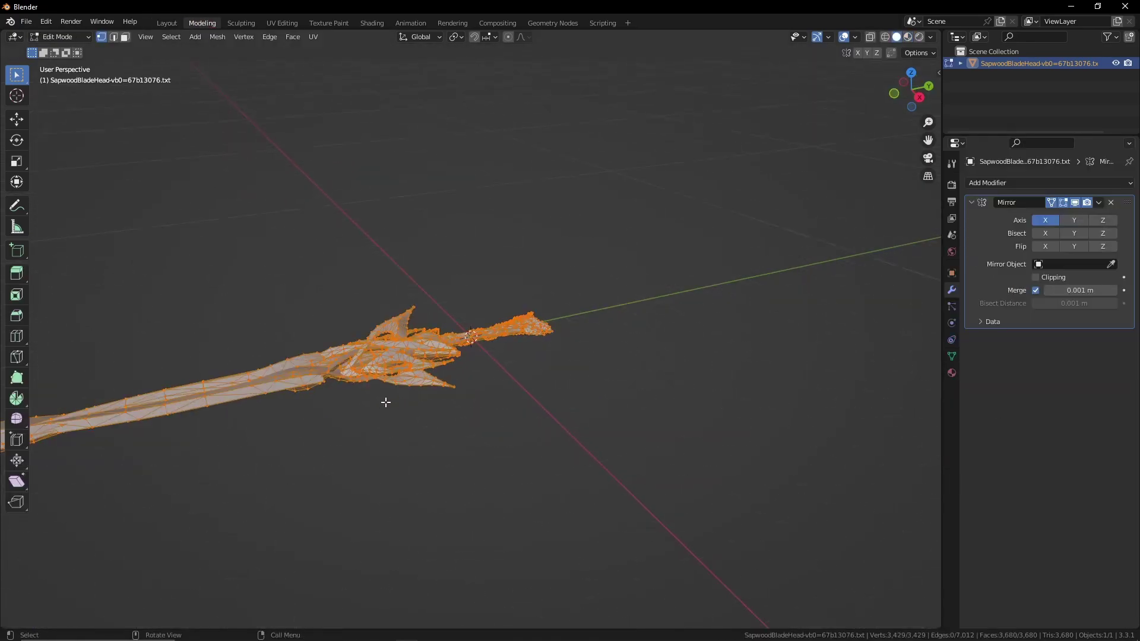
middle_drag(386, 403, 489, 434)
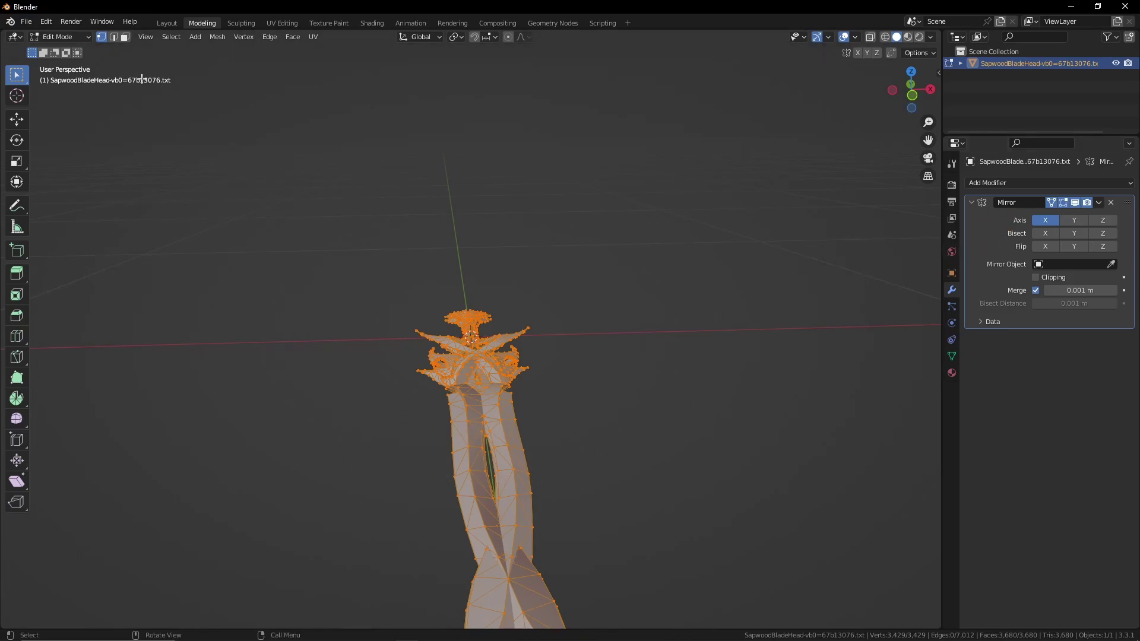
- Disable the Mirror modifier's On Cage and Edit Mode display, and inspect the mesh in the Modeling workspace
click(1048, 203)
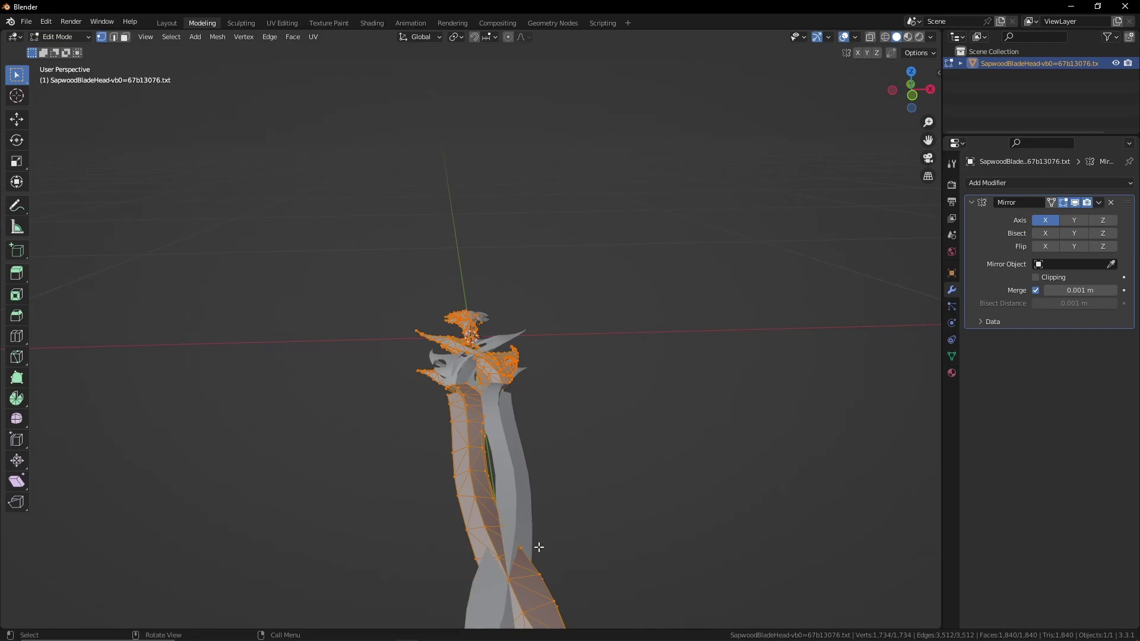
click(167, 23)
click(1063, 290)
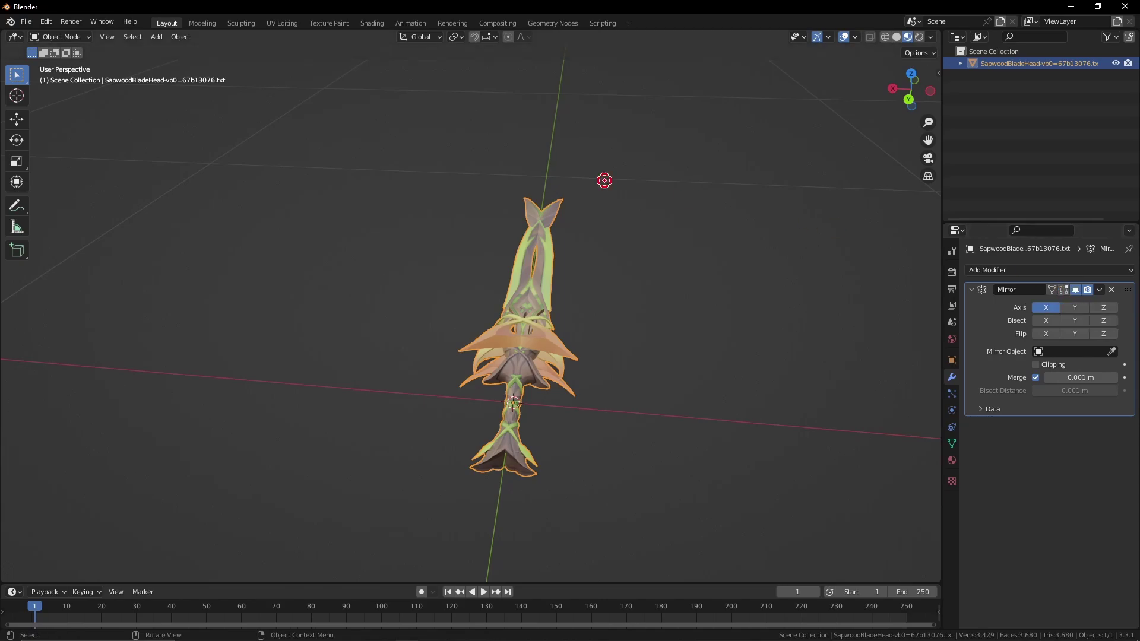
click(201, 22)
scroll(464, 492, down, 4)
scroll(463, 492, down, 2)
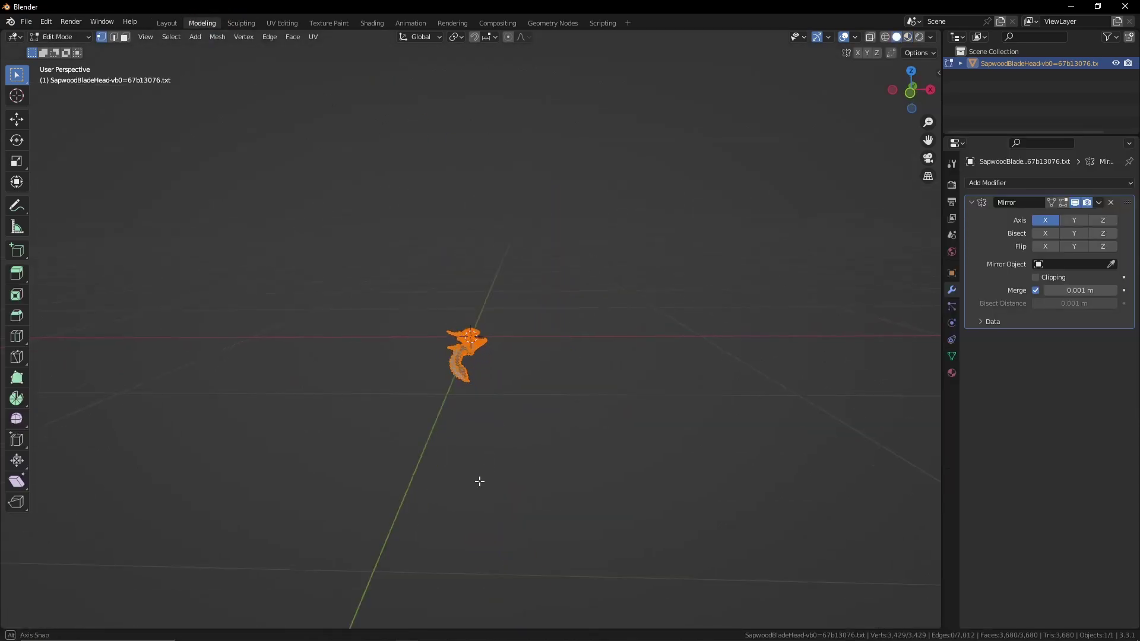
scroll(479, 481, up, 8)
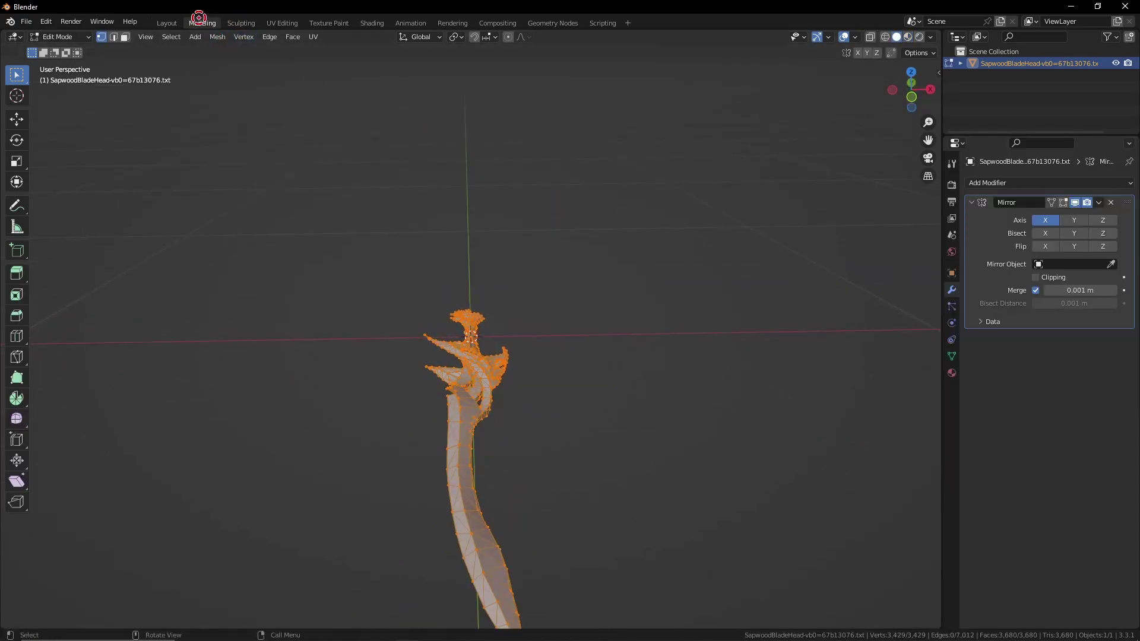
- Toggle the Mirror modifier's Realtime display off and on in the Layout workspace, and remove the modifier
click(166, 23)
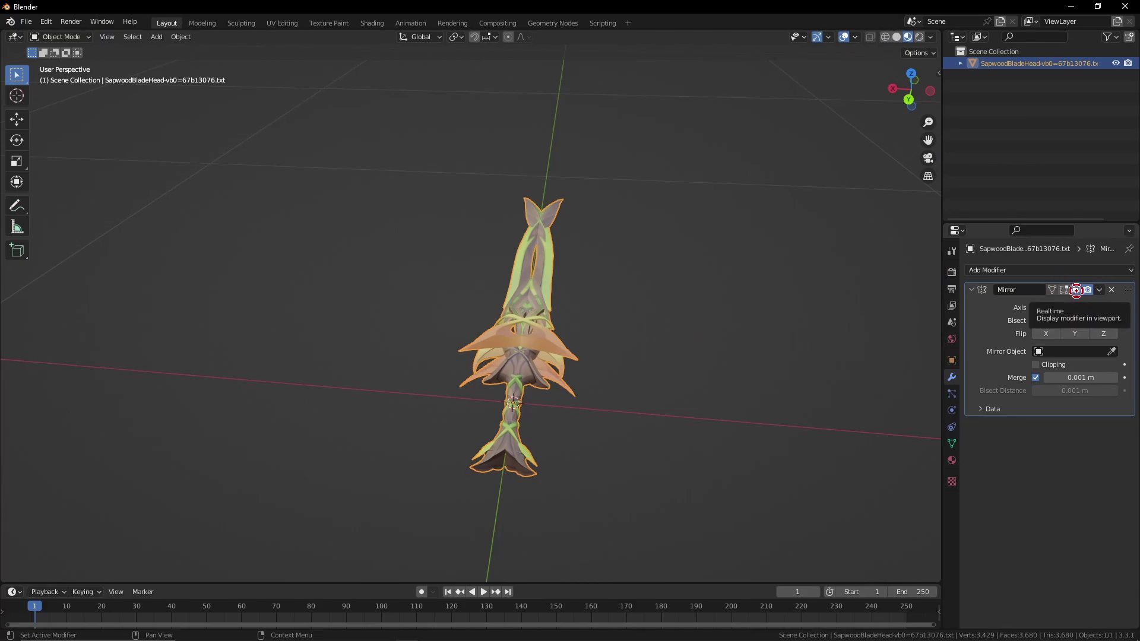
click(1076, 289)
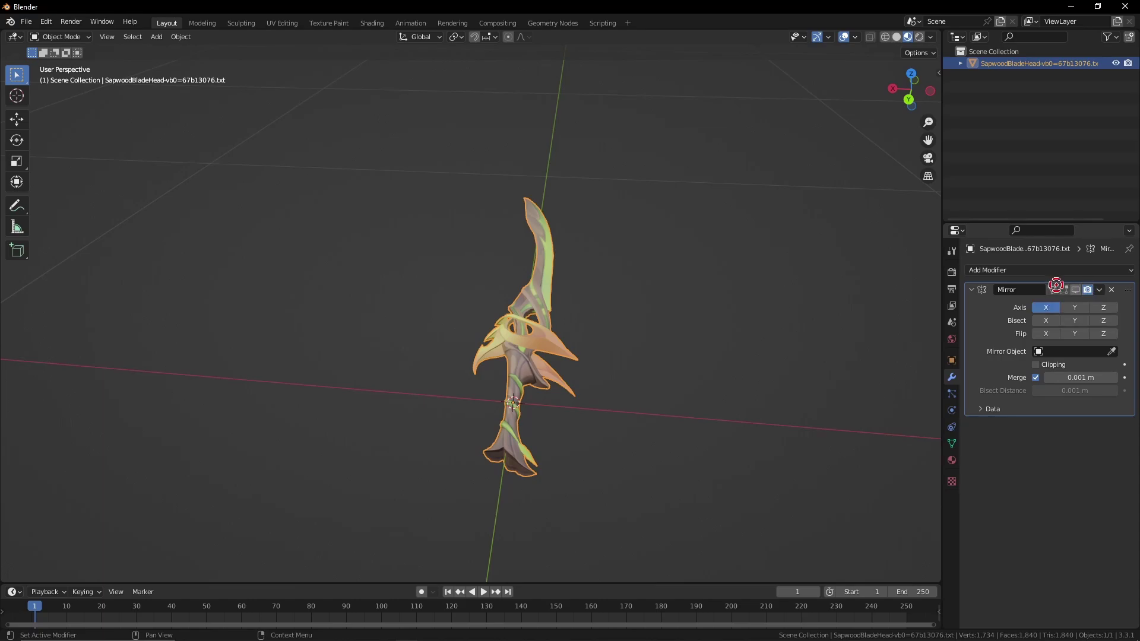
click(1075, 290)
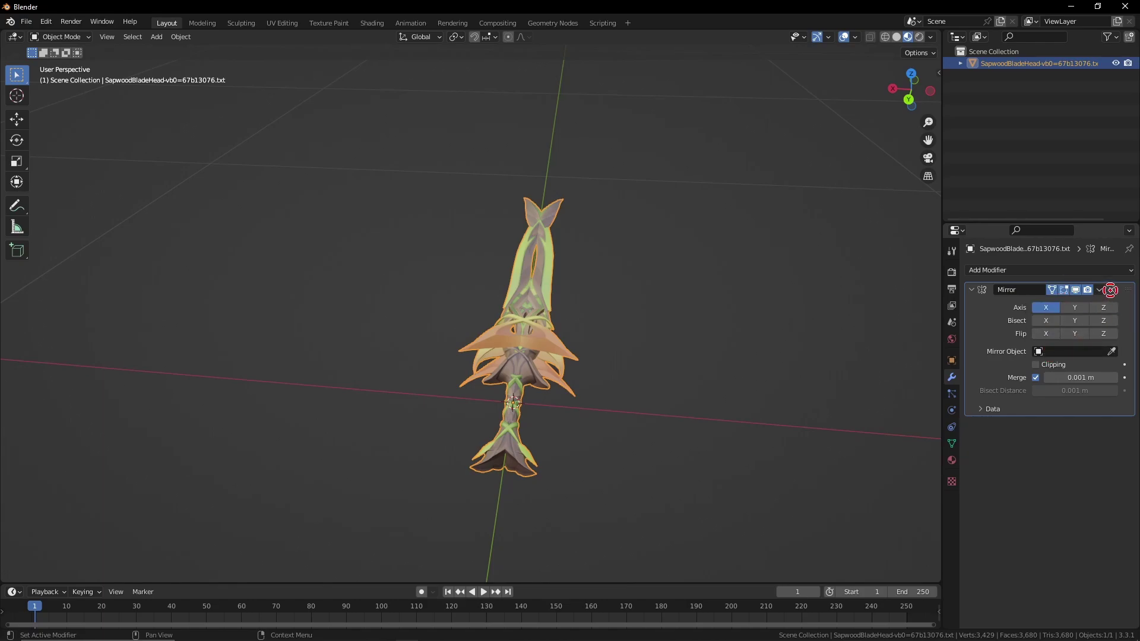
click(1111, 290)
click(1033, 270)
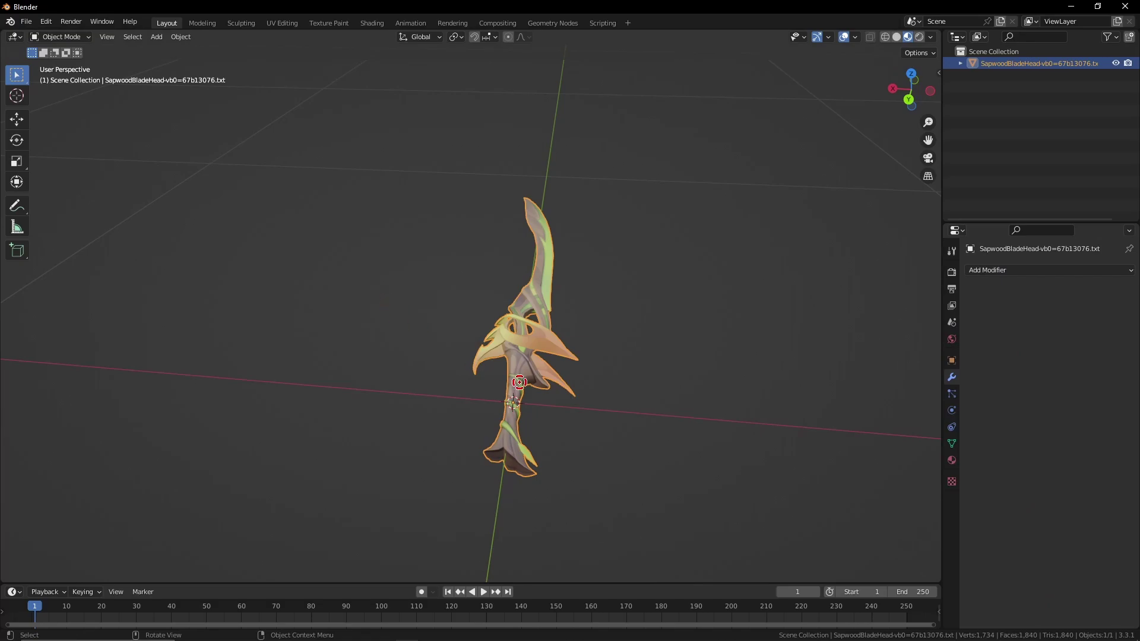
- Open the sword's mesh for editing in the Modeling workspace
middle_drag(519, 381, 659, 390)
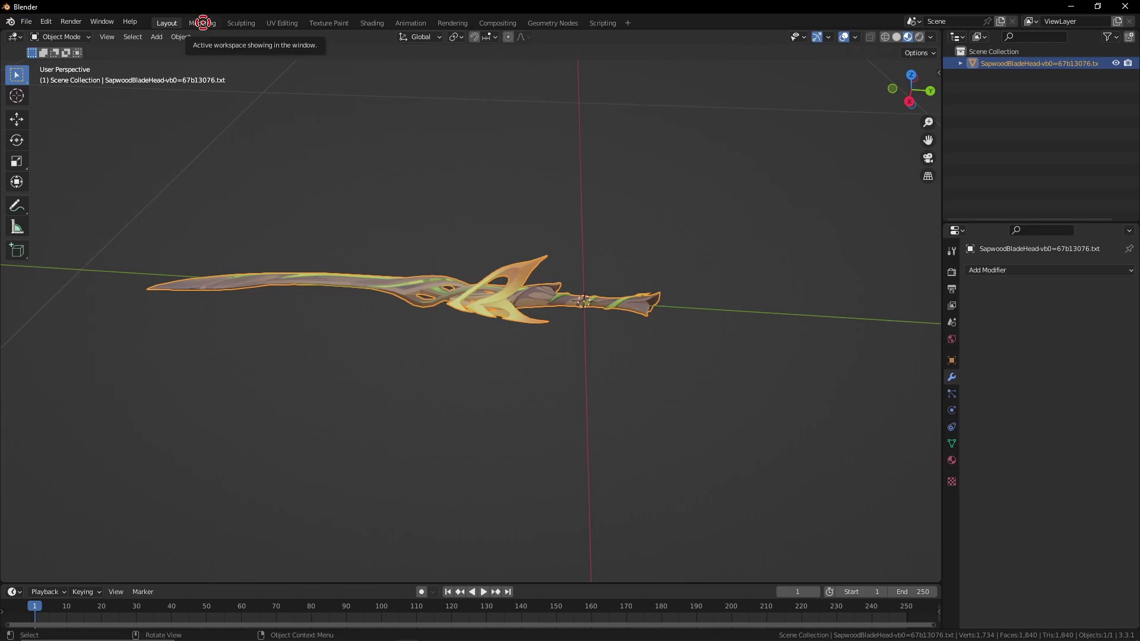
click(202, 22)
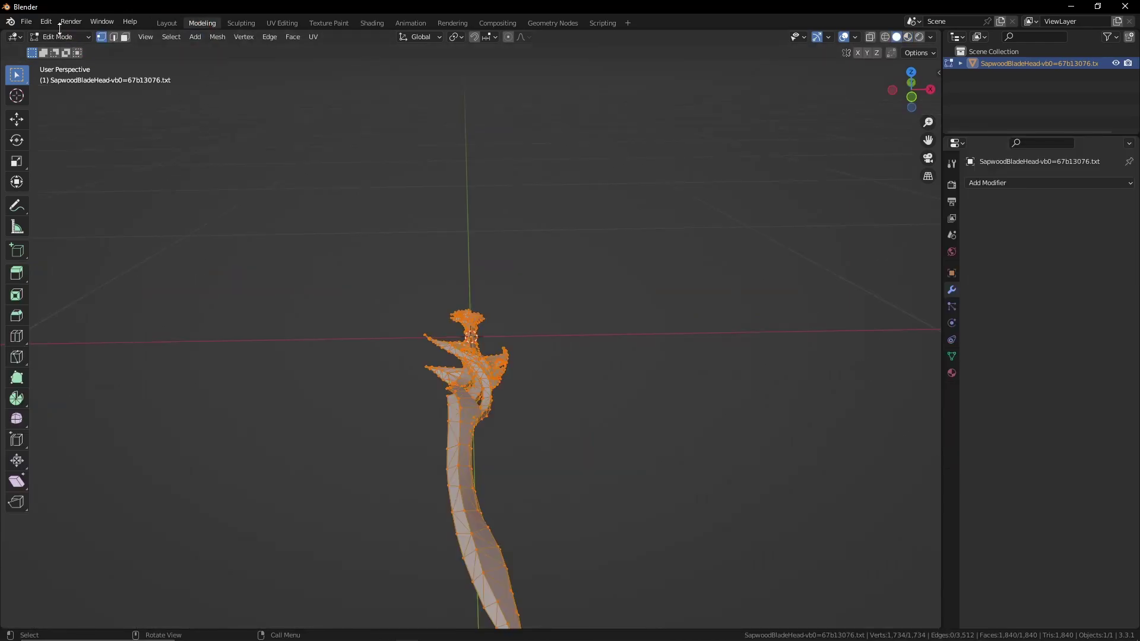
- Clear the mesh selection and inspect the sword's blade, guard and hilt from several angles
middle_drag(475, 448, 596, 450)
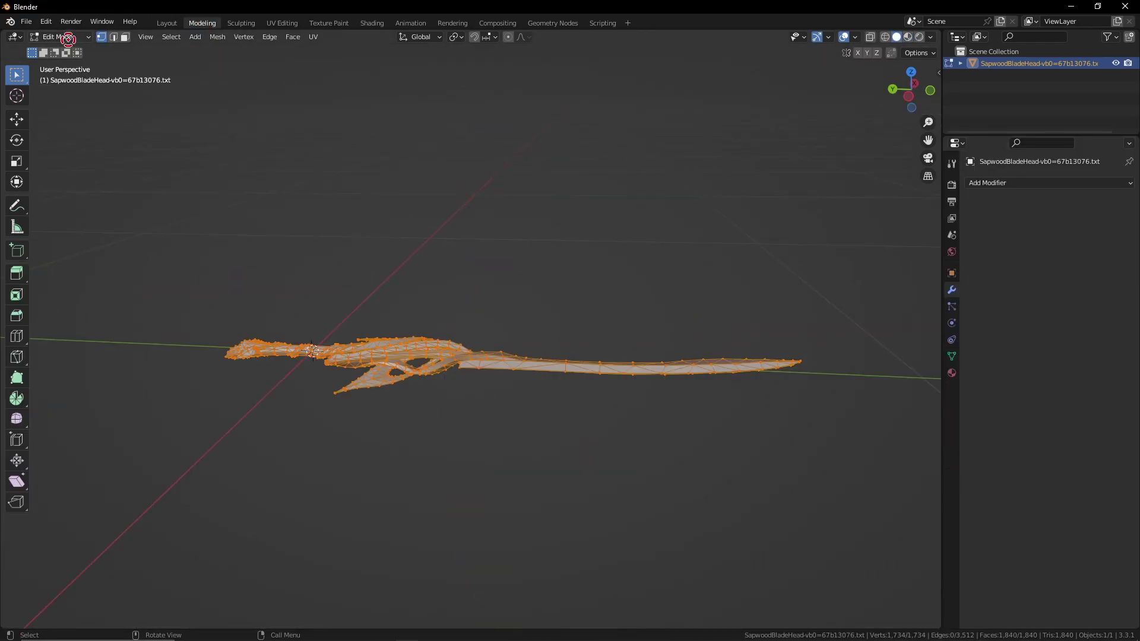
scroll(554, 415, up, 8)
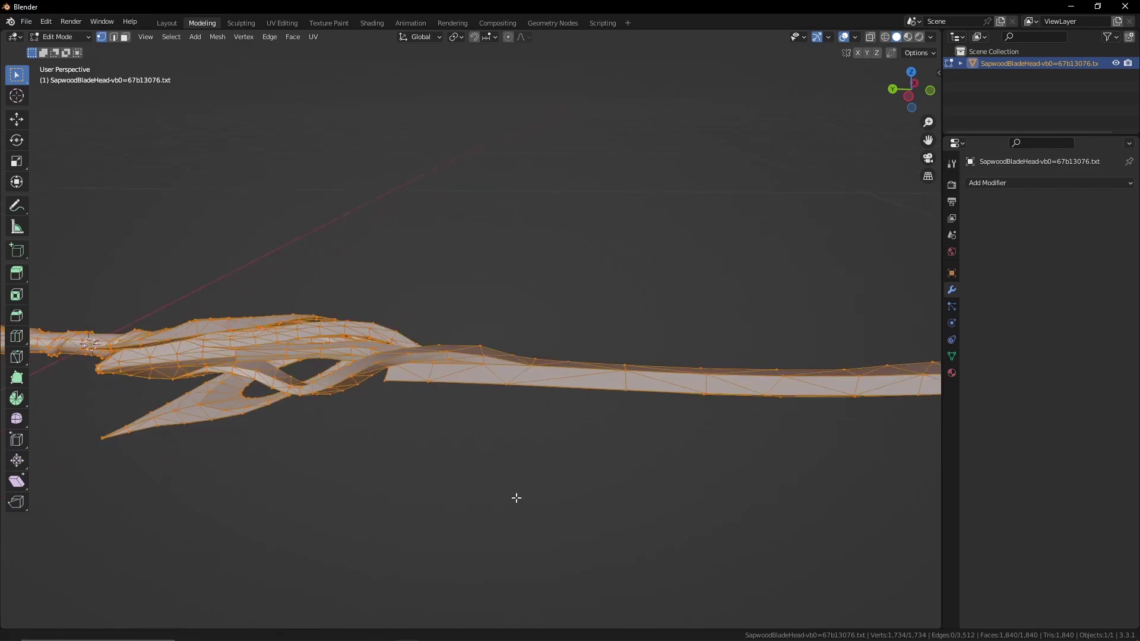
middle_drag(507, 483, 555, 272)
middle_drag(639, 336, 449, 257)
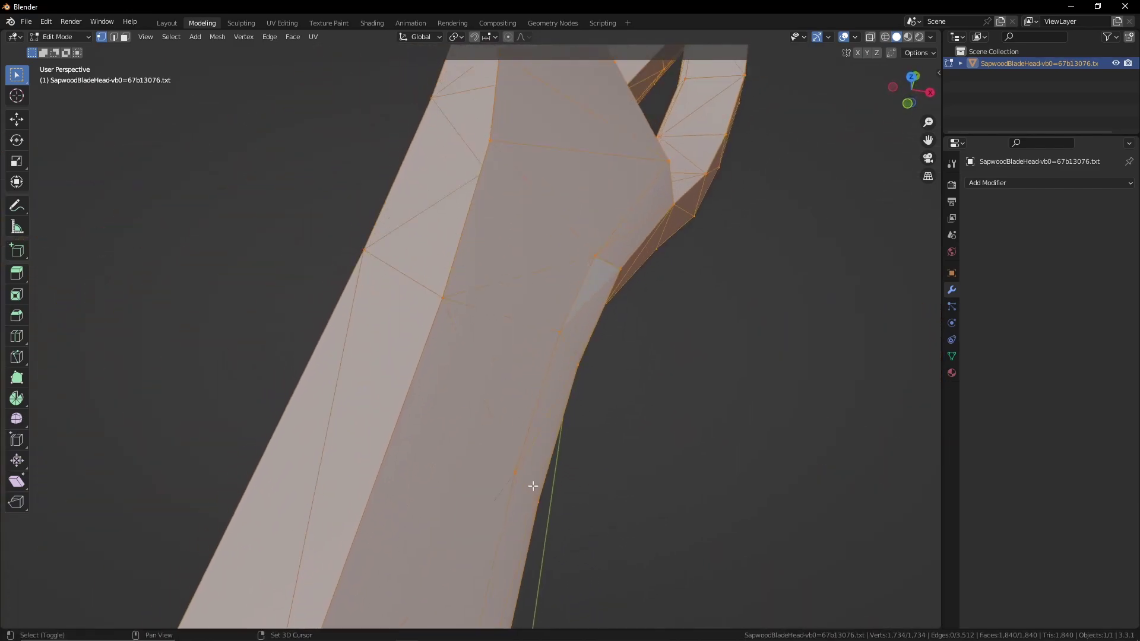
scroll(610, 252, down, 2)
click(610, 253)
middle_drag(702, 252, 537, 328)
scroll(572, 304, down, 3)
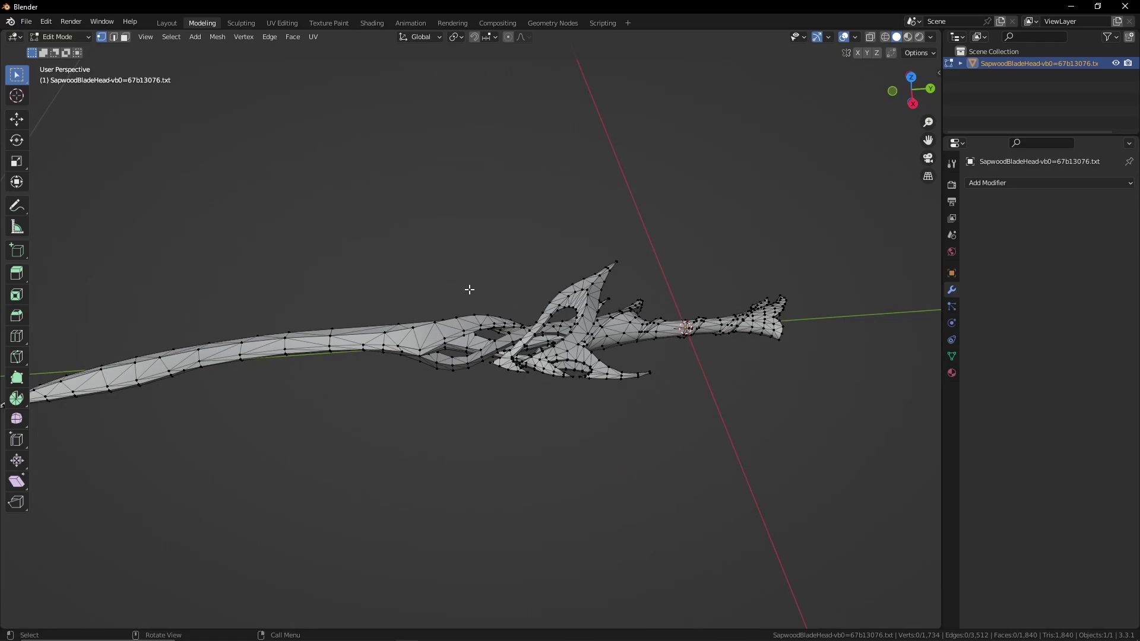
shift+middle_drag(466, 289, 554, 292)
scroll(539, 298, up, 4)
scroll(527, 301, down, 4)
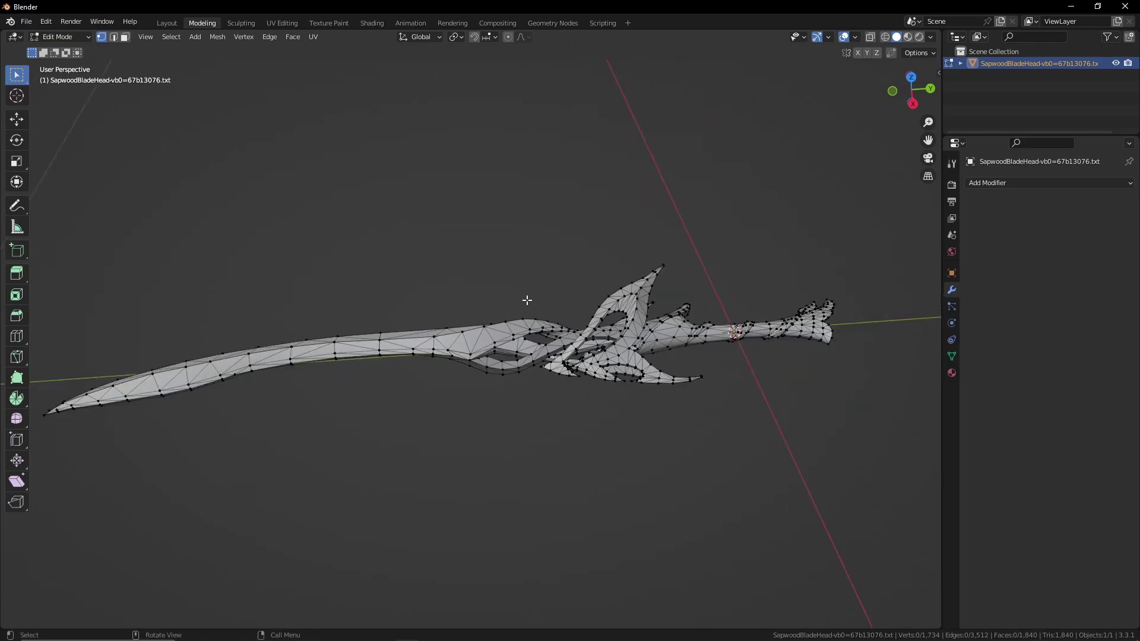
scroll(527, 301, down, 1)
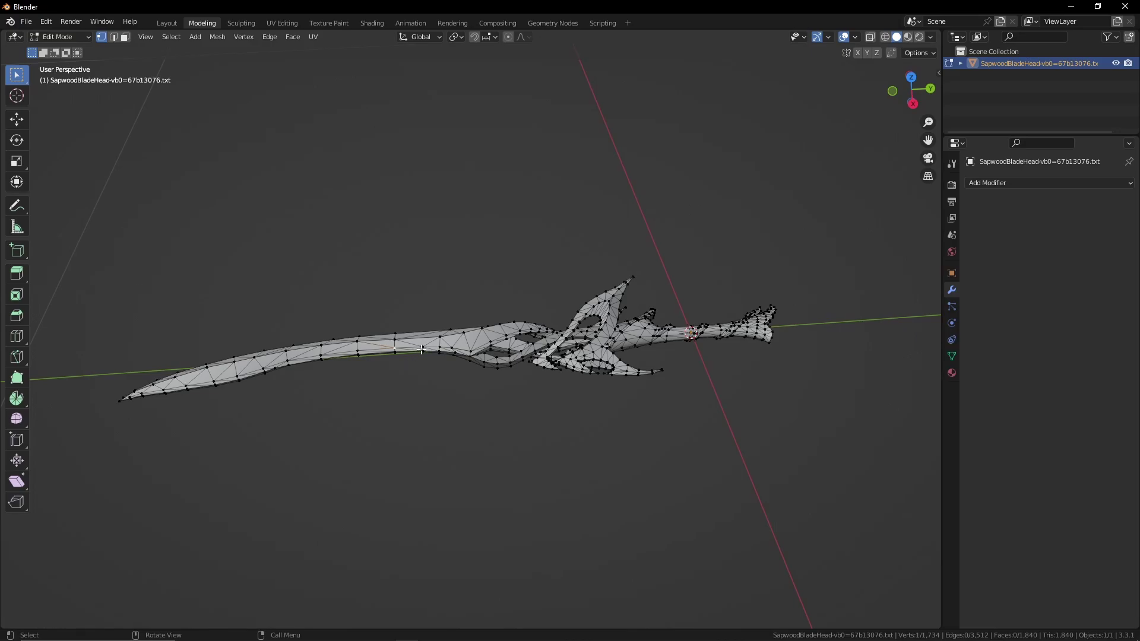
- Switch to edge selection and select individual edges one after another where the blade meets the guard
click(112, 37)
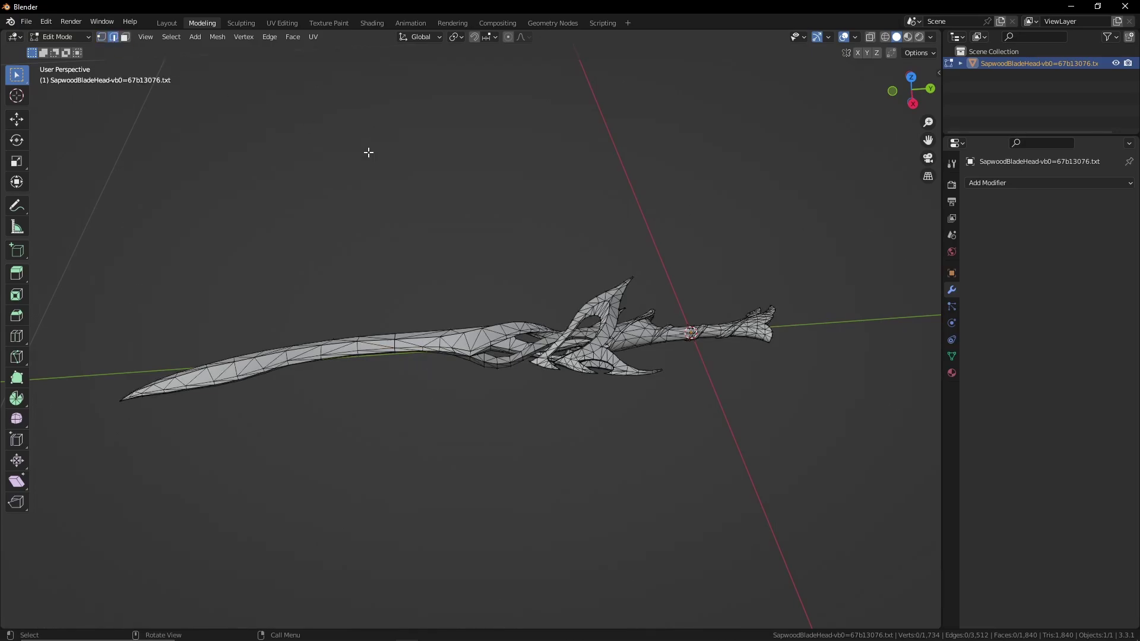
scroll(478, 319, up, 5)
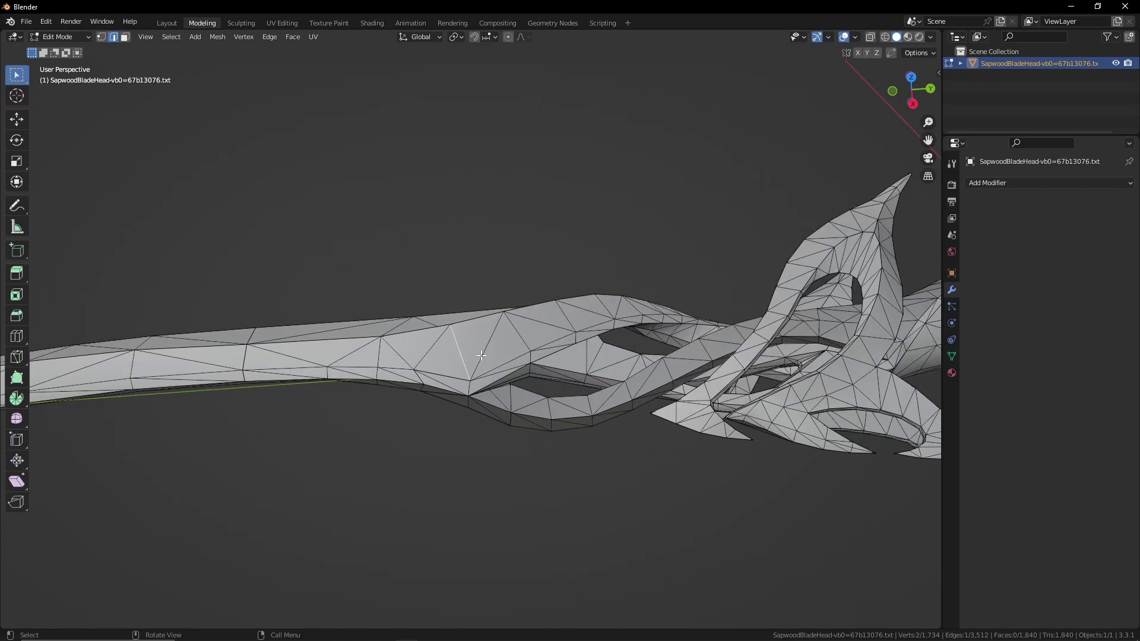
click(483, 354)
click(516, 339)
click(533, 319)
click(568, 322)
click(584, 309)
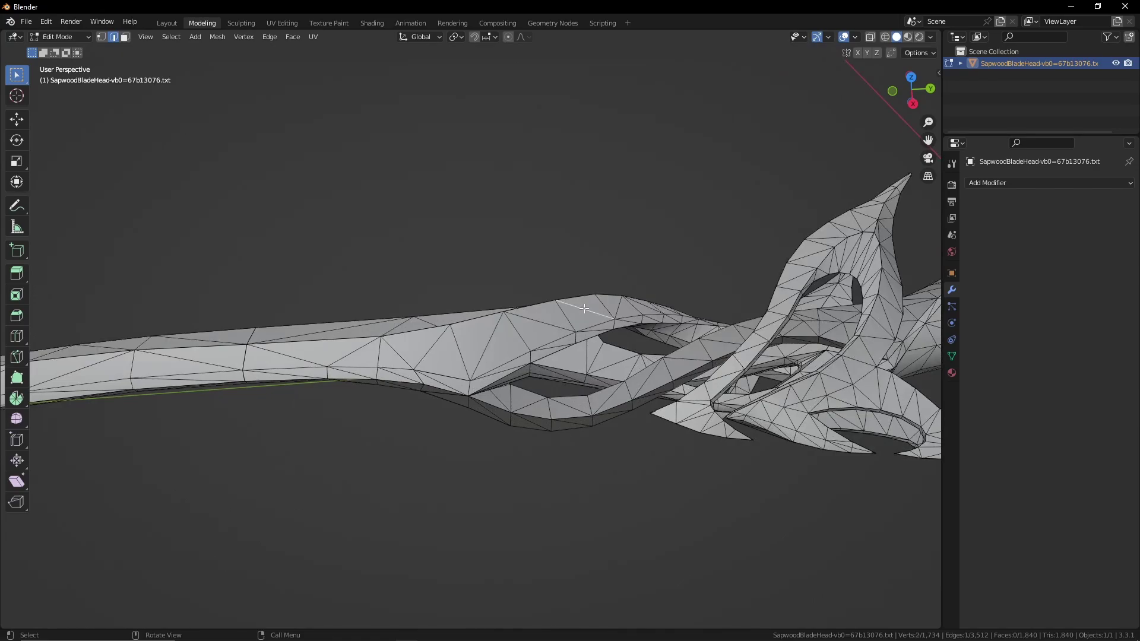
click(533, 324)
- Switch to face selection and select individual faces where the blade meets the guard
click(123, 37)
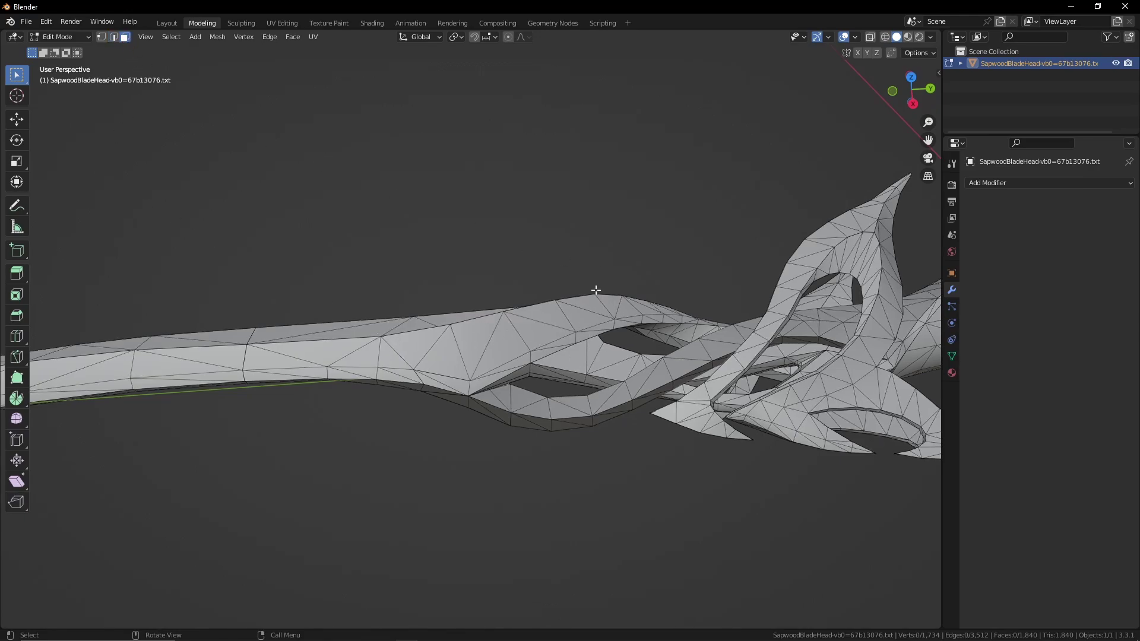
click(525, 335)
click(488, 361)
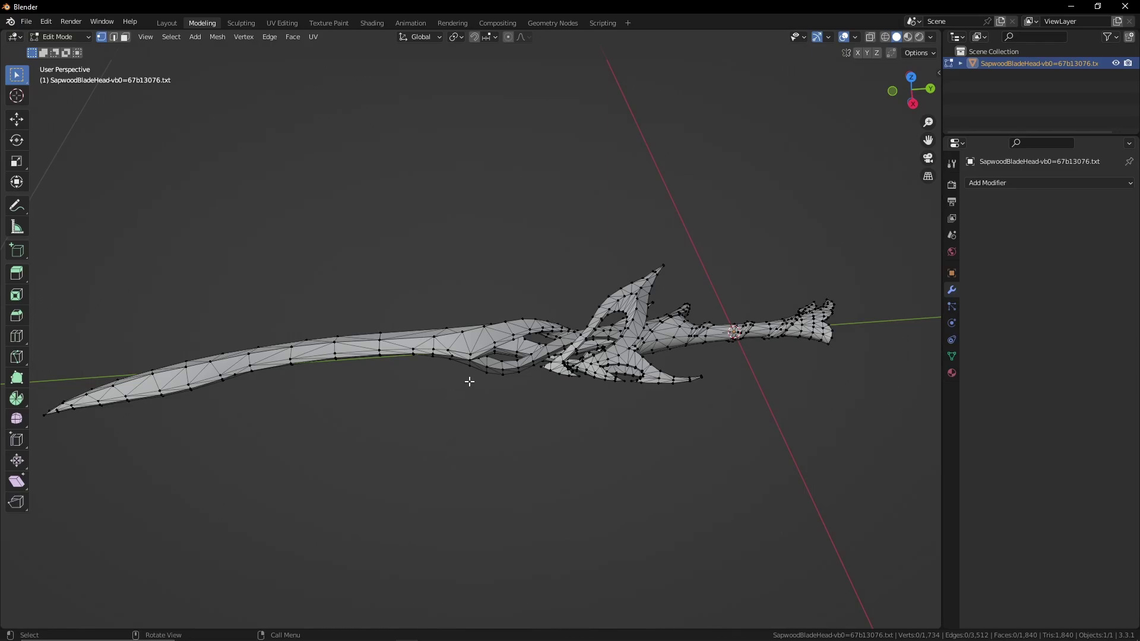
- Try scaling a single face on the middle of the blade with the Scale tool
click(444, 350)
click(128, 39)
click(16, 161)
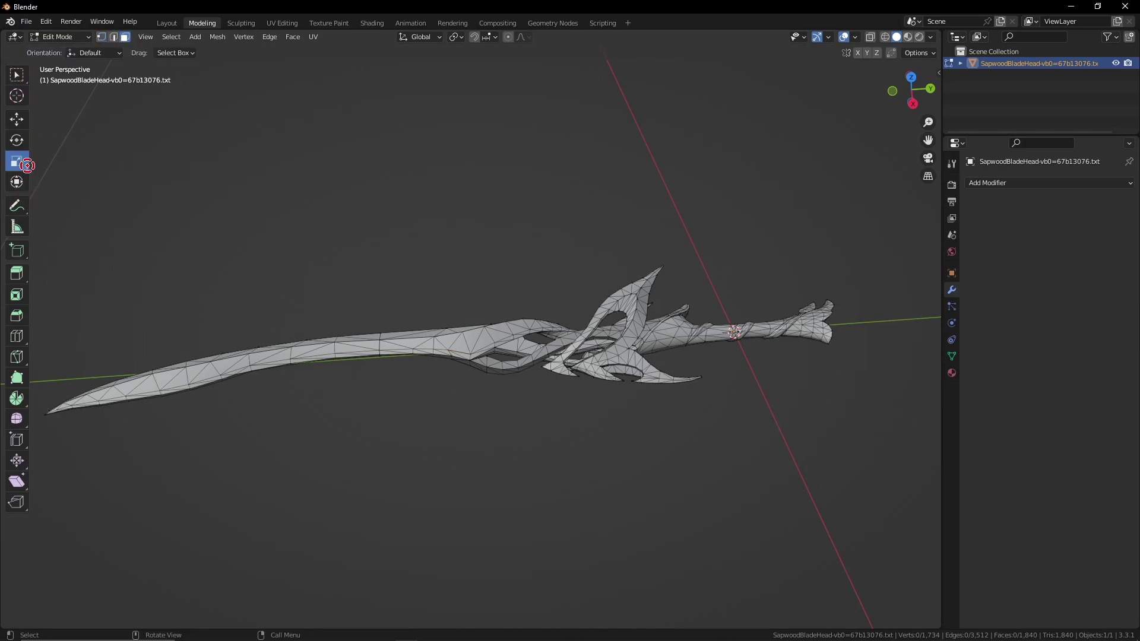
click(420, 345)
drag(466, 310, 568, 256)
right_click(569, 257)
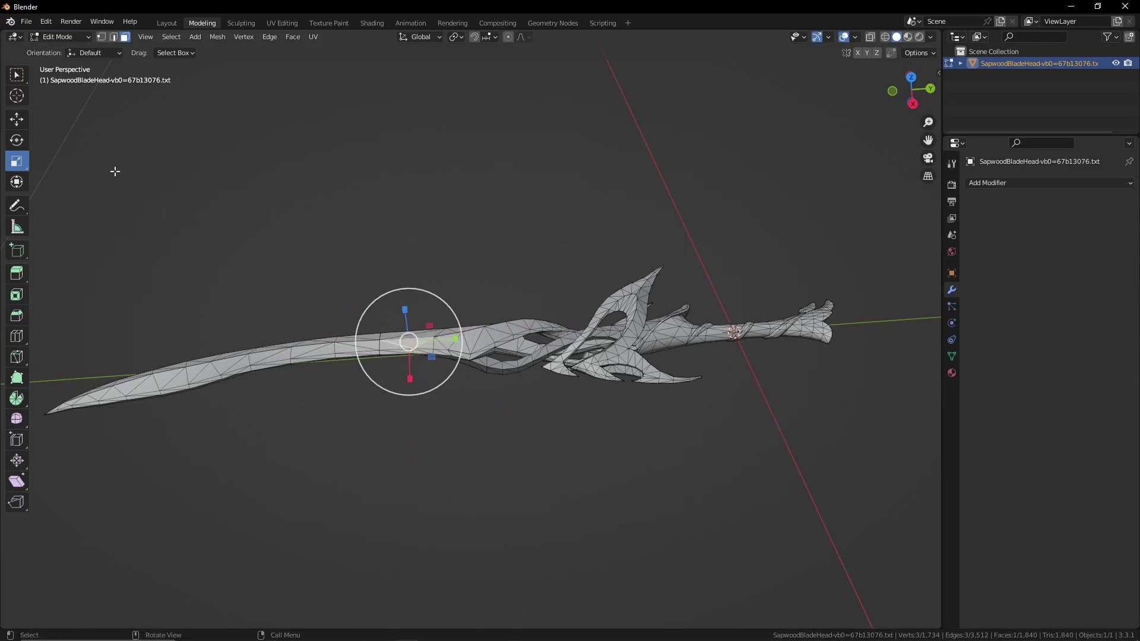
- Try the Move and Rotate tools on the selected blade face and undo the change
click(16, 122)
drag(406, 313, 503, 332)
right_click(416, 301)
click(16, 140)
key(ctrl+z)
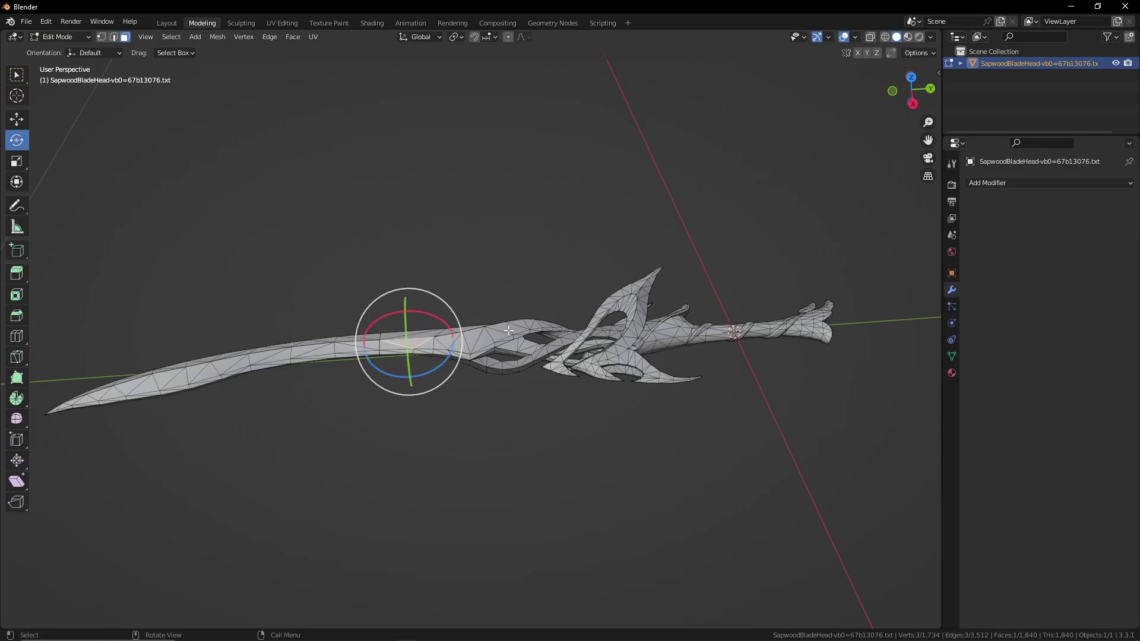
- Select a single vertex on the flat of the blade in vertex selection mode and activate the Move tool
scroll(509, 331, up, 5)
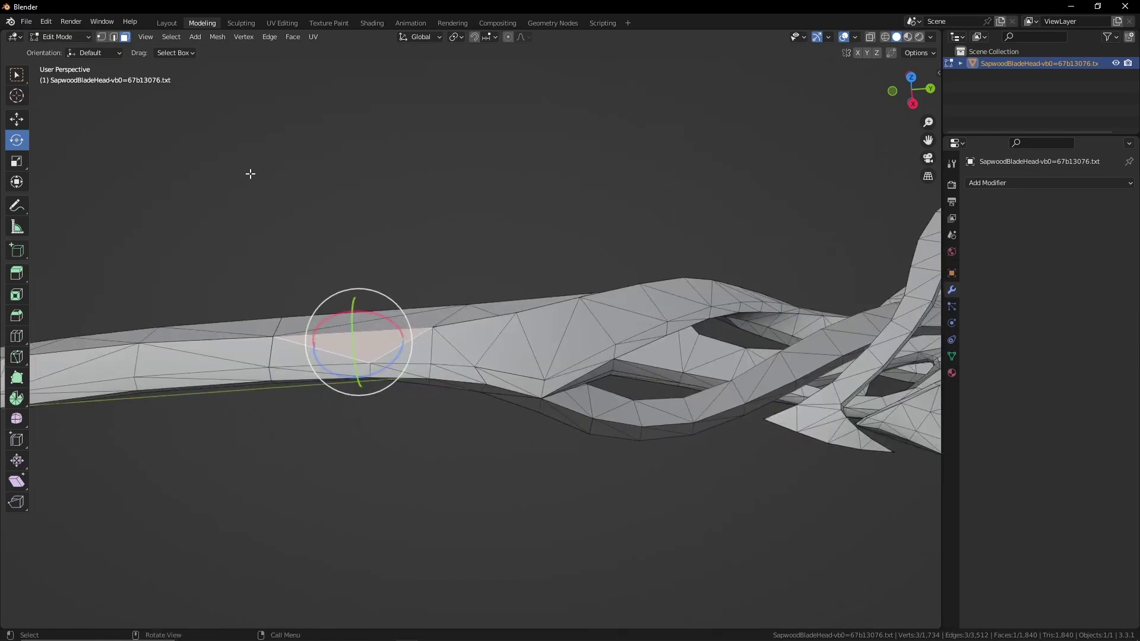
click(102, 37)
click(371, 360)
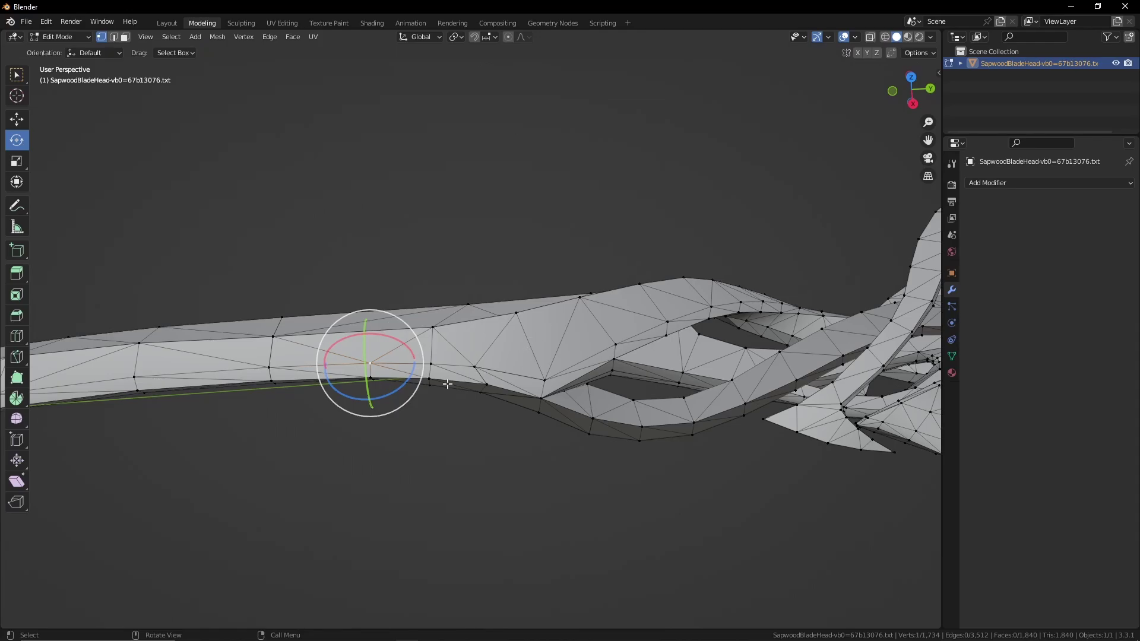
shift+middle_drag(371, 380, 548, 351)
scroll(552, 356, up, 4)
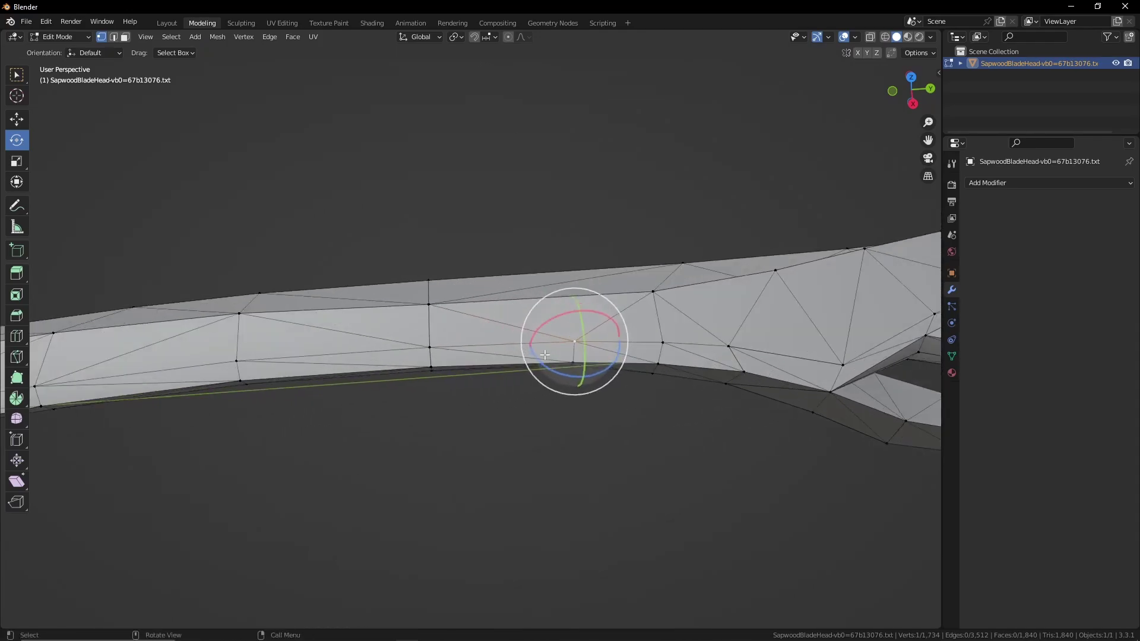
shift+middle_drag(630, 383, 570, 364)
scroll(605, 344, up, 2)
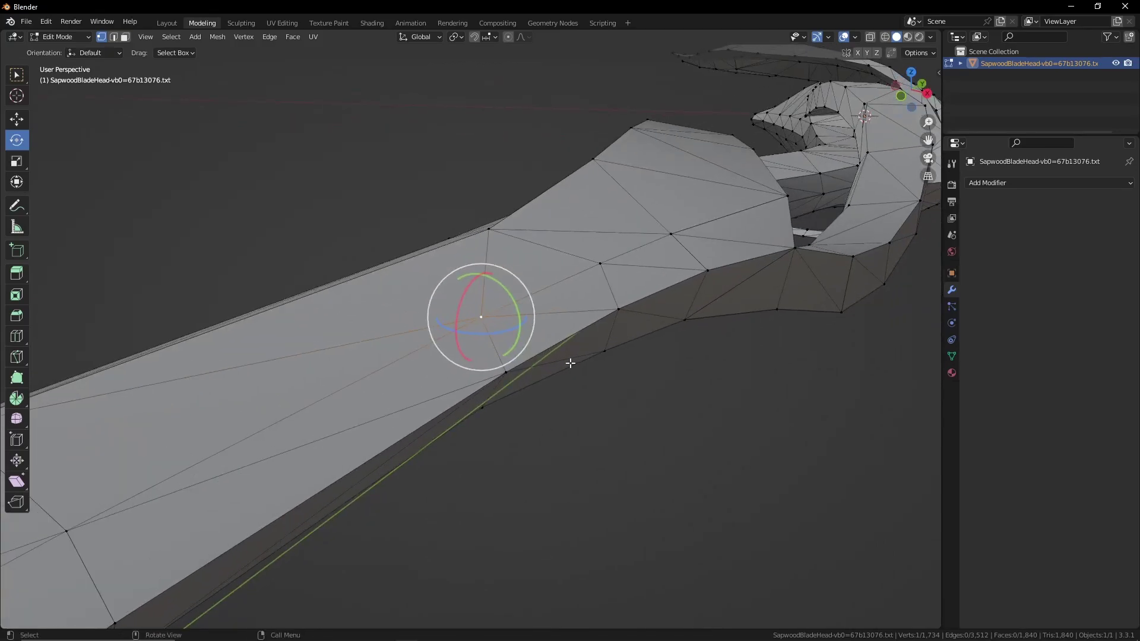
scroll(570, 362, up, 3)
middle_drag(570, 362, 500, 378)
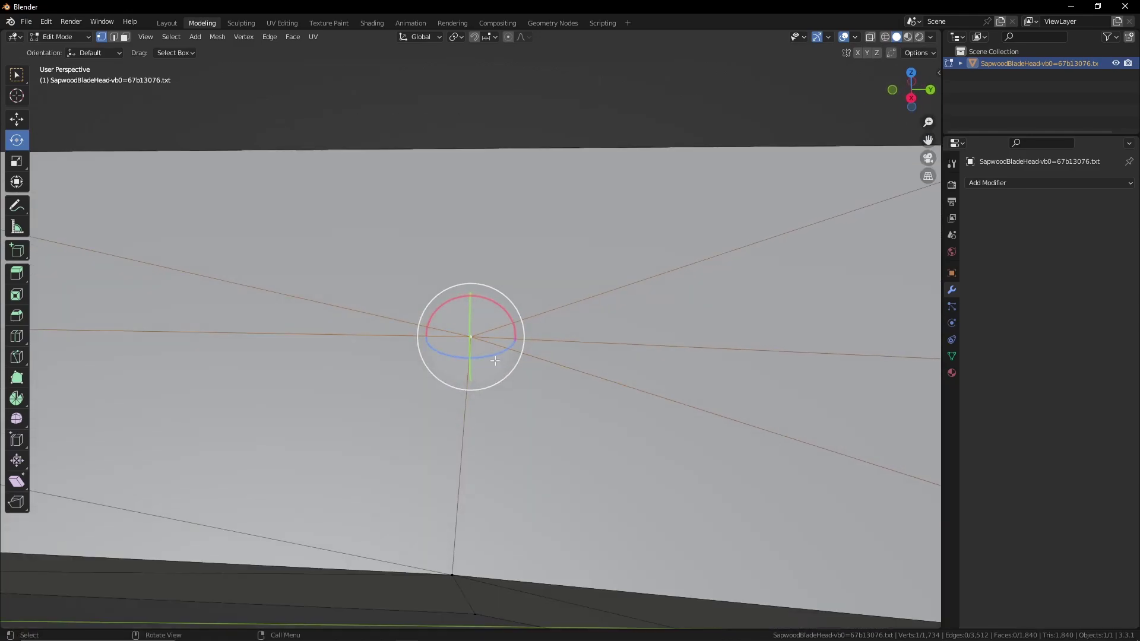
click(7, 123)
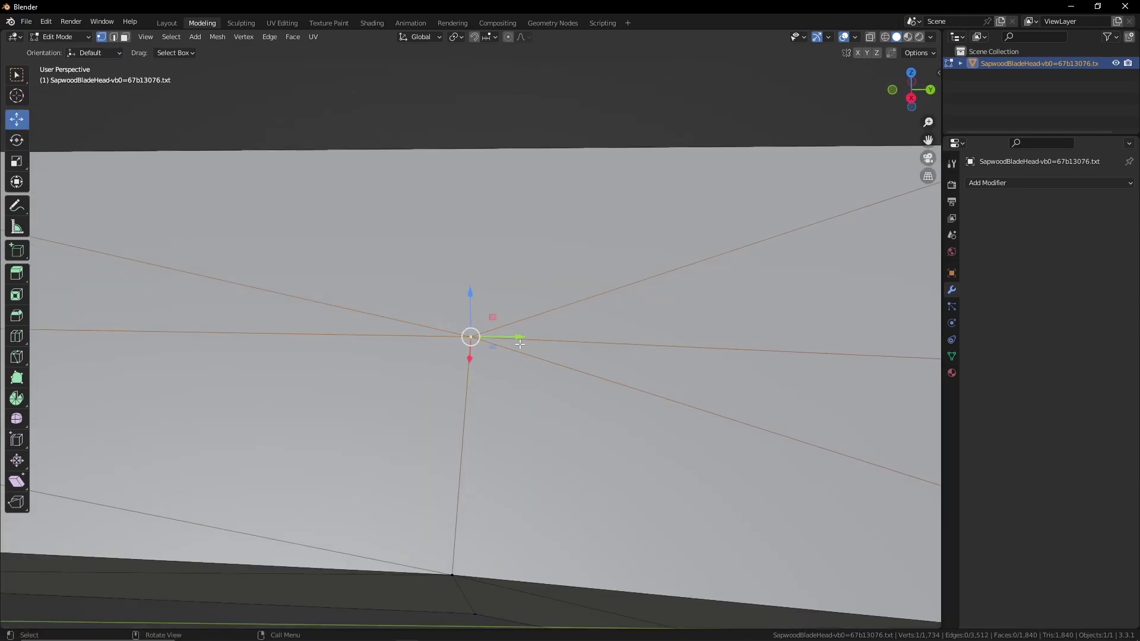
- Try moving the selected blade vertex along the Z, Y and X axes separately, and undo the movement
middle_drag(523, 333, 427, 325)
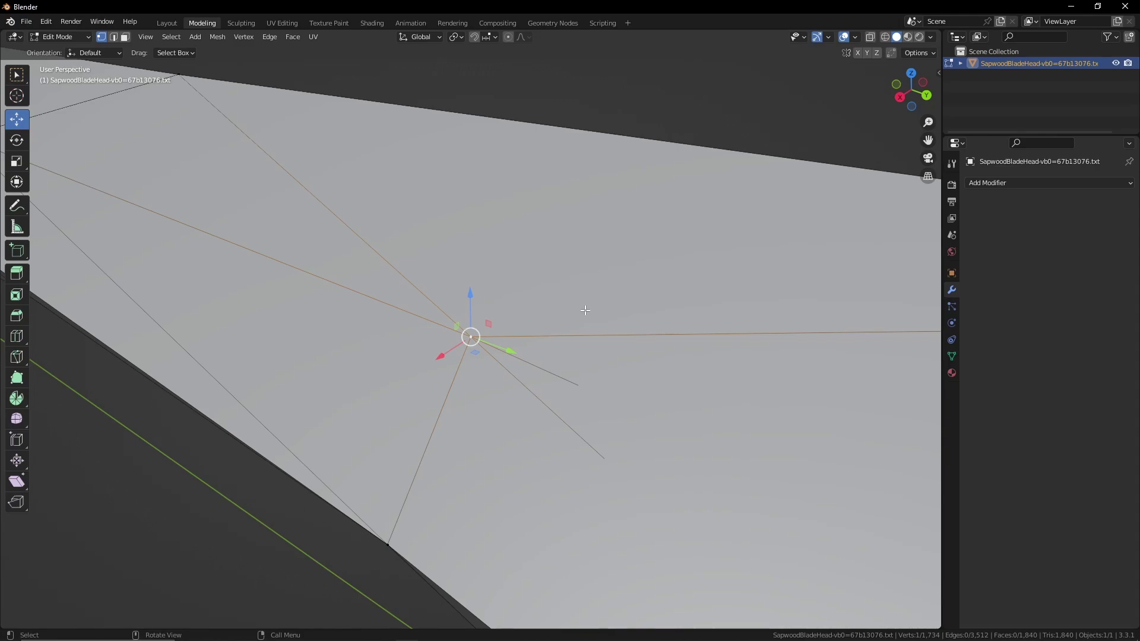
middle_drag(518, 345, 651, 354)
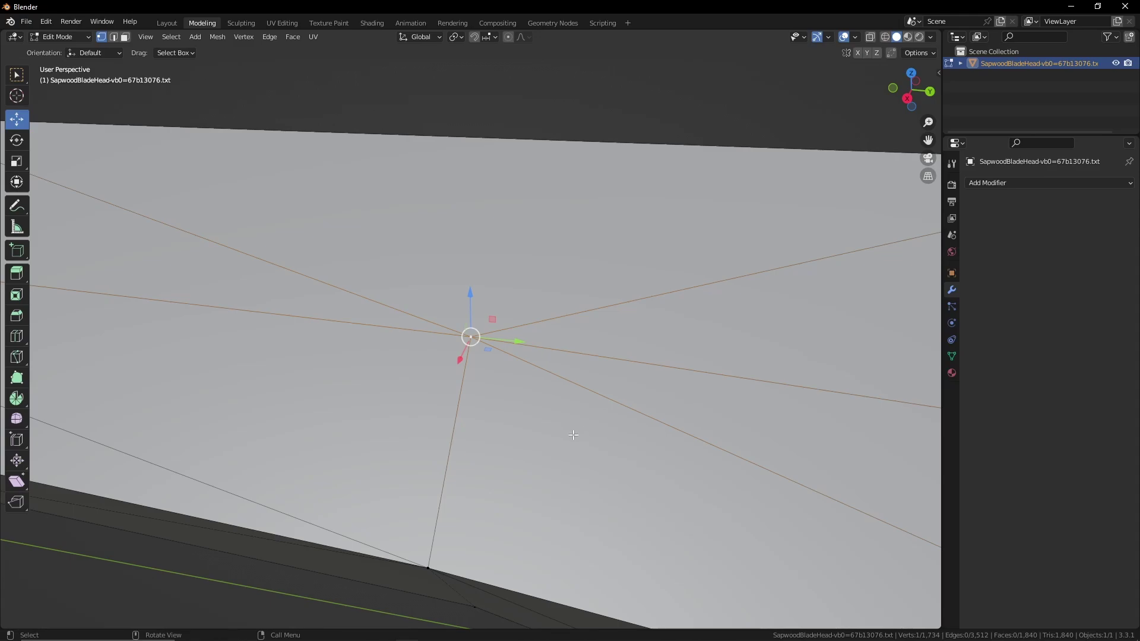
middle_drag(601, 313, 457, 356)
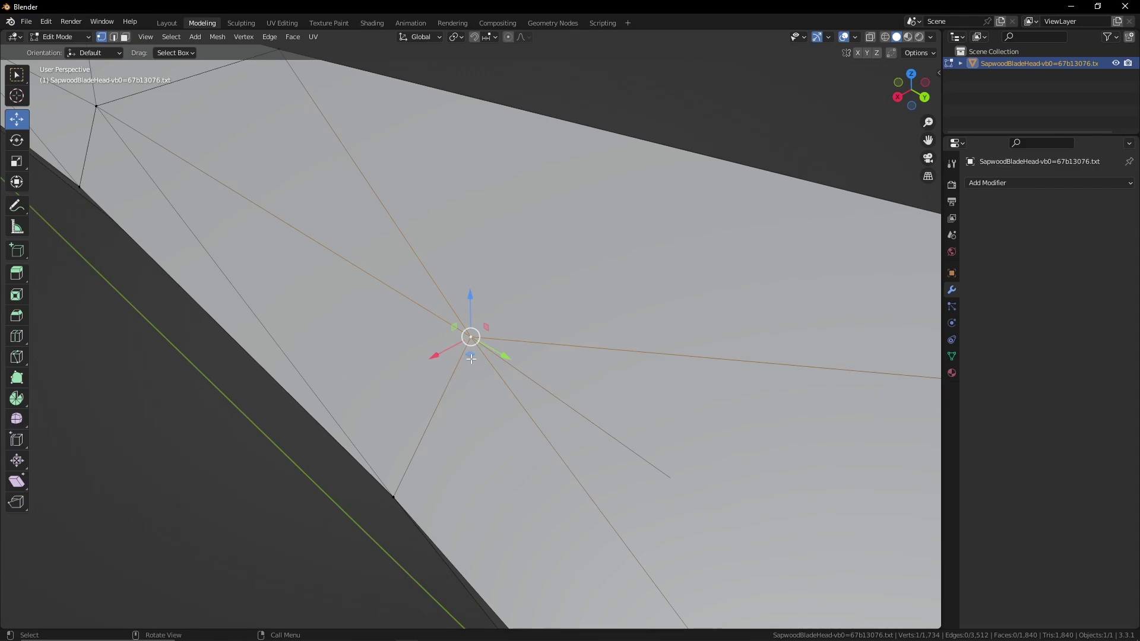
drag(471, 305, 497, 306)
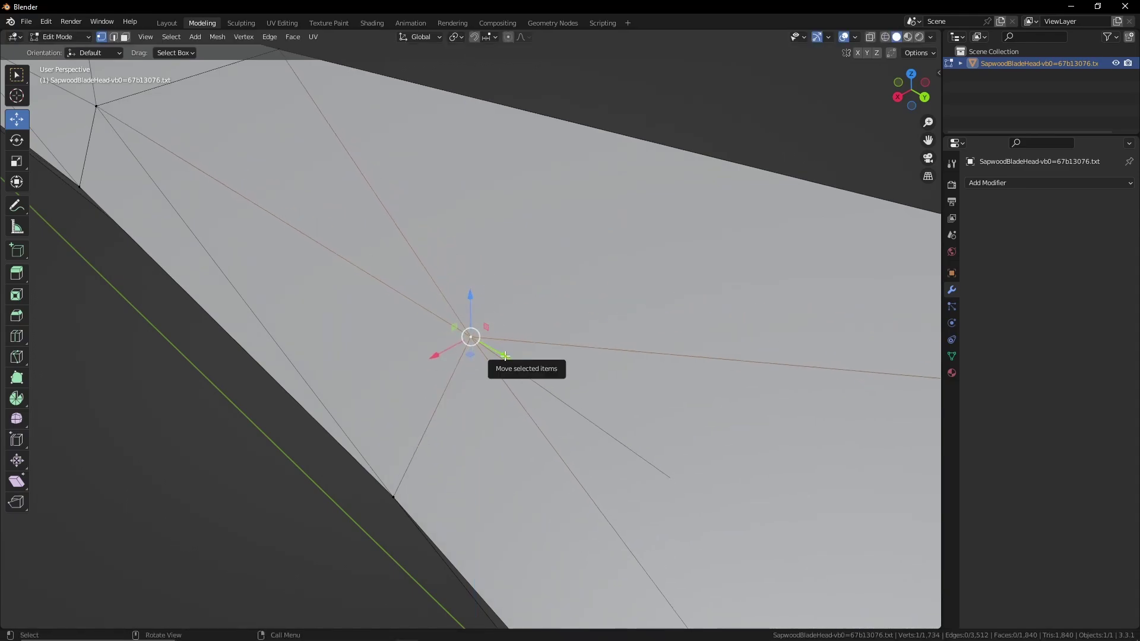
drag(505, 356, 512, 333)
drag(432, 355, 478, 353)
key(ctrl+z)
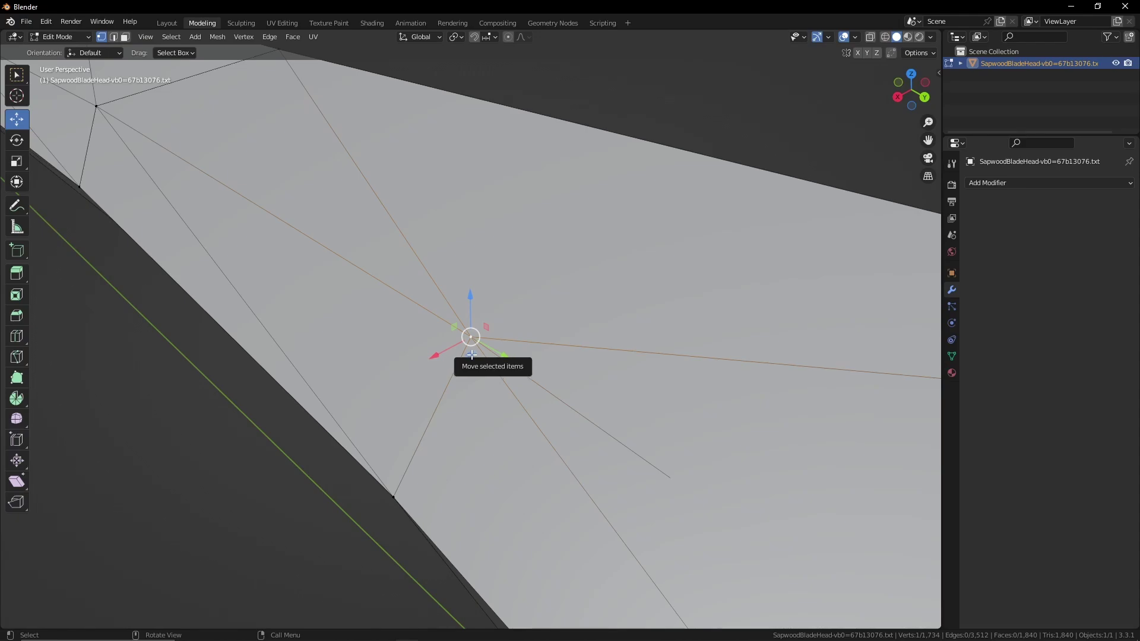
- Try moving the selected blade vertex within the XY plane and the XZ plane, undoing each move
drag(471, 355, 494, 394)
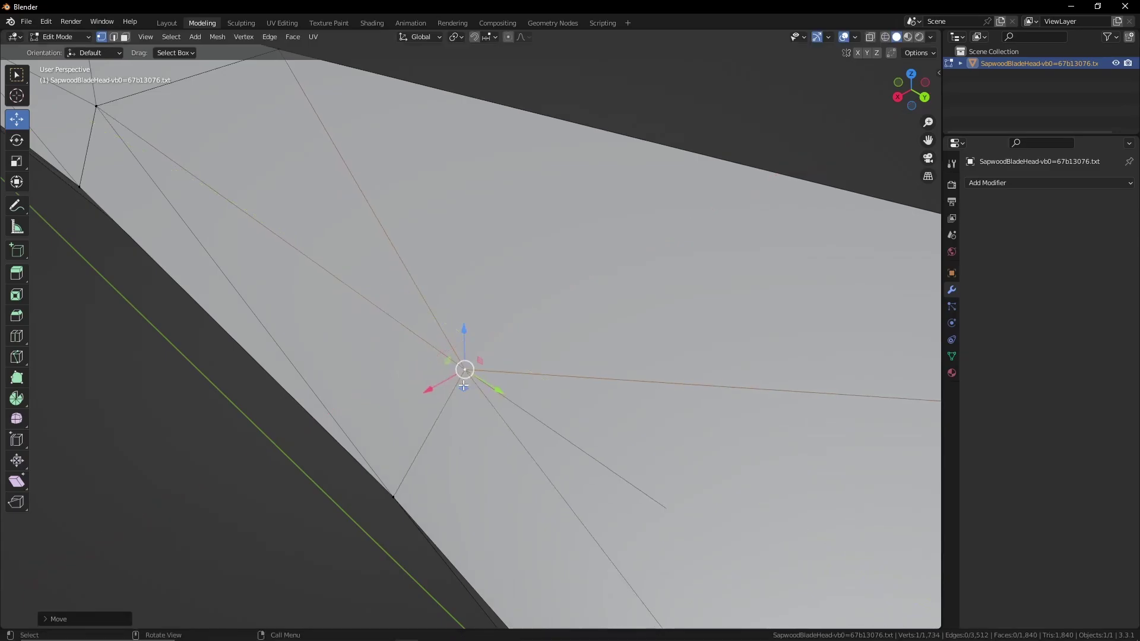
key(ctrl+z)
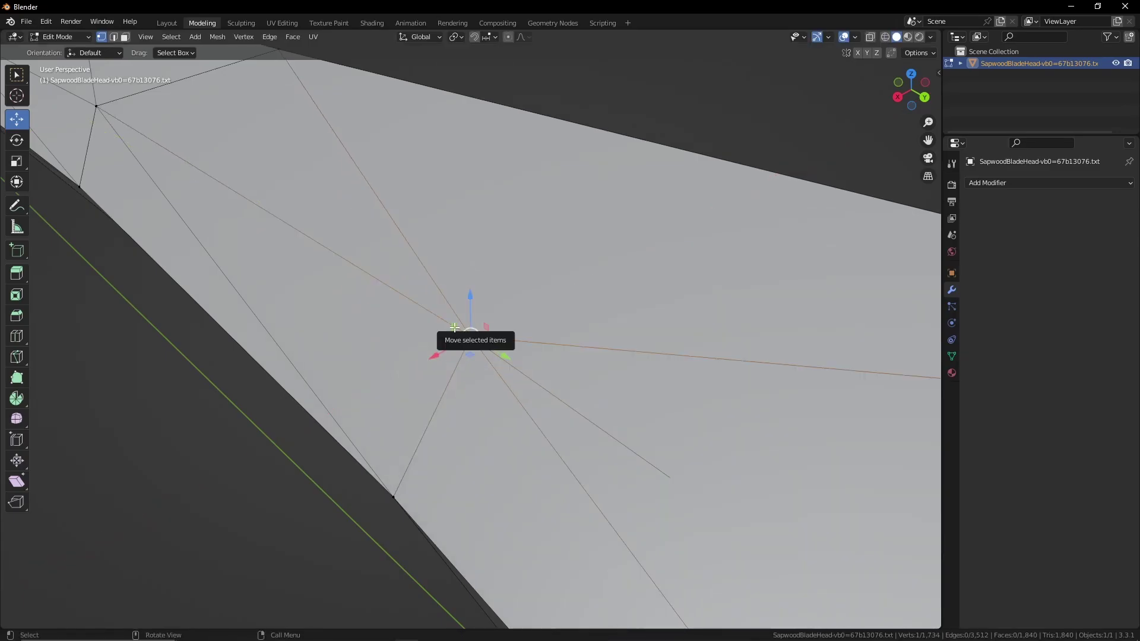
drag(454, 327, 423, 327)
key(ctrl+z)
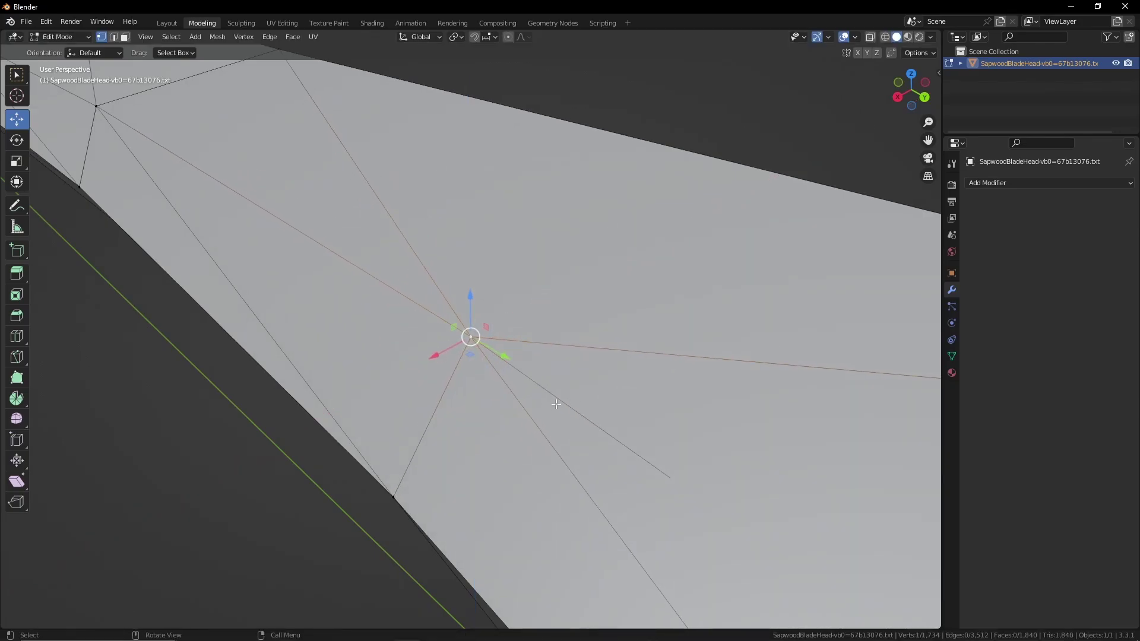
- Try moving the selected blade vertex freely without an axis constraint, and cancel the move
middle_drag(596, 385, 663, 363)
middle_drag(461, 350, 479, 345)
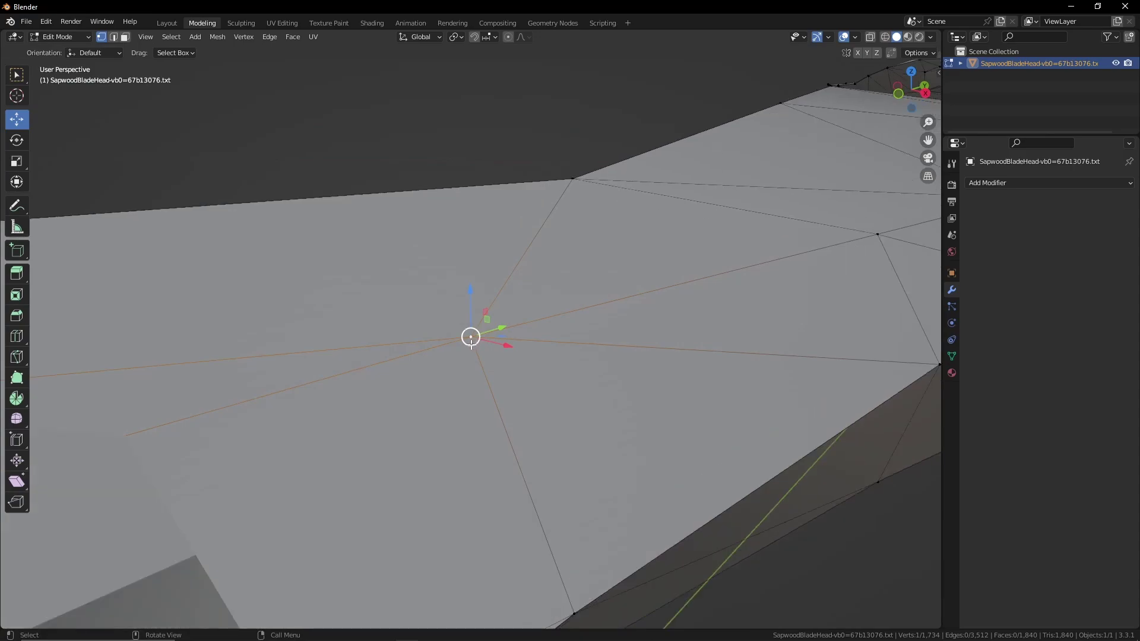
key(g)
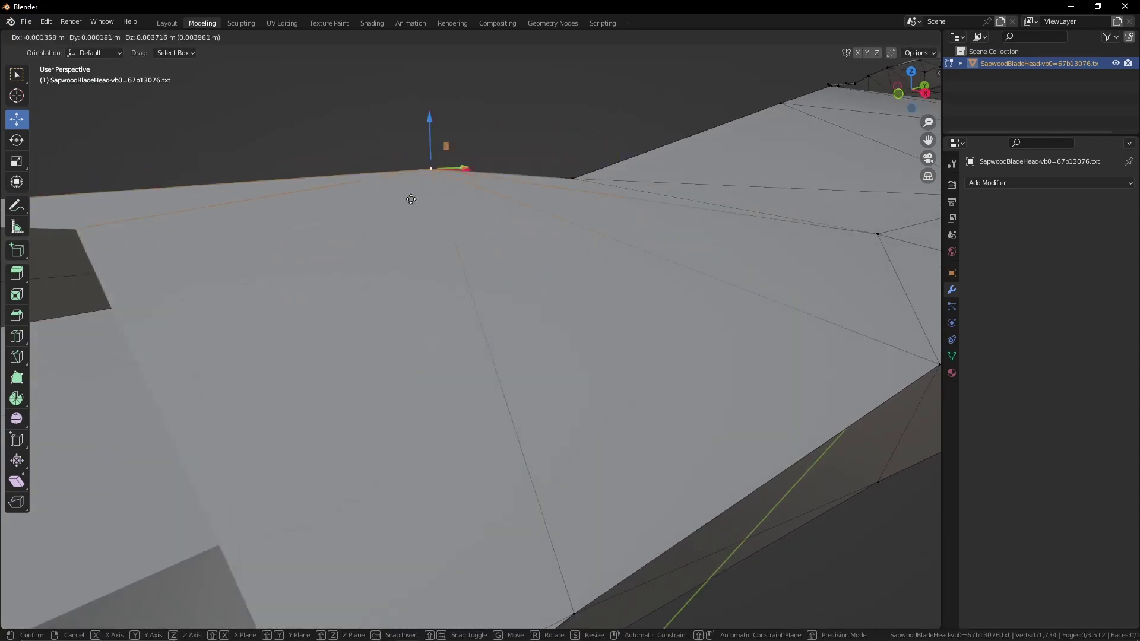
right_click(567, 315)
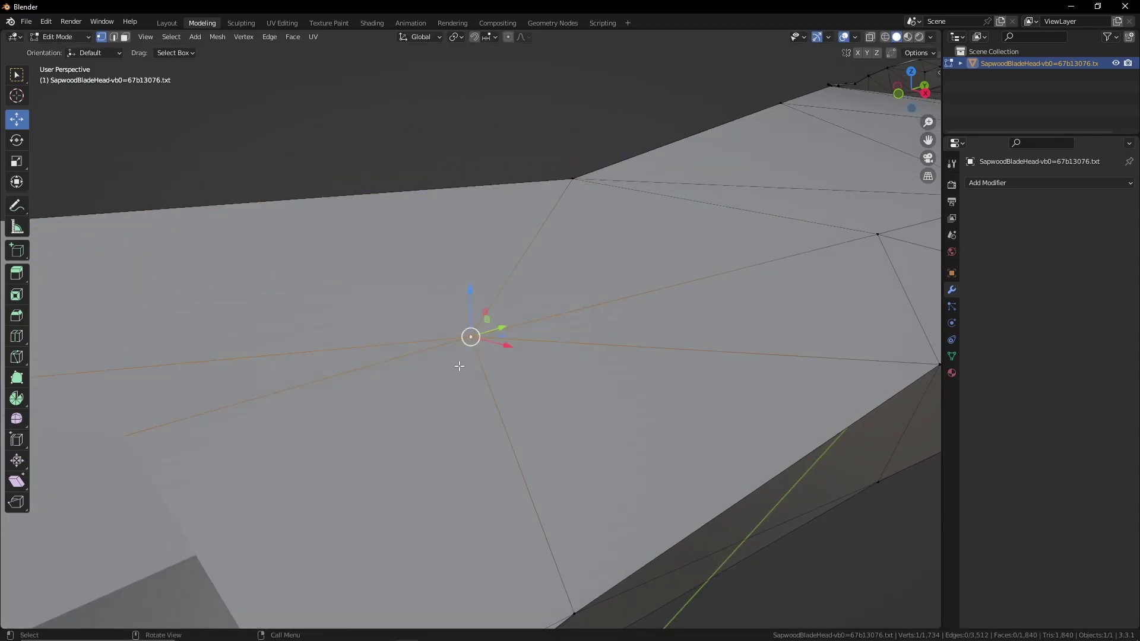
middle_drag(696, 376, 638, 379)
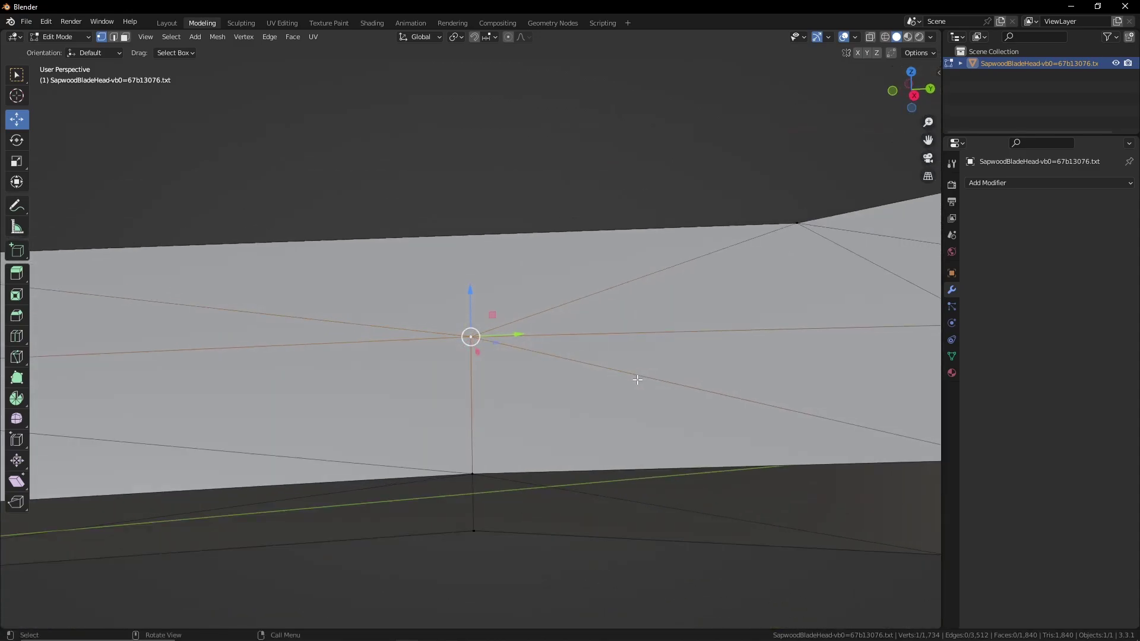
- Look over the brushes in the Sculpting workspace and return to the Modeling workspace
scroll(218, 282, down, 8)
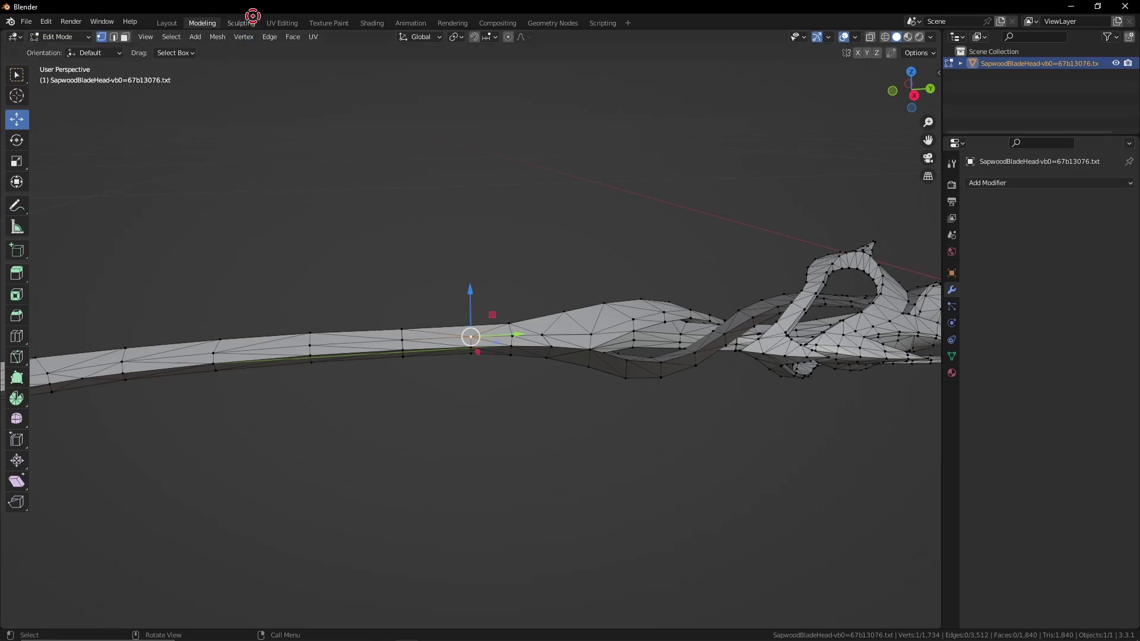
click(241, 23)
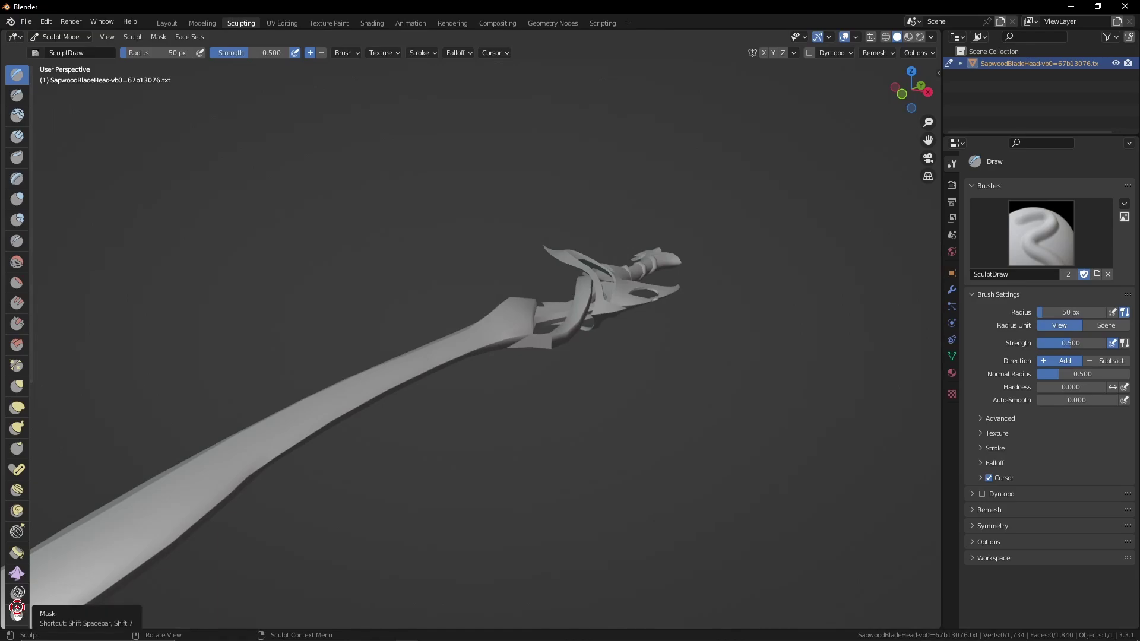
key(ctrl+Page_Up)
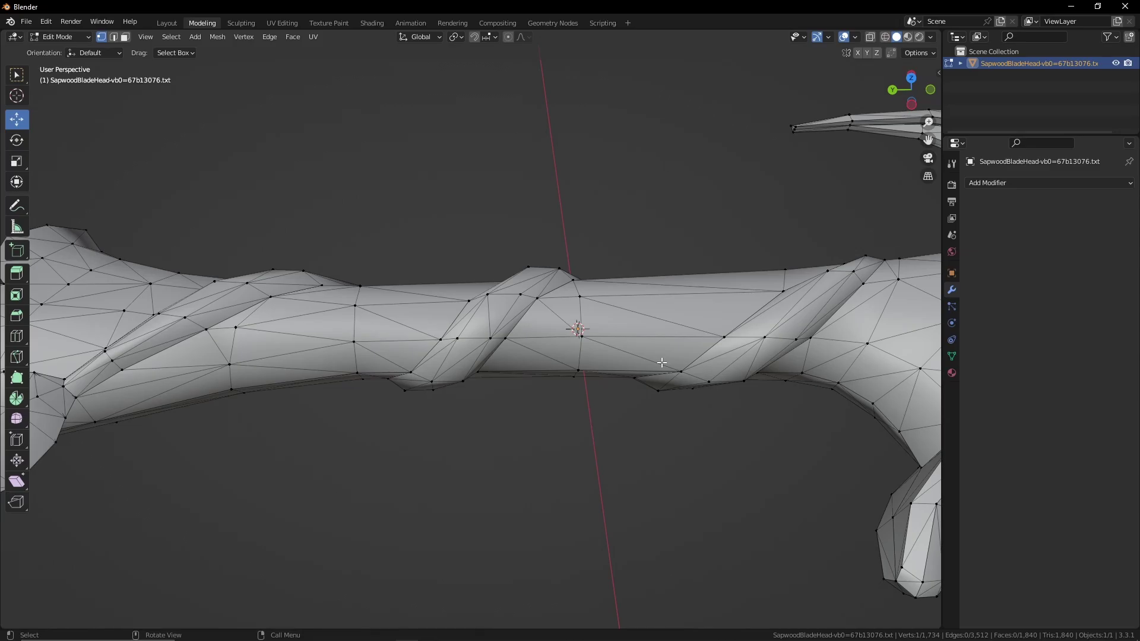
- Select a vertex on the vine wrapped around the handle and keep the transform orientation on Global
click(515, 300)
key(KP_Decimal)
scroll(546, 374, down, 10)
key(comma)
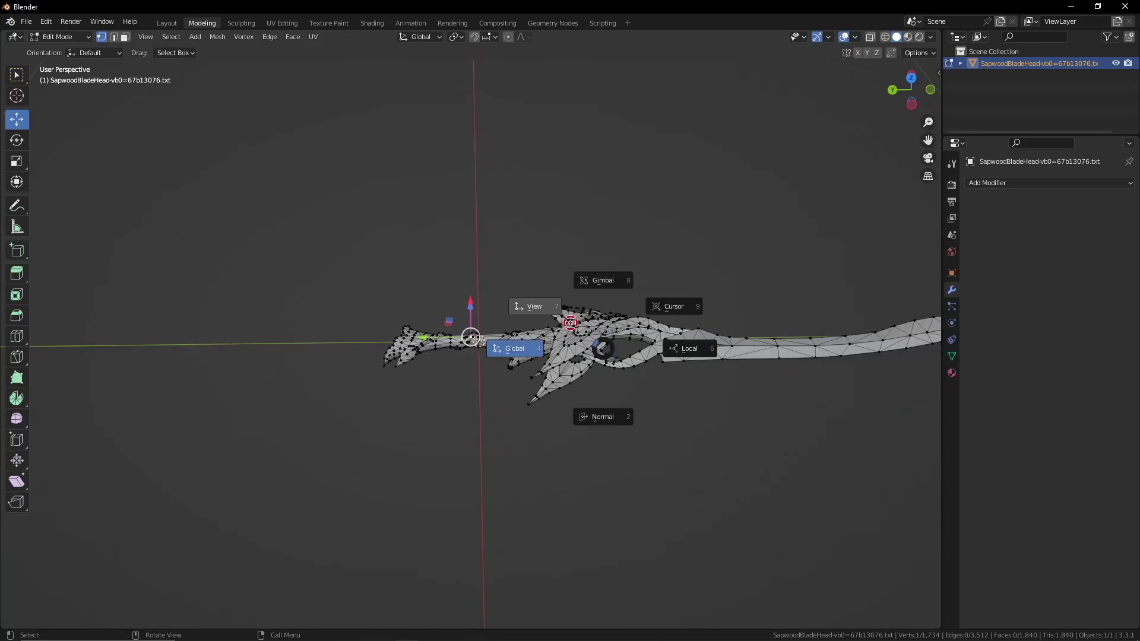
click(570, 323)
scroll(570, 324, down, 1)
key(comma)
click(498, 351)
- Select all geometry linked to the chosen vine vertex and expand the options of the Select Linked operation
middle_drag(571, 364, 535, 412)
scroll(517, 365, up, 7)
scroll(535, 412, up, 6)
scroll(611, 501, down, 4)
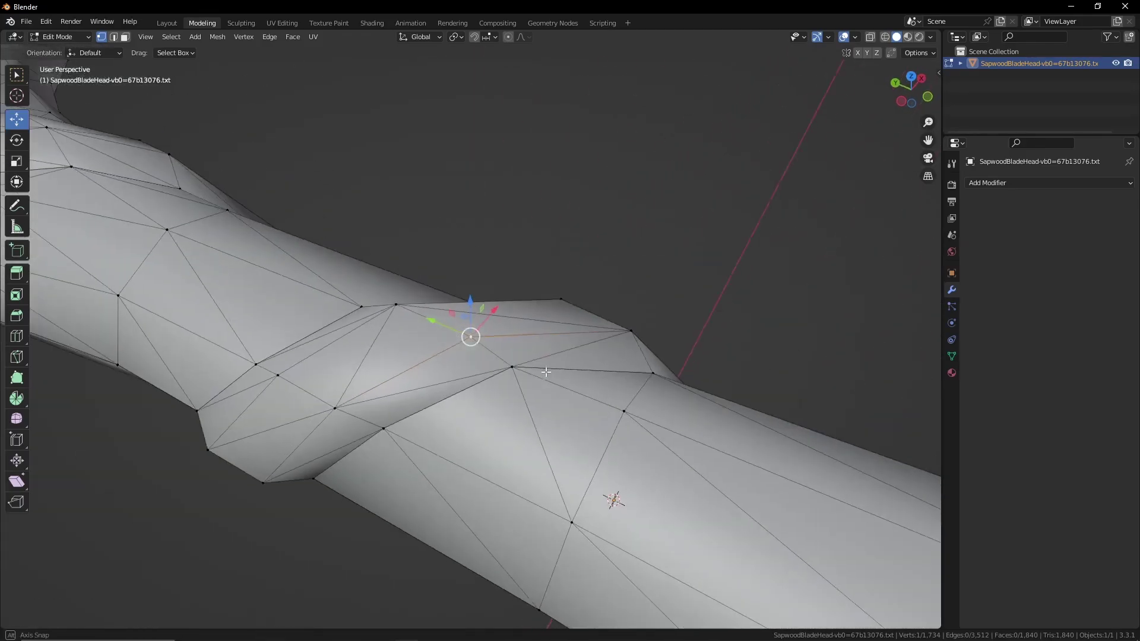
middle_drag(665, 380, 617, 328)
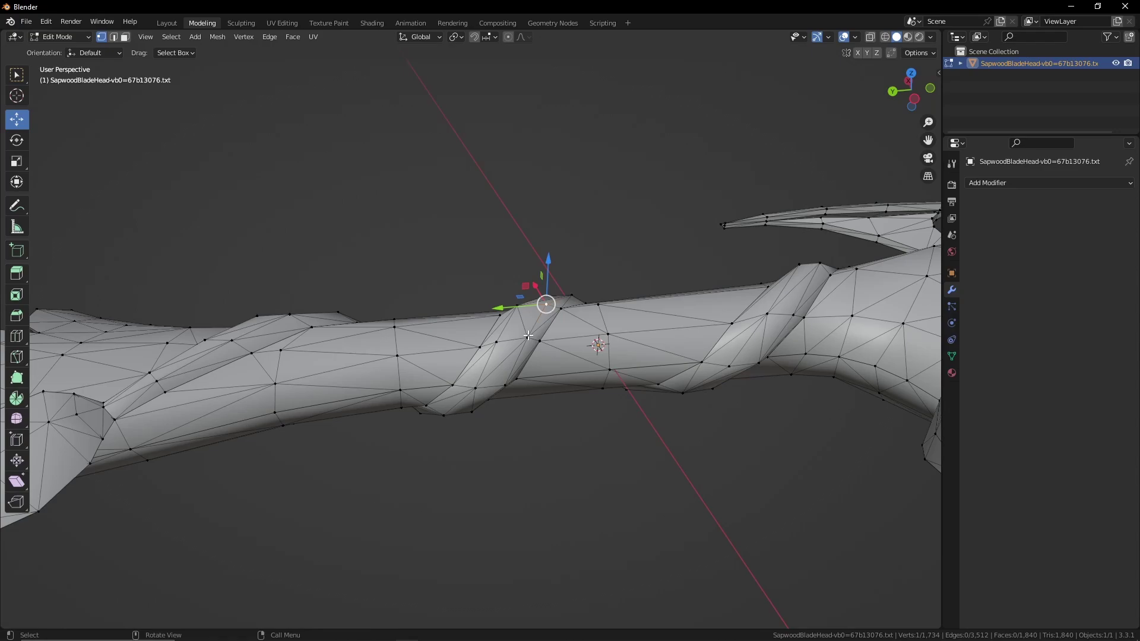
key(ctrl+l)
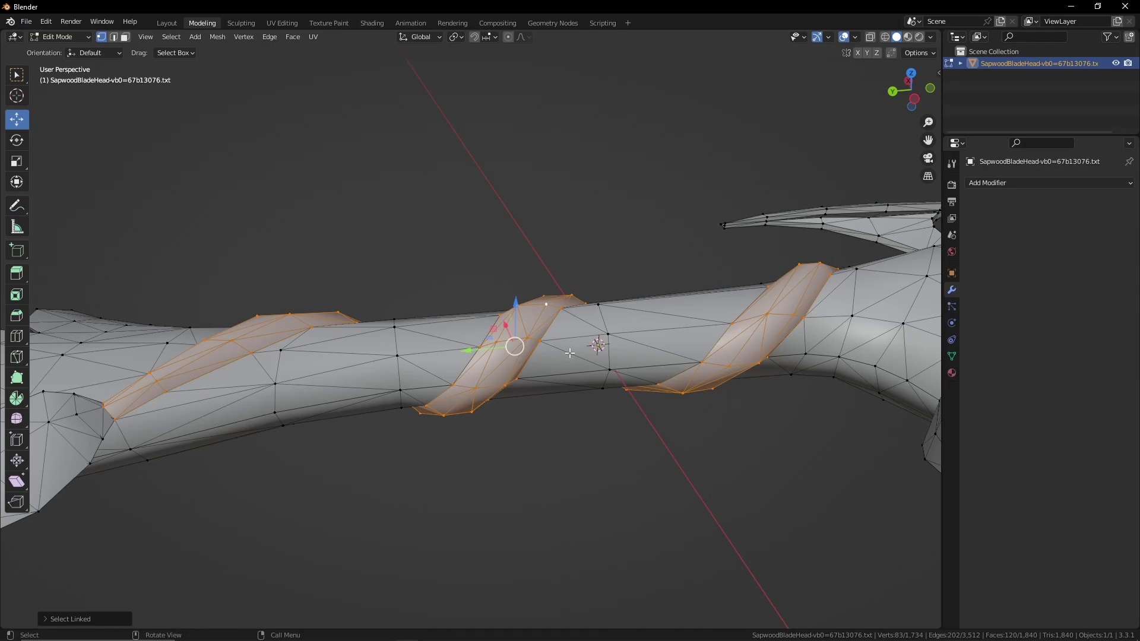
click(81, 619)
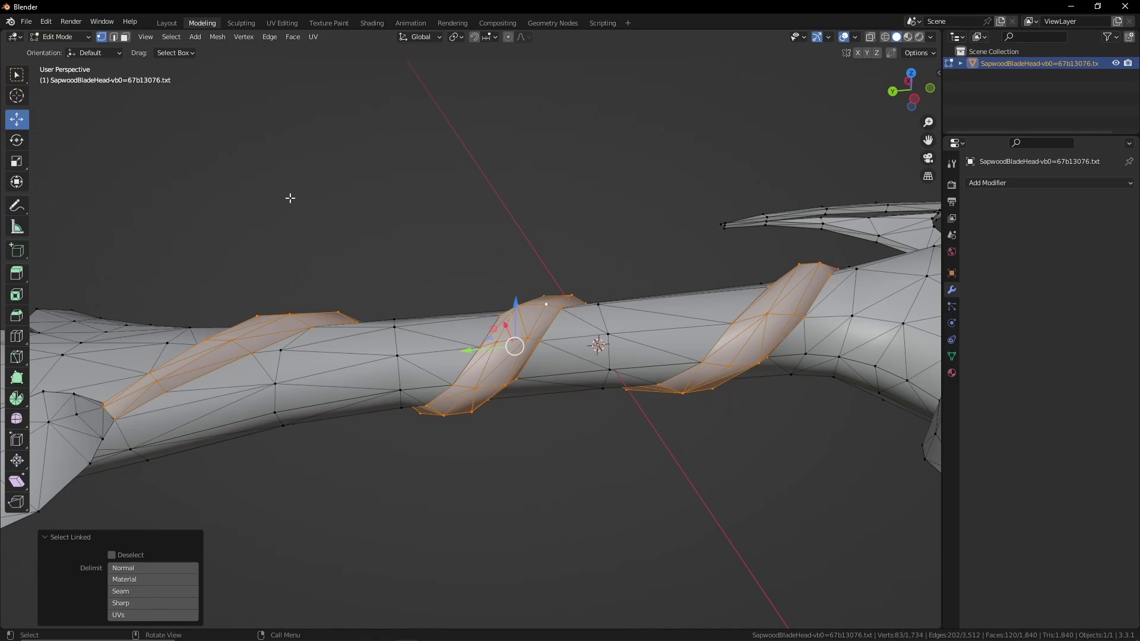
- Try raising the whole linked vine about 0.036 m along the Z axis, and undo the move
key(g)
key(z)
click(543, 140)
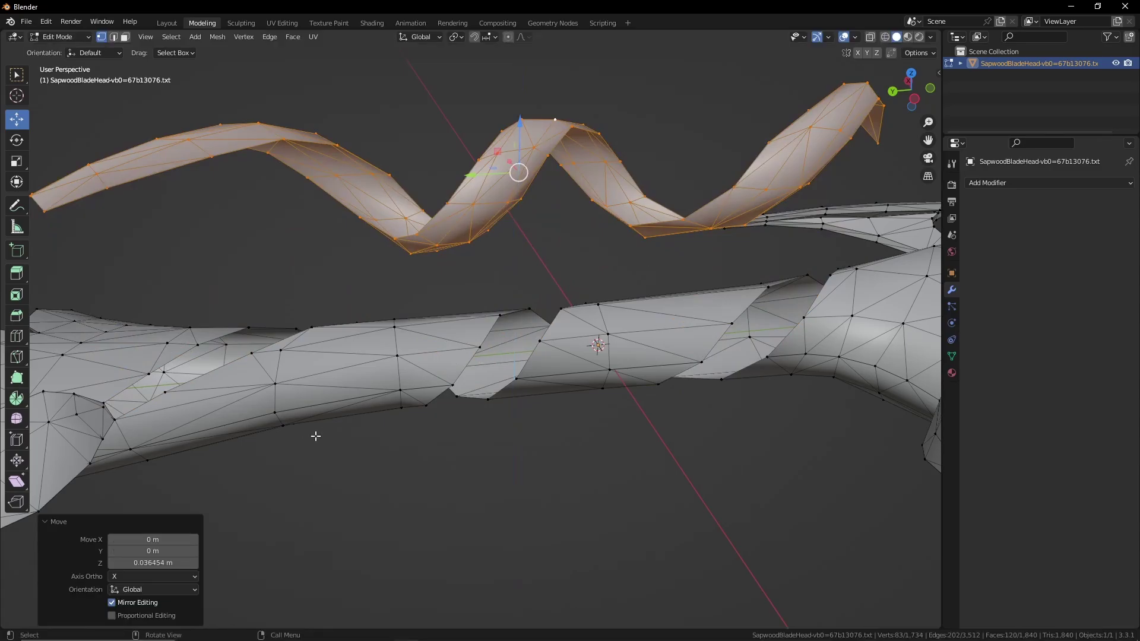
key(ctrl+z)
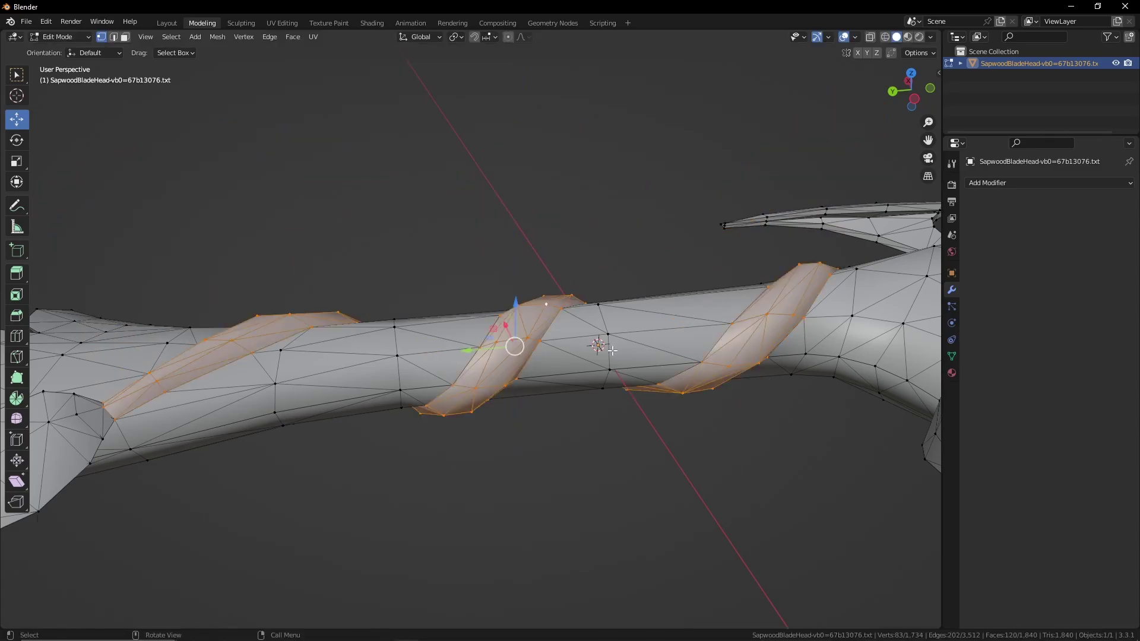
- Try raising four vertices of the vine's middle coil about 0.023 m along the Z axis, and undo the move
click(544, 307)
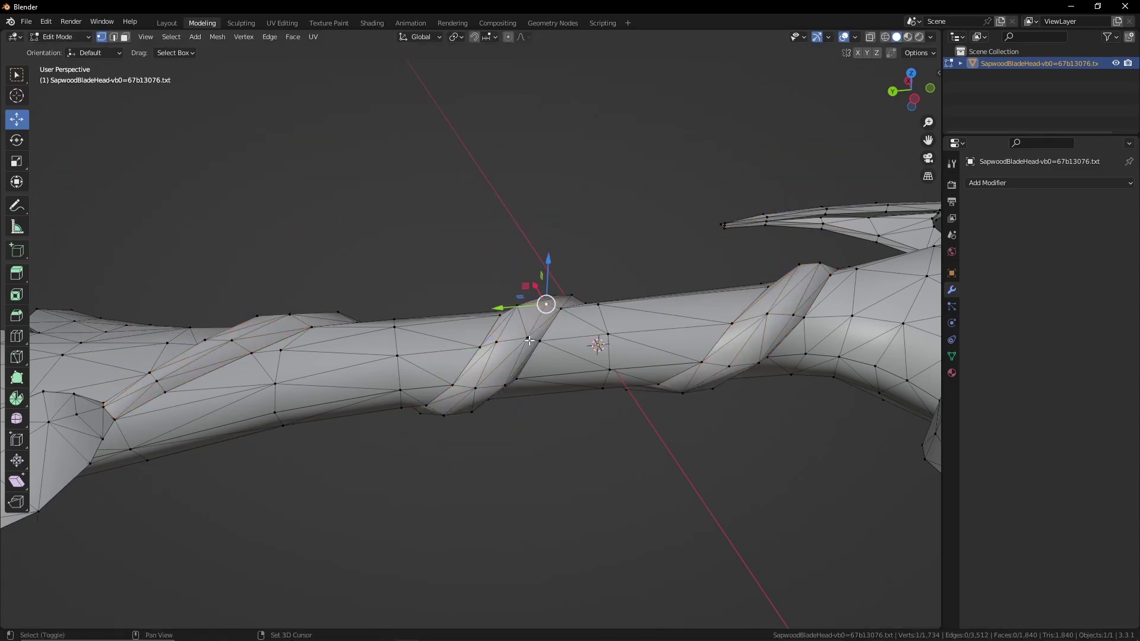
shift+click(541, 305)
shift+click(539, 304)
middle_drag(556, 315, 593, 312)
drag(523, 256, 532, 151)
middle_drag(442, 333, 520, 348)
middle_drag(597, 292, 538, 386)
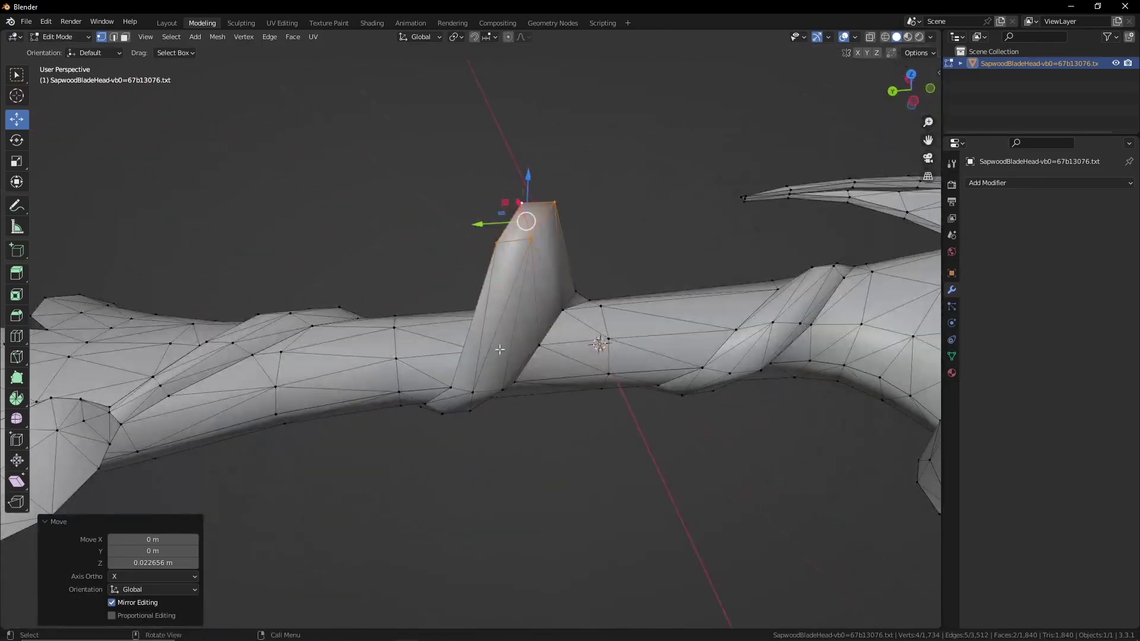
key(ctrl+z)
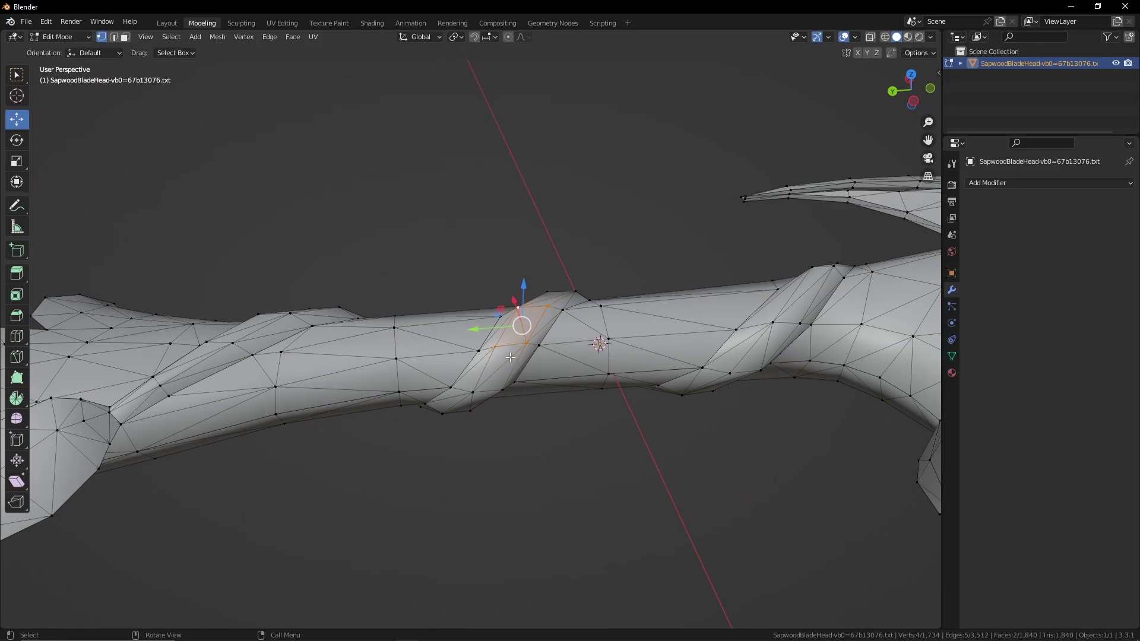
- Select the linked vine and the leaf at the handle's end, and delete their vertices
key(l)
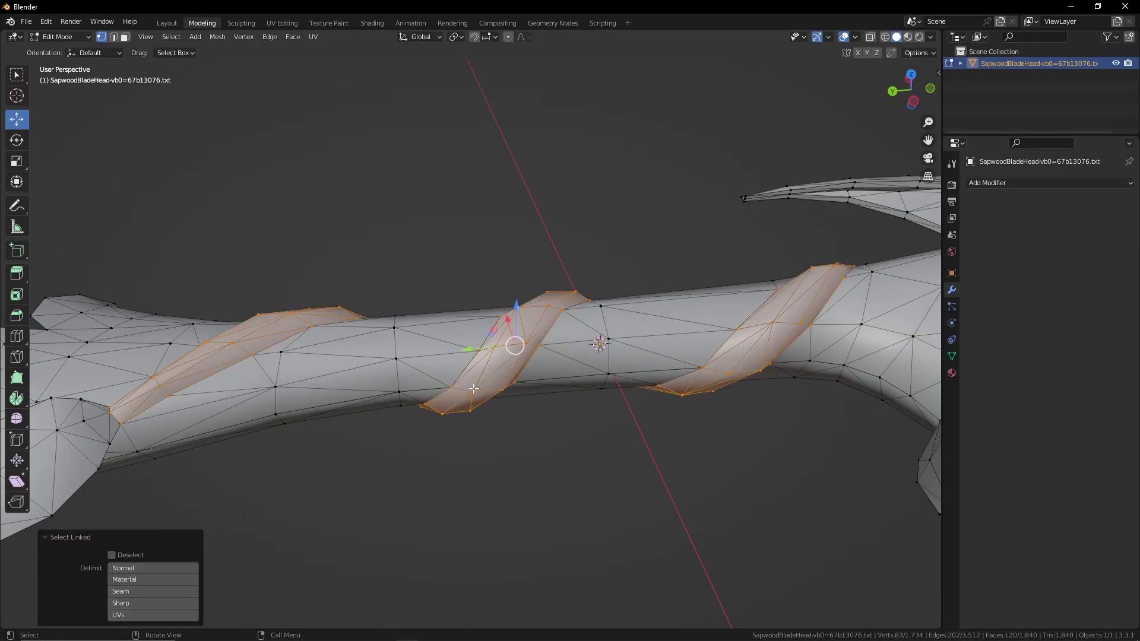
scroll(475, 388, down, 5)
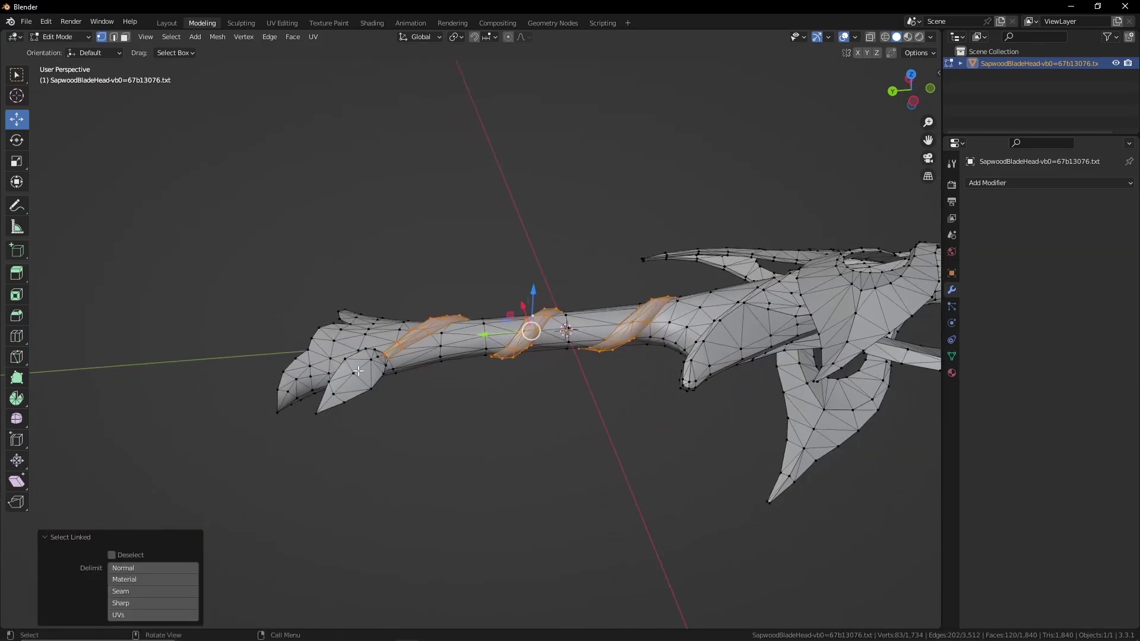
key(l)
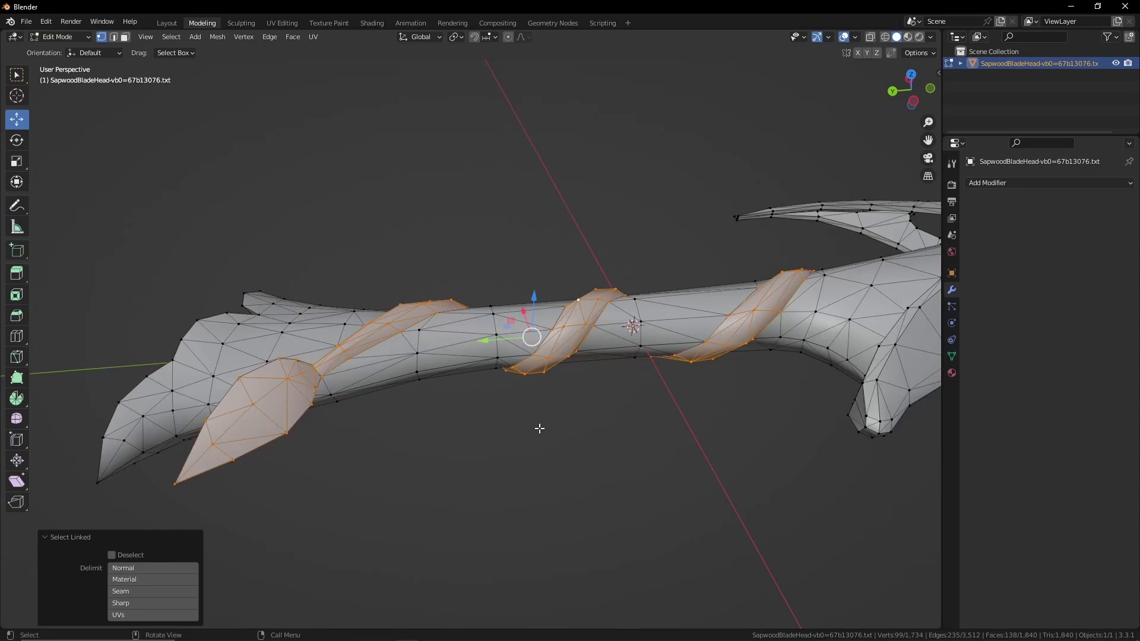
key(x)
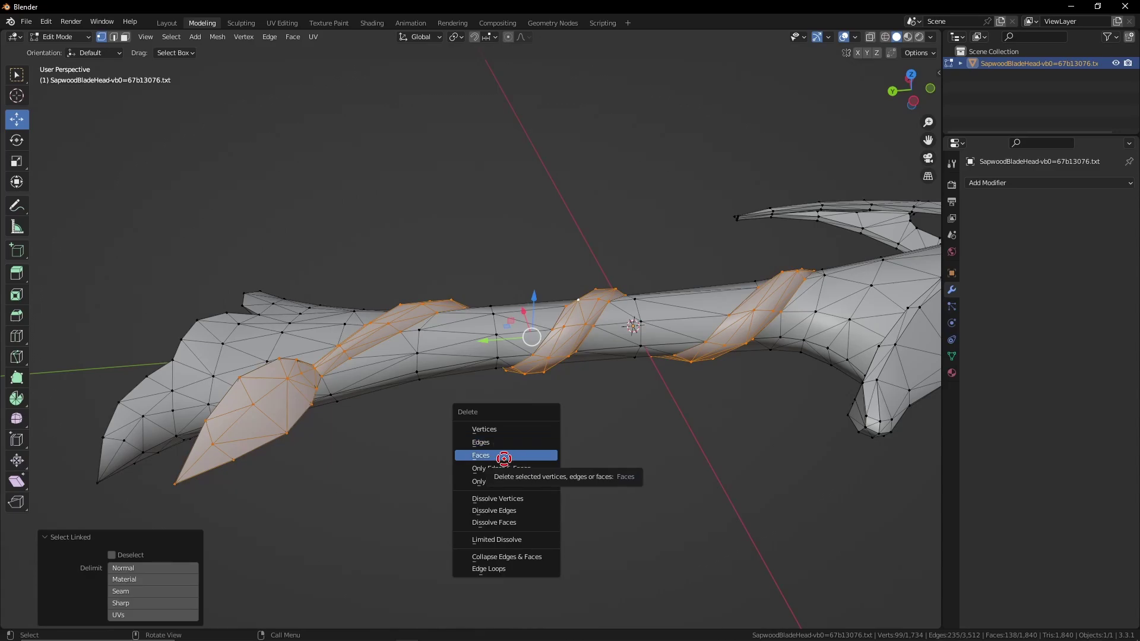
click(487, 430)
- Delete the vertices of the remaining separate leaf pieces at the end of the handle
middle_drag(487, 430, 382, 280)
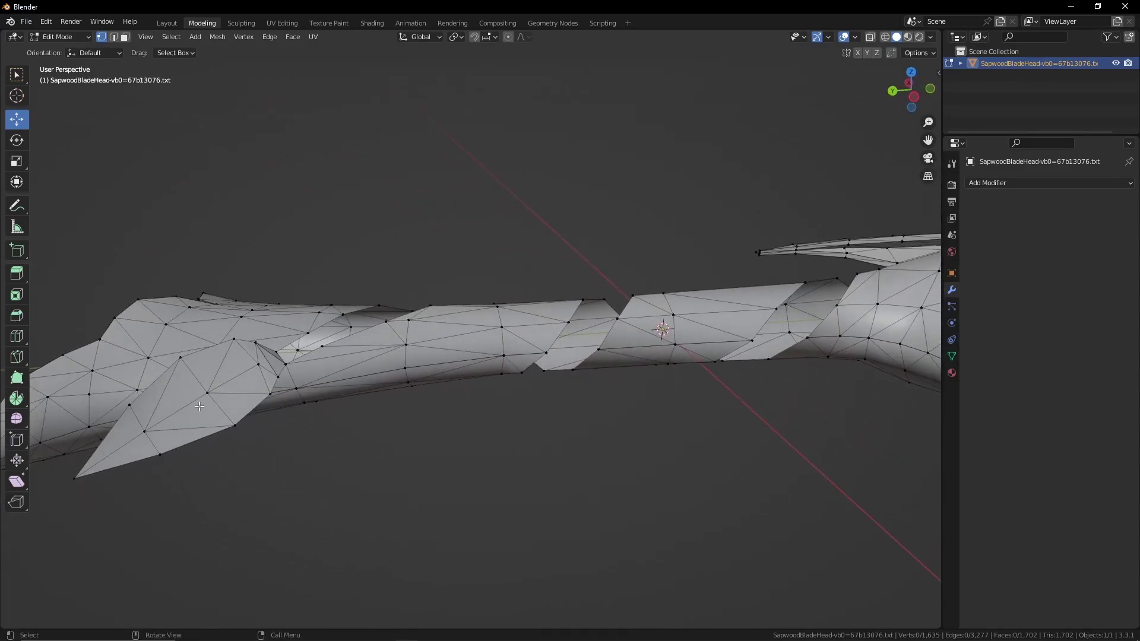
key(l)
key(x)
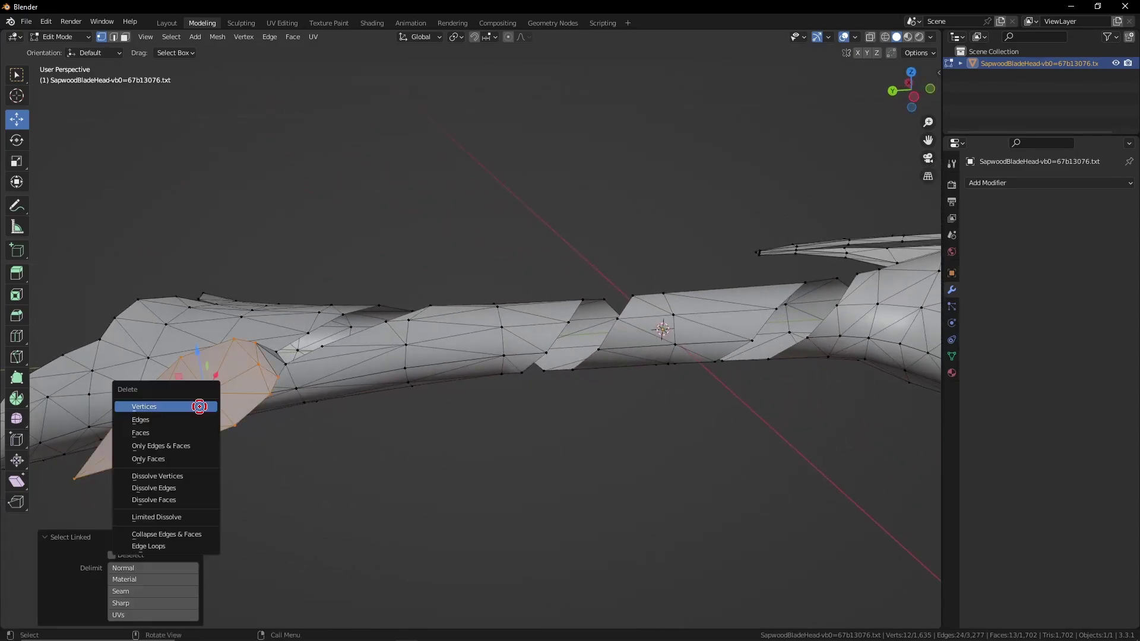
click(199, 407)
key(l)
key(x)
click(270, 368)
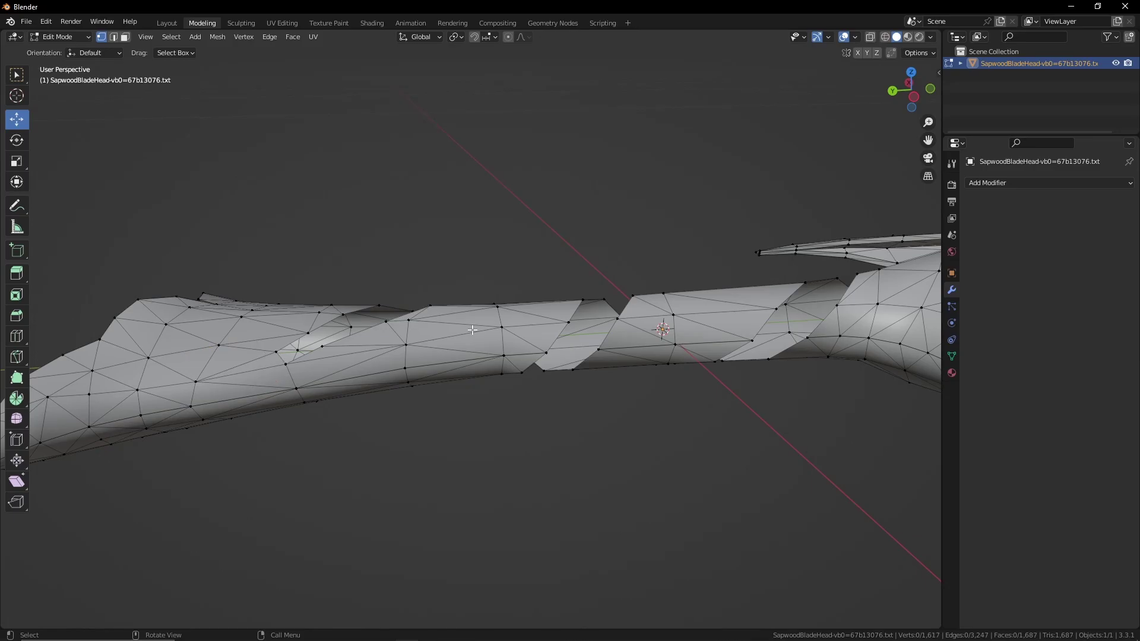
- Switch to edge selection and fill a face between the two opposite border edges at the start of the spiral gap near the handle's end
middle_drag(484, 296, 528, 336)
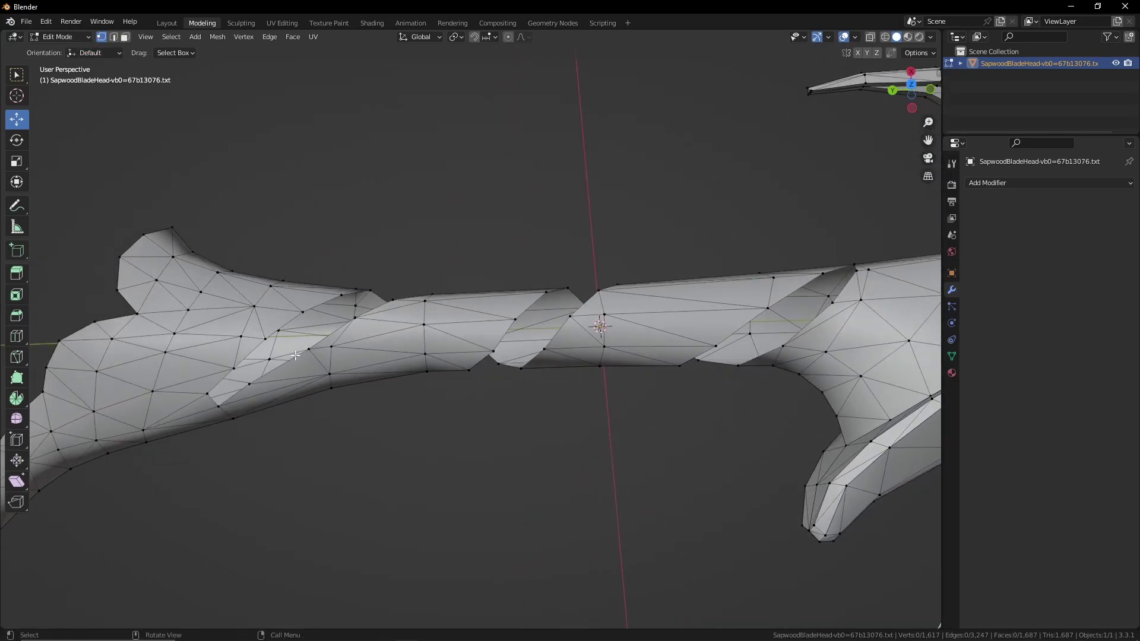
click(113, 37)
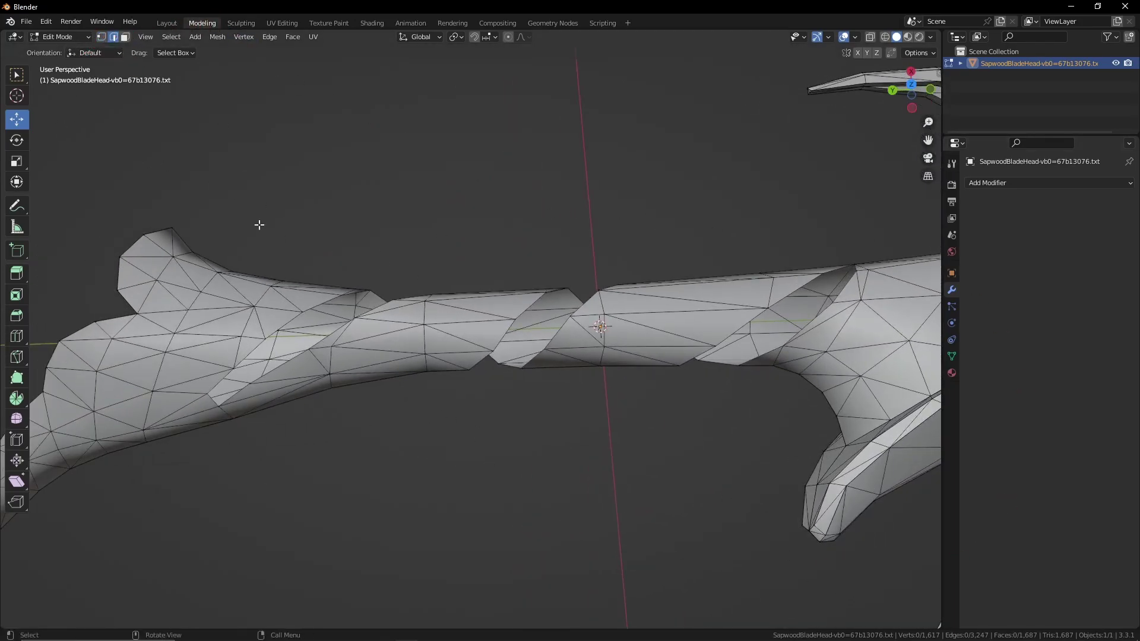
scroll(296, 296, up, 4)
shift+middle_drag(296, 297, 718, 209)
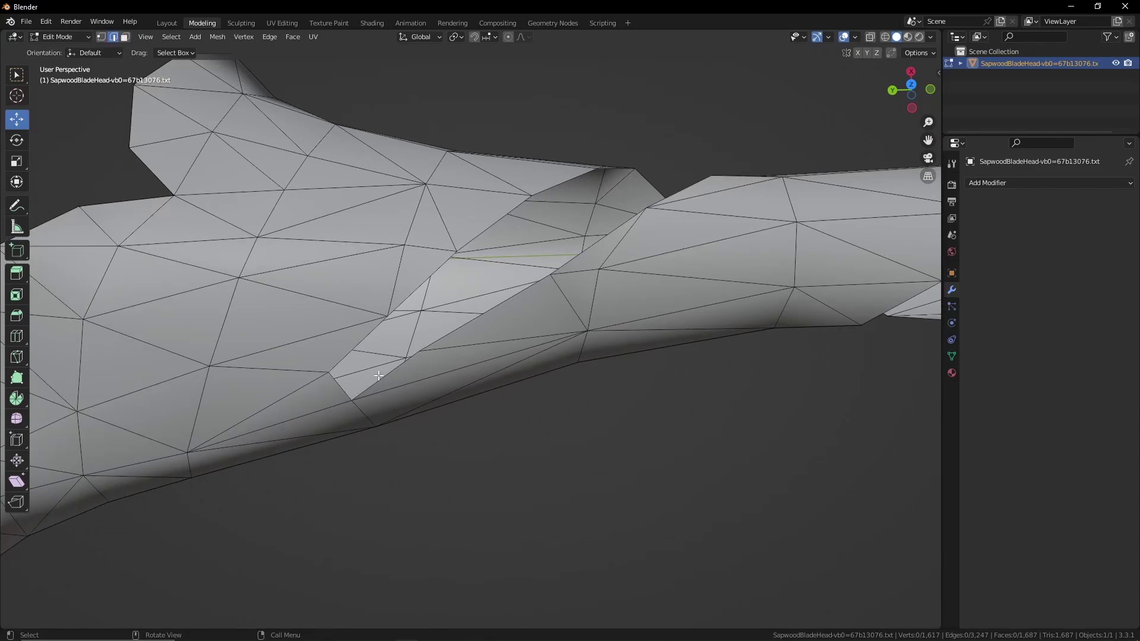
scroll(397, 386, up, 3)
shift+middle_drag(397, 386, 486, 389)
shift+click(459, 375)
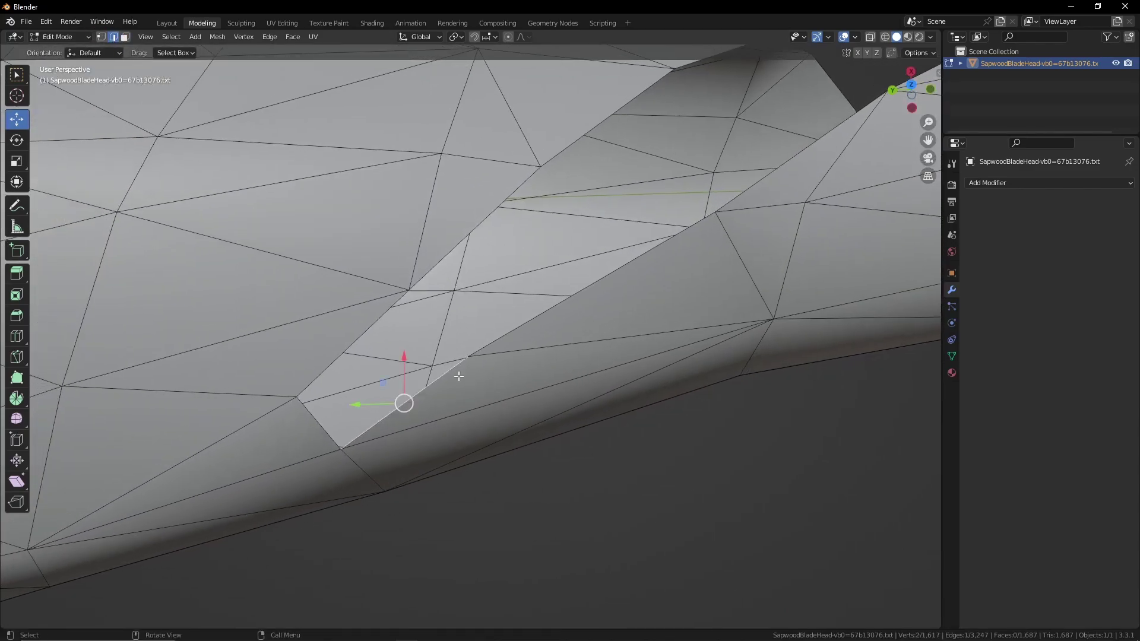
shift+click(354, 341)
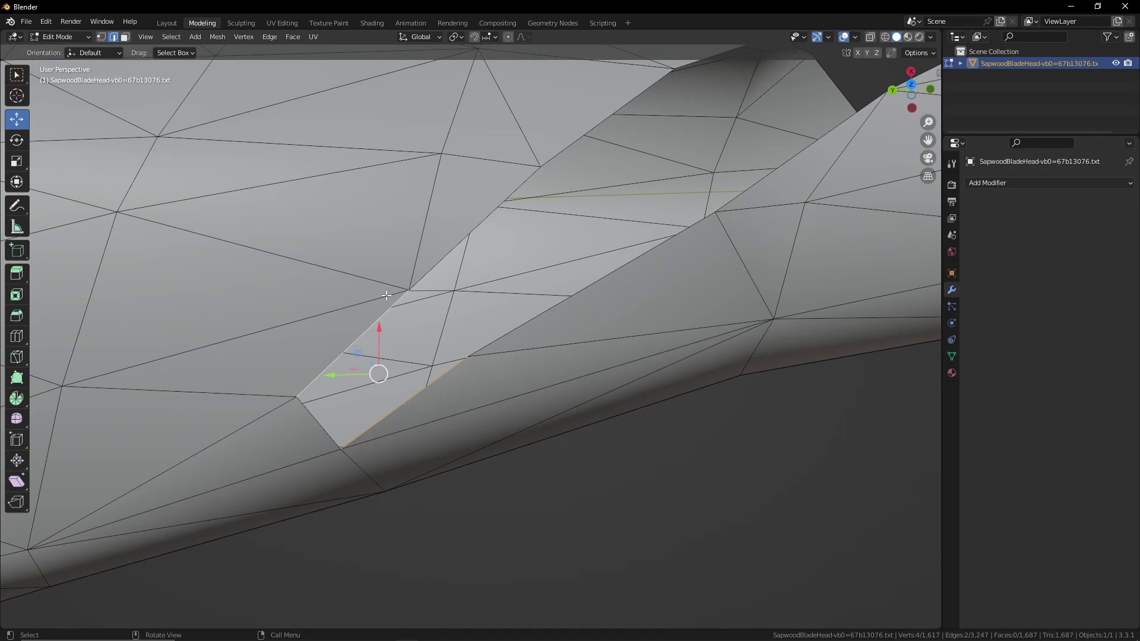
key(f)
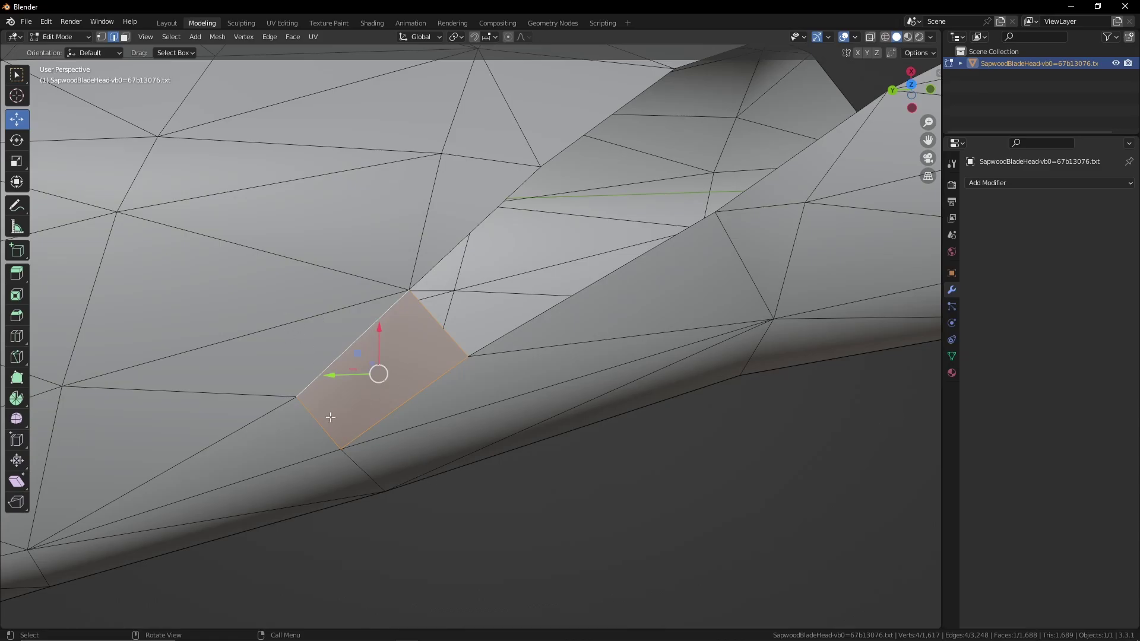
- Fill the next two faces along the spiral gap between its opposite border edges, undoing the fill made with a wrong edge
middle_drag(527, 351, 407, 389)
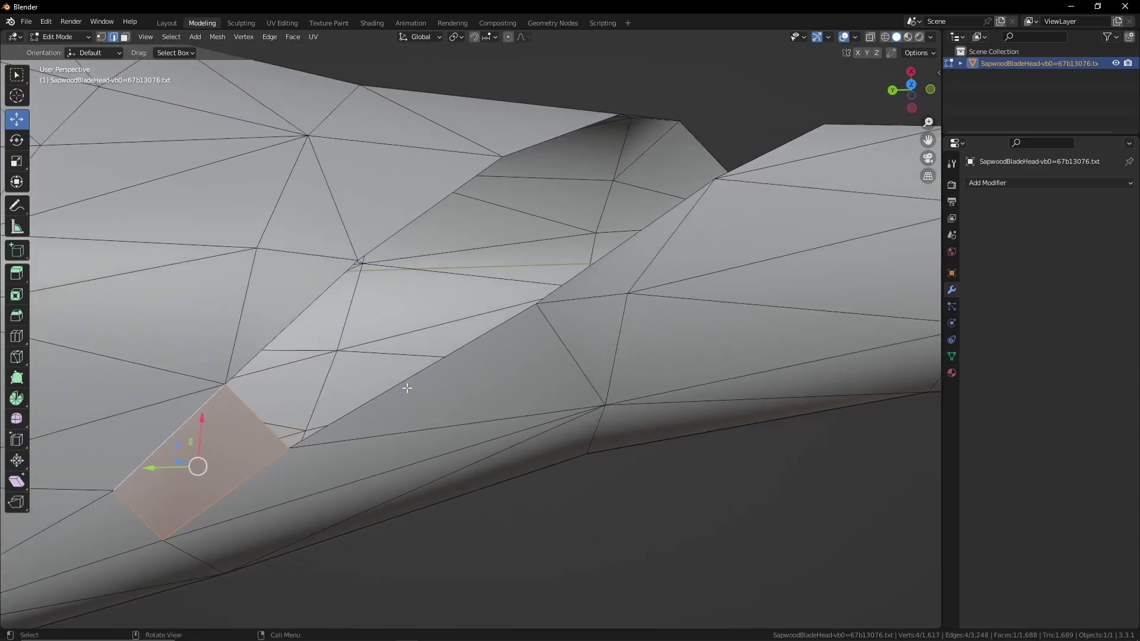
click(408, 387)
shift+click(251, 296)
key(f)
key(ctrl+z)
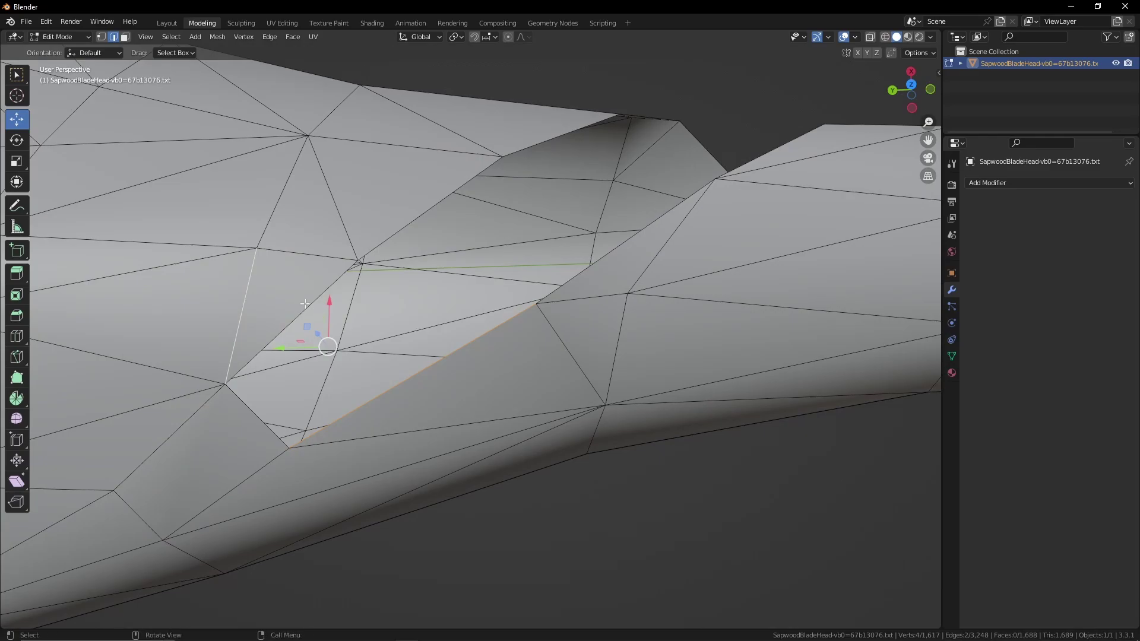
key(f)
middle_drag(519, 361, 537, 409)
shift+click(552, 373)
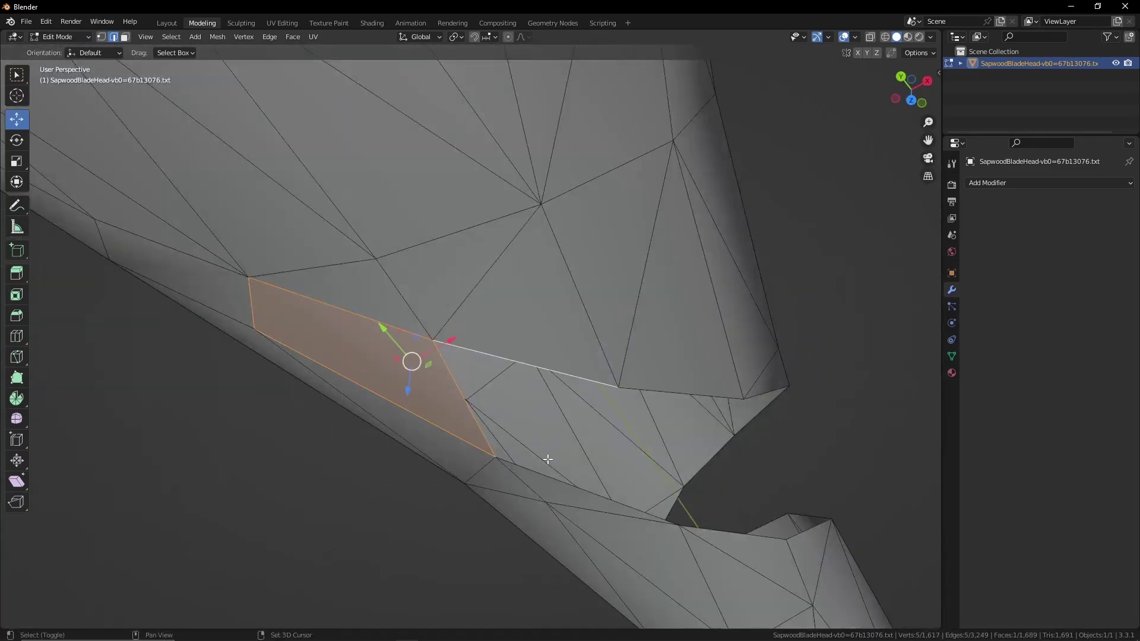
key(f)
- Fill the following face of the spiral gap on the handle's underside, correcting the edge selection after undoing the wrong fills
middle_drag(551, 368, 426, 288)
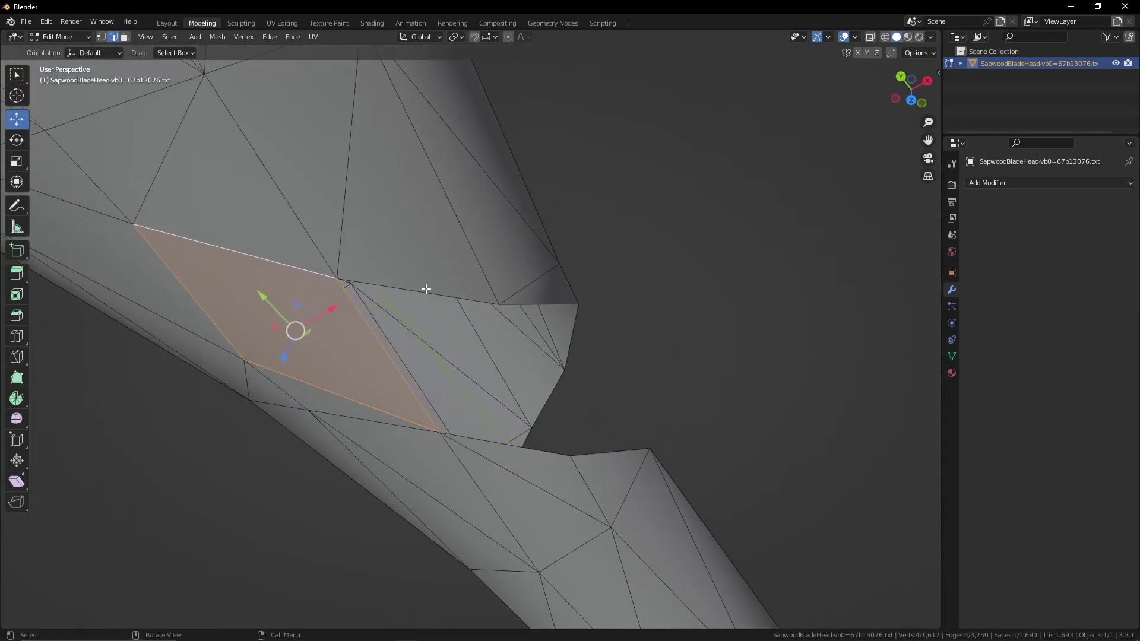
click(426, 289)
shift+click(552, 495)
key(f)
key(ctrl+z)
shift+click(550, 453)
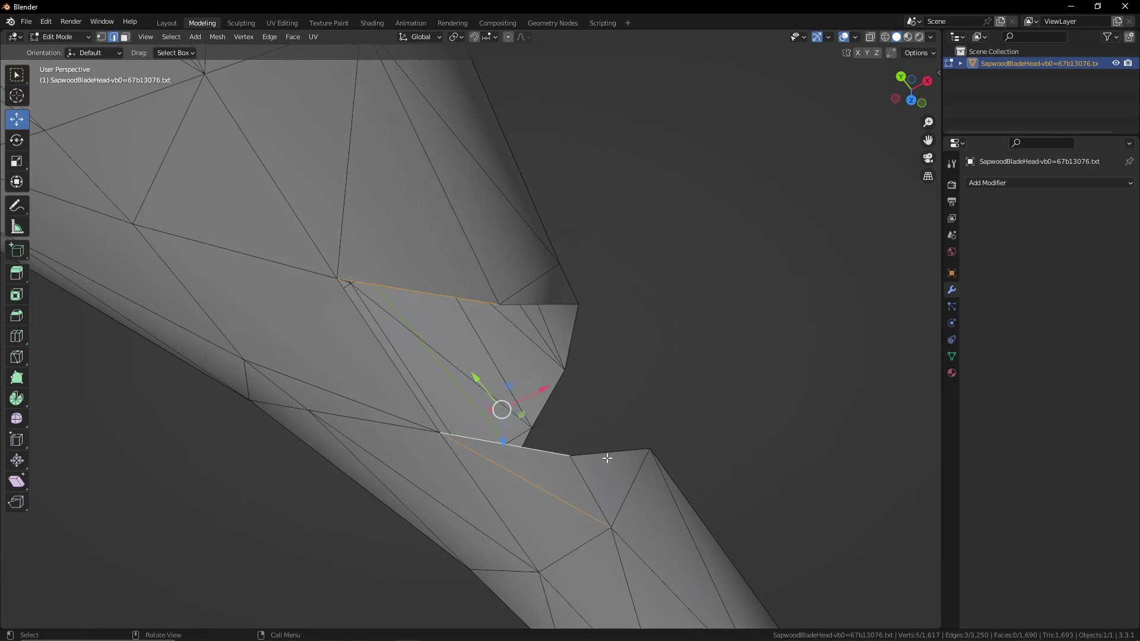
key(f)
key(ctrl+z)
click(552, 473)
click(545, 449)
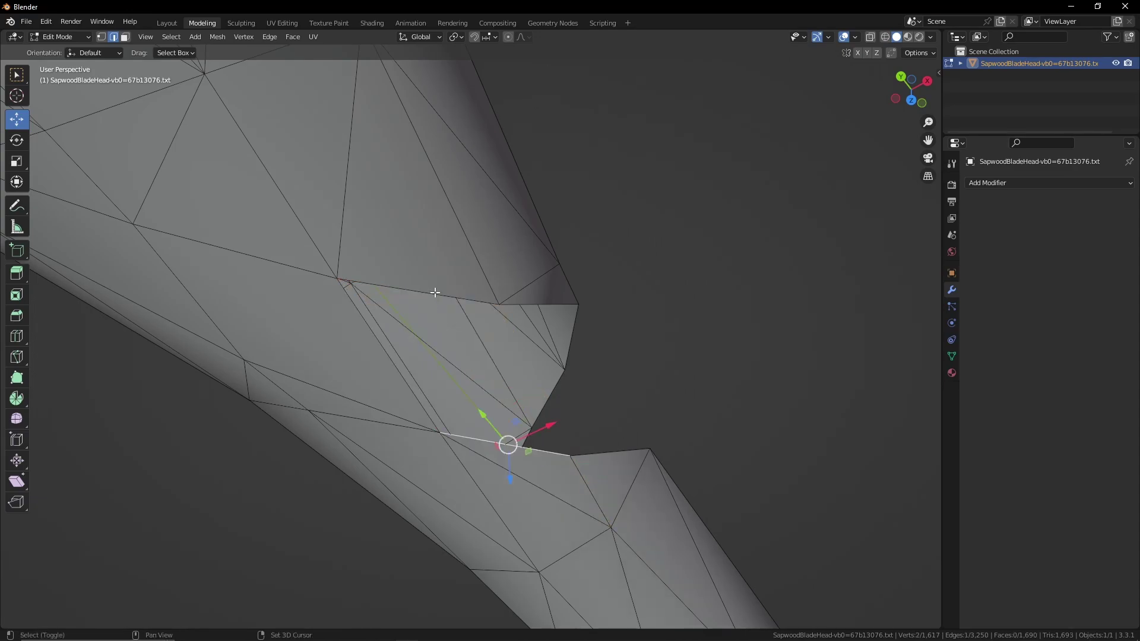
shift+click(436, 292)
key(f)
- Bridge the next two pairs of opposite edges of the spiral gap along the handle with new faces
middle_drag(657, 422, 613, 469)
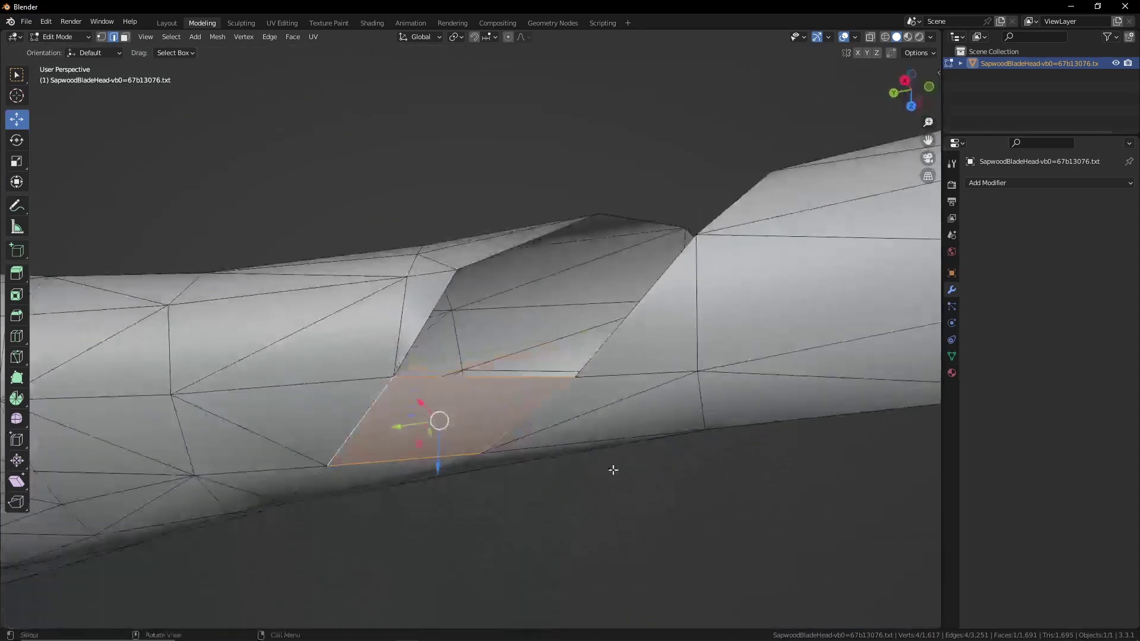
click(616, 345)
shift+click(430, 323)
key(f)
middle_drag(642, 320, 668, 402)
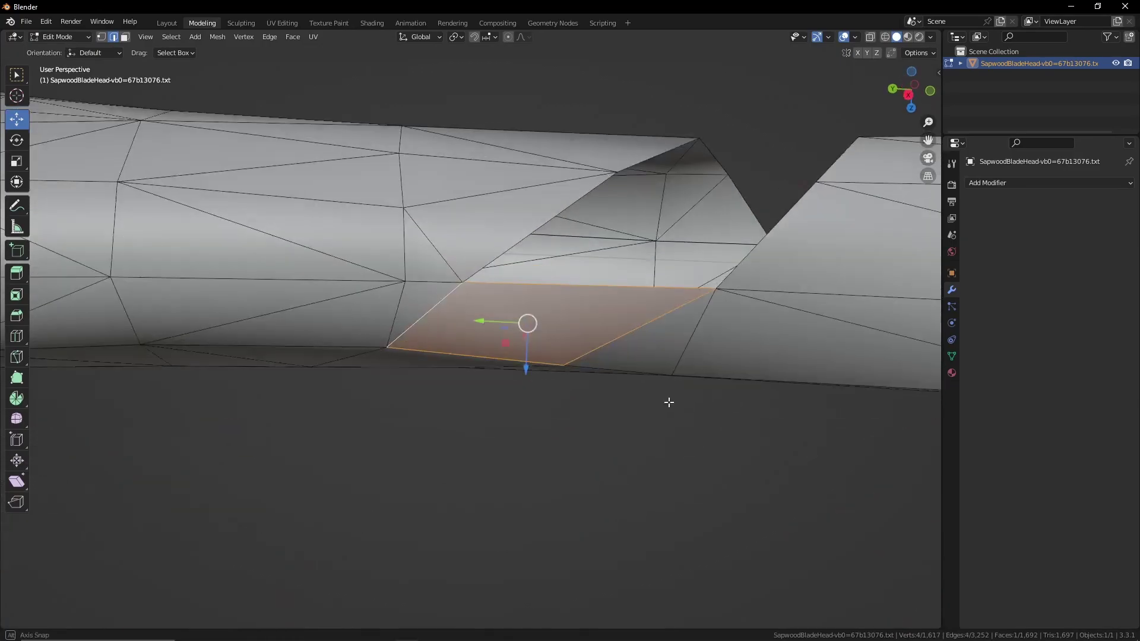
click(754, 251)
shift+click(549, 224)
key(f)
- Select the next facing edges across the gap around the handle and fill consecutive faces between them
middle_drag(725, 248, 593, 333)
click(487, 339)
shift+click(410, 243)
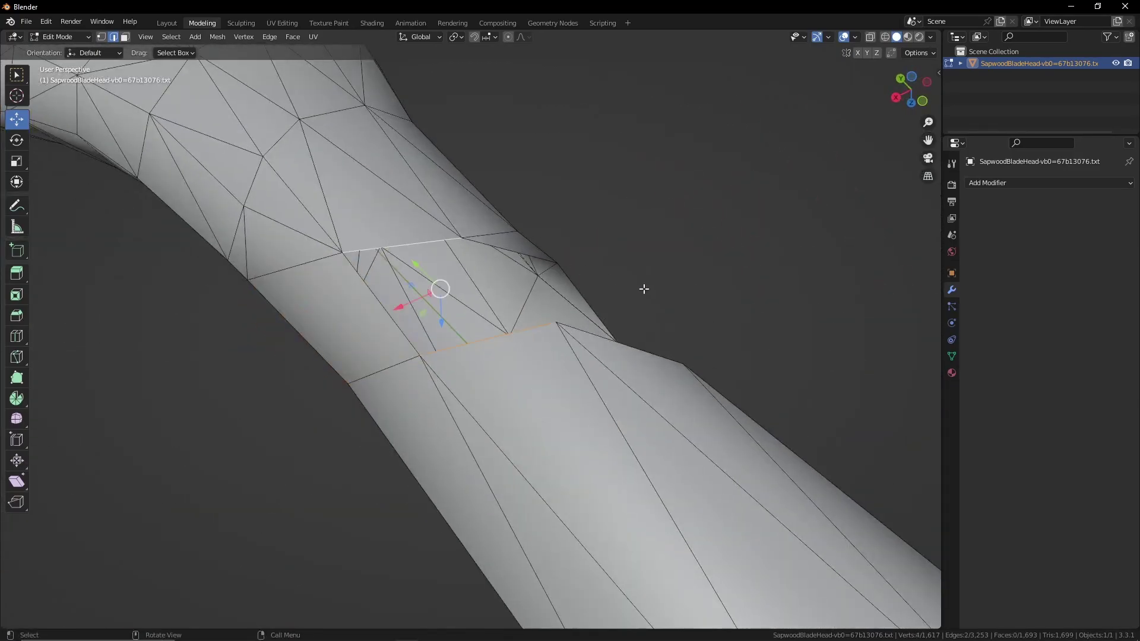
mouse_move(644, 289)
middle_down()
mouse_move(613, 387)
mouse_move(644, 273)
middle_up()
key(f)
key(f)
- Fill the remaining openings of the spiral gap until the handle surface is closed, and clear the selection
click(642, 272)
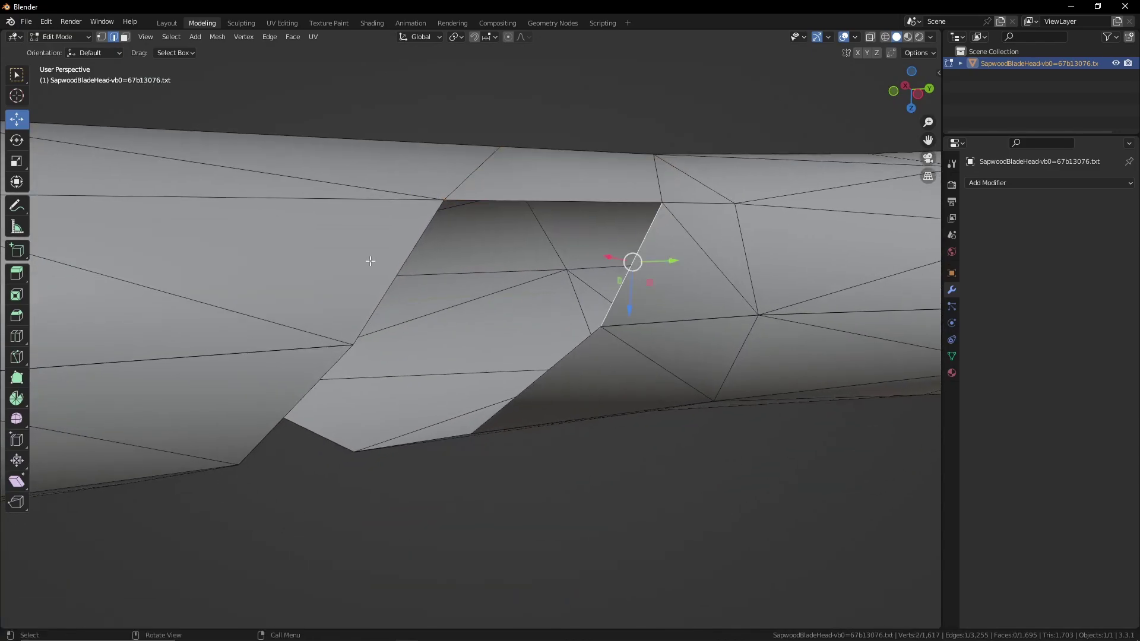
key(f)
middle_drag(370, 261, 453, 254)
click(635, 295)
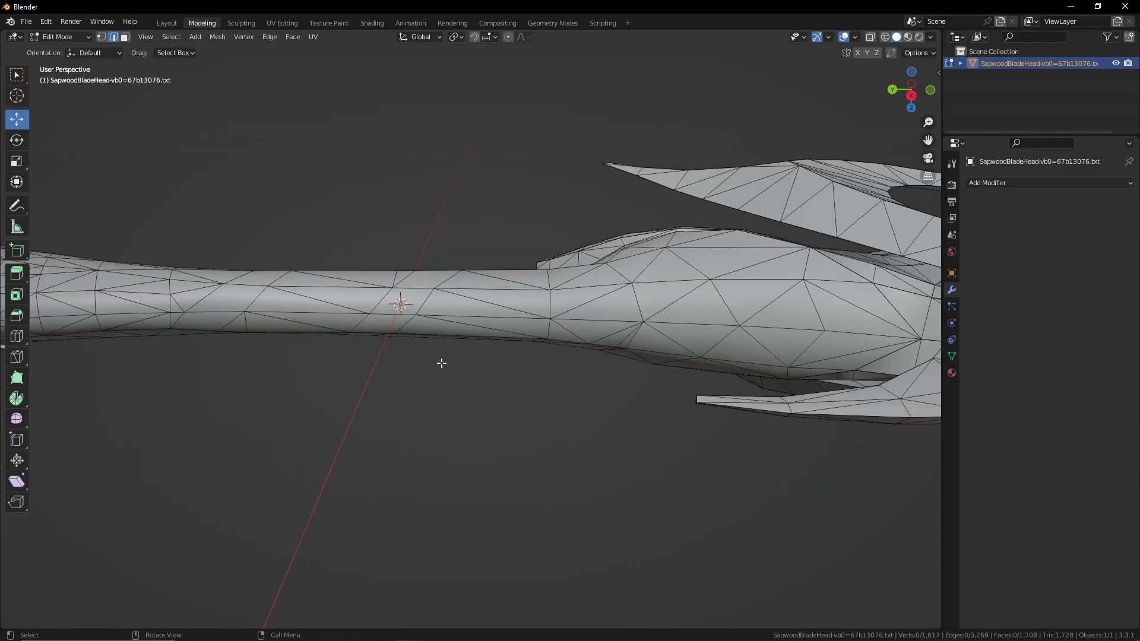
middle_drag(442, 363, 490, 367)
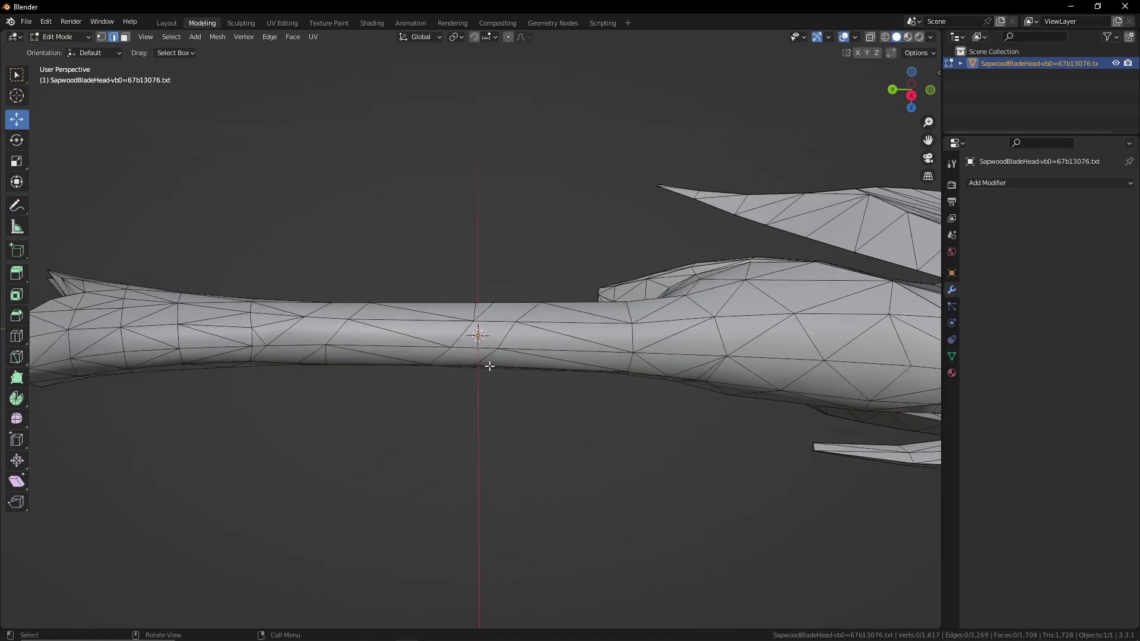
- Triangulate all faces of the sword mesh in face selection mode, and clear the selection
scroll(321, 320, up, 3)
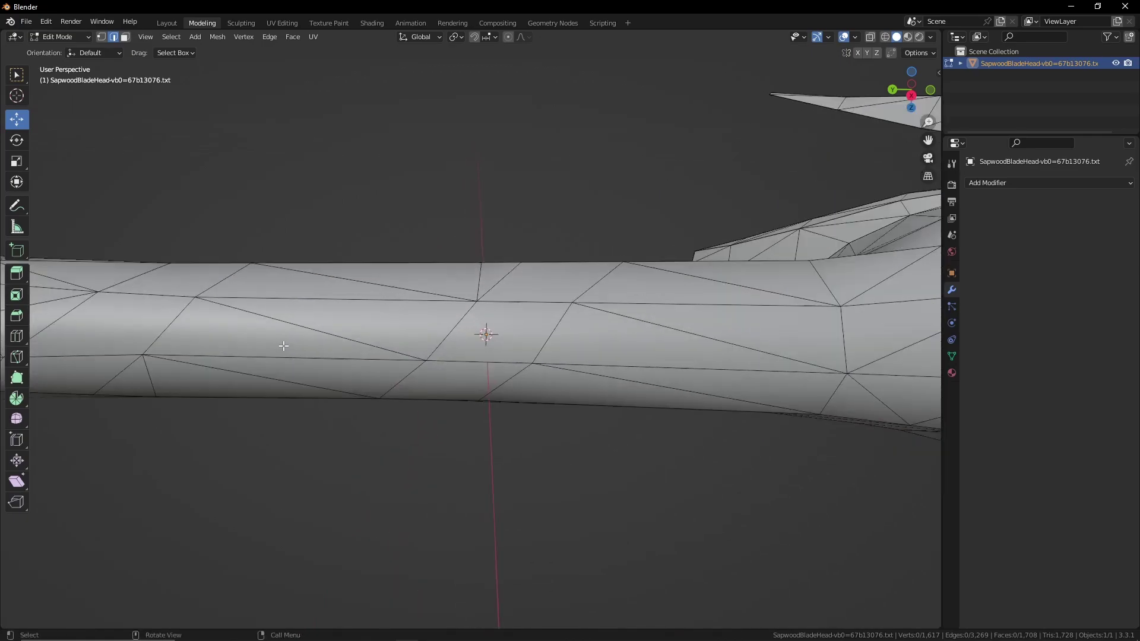
middle_drag(375, 359, 561, 343)
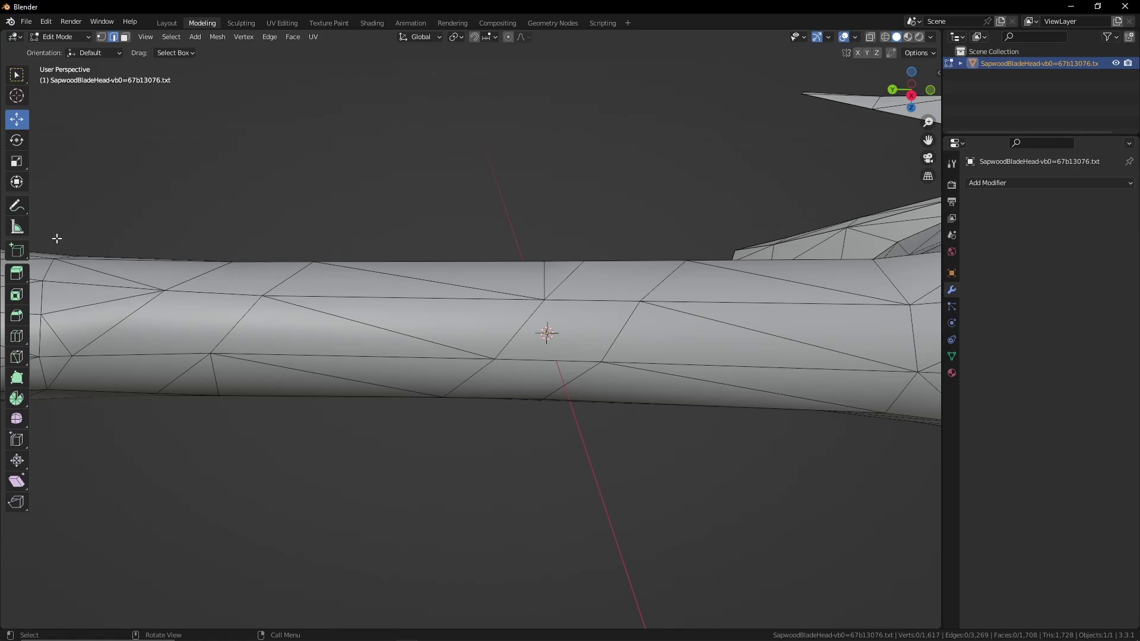
key(3)
middle_drag(90, 111, 377, 343)
key(a)
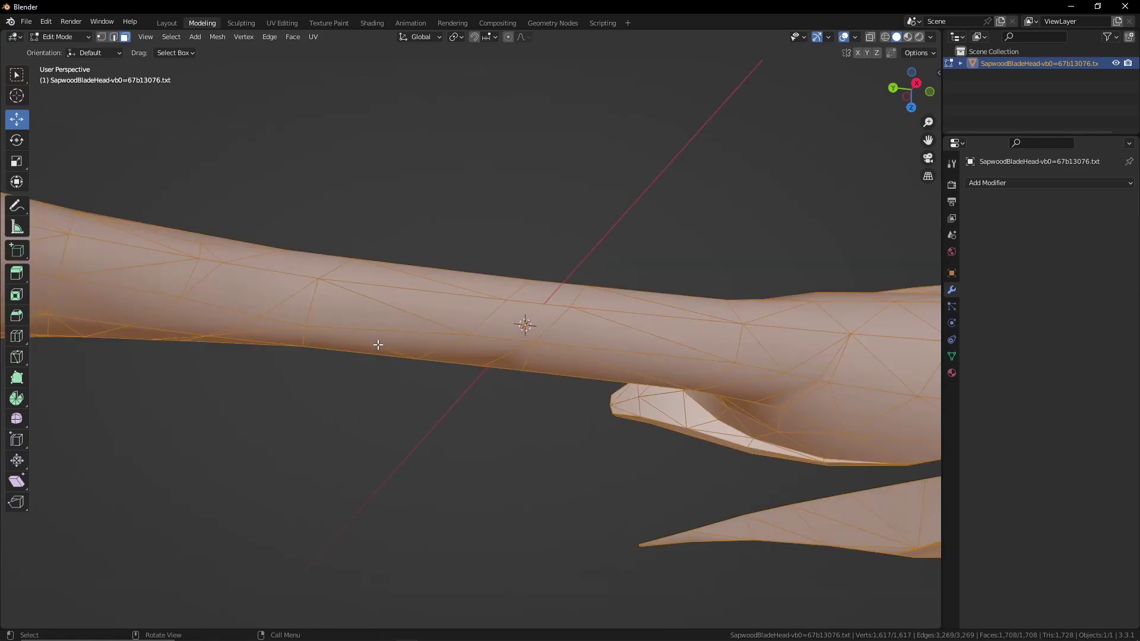
right_click(384, 304)
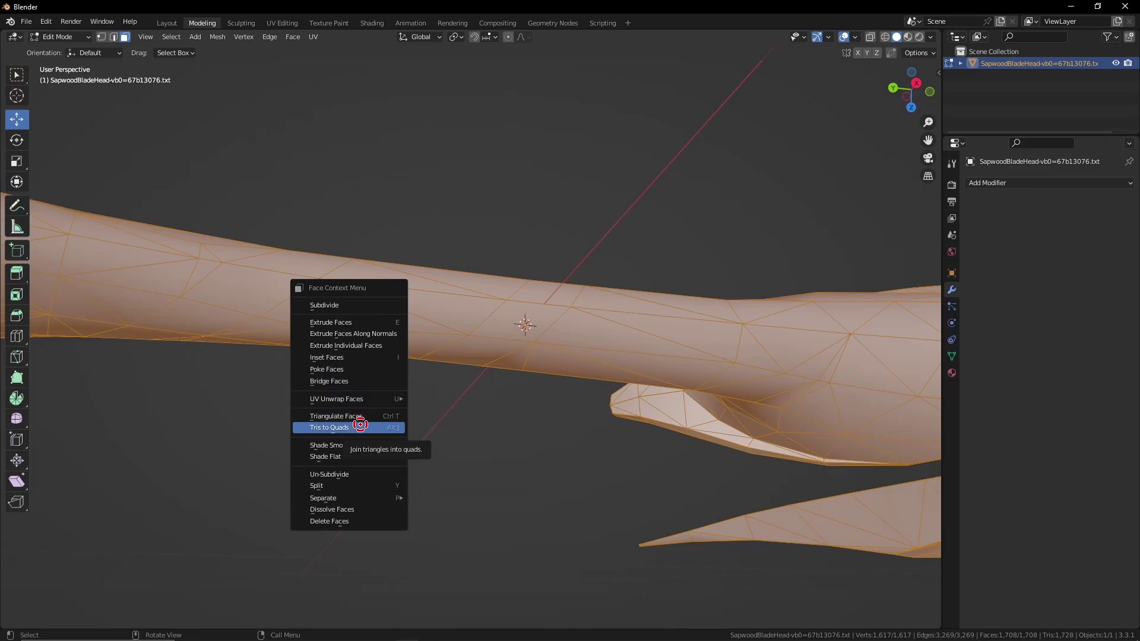
click(362, 415)
key(alt+a)
- Switch the mesh from face selection to edge selection mode with nothing selected
middle_drag(412, 364, 351, 367)
key(a)
scroll(484, 400, up, 2)
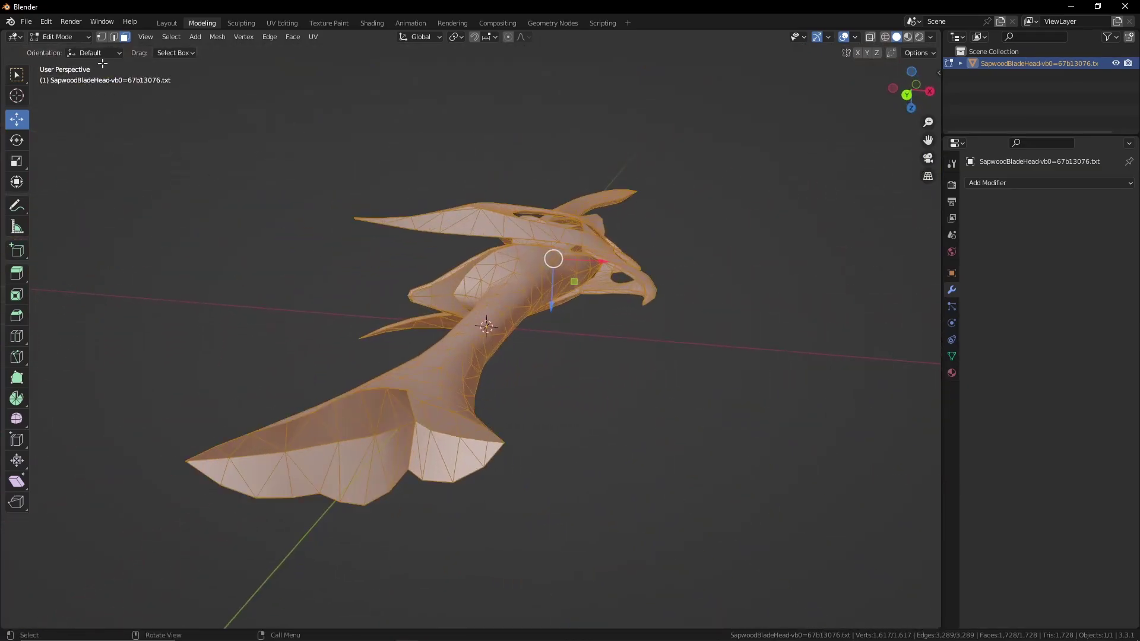
click(112, 37)
click(579, 339)
middle_drag(585, 349, 486, 416)
click(478, 481)
- Examine the triangulated handle from several sides, and look over the guard and the blade
scroll(453, 474, up, 4)
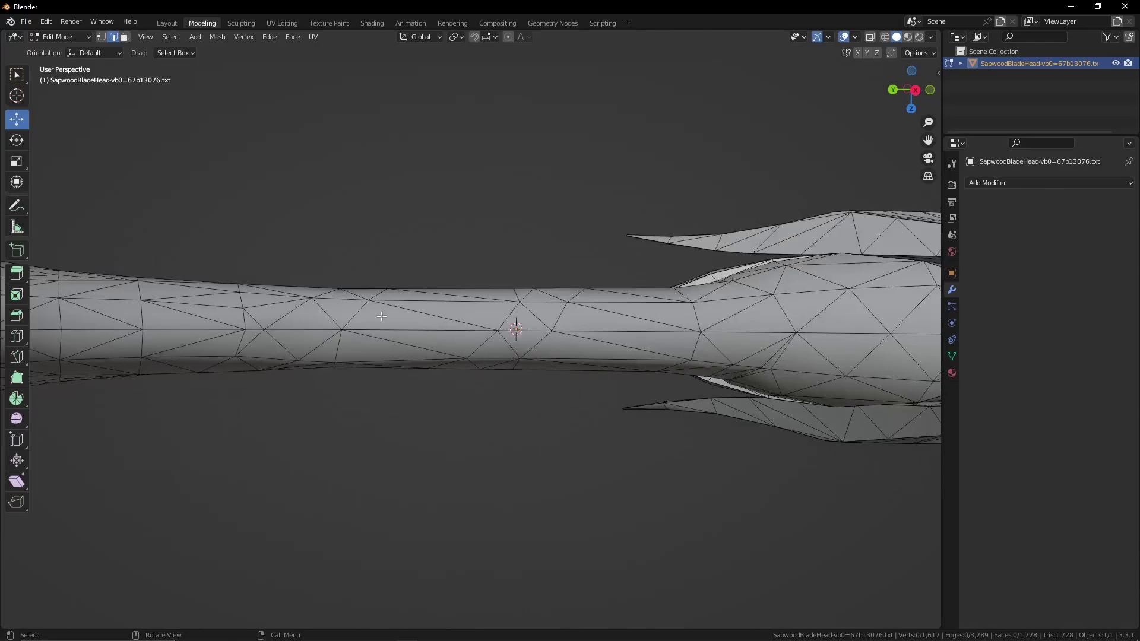
middle_drag(346, 328, 321, 406)
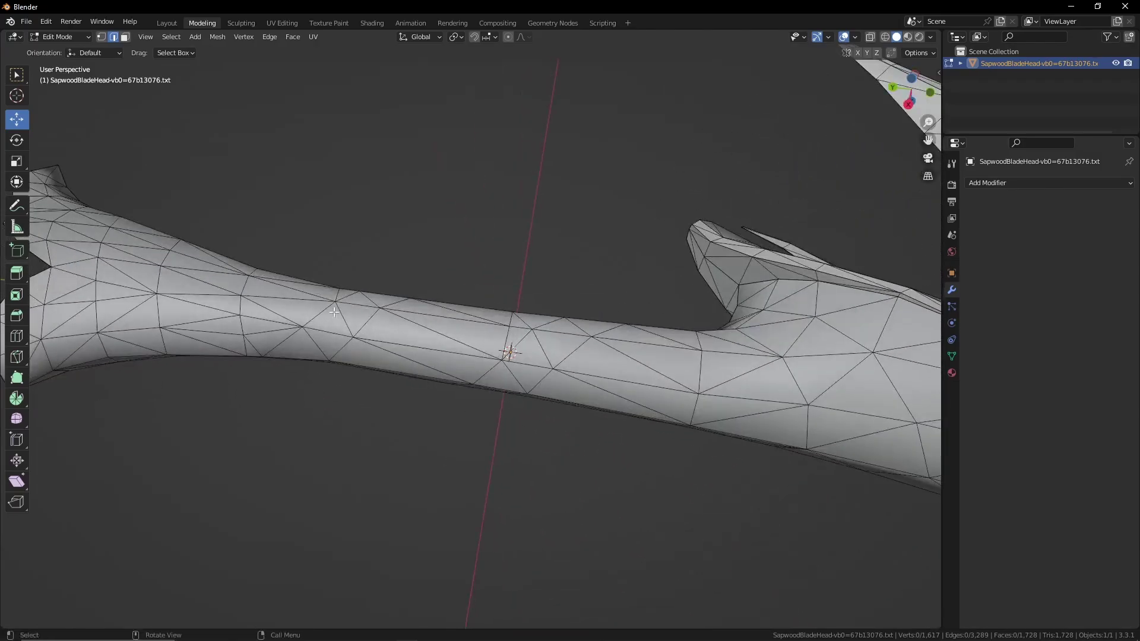
scroll(446, 357, down, 5)
middle_drag(552, 386, 394, 374)
scroll(654, 394, down, 3)
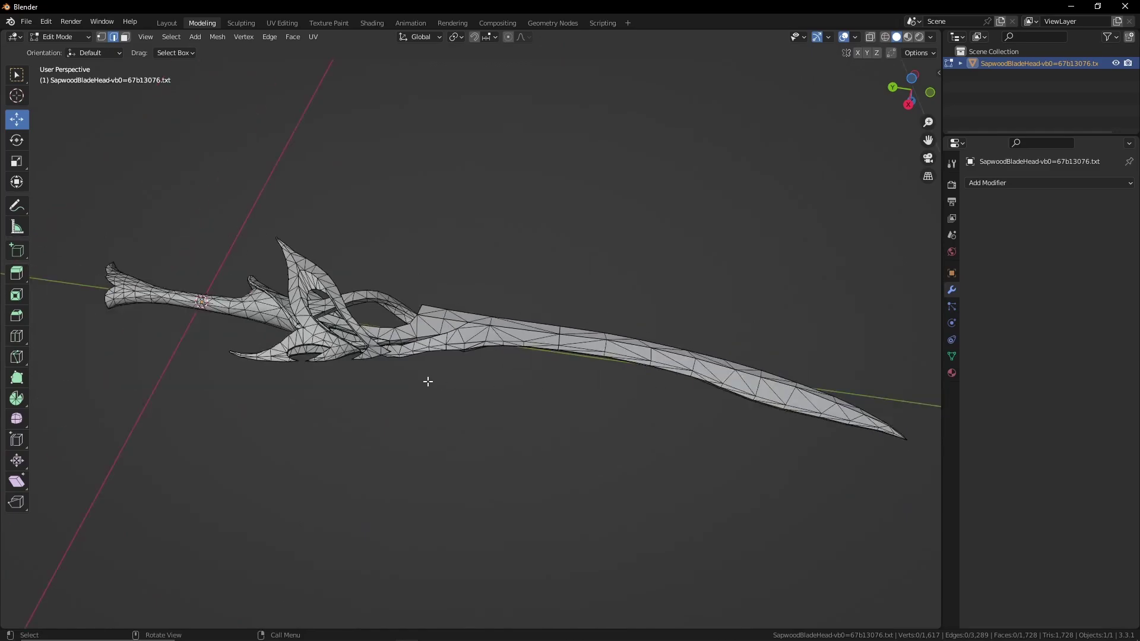
shift+middle_drag(270, 346, 608, 423)
scroll(607, 423, up, 2)
scroll(607, 423, up, 5)
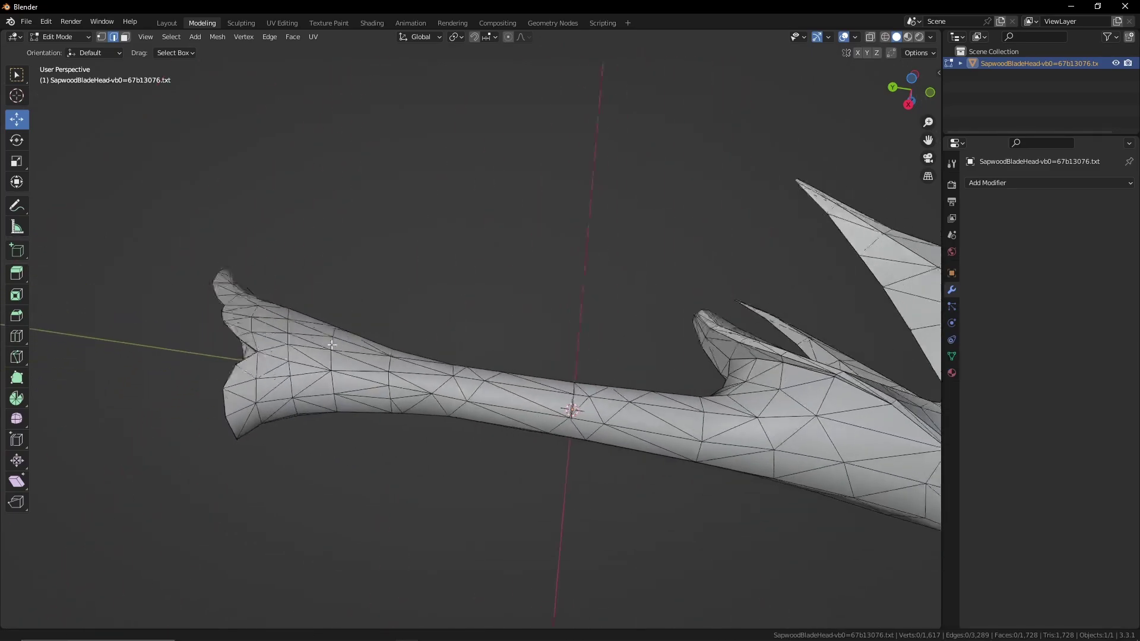
shift+middle_drag(496, 364, 402, 293)
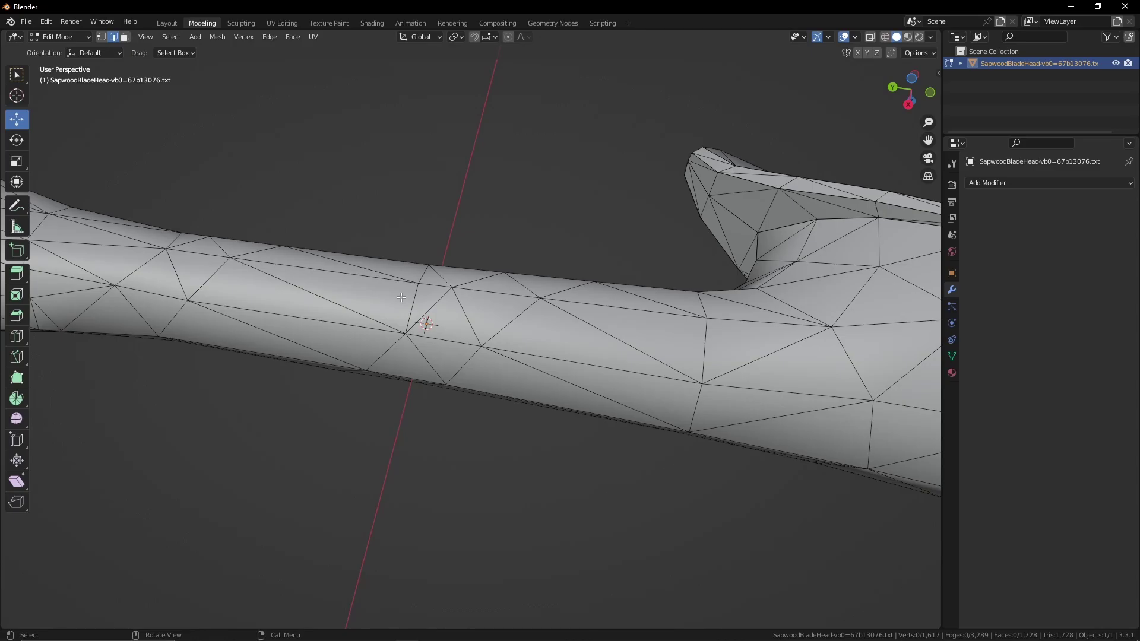
scroll(419, 302, down, 5)
middle_drag(420, 302, 445, 219)
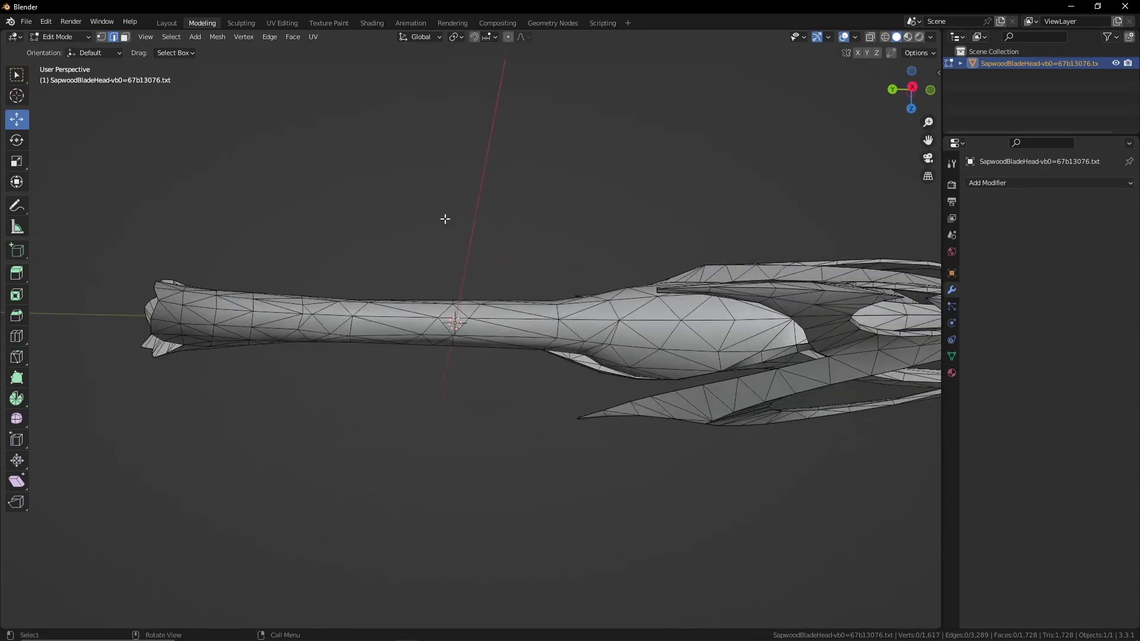
middle_drag(445, 220, 134, 374)
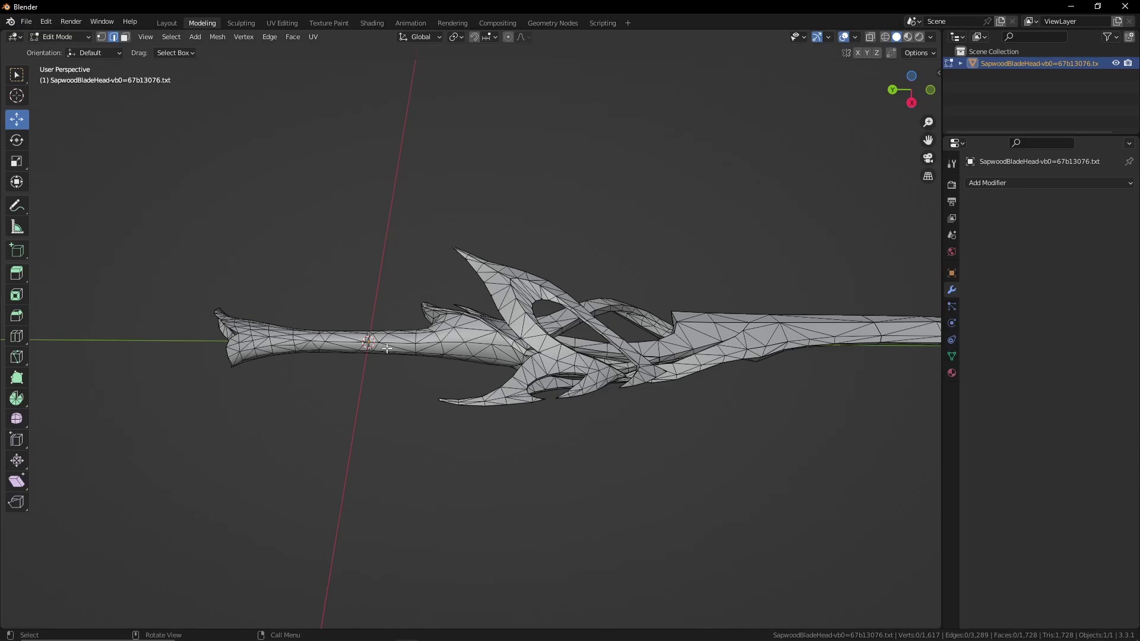
shift+middle_drag(753, 413, 273, 409)
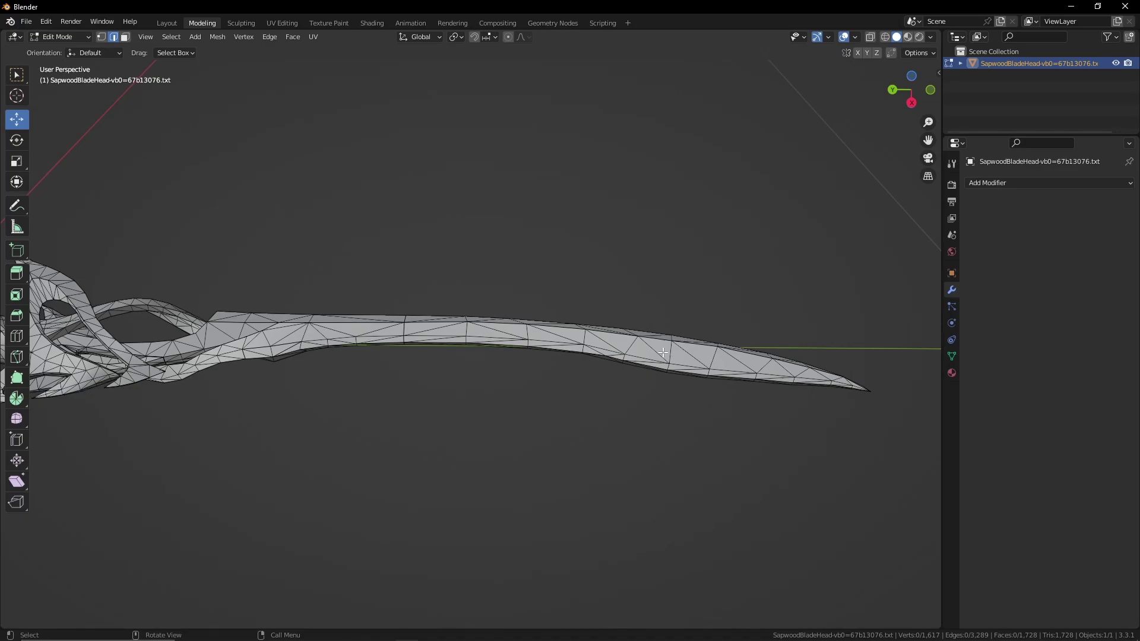
middle_drag(575, 336, 583, 365)
scroll(550, 342, up, 4)
scroll(490, 320, down, 5)
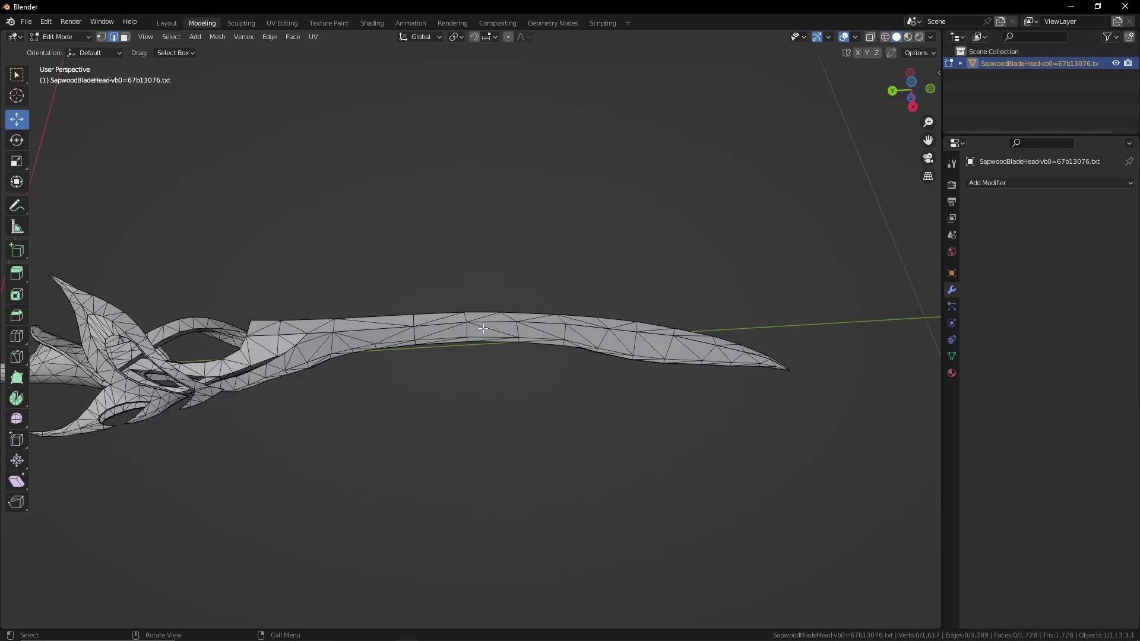
key(l)
middle_drag(483, 328, 493, 384)
key(l)
click(516, 365)
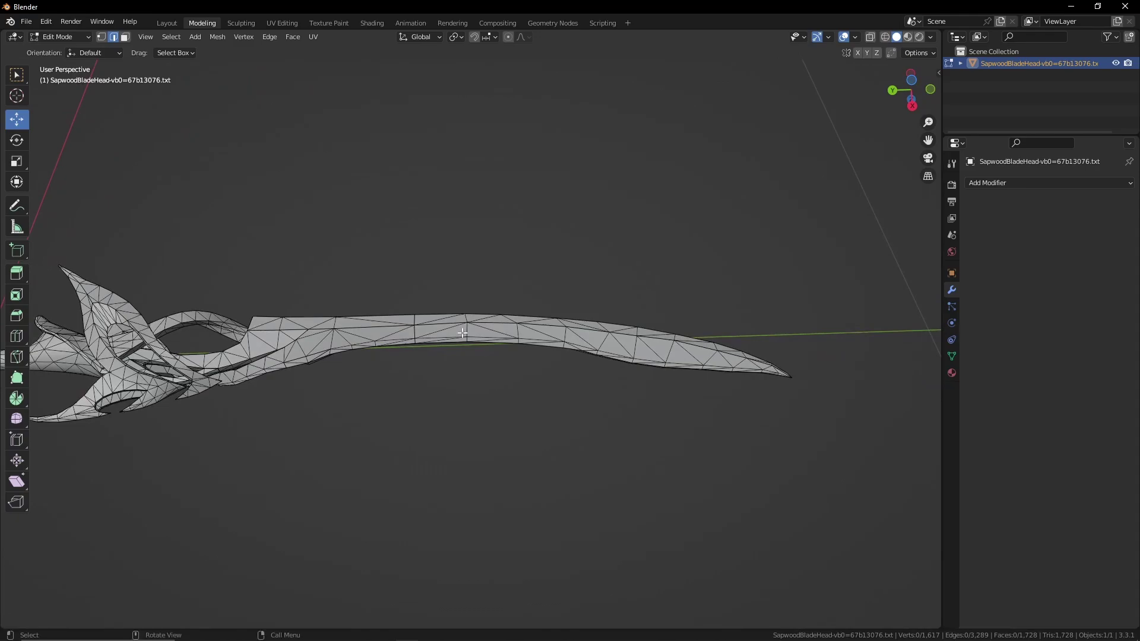
- Inspect the sword's shape in the Sculpting workspace, and return to the Modeling workspace
click(241, 23)
mouse_move(420, 292)
middle_down()
mouse_move(555, 333)
mouse_move(350, 391)
middle_up()
drag(350, 392, 382, 360)
middle_drag(382, 361, 420, 404)
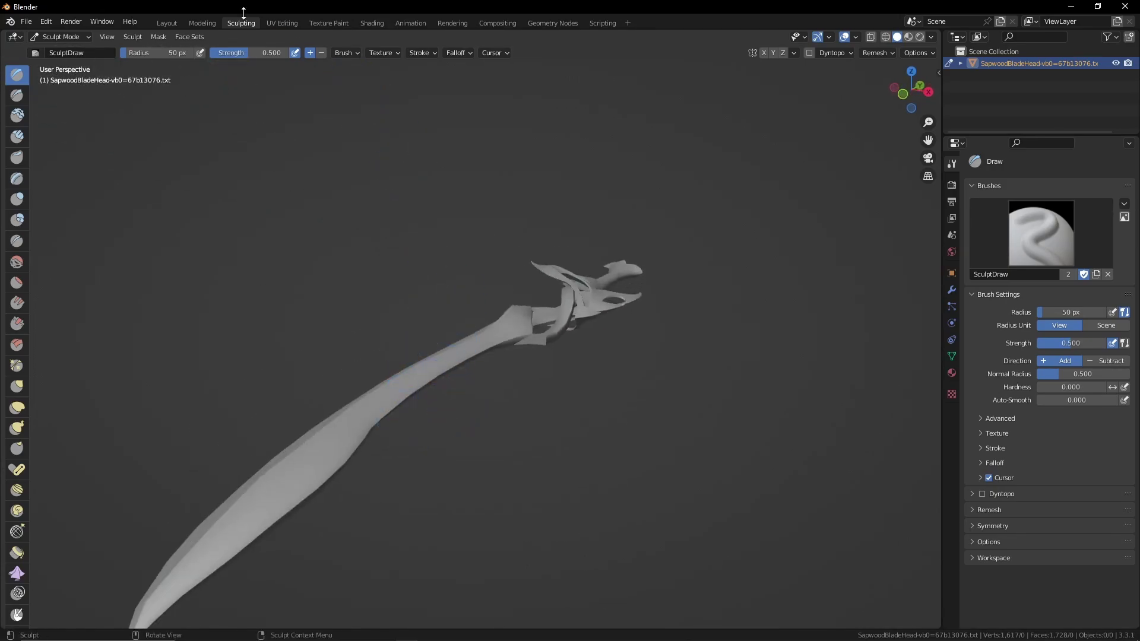
click(203, 22)
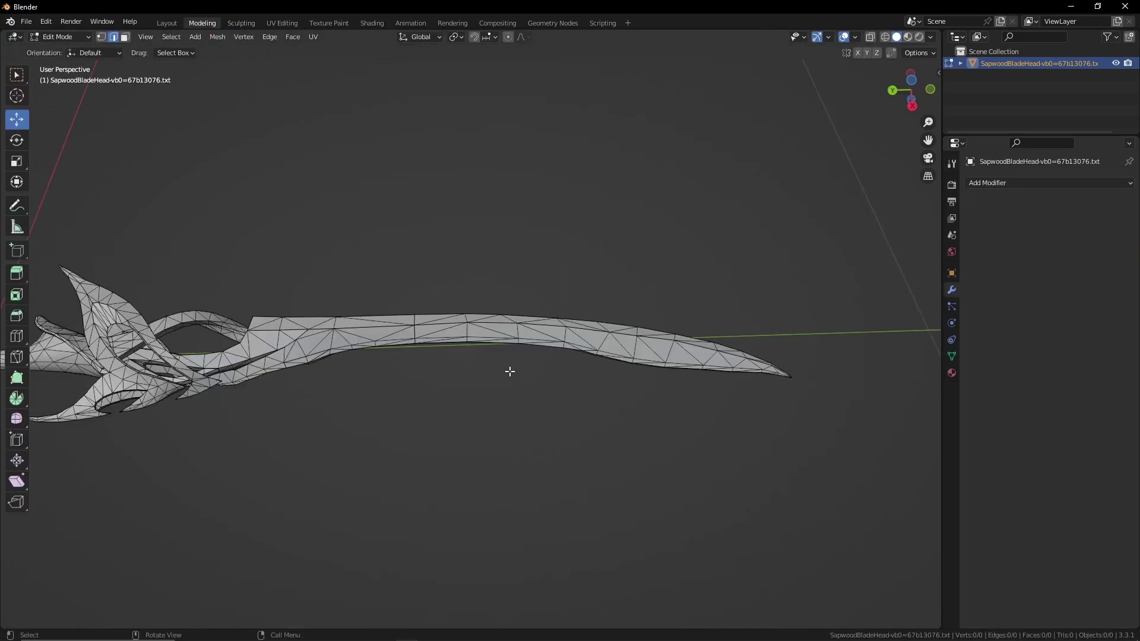
- Try to box-select the blade from its tip toward the guard with the solid, non-transparent display
middle_drag(510, 370, 537, 394)
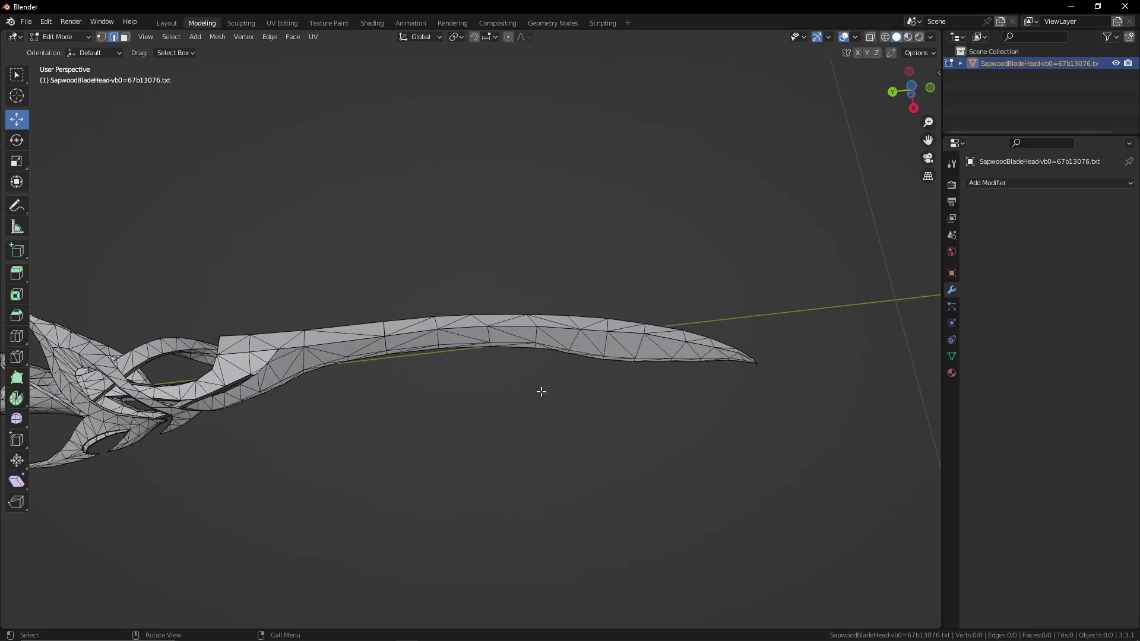
middle_drag(626, 333, 680, 191)
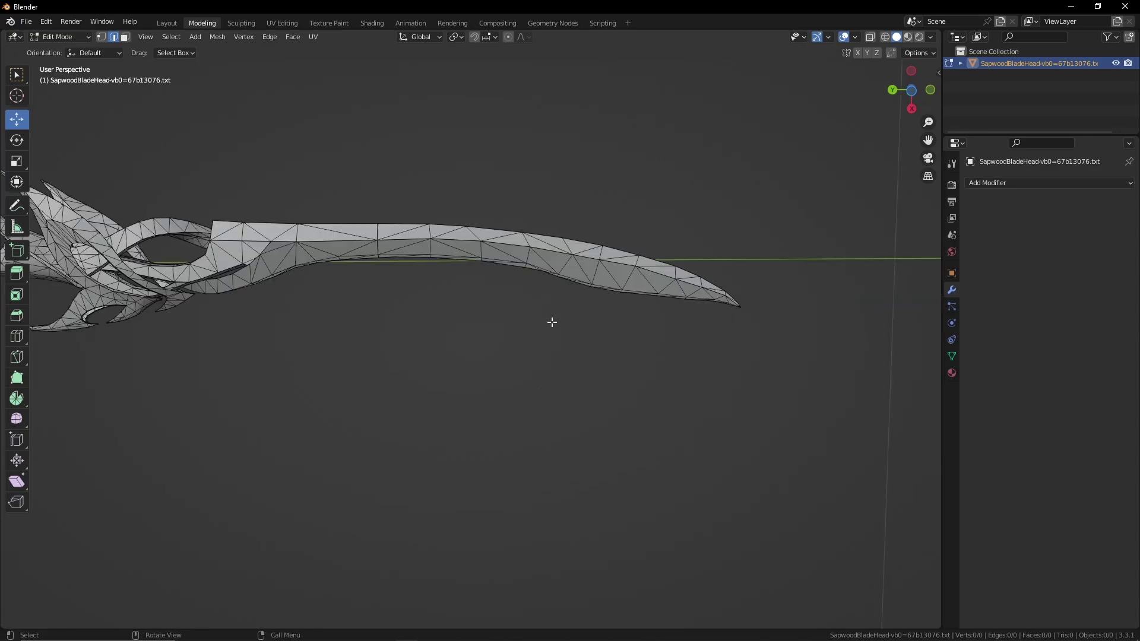
drag(827, 383, 445, 429)
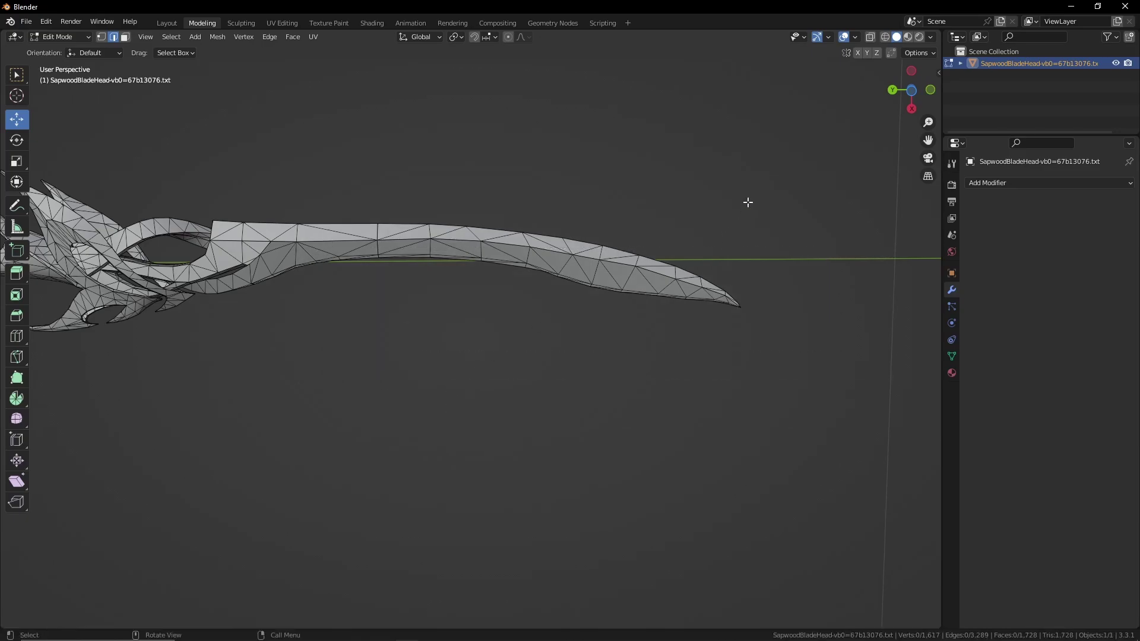
drag(823, 403, 276, 92)
middle_drag(554, 312, 651, 373)
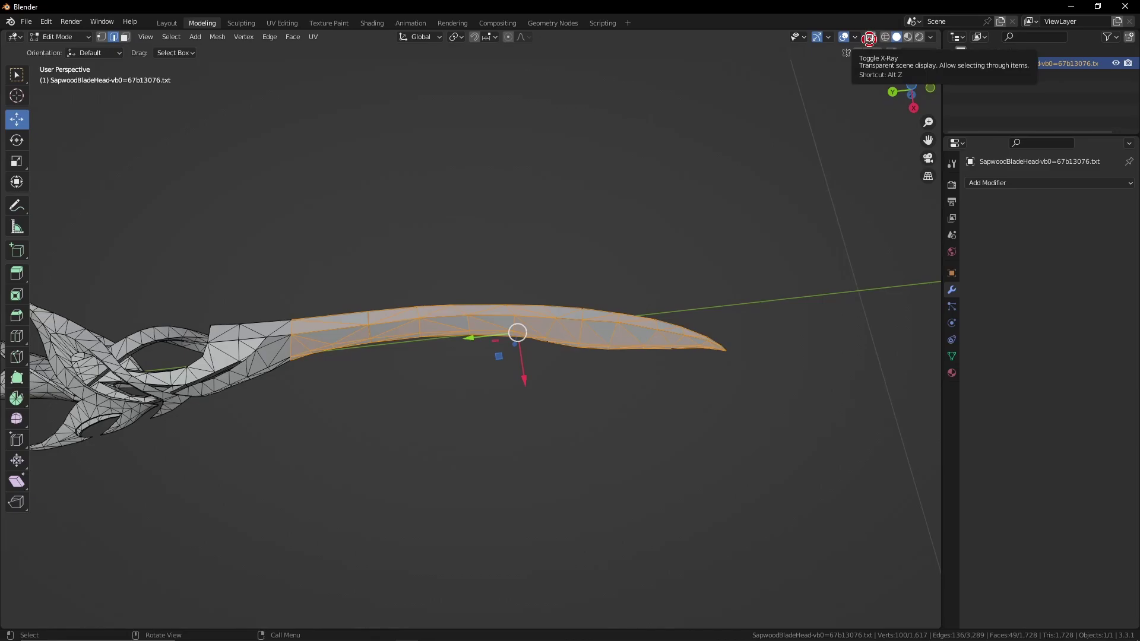
- Enable X-Ray display so that hidden geometry is selectable, and clear the blade selection
click(871, 36)
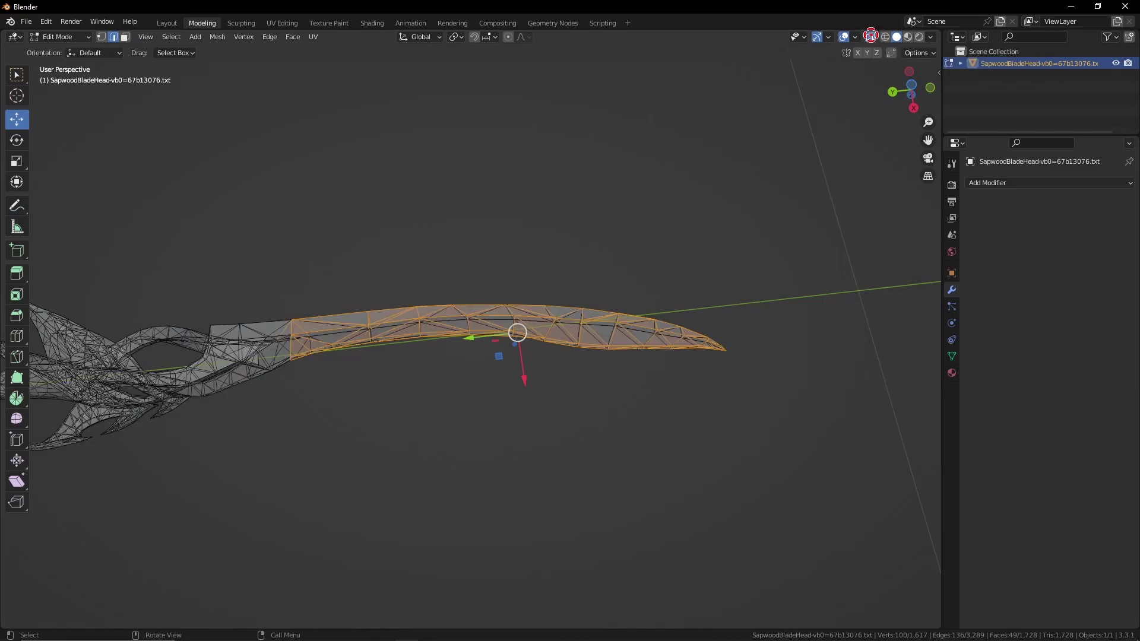
mouse_move(398, 233)
middle_down()
mouse_move(390, 220)
mouse_move(395, 256)
middle_up()
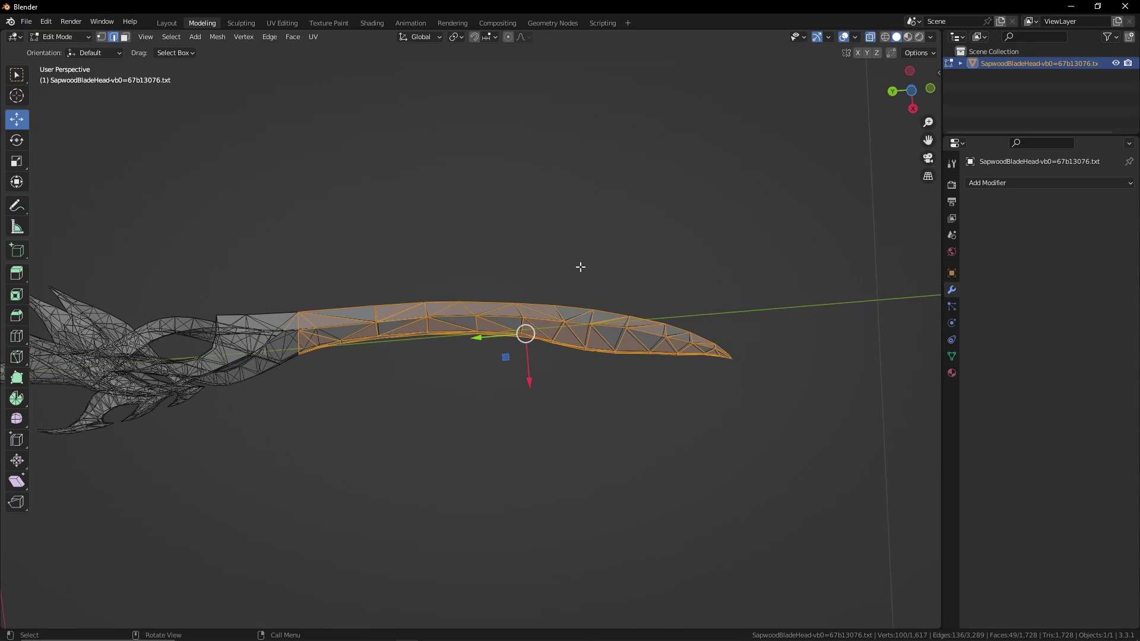
click(700, 339)
click(830, 319)
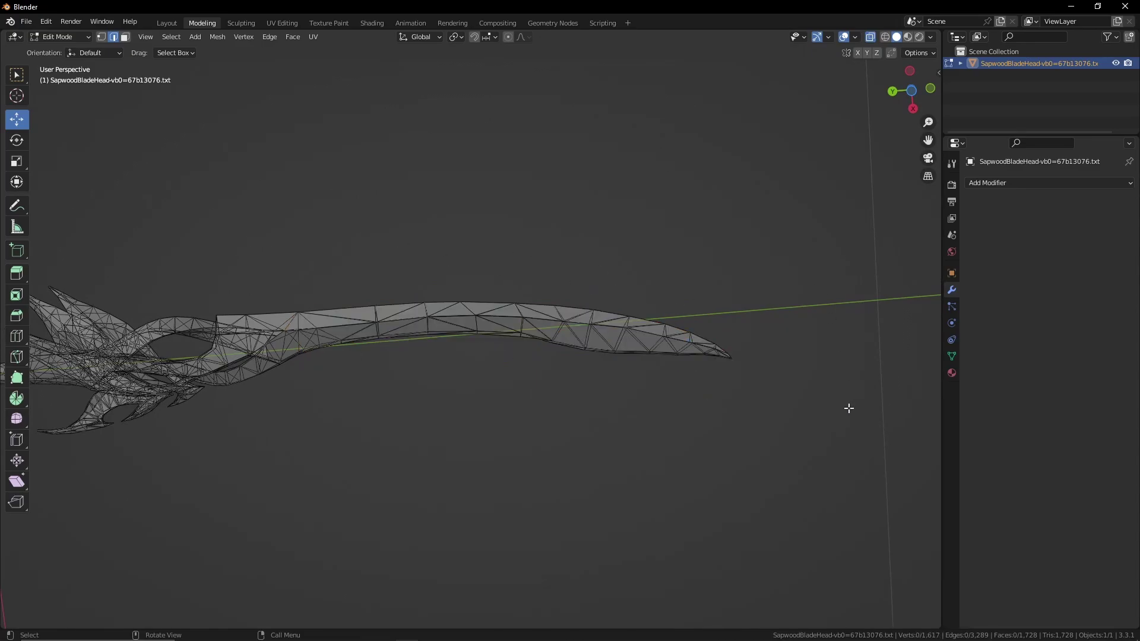
- Box-select the blade through the mesh, extend the selection down to its base, and add an edge beside the guard
middle_drag(640, 368, 868, 374)
drag(858, 372, 333, 261)
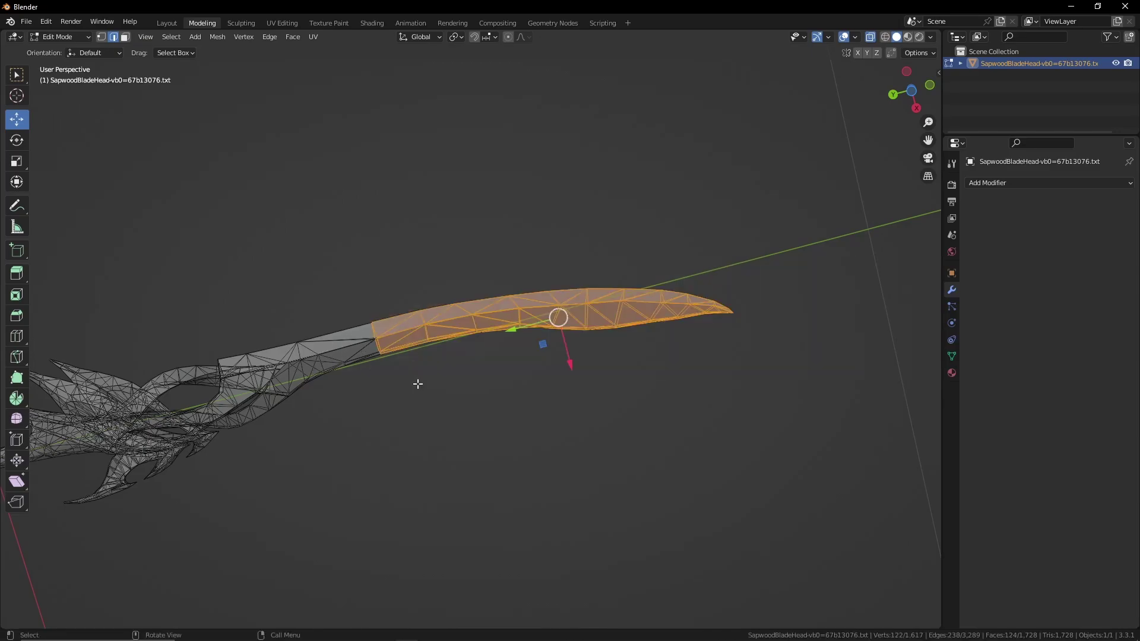
middle_drag(417, 384, 722, 376)
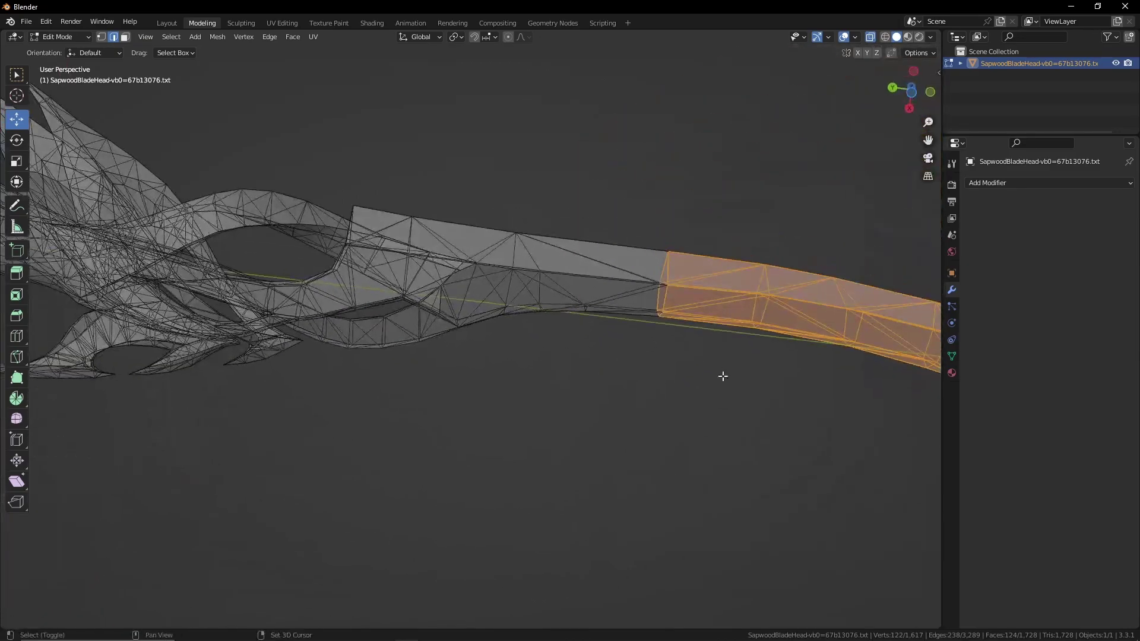
shift+drag(722, 376, 493, 189)
mouse_move(534, 363)
middle_down()
mouse_move(509, 351)
mouse_move(522, 351)
middle_up()
shift+drag(529, 357, 449, 208)
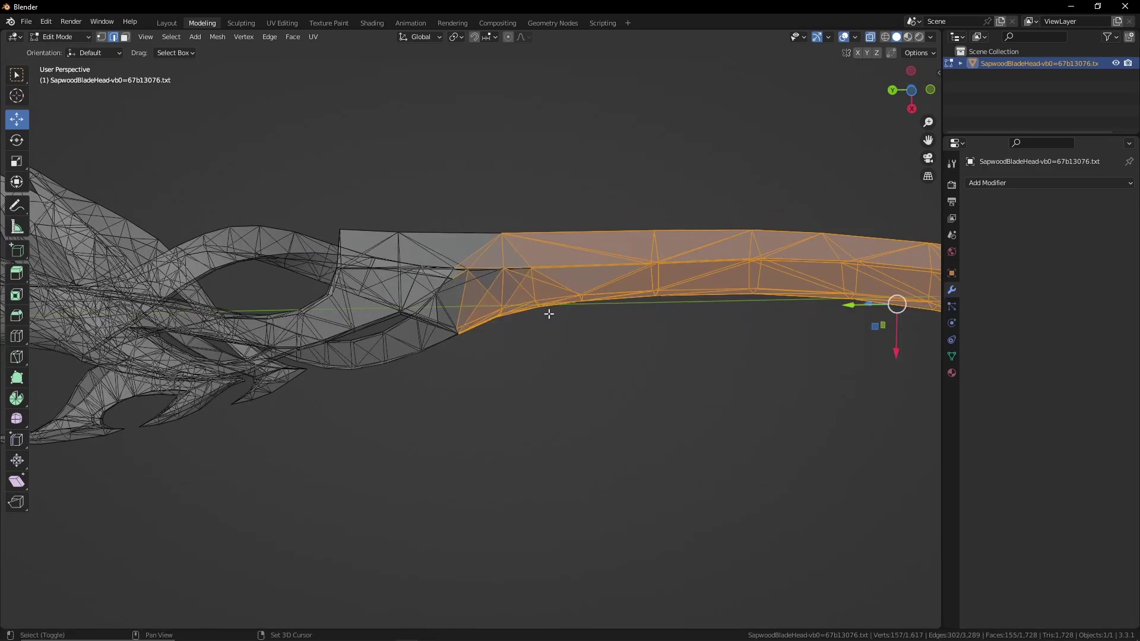
scroll(549, 321, down, 4)
middle_drag(552, 329, 522, 327)
scroll(521, 327, up, 4)
scroll(521, 327, up, 5)
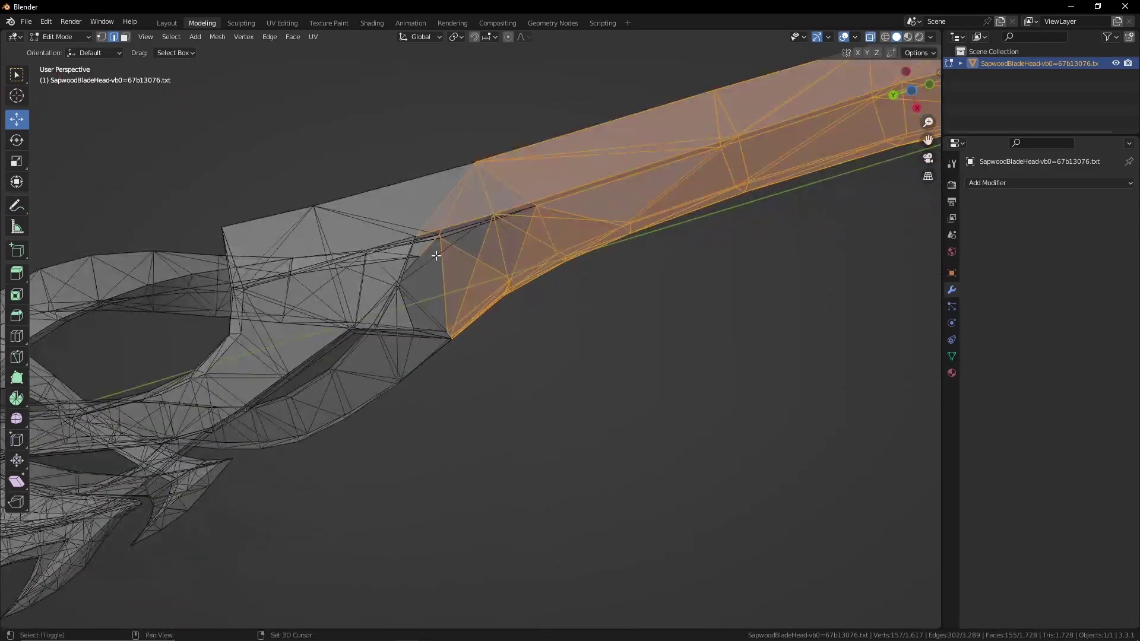
shift+click(436, 255)
- Merge the selected blade vertices by distance with Sharp Edges enabled
scroll(477, 283, down, 3)
middle_drag(590, 289, 499, 297)
scroll(630, 282, down, 4)
scroll(493, 300, up, 4)
scroll(479, 298, down, 1)
key(m)
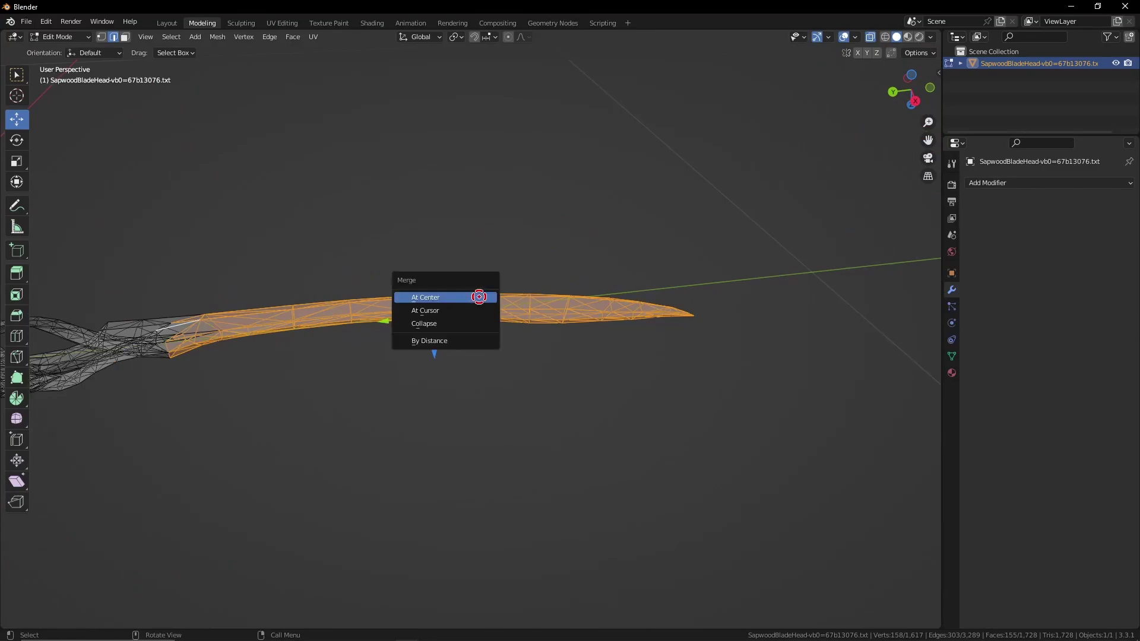
click(447, 339)
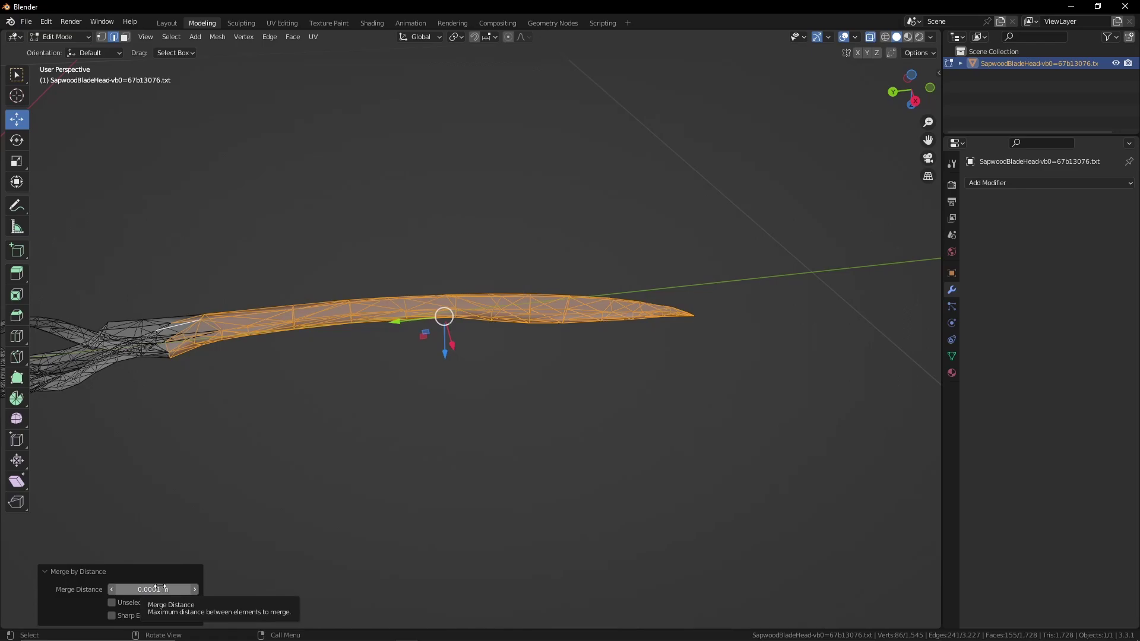
click(127, 615)
- Examine the sharp edges along the merged blade from several angles and check the Unselected merge option
scroll(318, 321, up, 5)
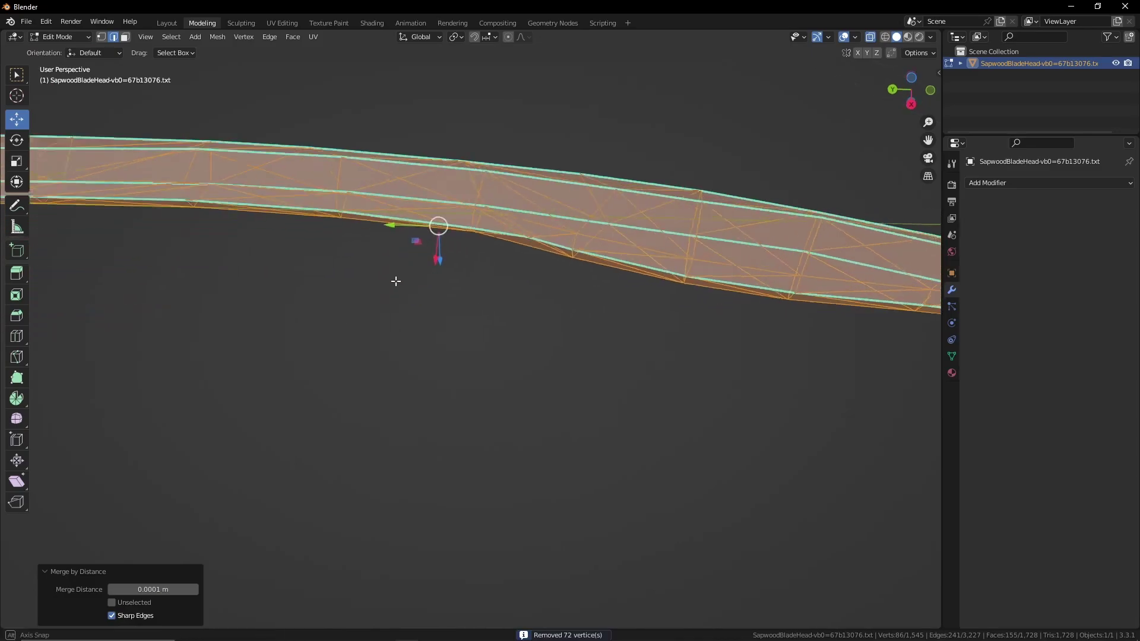
middle_drag(394, 280, 592, 301)
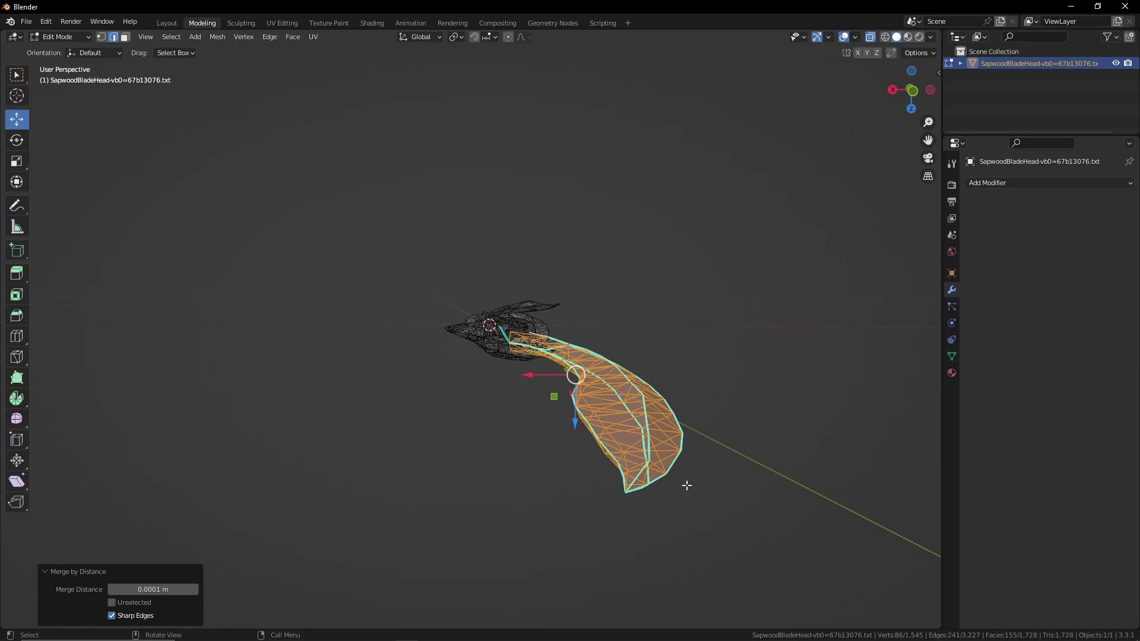
middle_drag(687, 486, 464, 484)
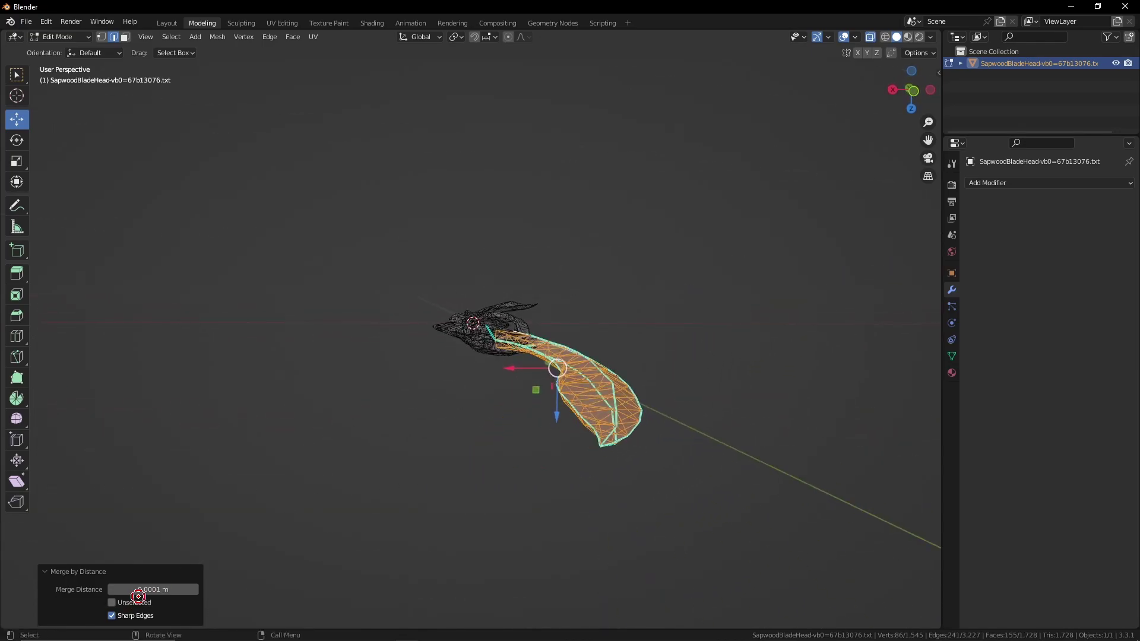
middle_drag(200, 552, 376, 511)
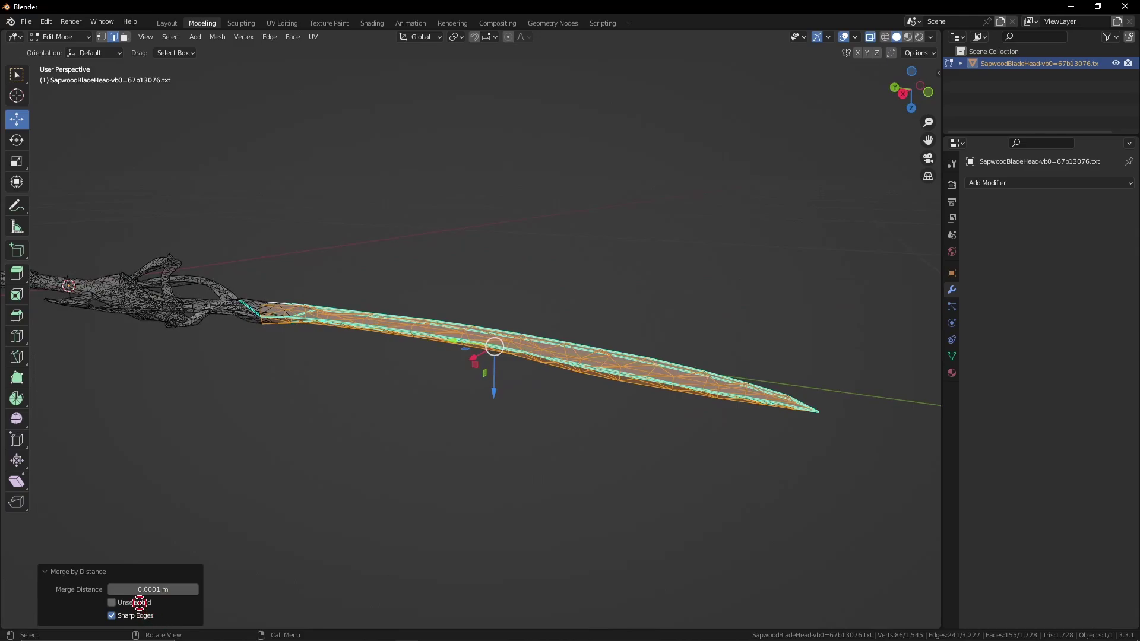
click(140, 603)
click(139, 604)
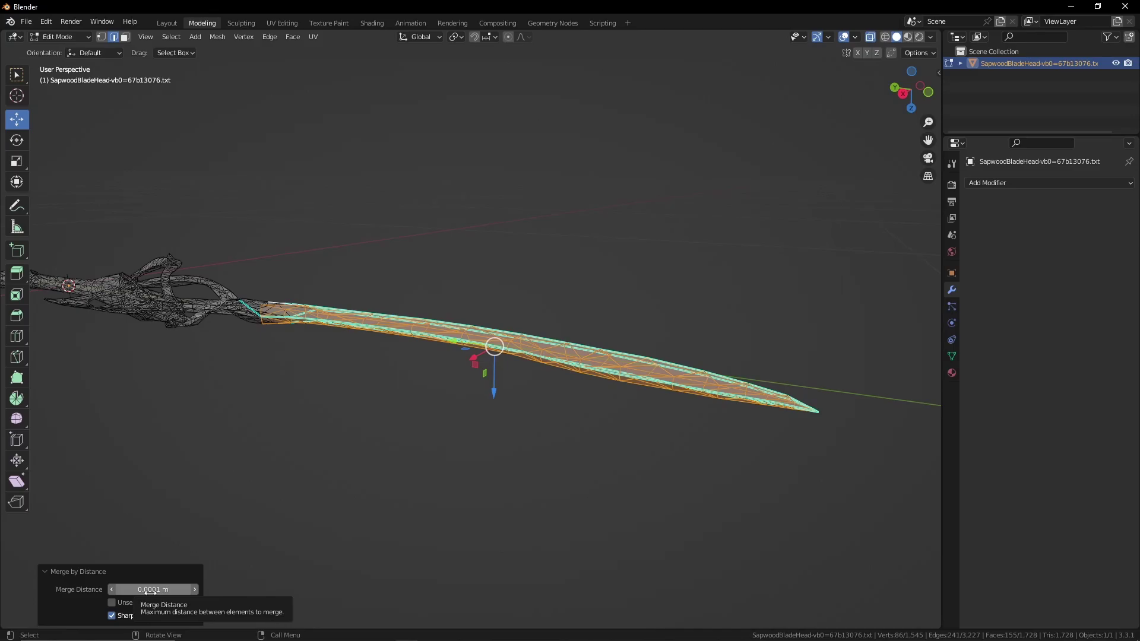
- Set the Merge Distance for the selected blade vertices to 0.00001 m
drag(146, 591, 179, 602)
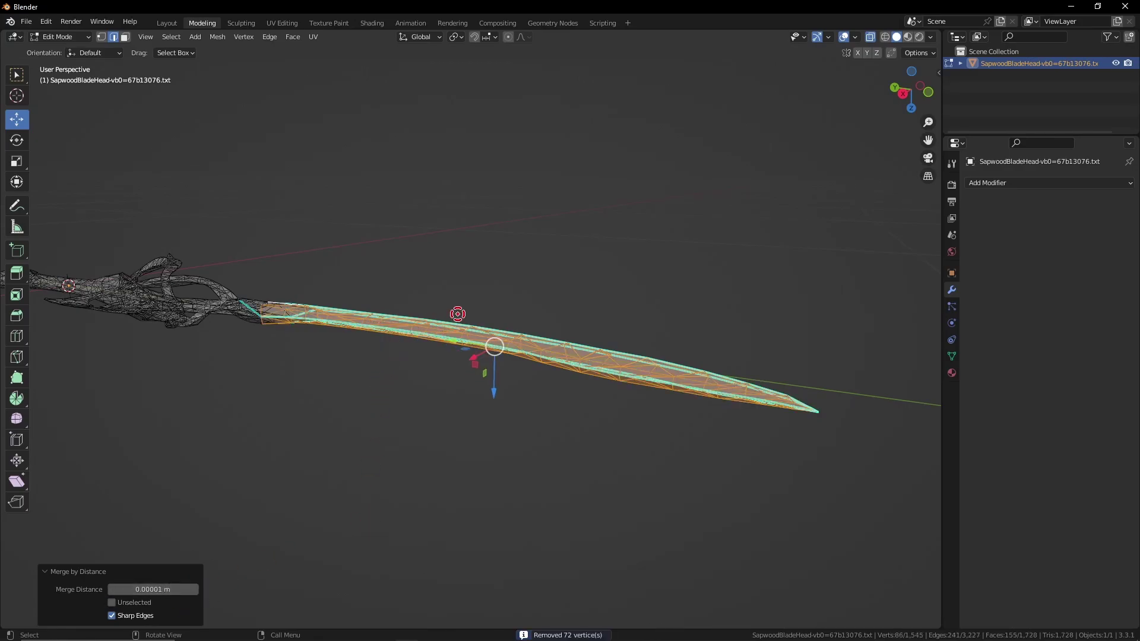
middle_drag(458, 314, 500, 369)
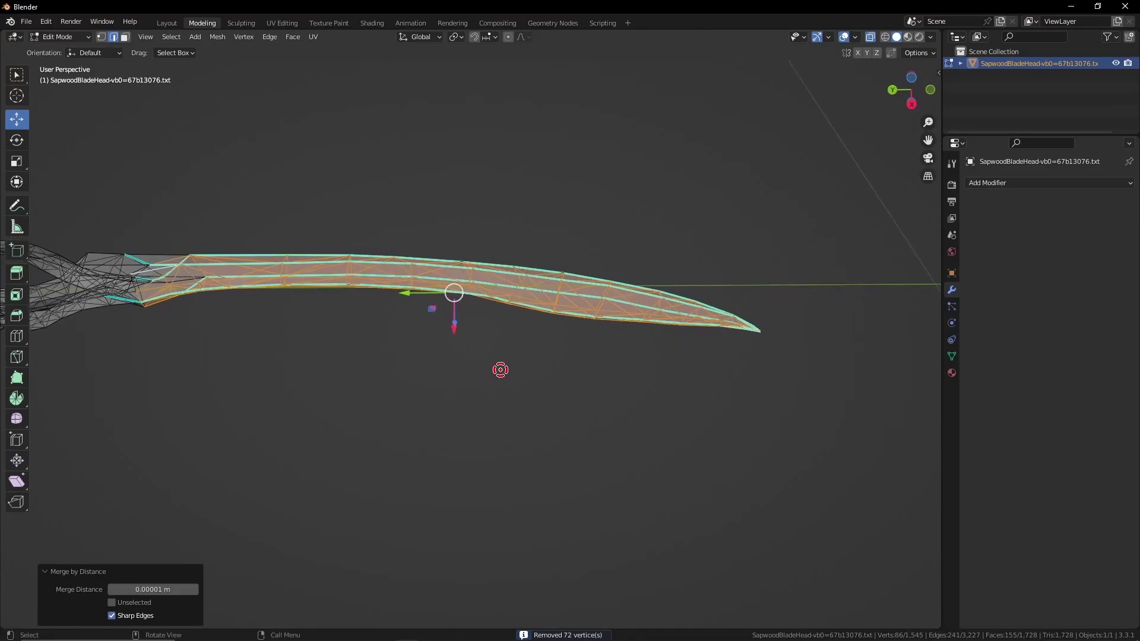
- Open the sword in the Sculpting workspace and bring the blade into close view
key(ctrl+Page_Up)
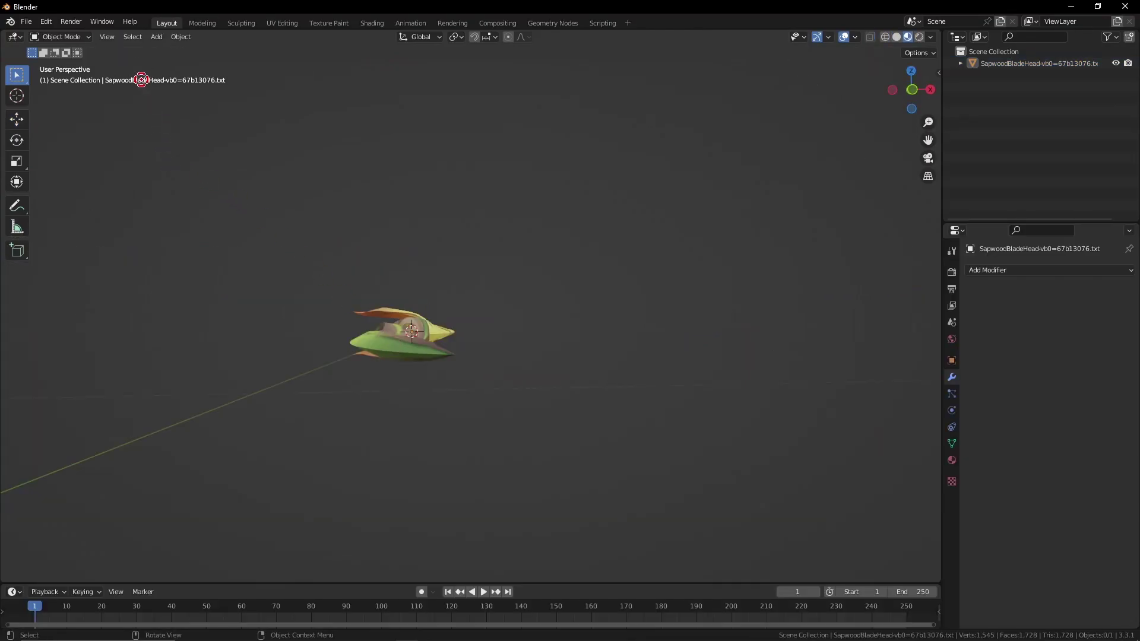
click(202, 22)
middle_drag(409, 315, 369, 321)
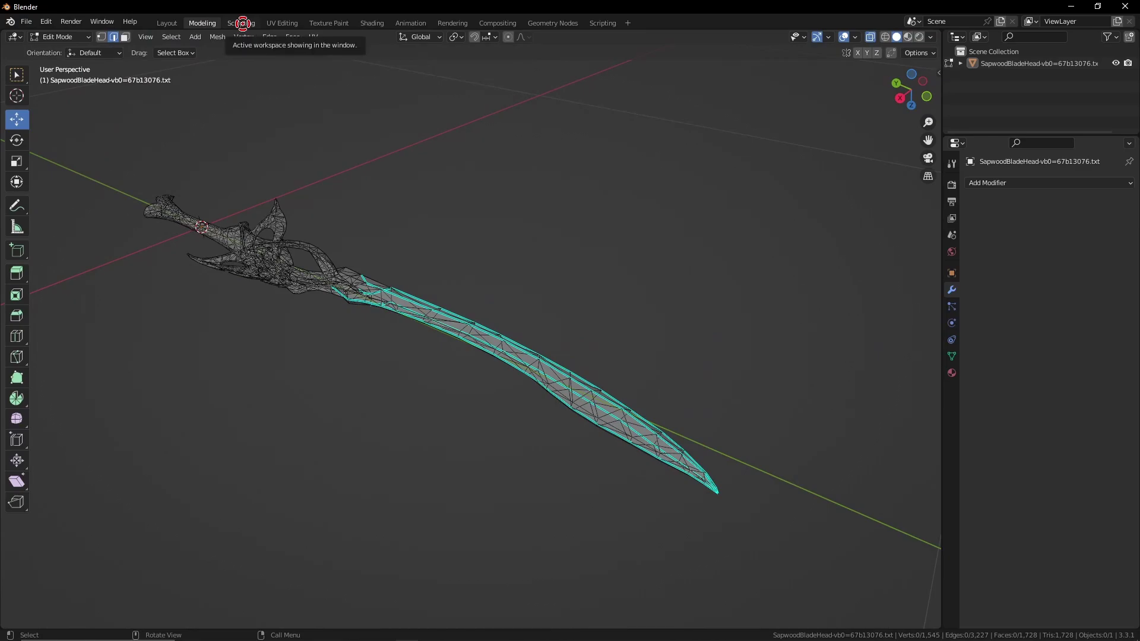
click(241, 22)
scroll(369, 311, down, 5)
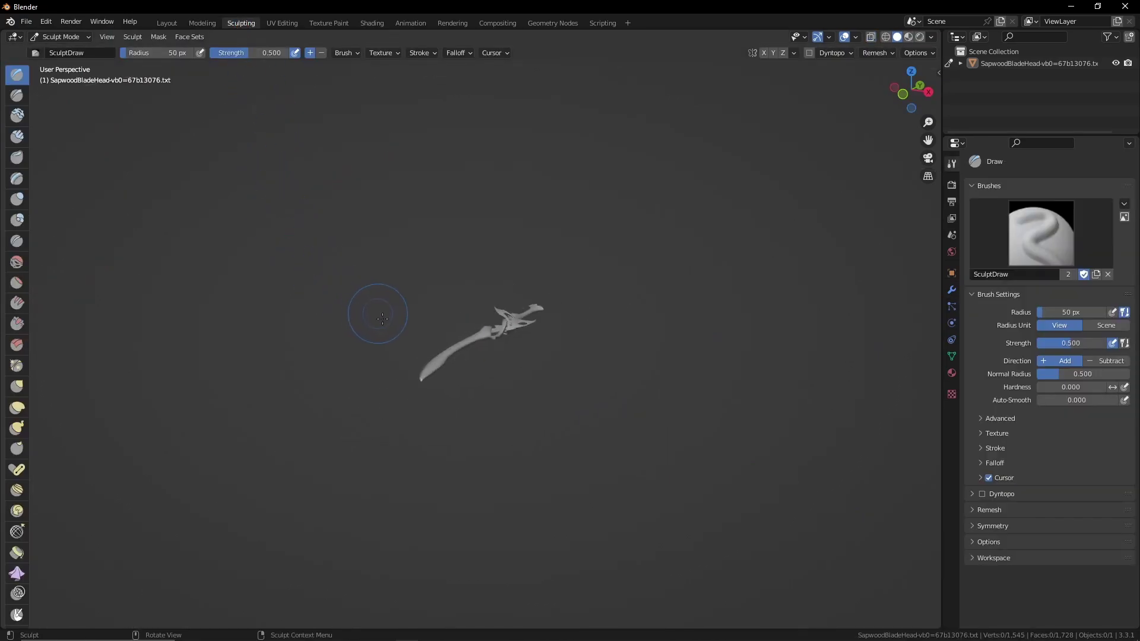
middle_drag(382, 319, 429, 380)
scroll(451, 451, up, 5)
shift+middle_drag(475, 509, 380, 273)
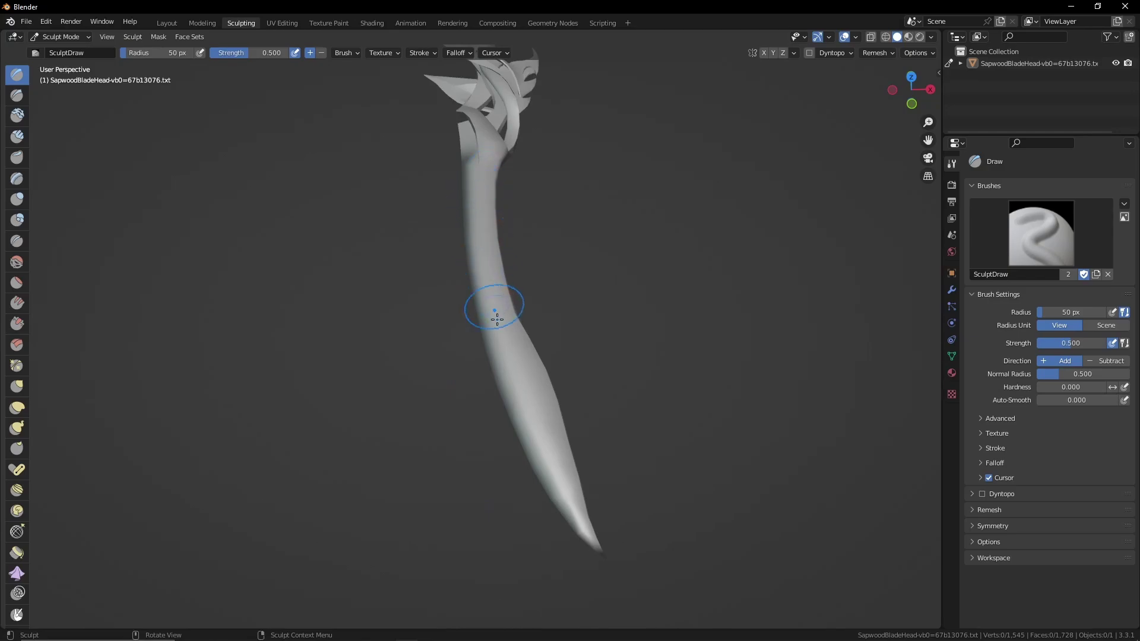
middle_drag(496, 319, 383, 293)
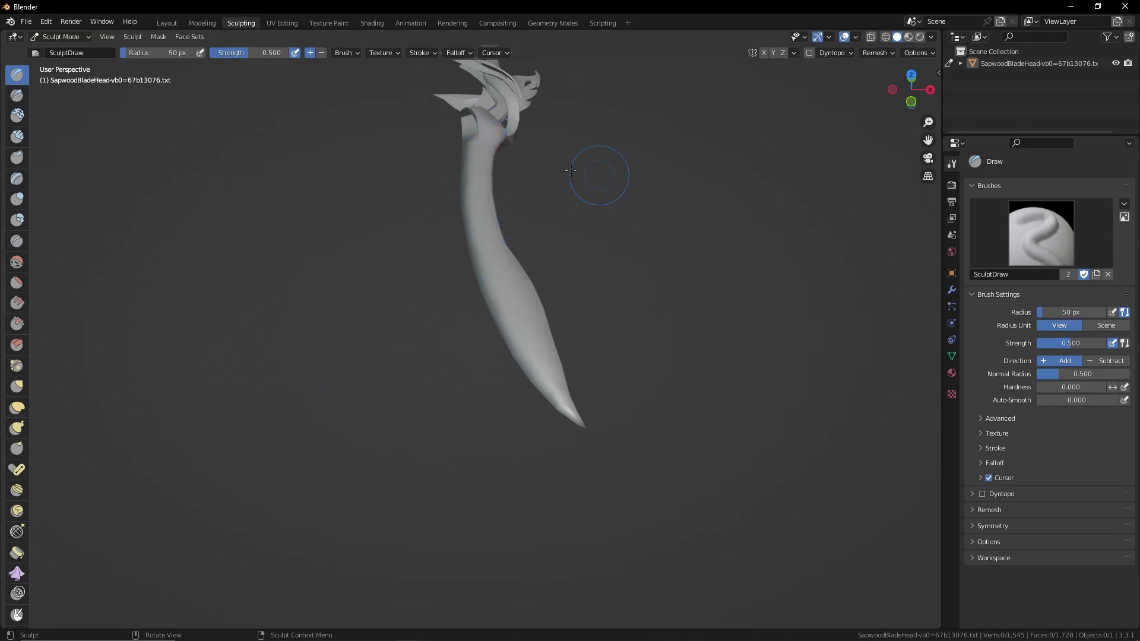
- Choose the Elastic Deform brush and set its radius to 81 px and its strength to 0.488
click(17, 407)
mouse_move(301, 339)
middle_down()
mouse_move(346, 334)
mouse_move(392, 309)
middle_up()
scroll(479, 386, up, 6)
scroll(475, 377, down, 2)
right_click(467, 378)
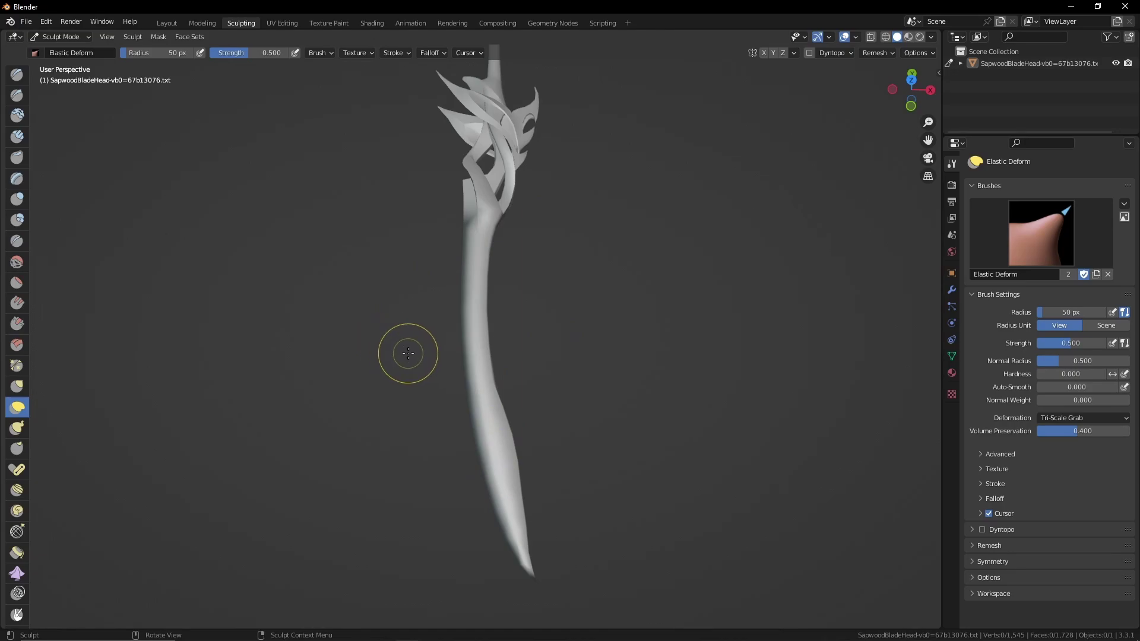
right_click(391, 336)
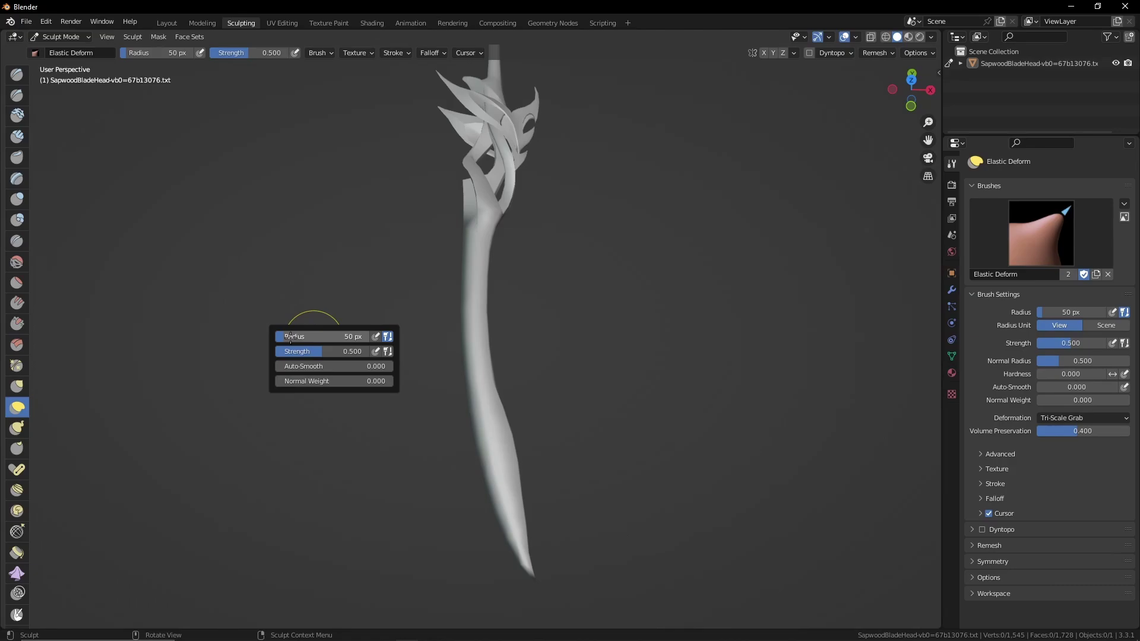
mouse_move(291, 337)
mouse_down()
mouse_move(332, 337)
mouse_move(294, 337)
mouse_move(305, 336)
mouse_move(298, 352)
mouse_move(313, 352)
mouse_move(289, 342)
mouse_move(312, 354)
mouse_up()
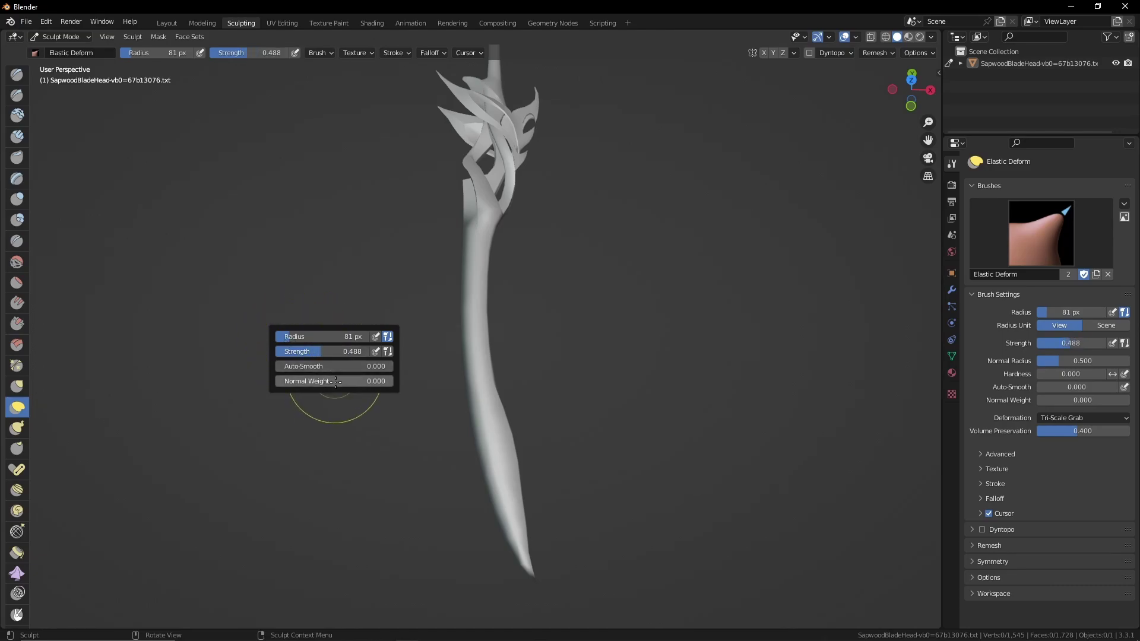
- Look at the Fill brush settings, return to Elastic Deform, and check its Advanced options
click(16, 303)
right_click(233, 325)
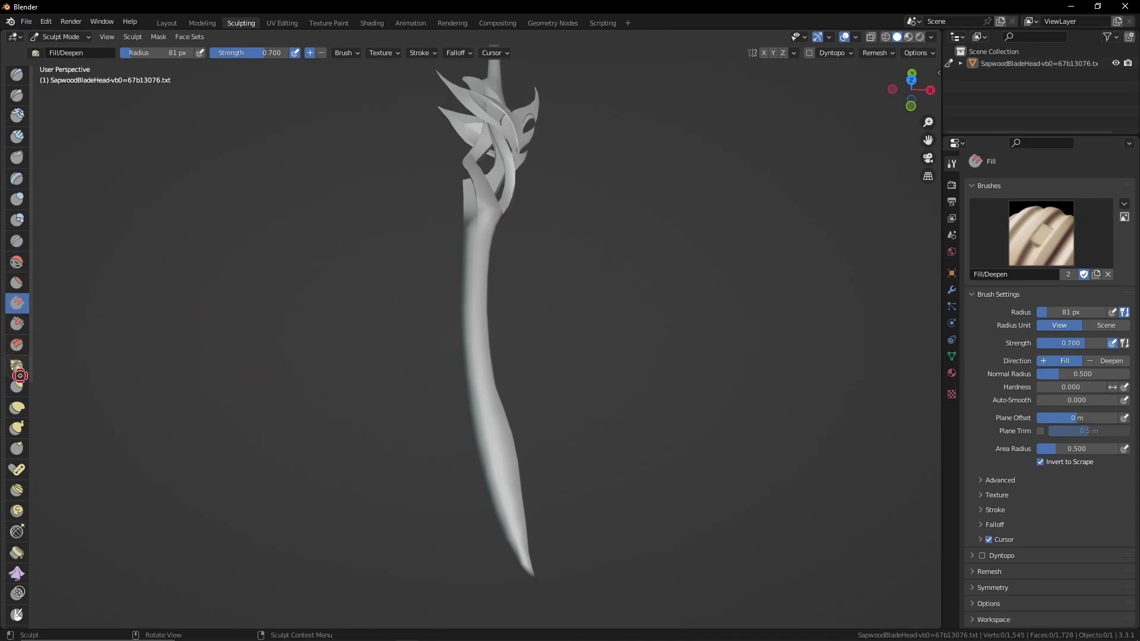
click(16, 408)
right_click(332, 330)
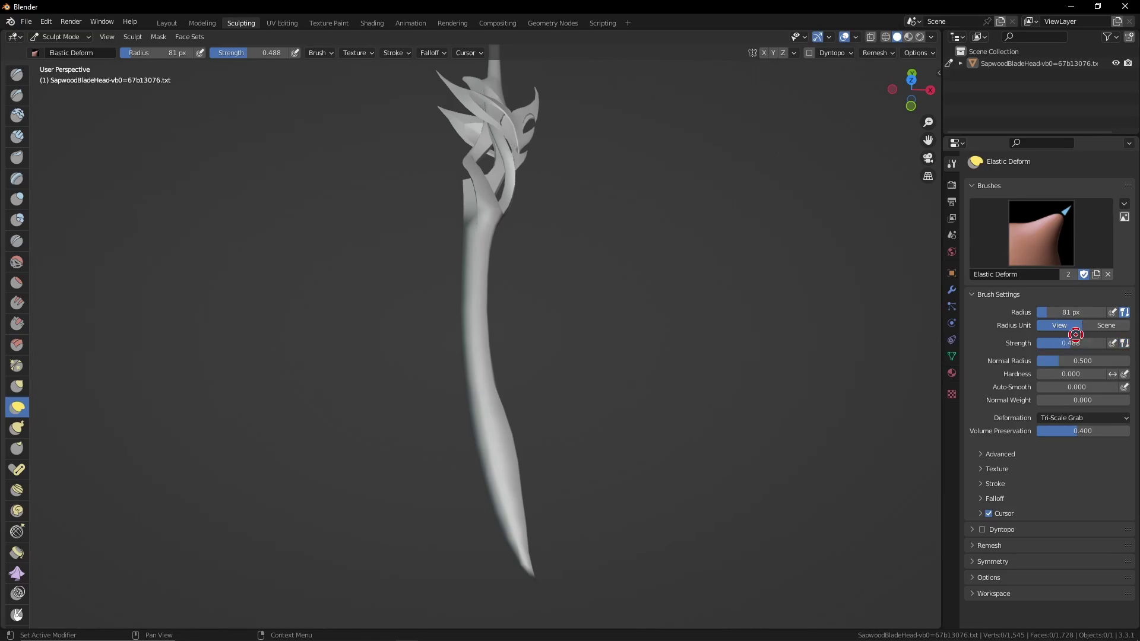
click(1009, 455)
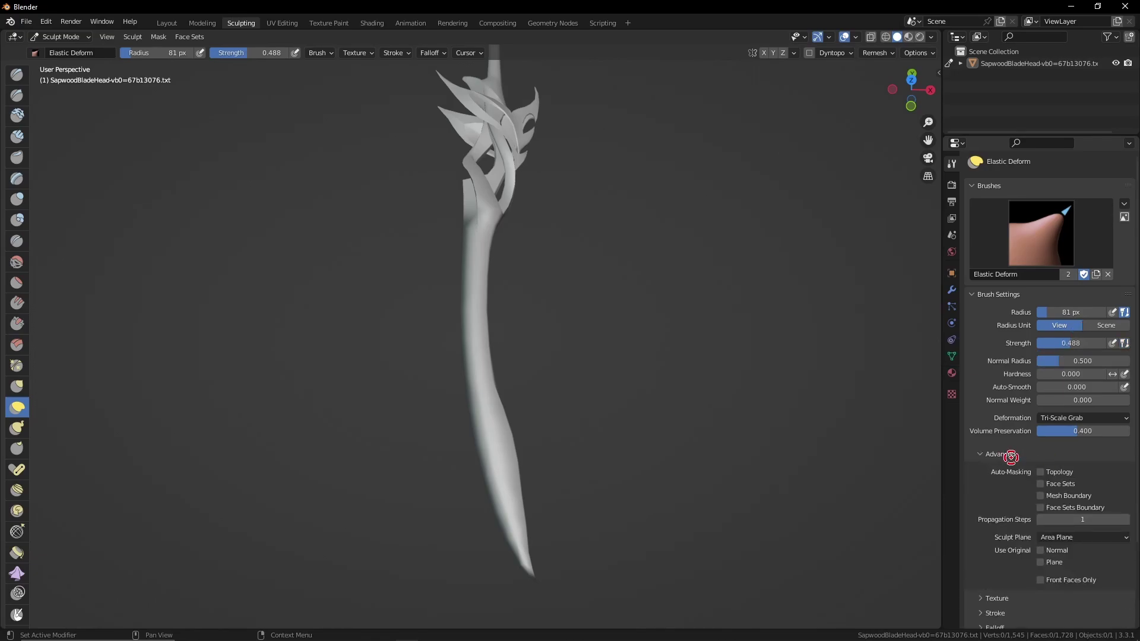
click(1010, 455)
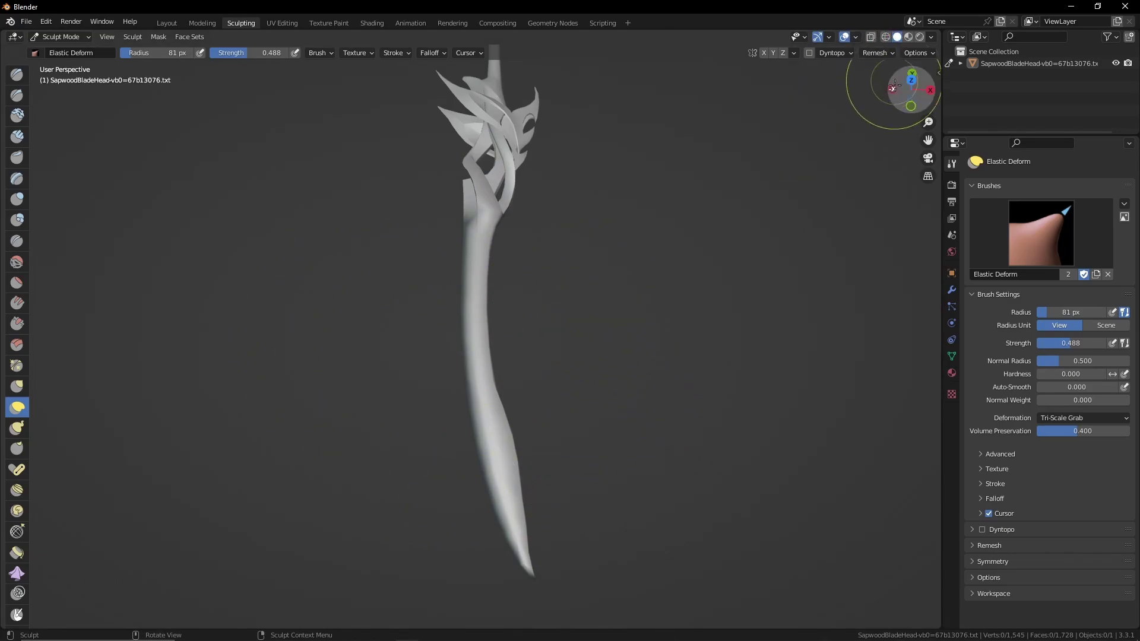
- Try reshaping the blade and its tip with the Elastic Deform brush, and undo the deformation
middle_drag(543, 272, 570, 338)
key(grave)
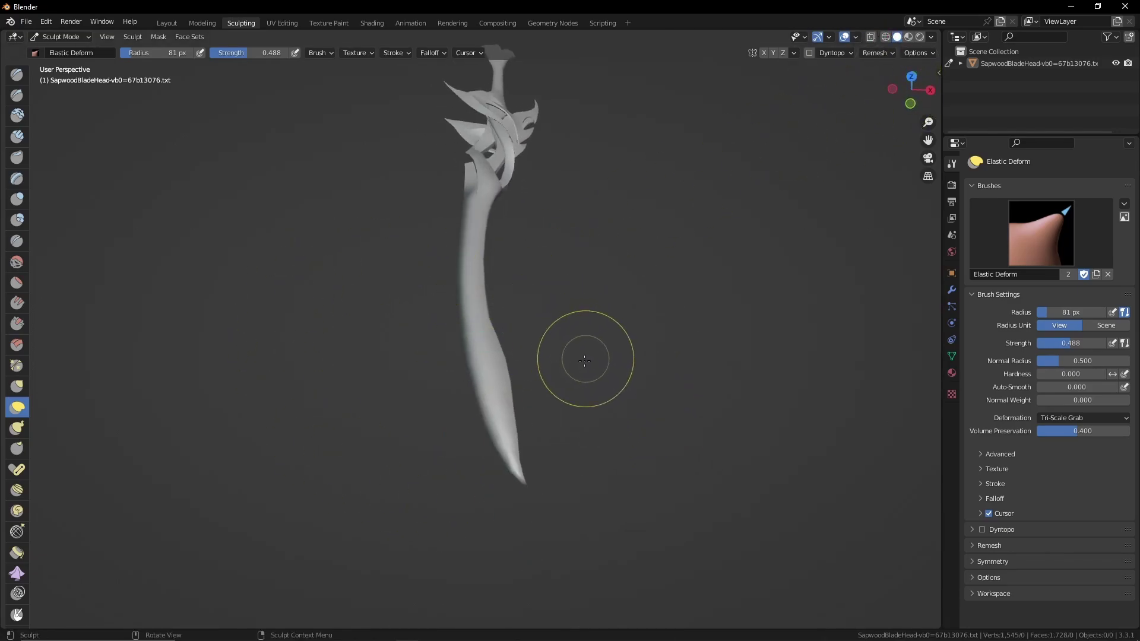
key(grave)
mouse_move(508, 360)
middle_down()
mouse_move(377, 267)
mouse_move(323, 199)
mouse_move(689, 303)
middle_up()
scroll(688, 302, up, 3)
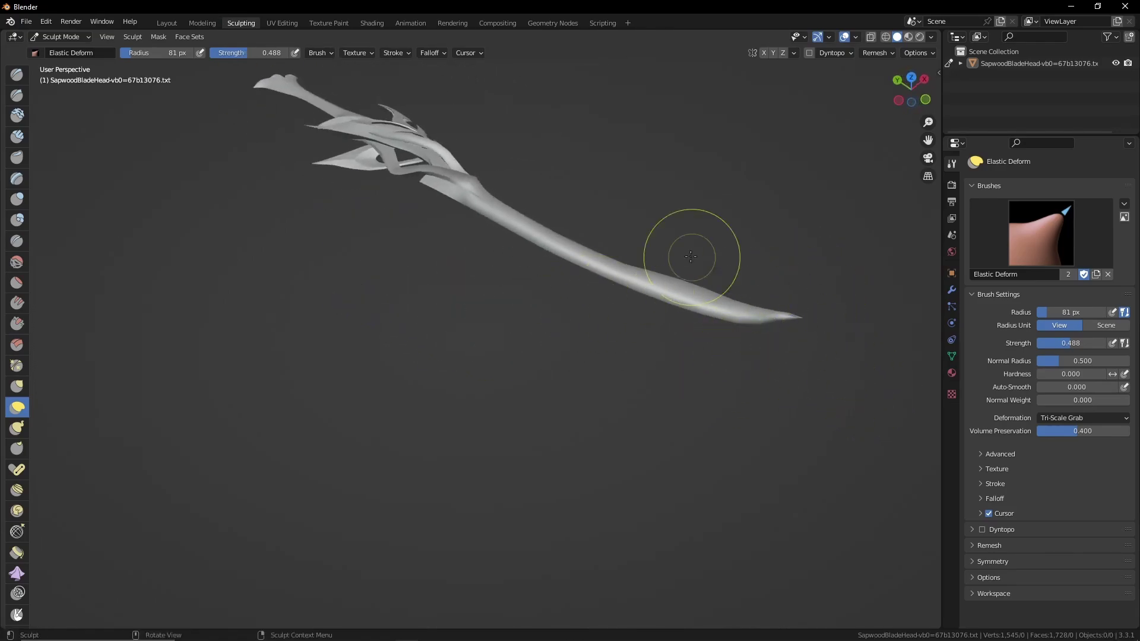
middle_drag(801, 359, 734, 328)
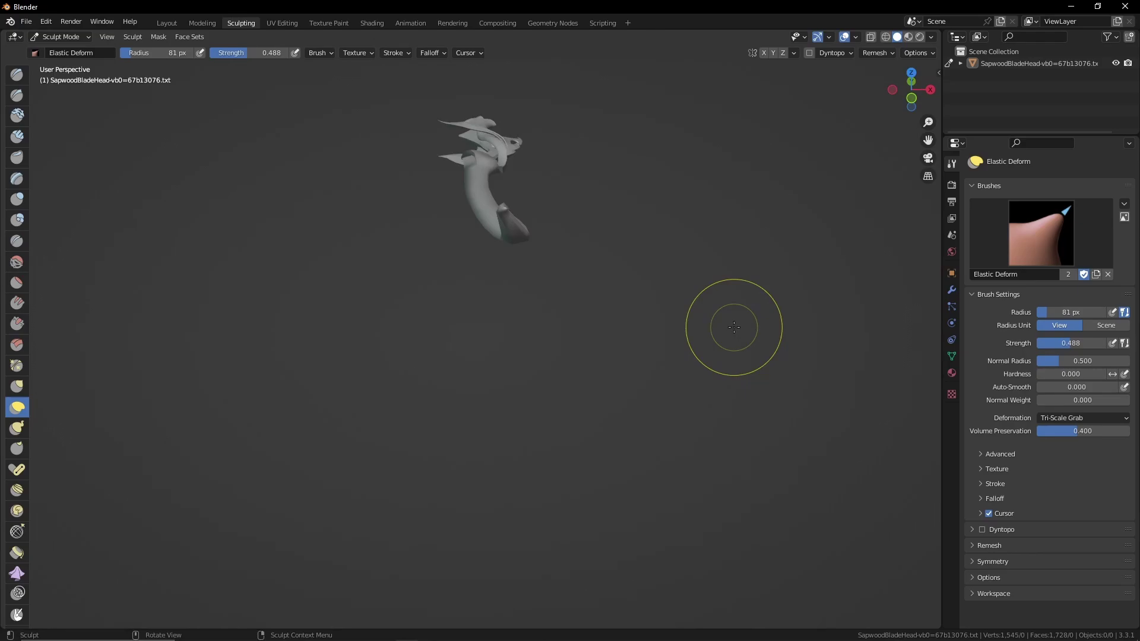
key(ctrl+z)
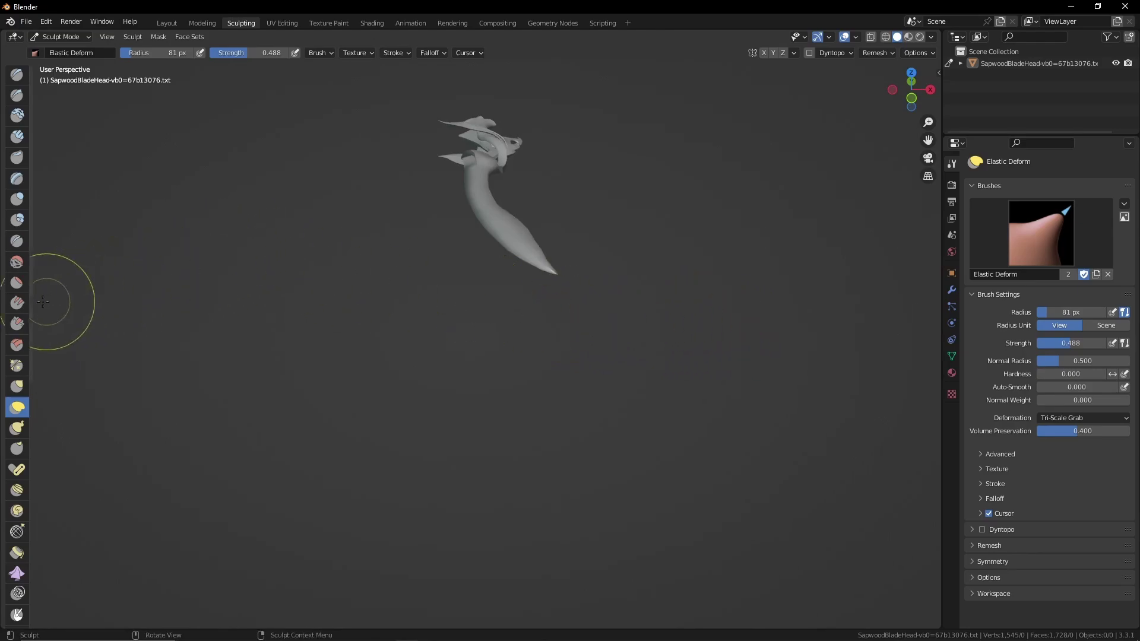
- Try swelling the blade's tip with the Inflate brush, and undo back to the Elastic Deform brush
click(16, 199)
middle_drag(594, 356, 657, 387)
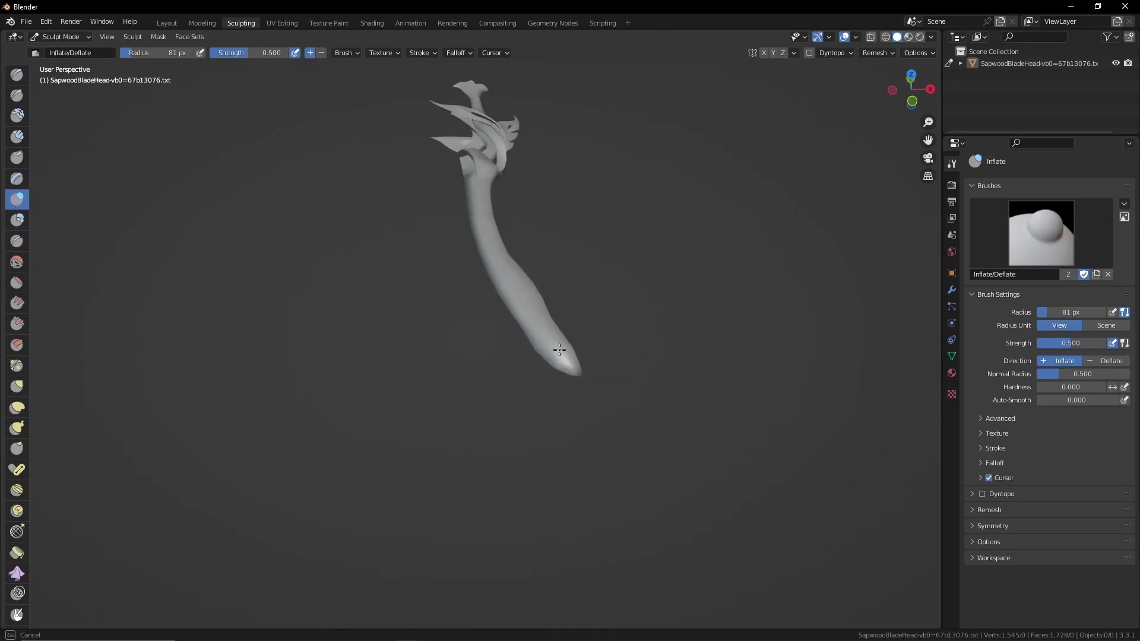
drag(559, 350, 542, 387)
key(ctrl+z)
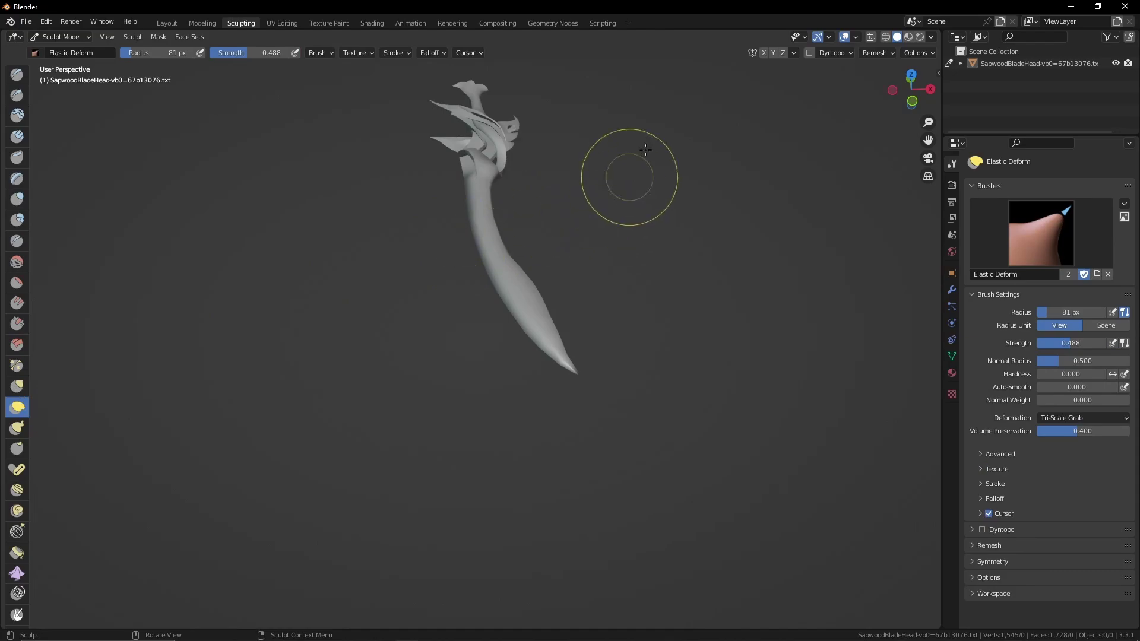
- Try bending the middle of the blade sideways in the top view with Elastic Deform, and undo the stroke
click(794, 54)
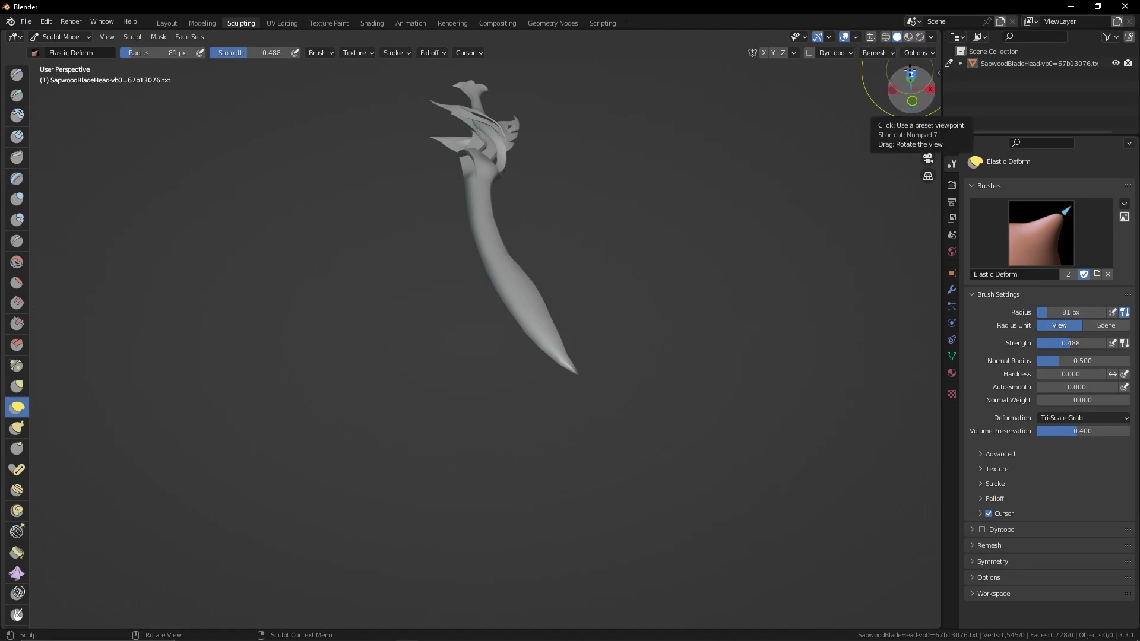
drag(921, 97, 94, 133)
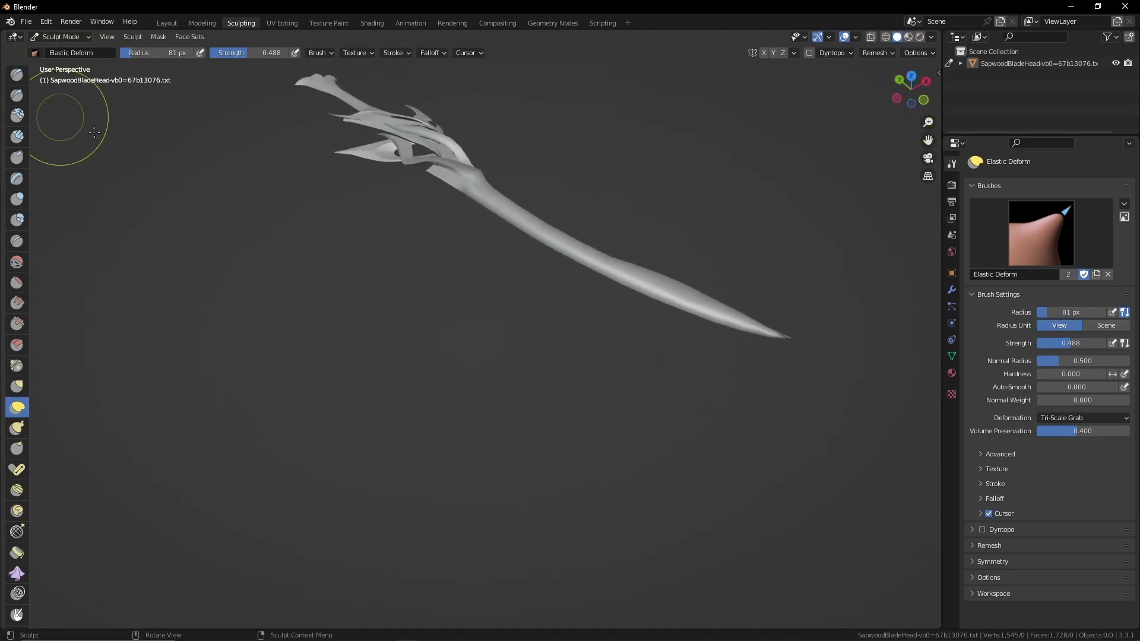
click(911, 76)
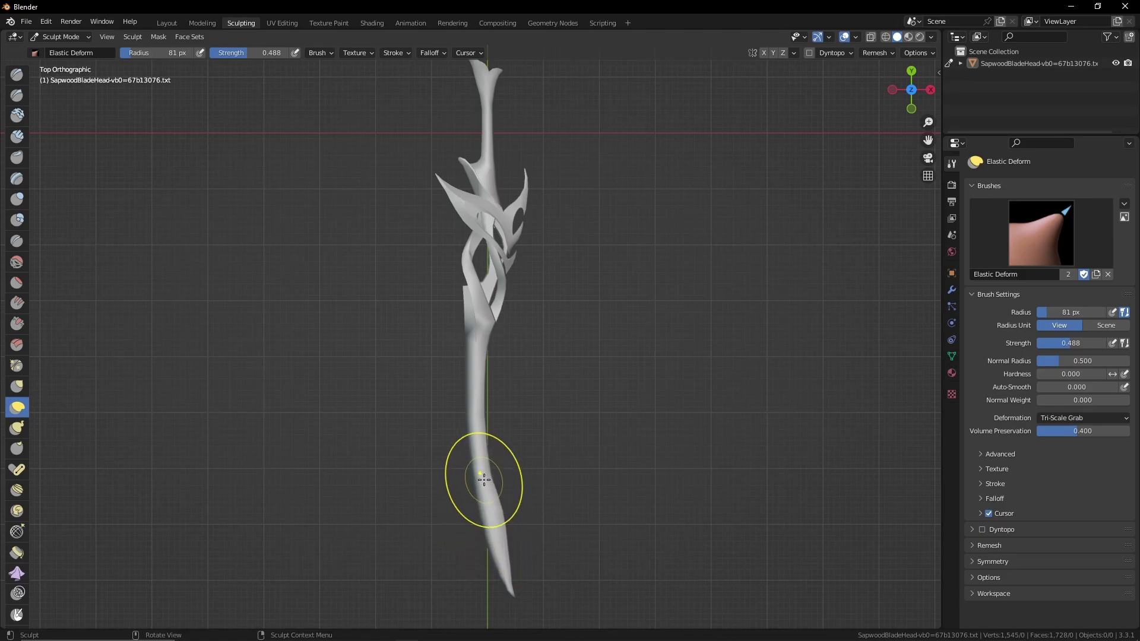
mouse_move(483, 476)
mouse_down()
mouse_move(452, 469)
mouse_move(384, 486)
mouse_up()
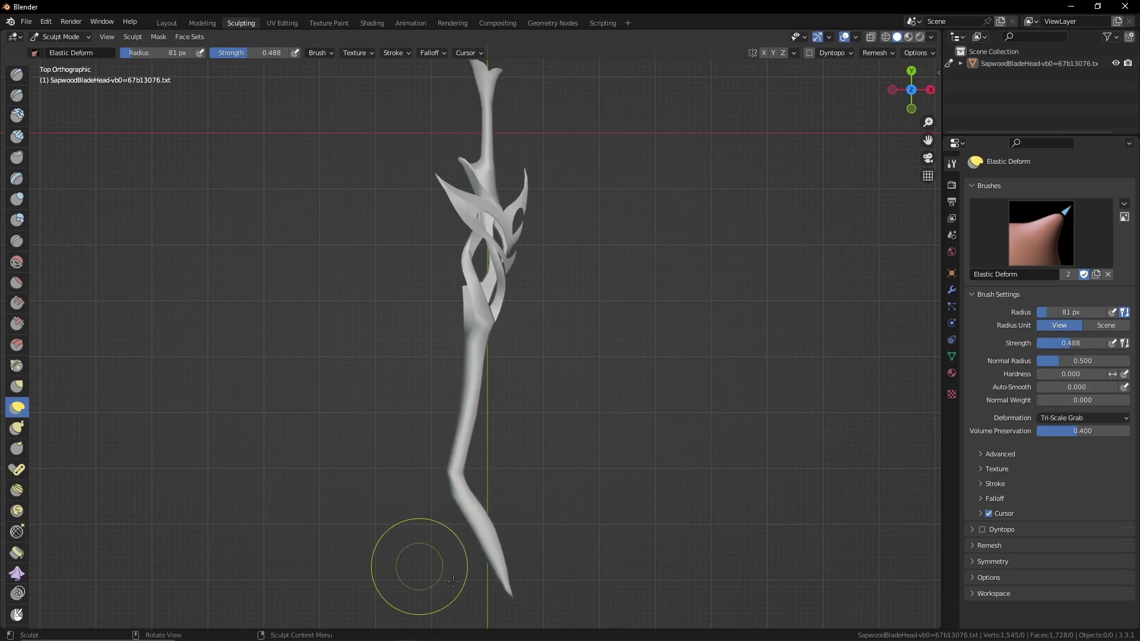
key(ctrl+z)
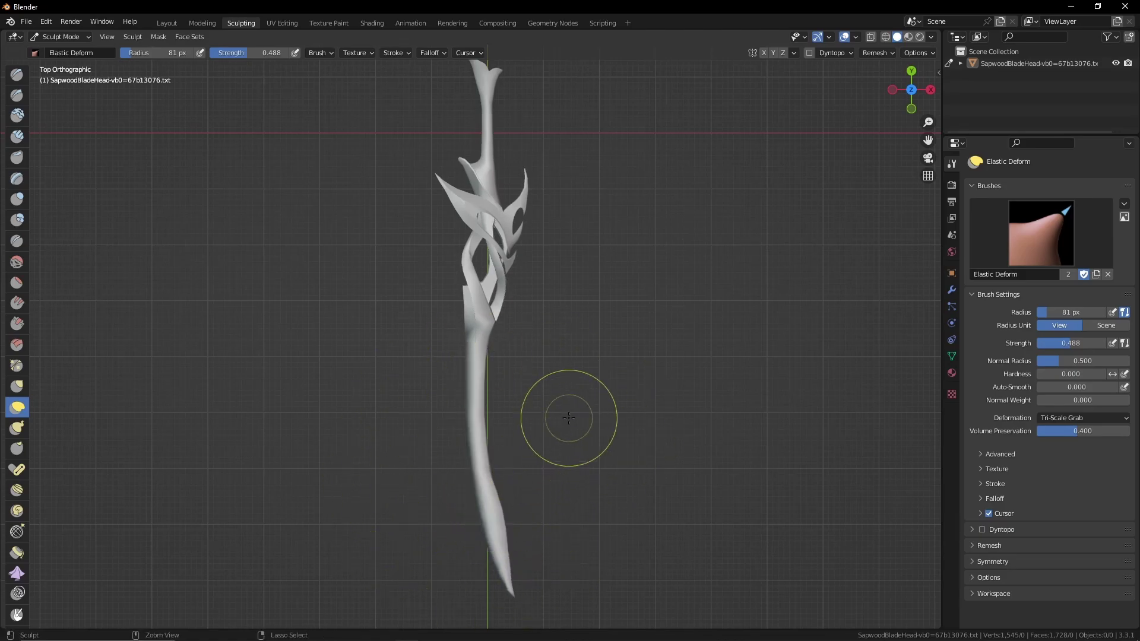
- Enable X mirror symmetry and try Elastic Deform on the blade with mirrored strokes
middle_drag(565, 417, 544, 225)
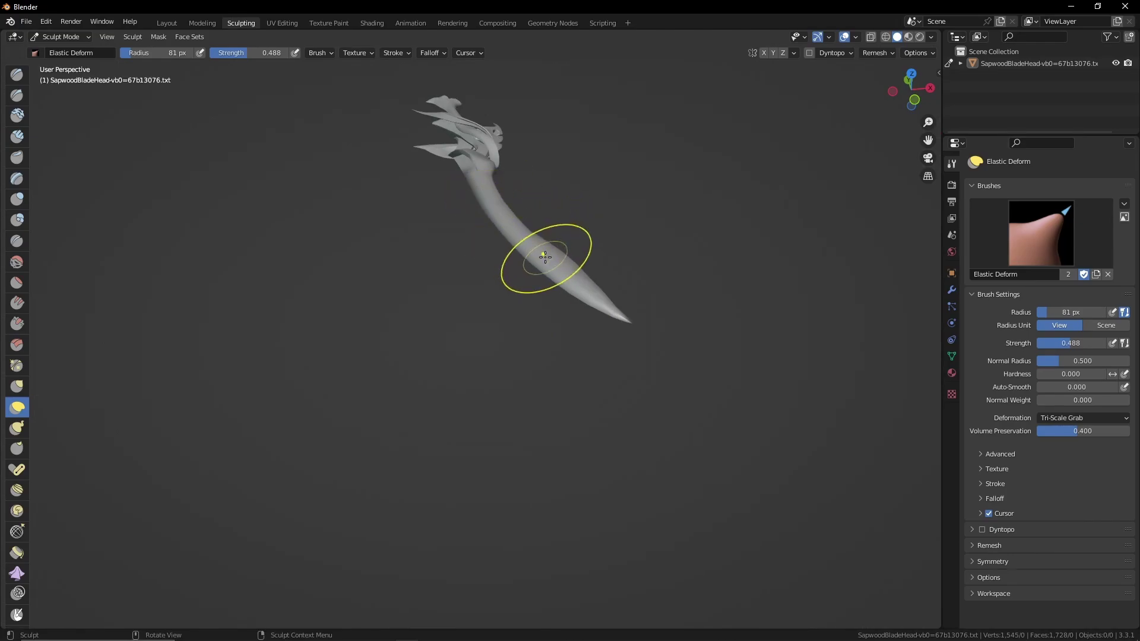
mouse_move(542, 257)
middle_down()
mouse_move(539, 169)
mouse_move(494, 315)
middle_up()
mouse_move(494, 315)
mouse_down()
mouse_move(484, 305)
mouse_move(537, 262)
mouse_up()
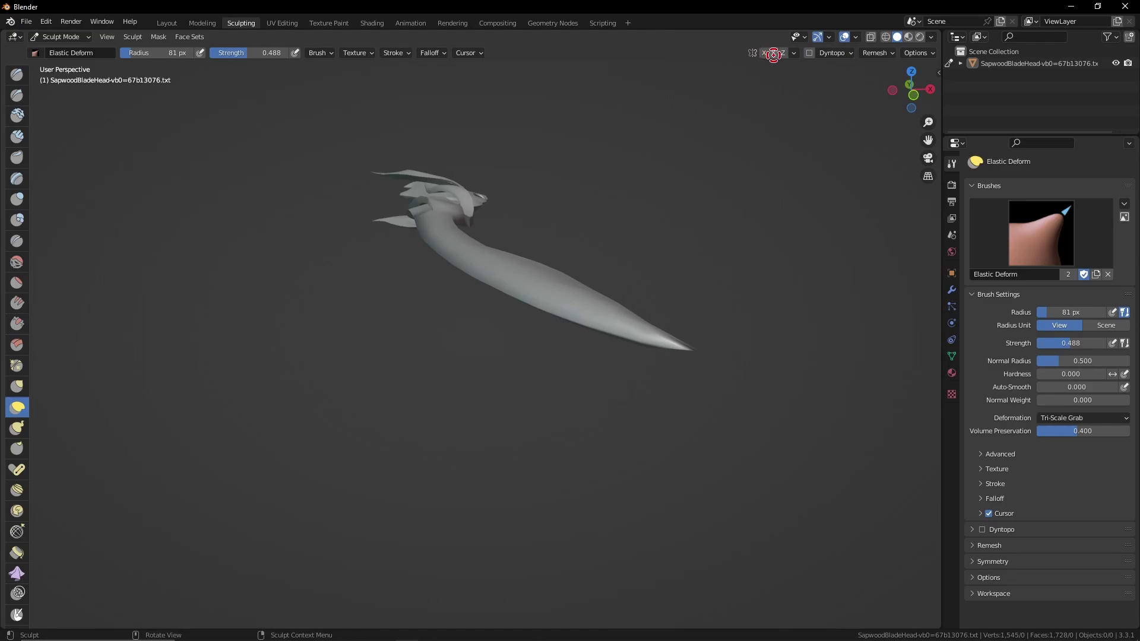
middle_drag(660, 134, 542, 191)
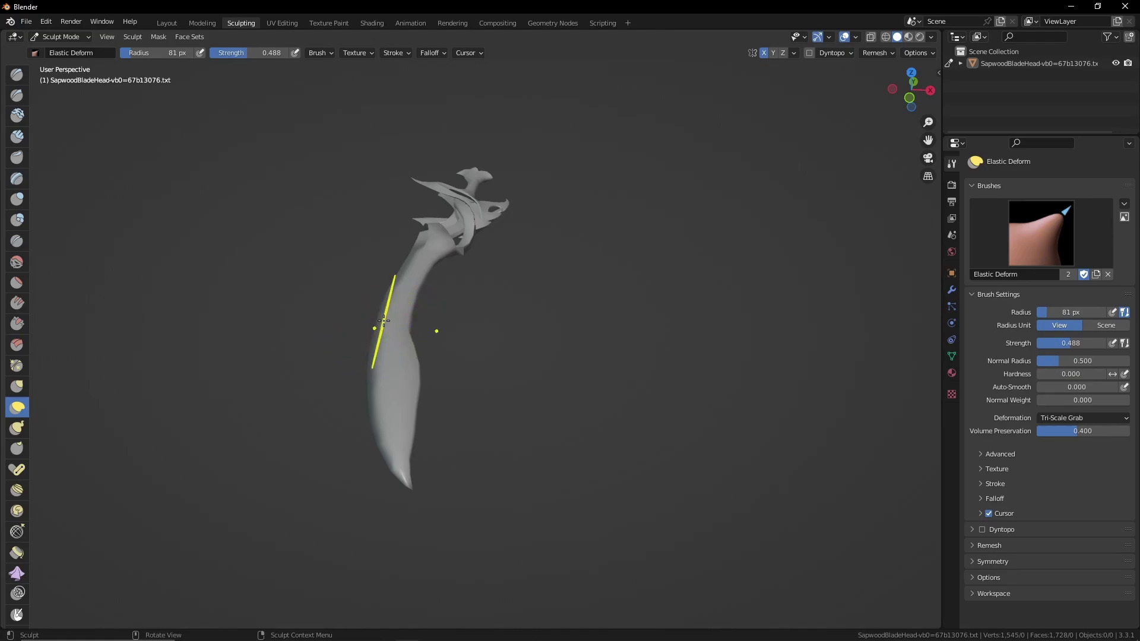
middle_drag(465, 275, 475, 267)
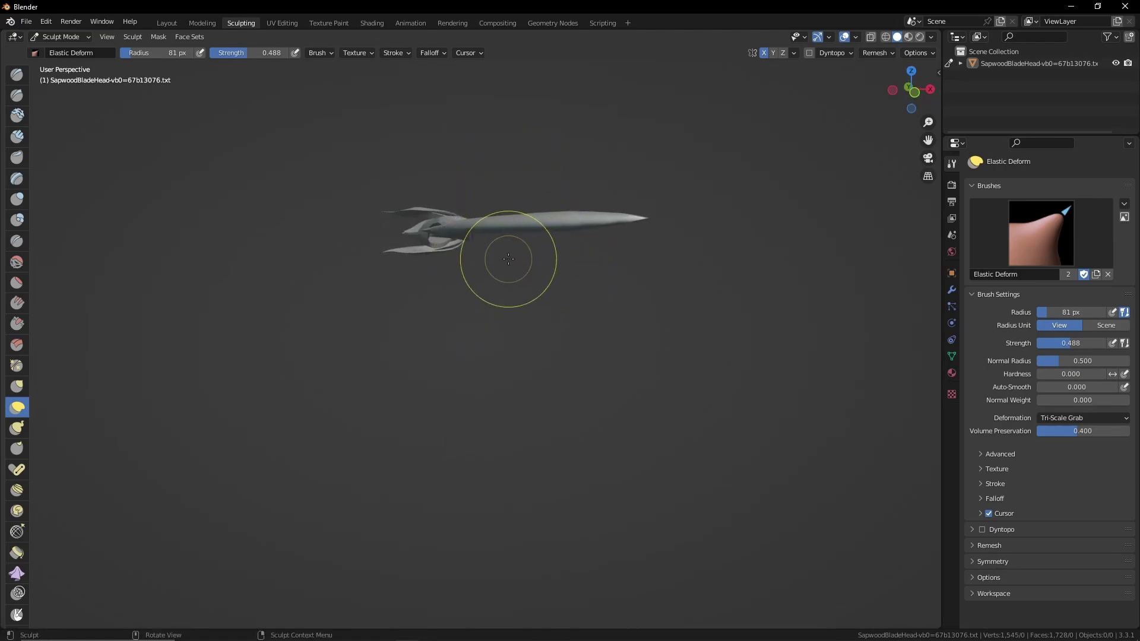
drag(509, 259, 506, 279)
- Set the sculpting mirror symmetry to the Y axis only and check the mirrored brush point along the blade
click(783, 53)
click(760, 53)
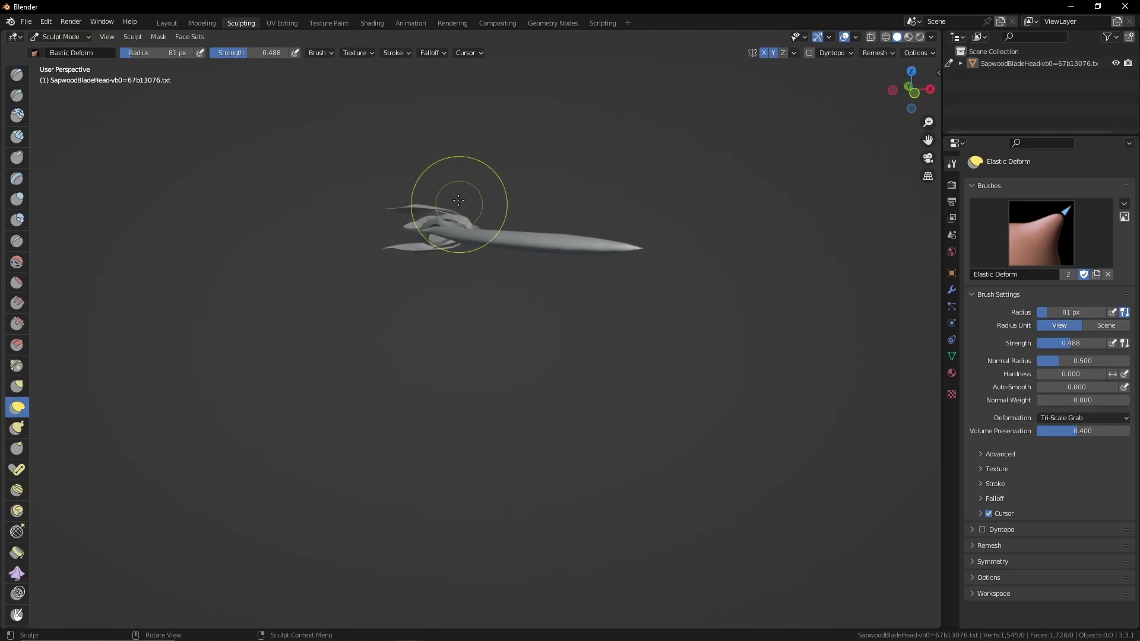
middle_drag(619, 121, 649, 165)
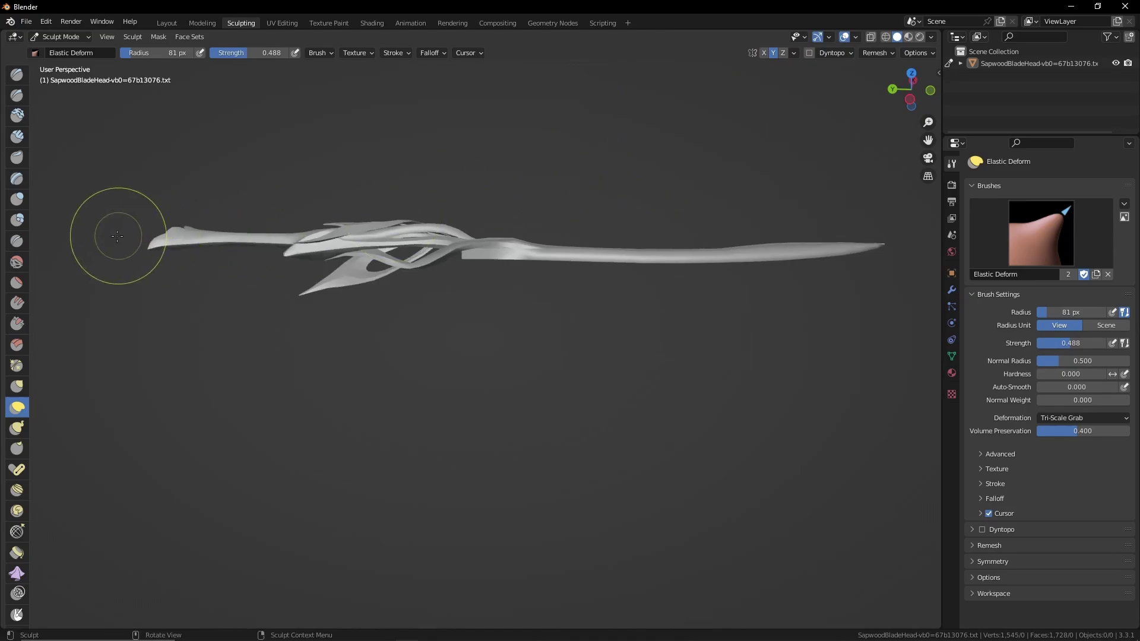
middle_drag(788, 250, 467, 301)
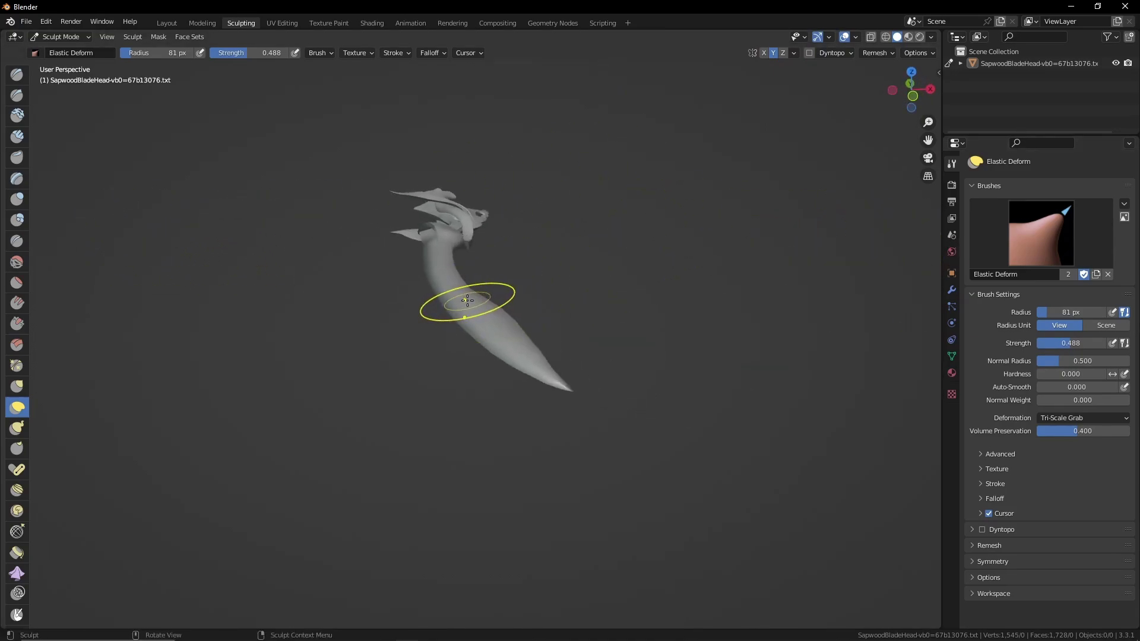
middle_drag(491, 326, 547, 255)
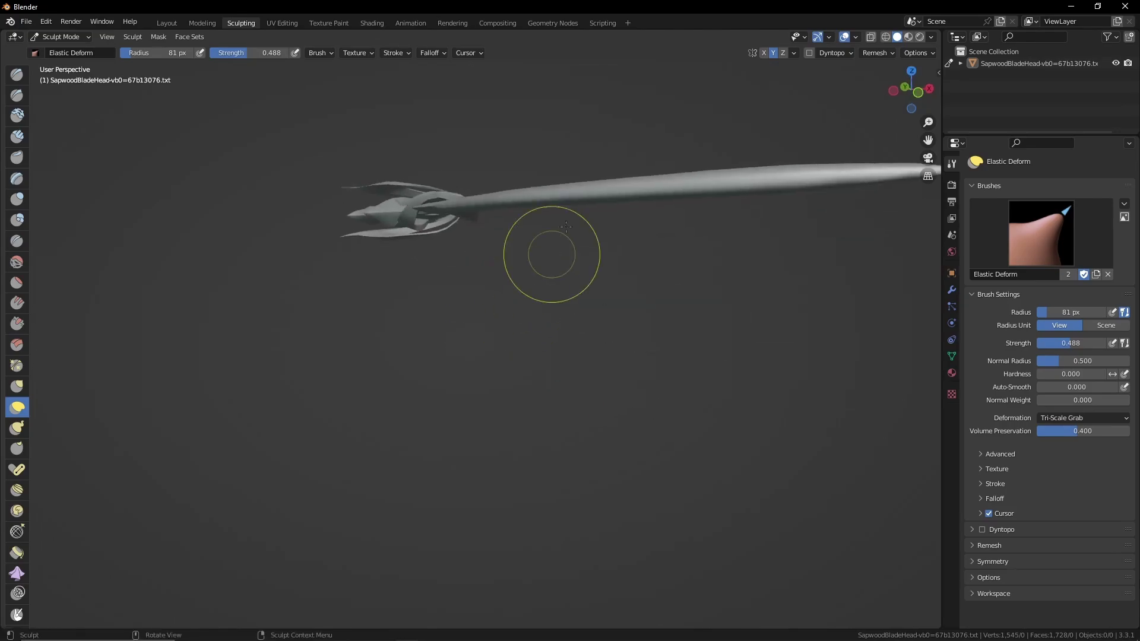
middle_drag(687, 158, 796, 3)
- In the top view, reshape the upper part of the blade below the guard with an Elastic Deform stroke
click(911, 79)
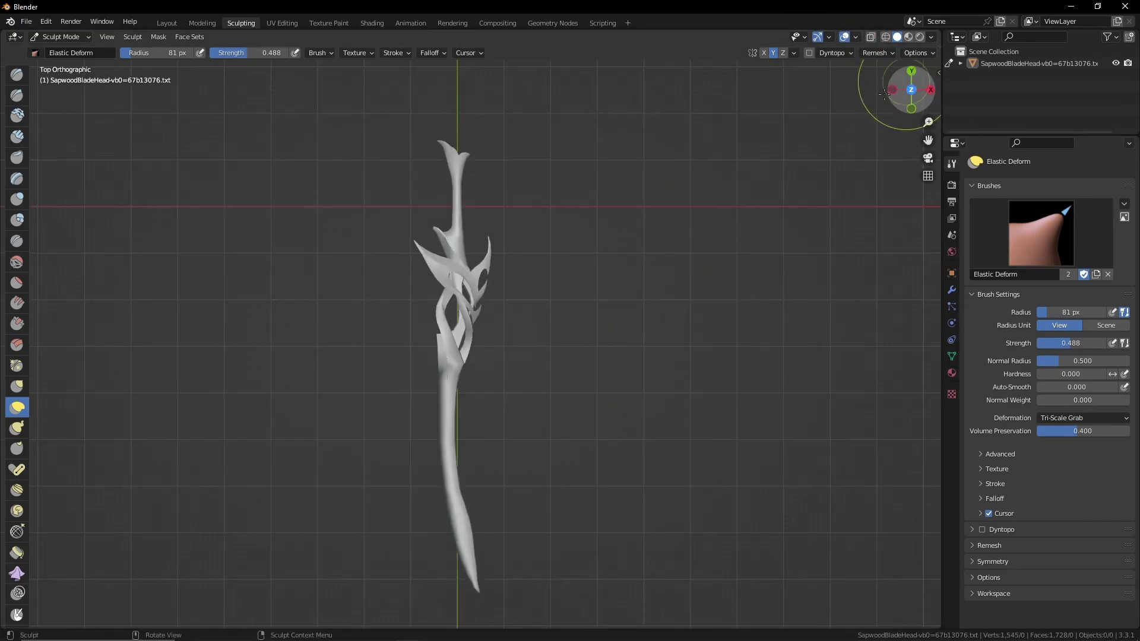
shift+middle_drag(555, 304, 572, 240)
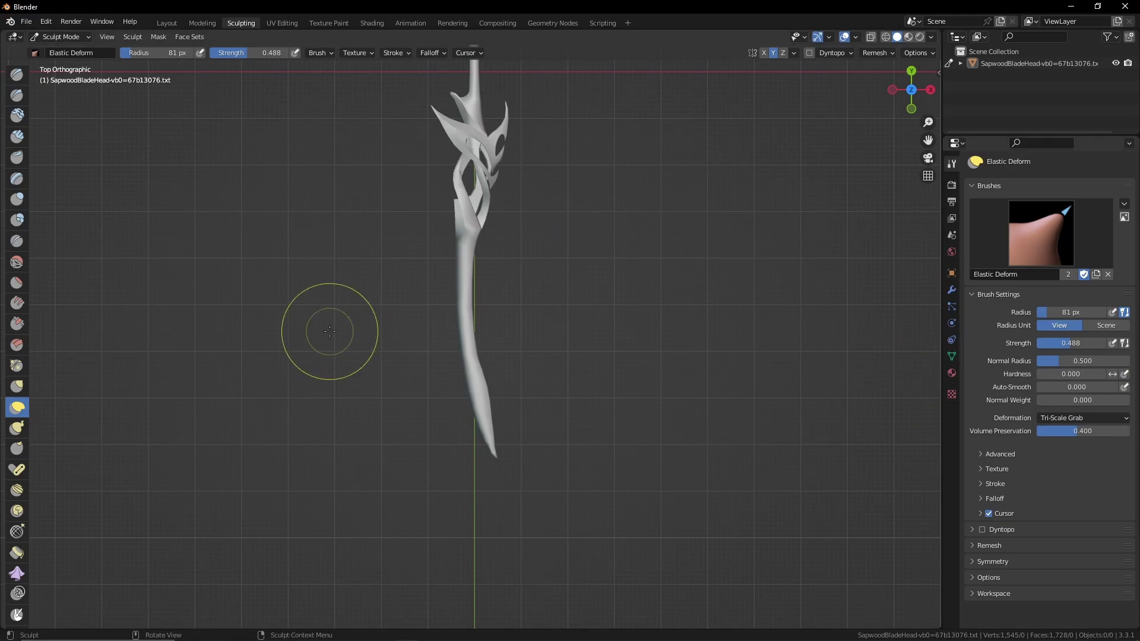
mouse_move(462, 282)
mouse_down()
mouse_move(459, 299)
mouse_move(465, 271)
mouse_move(437, 261)
mouse_move(498, 291)
mouse_move(494, 416)
mouse_move(585, 219)
mouse_move(415, 220)
mouse_up()
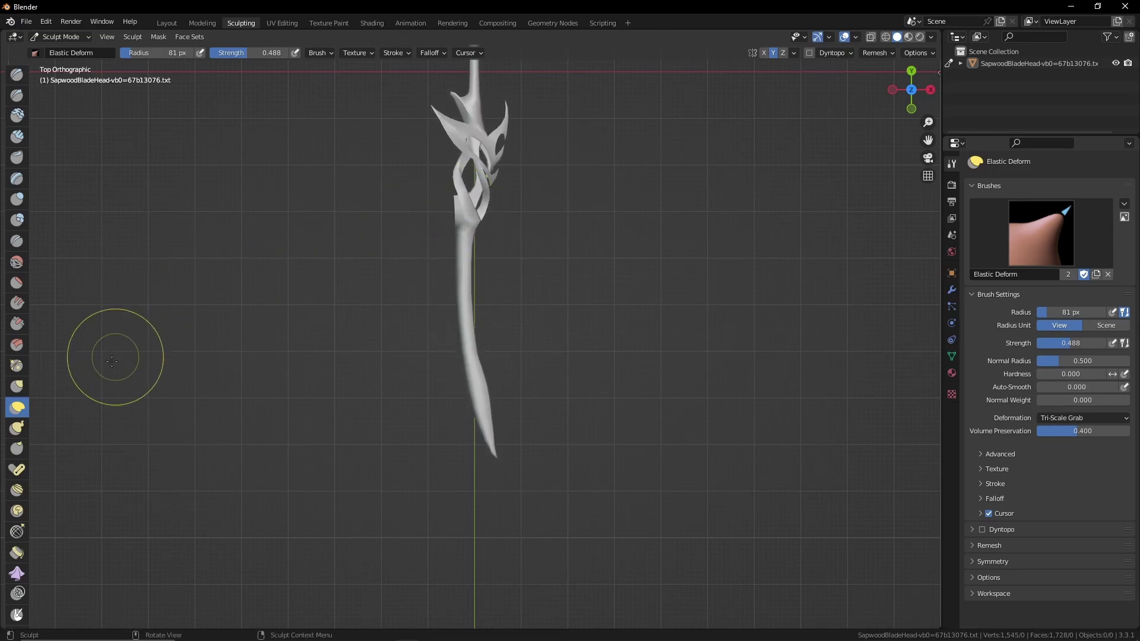
- Bend the straight blade into a smooth curve with its tip swept outward, using the Elastic Deform brush at 81 px radius
click(19, 405)
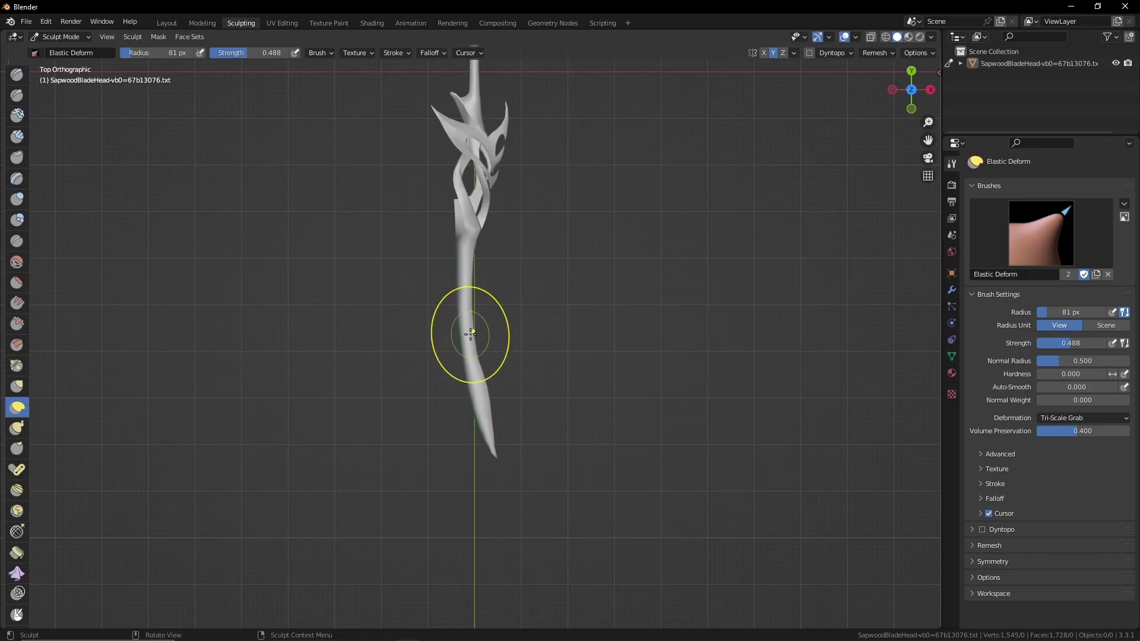
scroll(471, 334, up, 2)
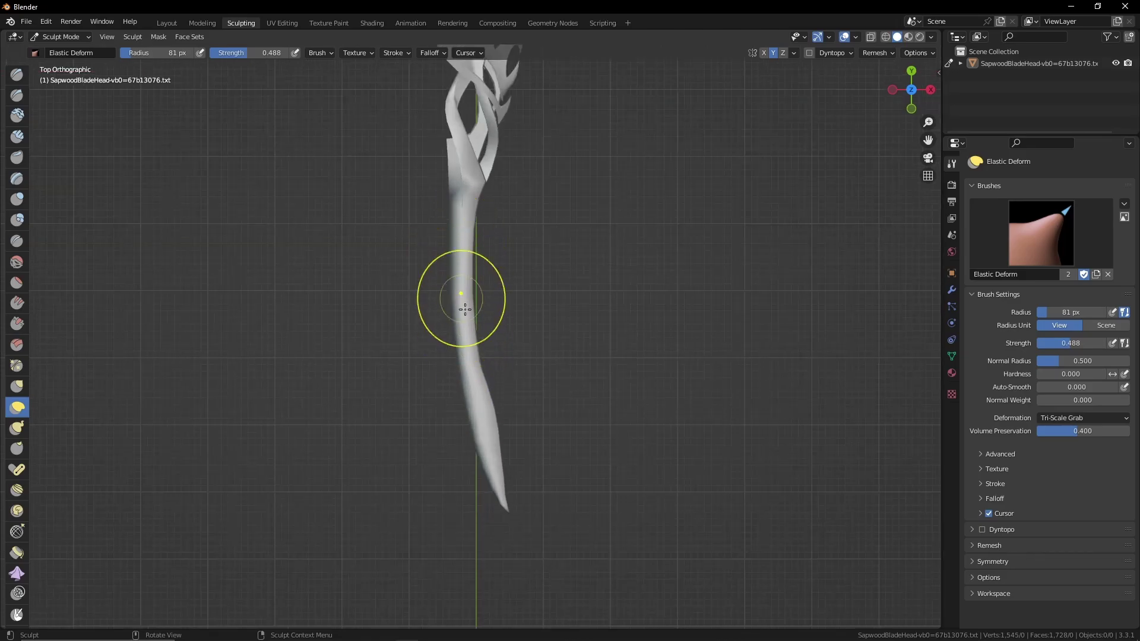
mouse_move(462, 296)
mouse_down()
mouse_move(444, 310)
mouse_move(456, 352)
mouse_move(442, 404)
mouse_up()
drag(469, 424, 458, 437)
drag(500, 511, 512, 501)
drag(449, 289, 458, 292)
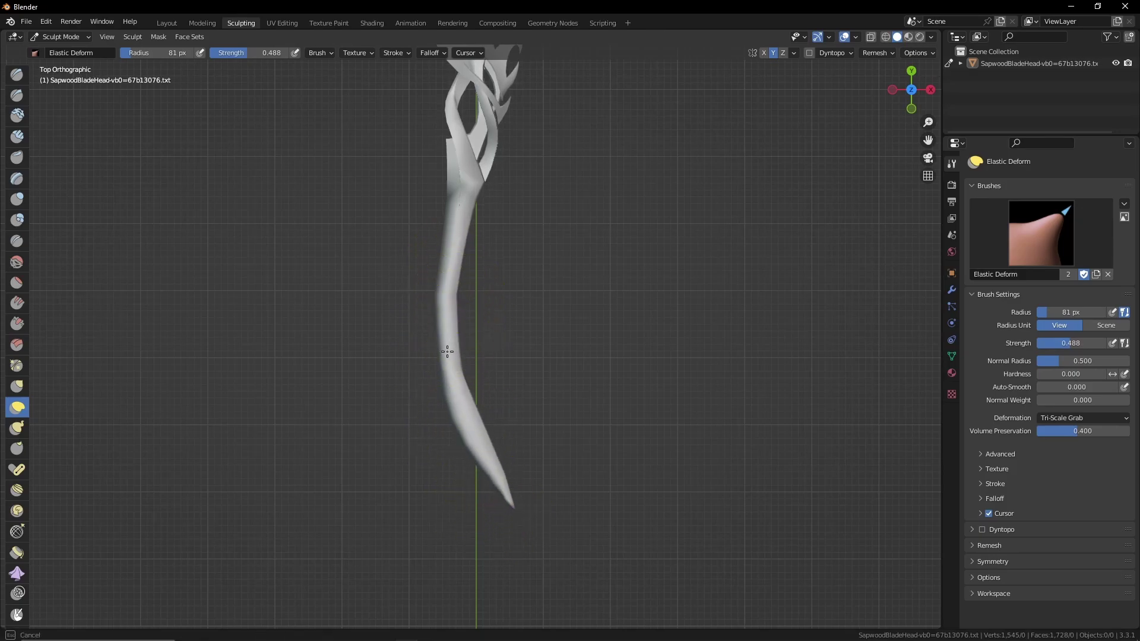
drag(447, 352, 460, 380)
drag(507, 499, 522, 482)
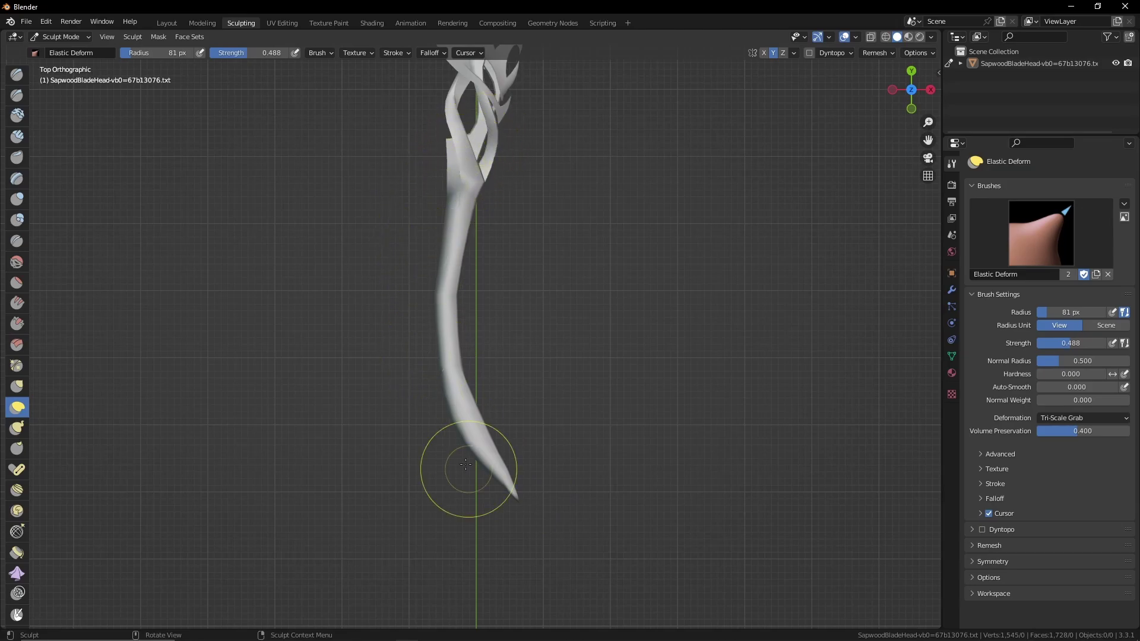
drag(461, 432, 438, 446)
mouse_move(443, 354)
mouse_down()
mouse_move(423, 347)
mouse_move(411, 310)
mouse_move(447, 302)
mouse_up()
drag(433, 326, 445, 345)
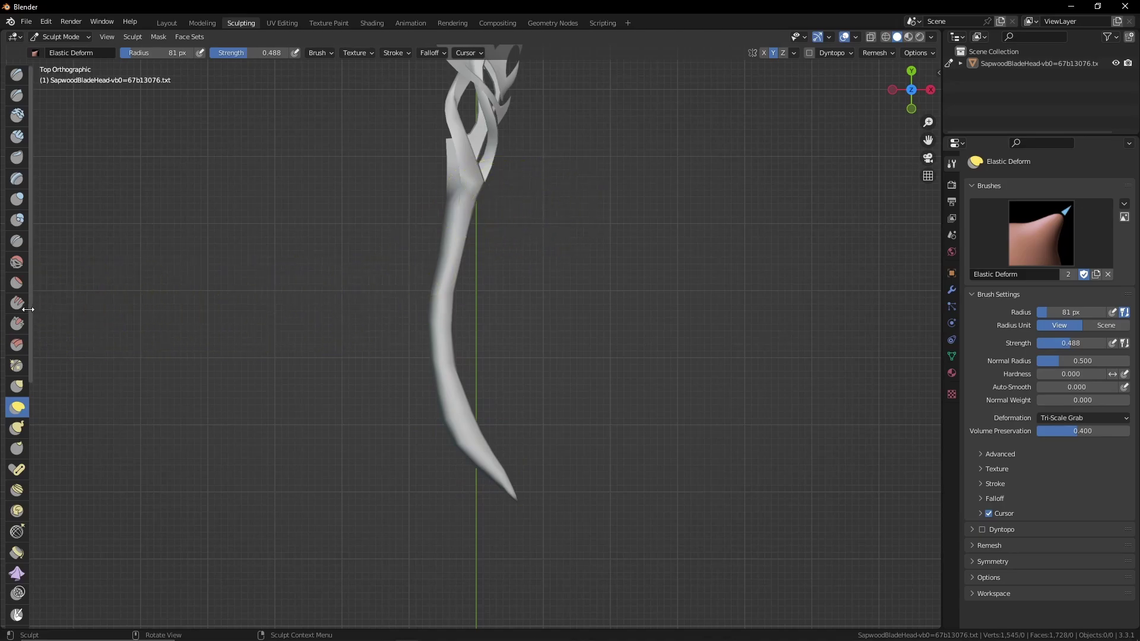
- Switch to the Inflate brush and set its radius to 13 px for working on the blade in the right side view
click(17, 200)
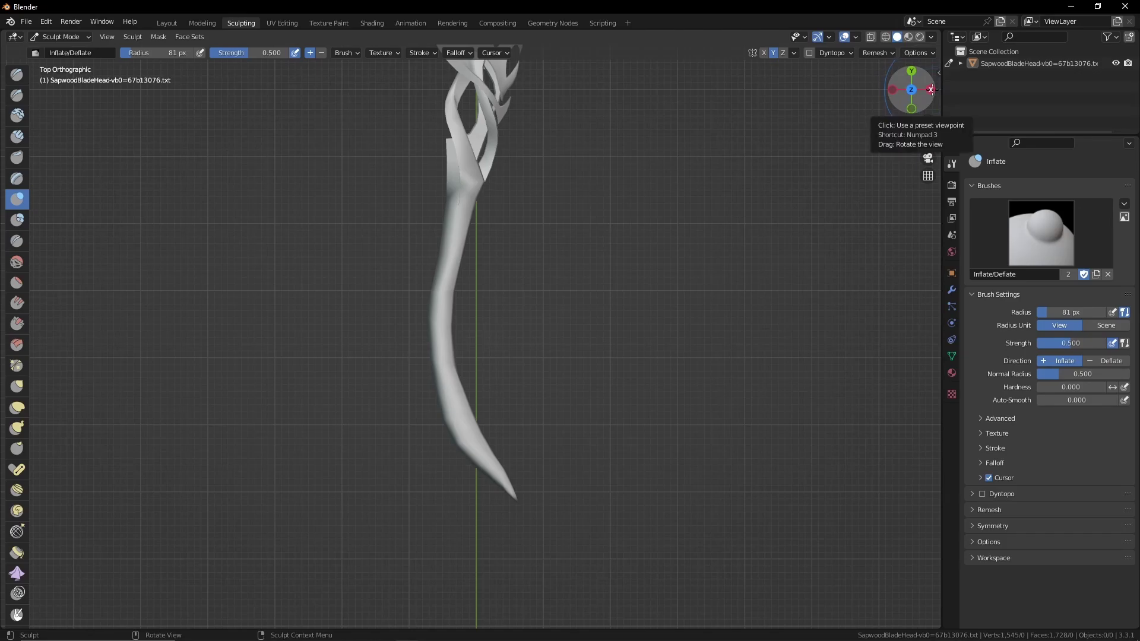
middle_drag(551, 403, 475, 303)
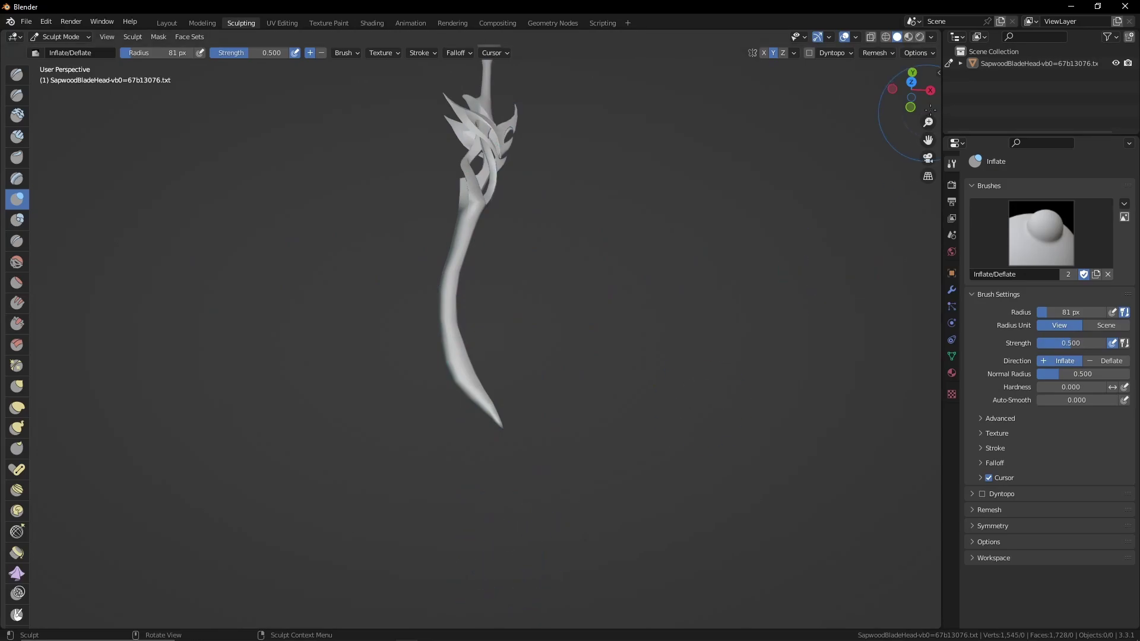
click(930, 90)
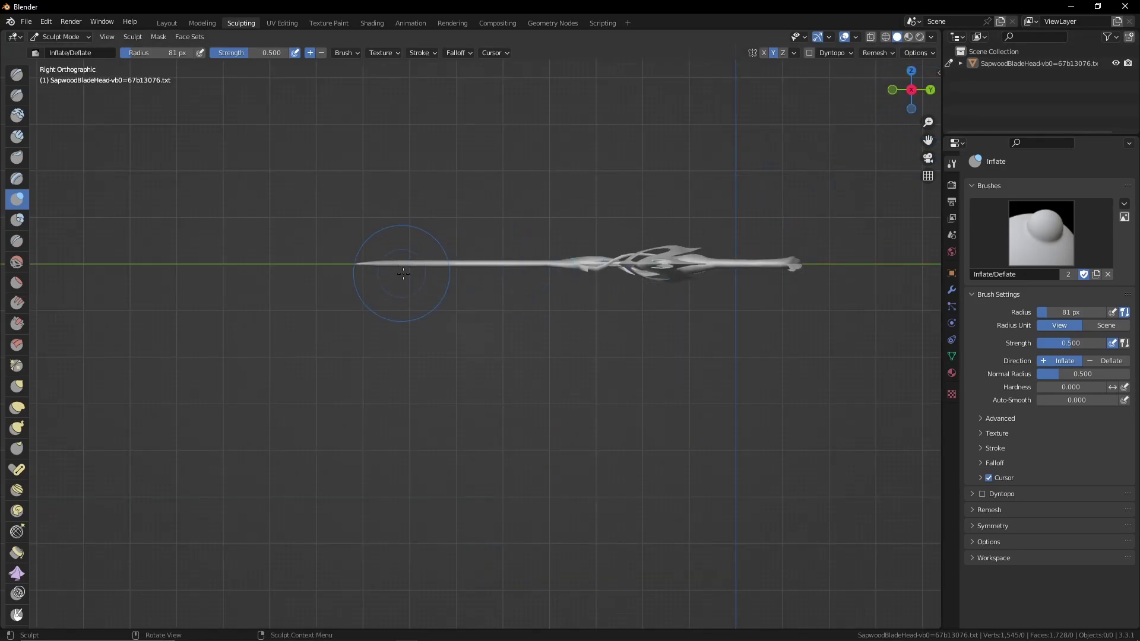
scroll(410, 272, up, 1)
right_click(443, 246)
drag(390, 244, 385, 242)
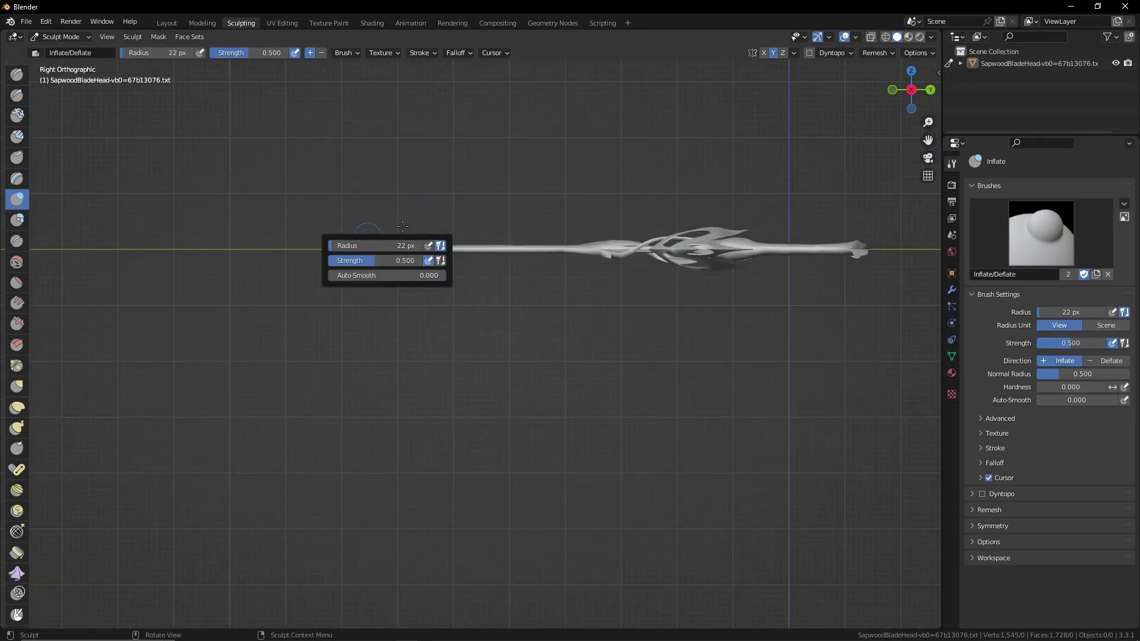
right_click(536, 252)
drag(487, 250, 480, 251)
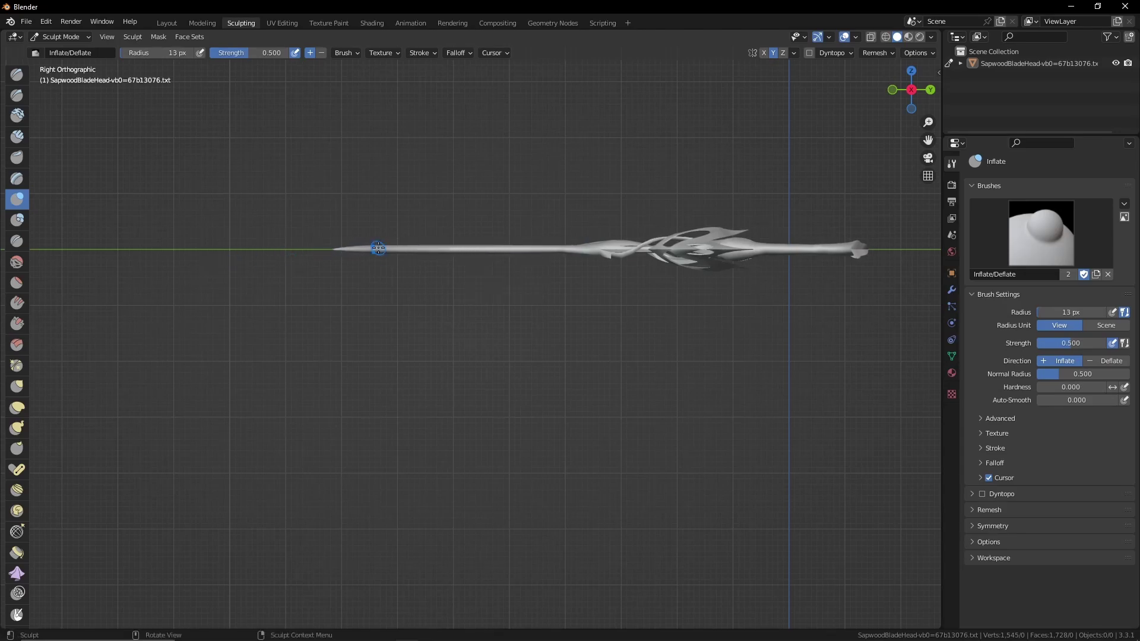
- Thicken the blade from the right side view along its length with the Inflate brush at 60 px radius and 0.744 strength
middle_drag(479, 201, 443, 321)
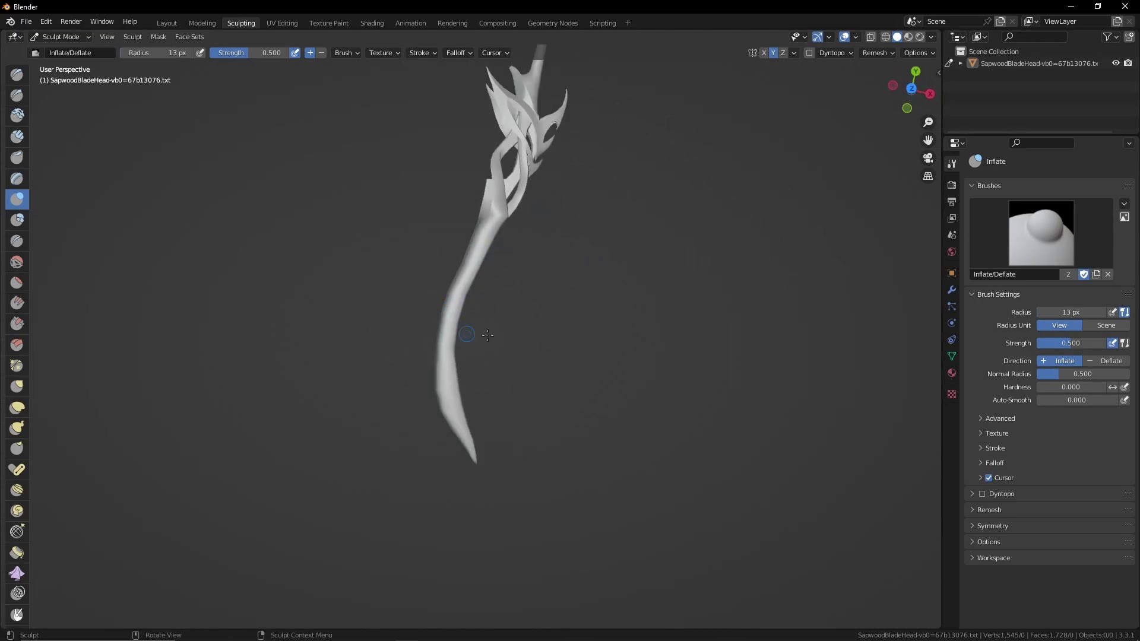
click(930, 94)
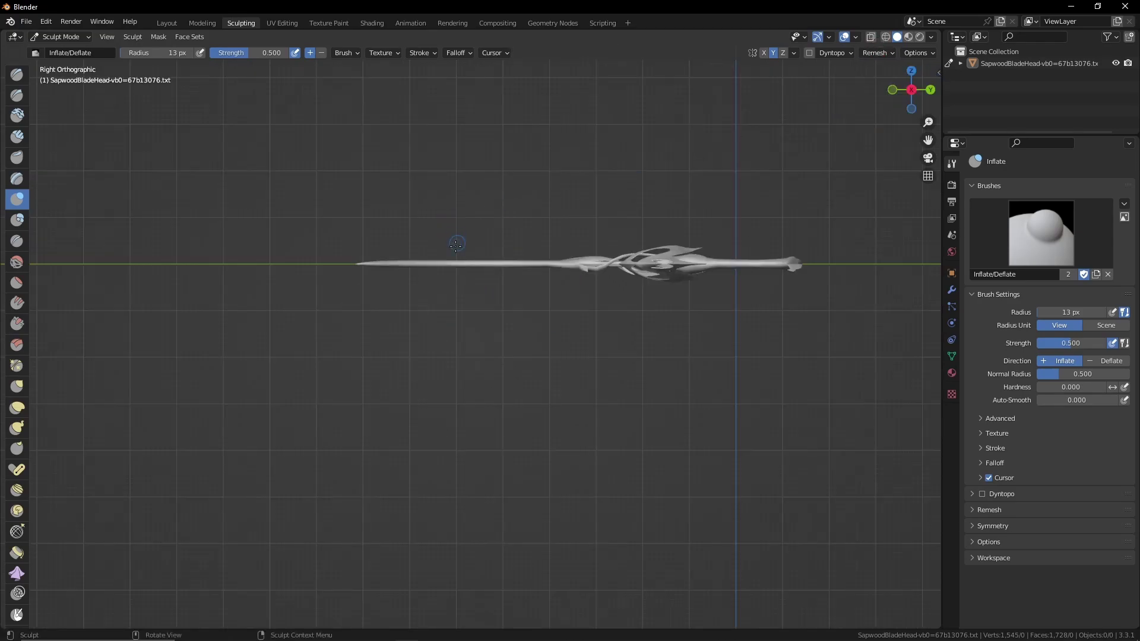
right_click(393, 262)
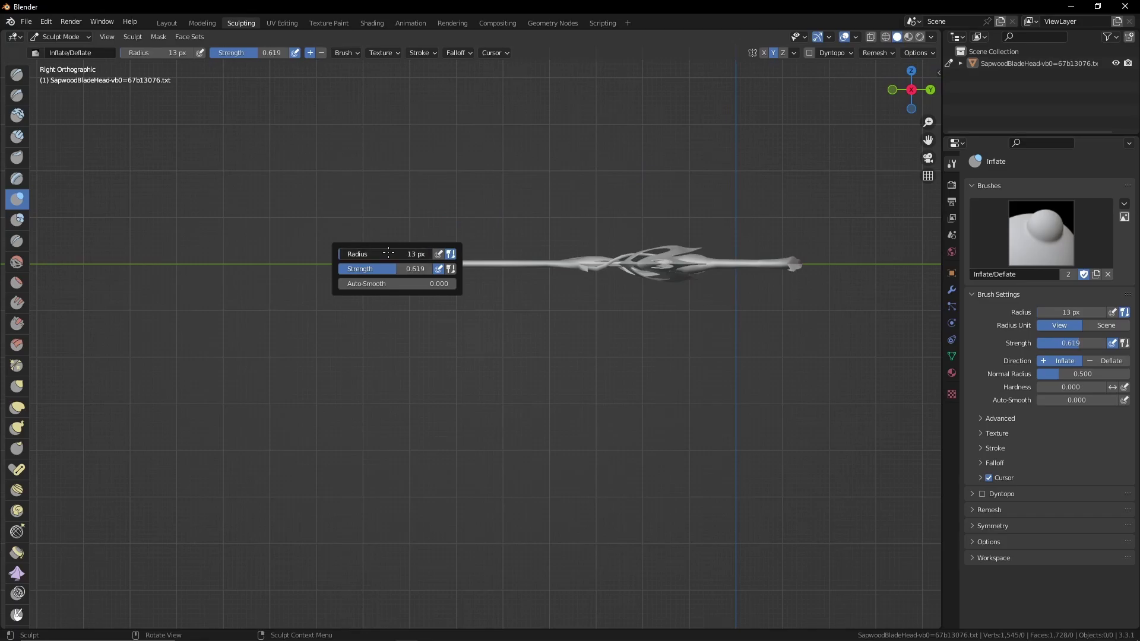
scroll(456, 273, up, 6)
shift+middle_drag(453, 121, 448, 312)
right_click(448, 312)
drag(391, 326, 402, 326)
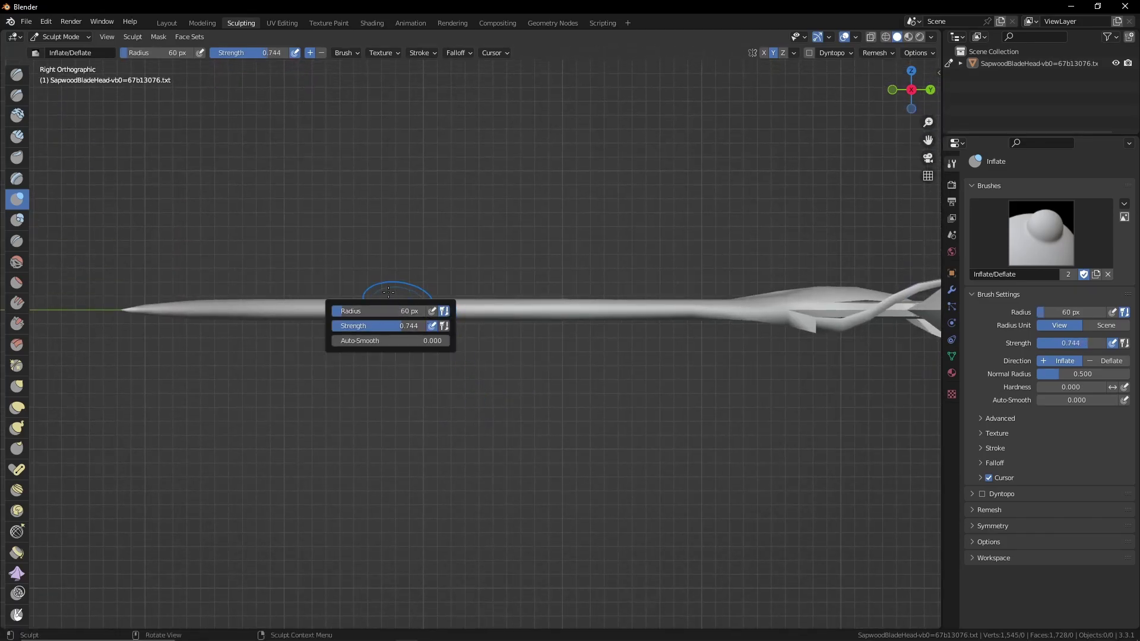
click(216, 310)
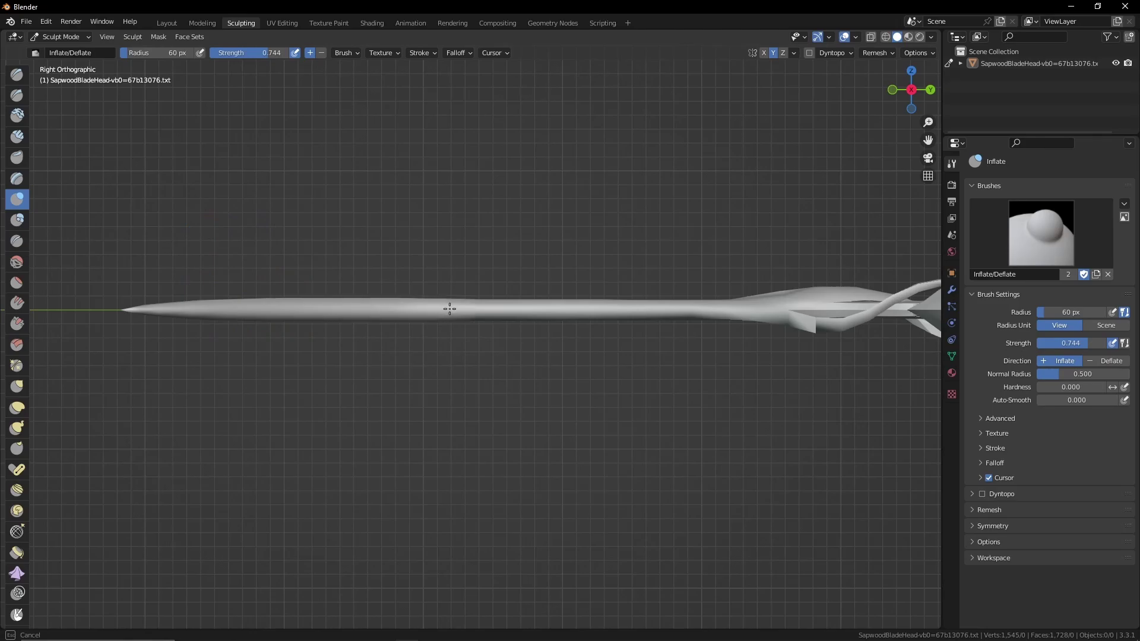
drag(684, 305, 256, 309)
- Inflate the opposite side of the blade from tip to hilt in the left side view
mouse_move(256, 308)
middle_down()
mouse_move(543, 267)
mouse_move(620, 294)
mouse_move(540, 322)
mouse_move(707, 241)
middle_up()
click(911, 90)
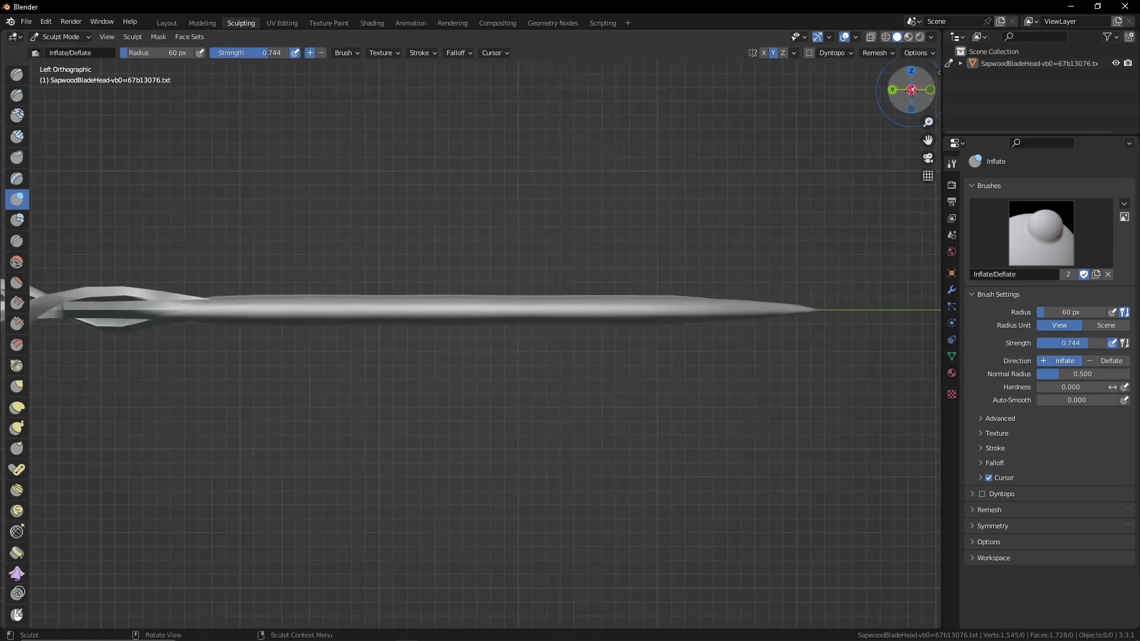
drag(769, 305, 433, 305)
drag(230, 303, 269, 311)
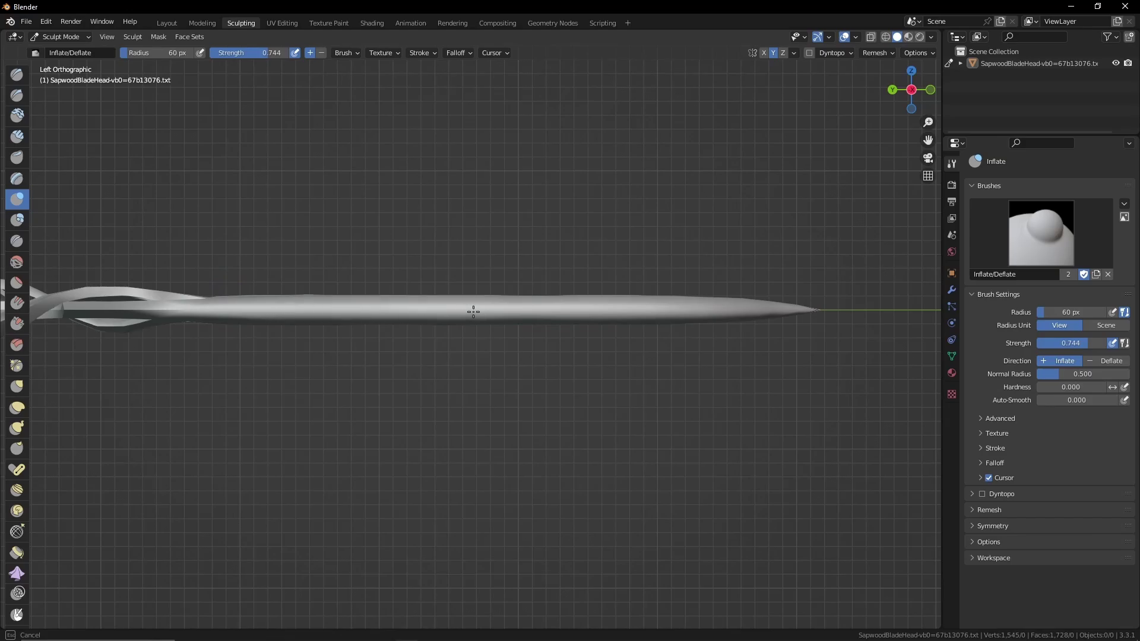
drag(721, 311, 704, 310)
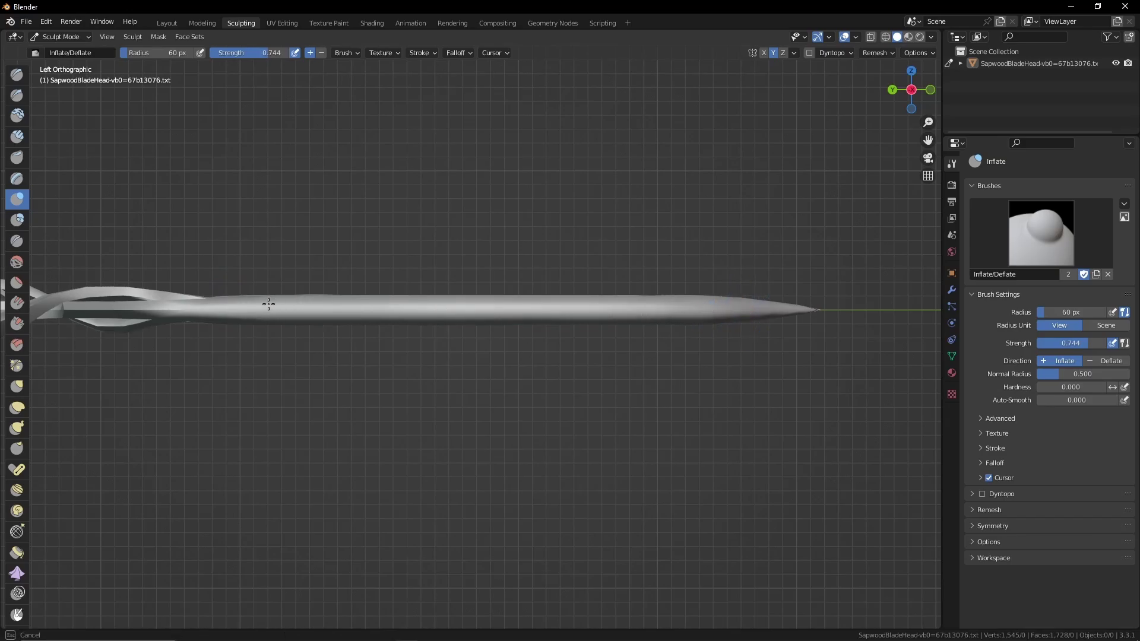
drag(268, 304, 205, 303)
- Inflate the middle and tip end of the blade from its right side to even out the thickness
mouse_move(466, 243)
middle_down()
mouse_move(421, 291)
mouse_move(357, 318)
mouse_move(316, 247)
mouse_move(407, 311)
middle_up()
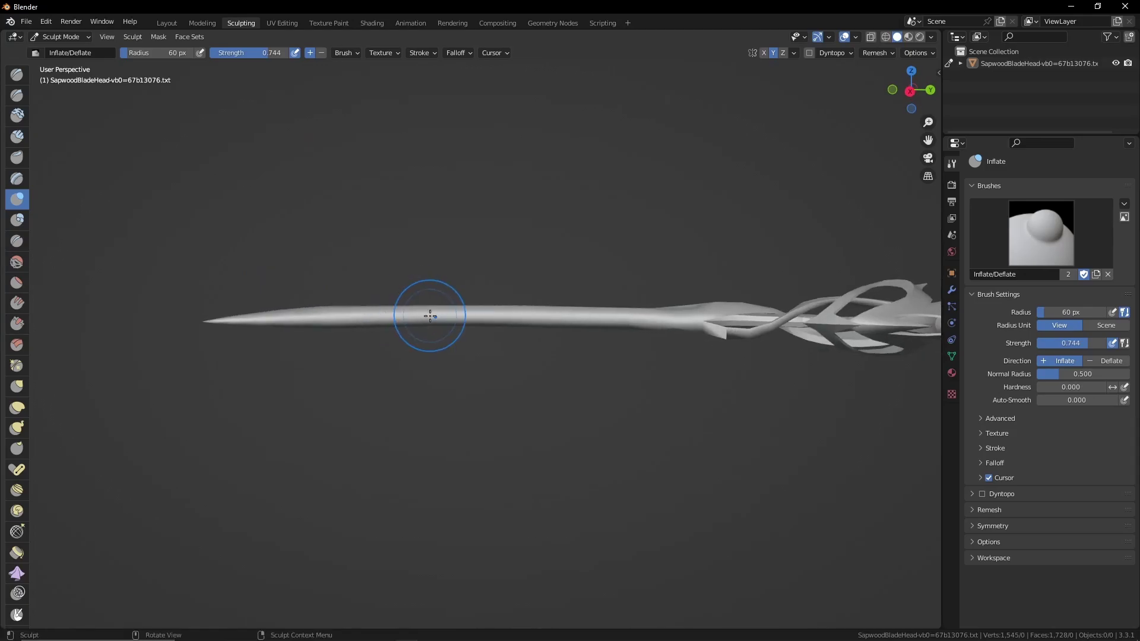
mouse_move(430, 316)
mouse_down()
mouse_move(535, 315)
mouse_move(398, 328)
mouse_up()
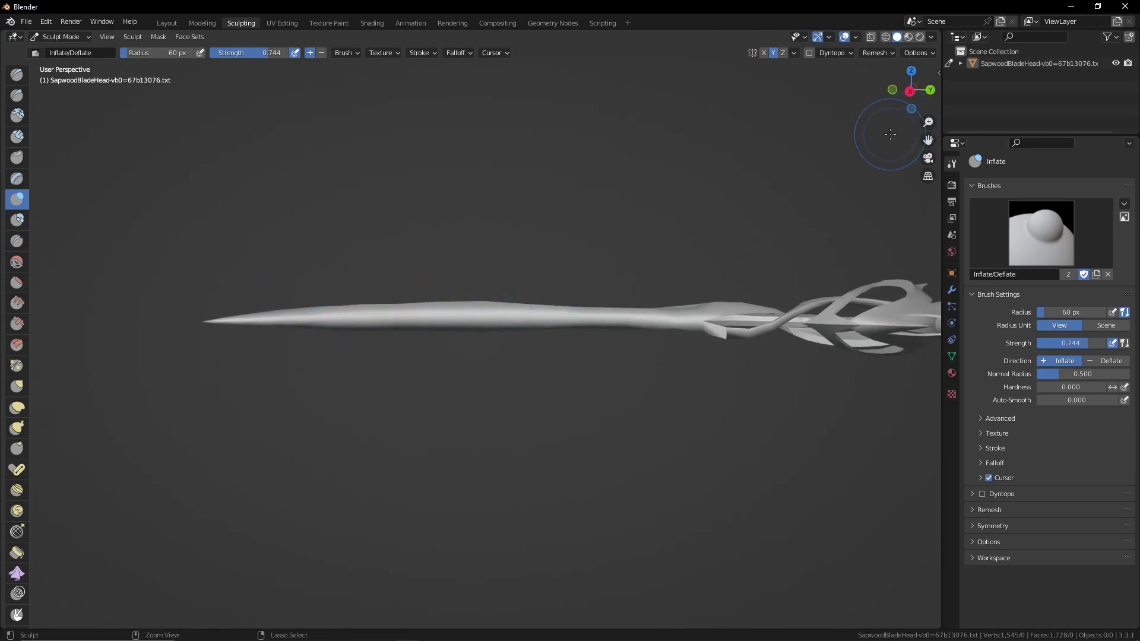
click(910, 90)
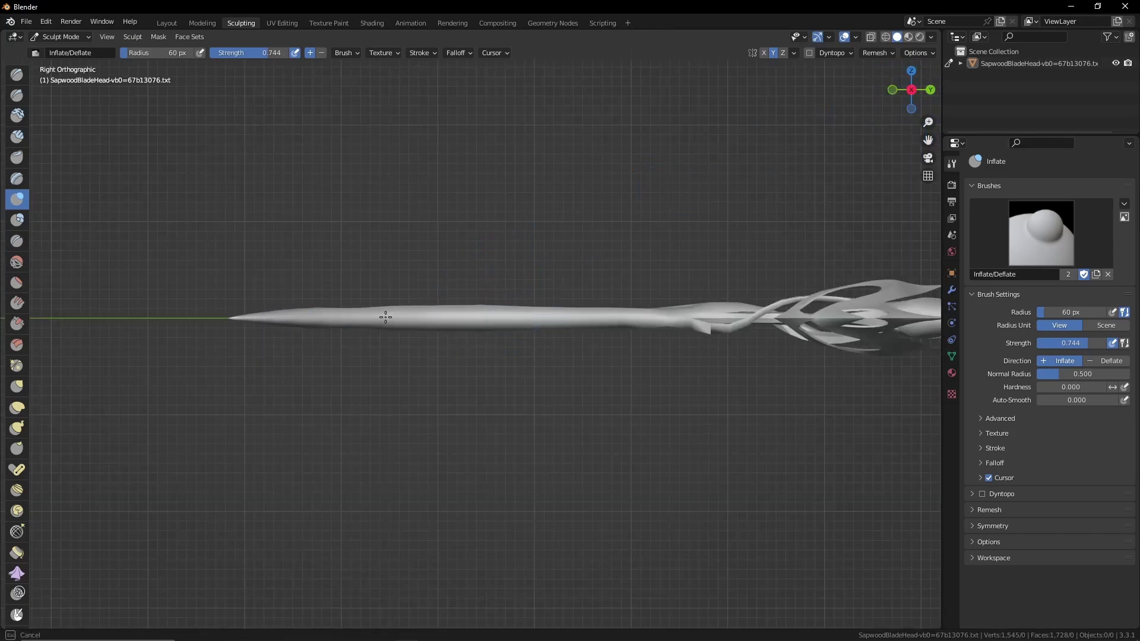
scroll(526, 313, up, 3)
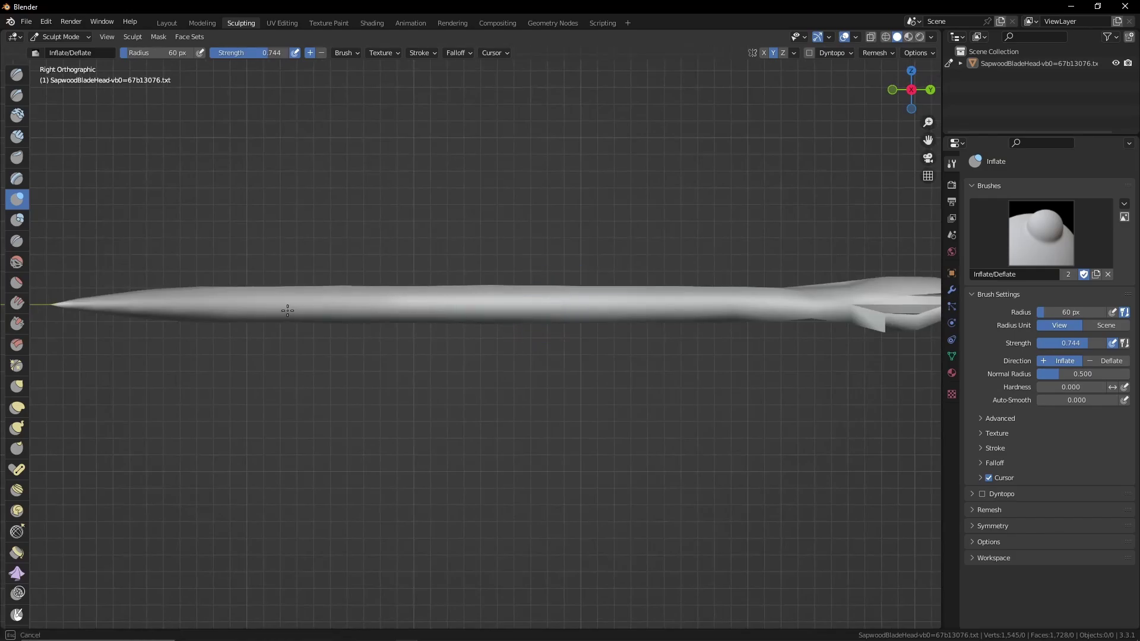
- Switch to the Flatten brush, try a stroke on the blade's outer edge and undo it
middle_drag(501, 299, 570, 245)
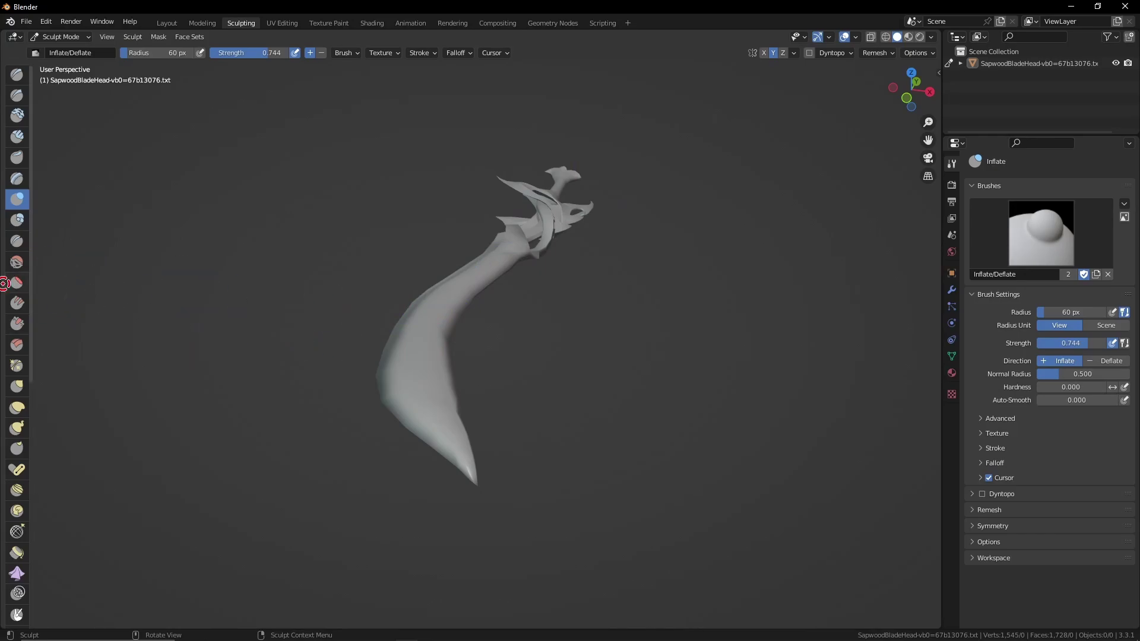
click(24, 283)
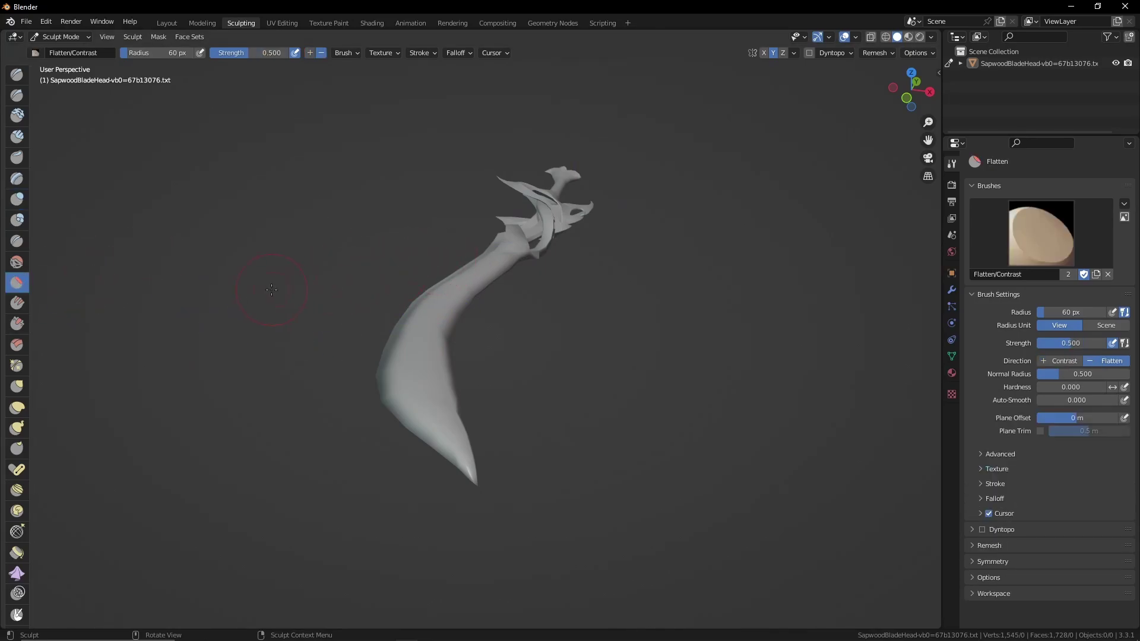
middle_drag(442, 348, 599, 384)
mouse_move(361, 318)
mouse_down()
mouse_move(580, 364)
mouse_move(526, 363)
mouse_move(506, 360)
mouse_move(611, 346)
mouse_move(534, 363)
mouse_move(419, 349)
mouse_up()
key(ctrl+z)
- Flatten the blade's surfaces along its edges from hilt to tip with the Flatten brush at 60 px radius and 0.500 strength
middle_drag(402, 345, 537, 315)
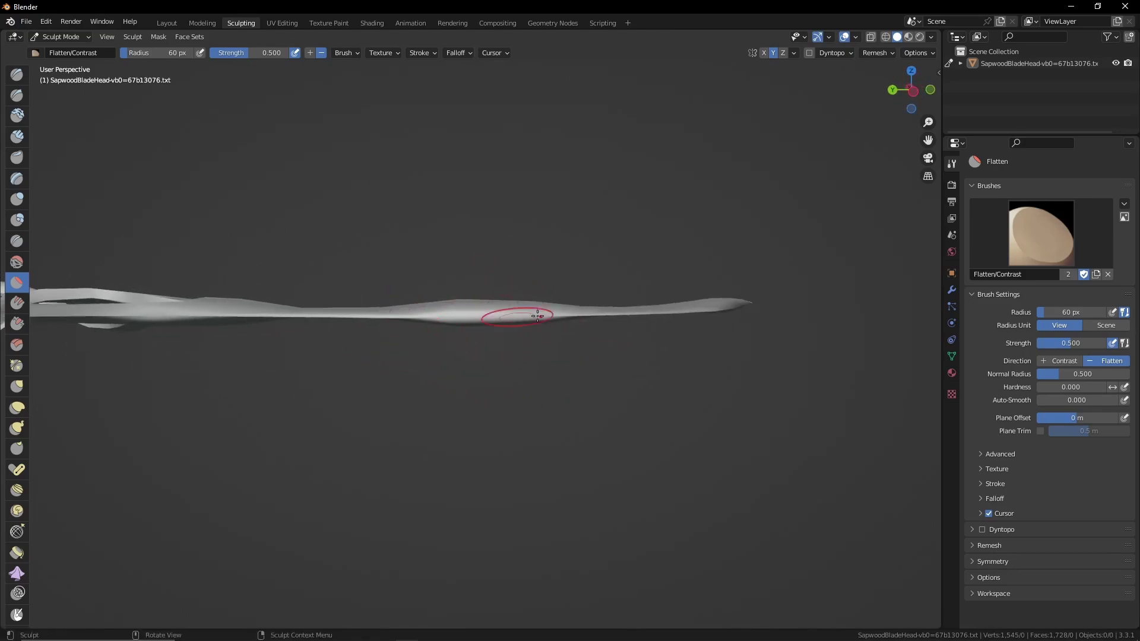
middle_drag(579, 325, 597, 317)
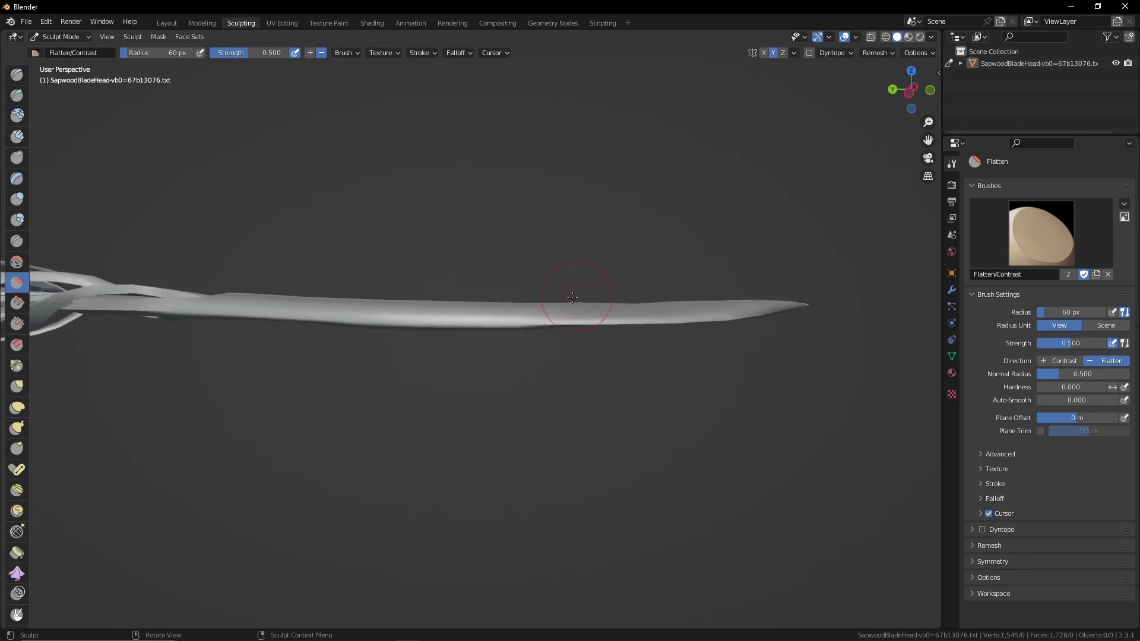
drag(484, 302, 459, 303)
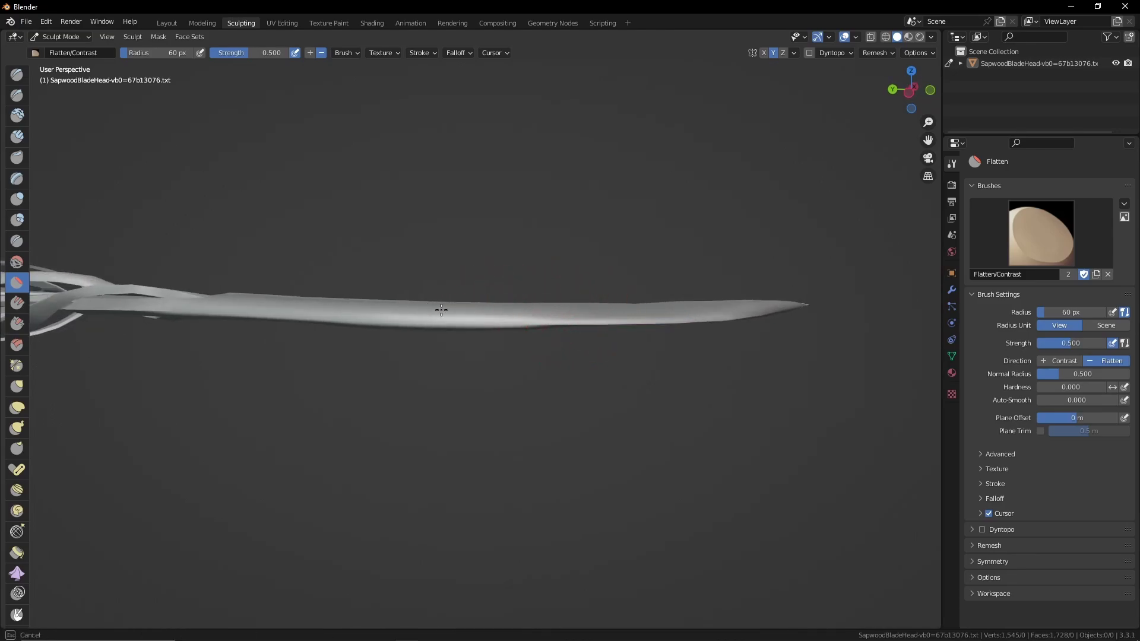
mouse_move(414, 304)
middle_down()
mouse_move(465, 310)
mouse_move(415, 313)
middle_up()
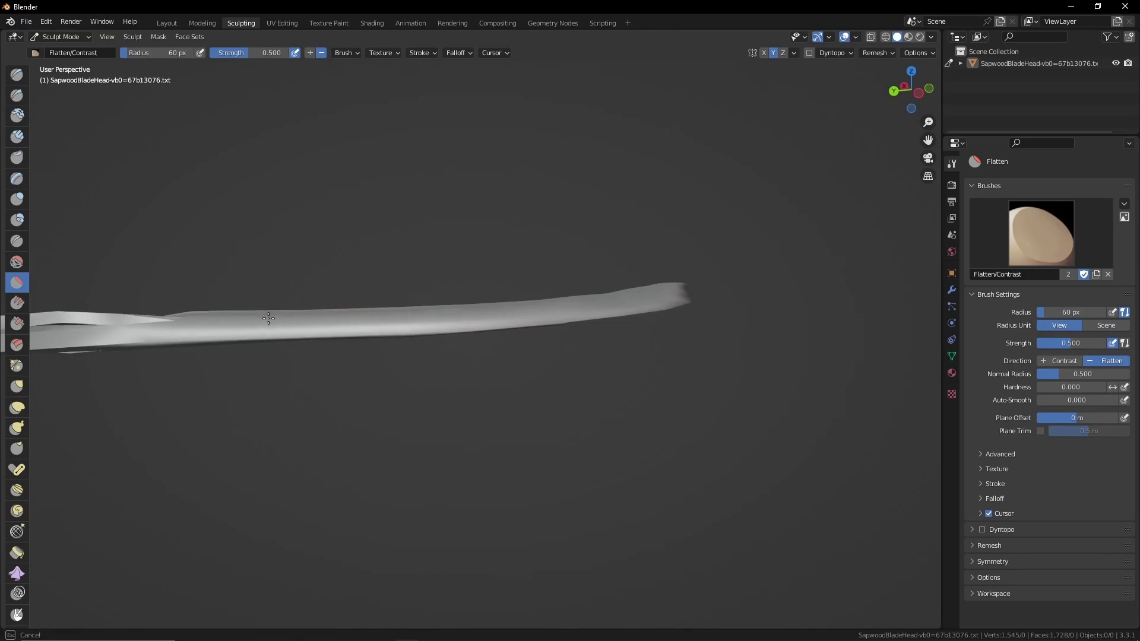
mouse_move(564, 311)
middle_down()
mouse_move(440, 311)
mouse_move(540, 310)
mouse_move(531, 304)
middle_up()
mouse_move(362, 292)
middle_down()
mouse_move(397, 326)
mouse_move(339, 326)
mouse_move(505, 291)
mouse_move(553, 257)
mouse_move(542, 241)
middle_up()
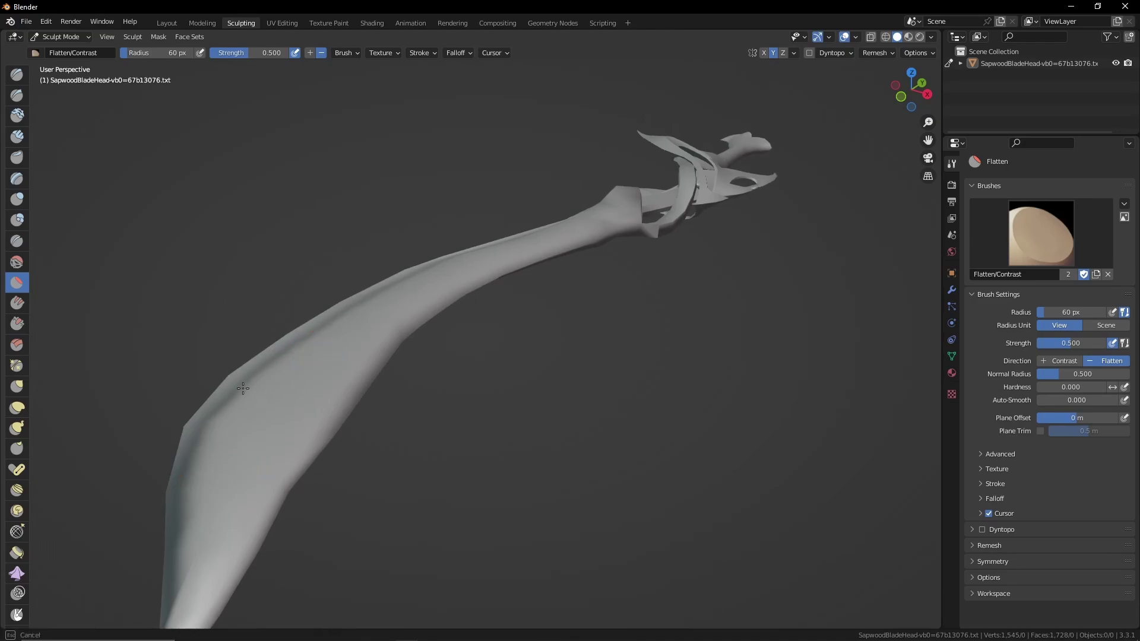
mouse_move(305, 356)
middle_down()
mouse_move(323, 408)
mouse_move(284, 361)
middle_up()
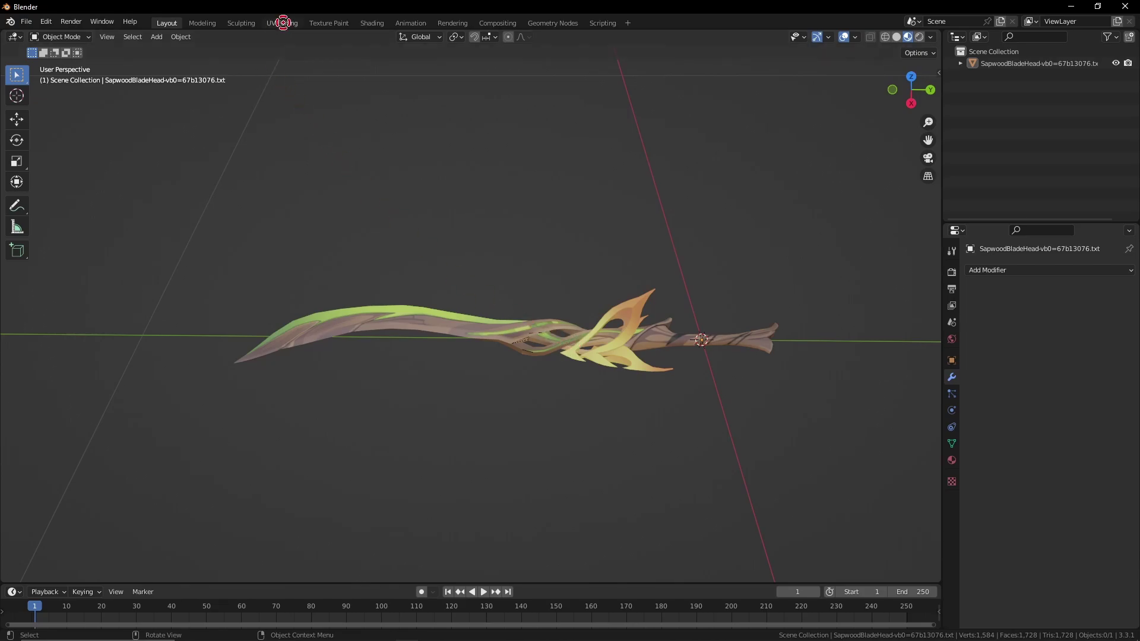
- Open the sword in the UV Editing workspace and select all its vertices in vertex mode to show the UV layout over its texture
click(282, 22)
scroll(184, 415, up, 5)
scroll(183, 415, down, 4)
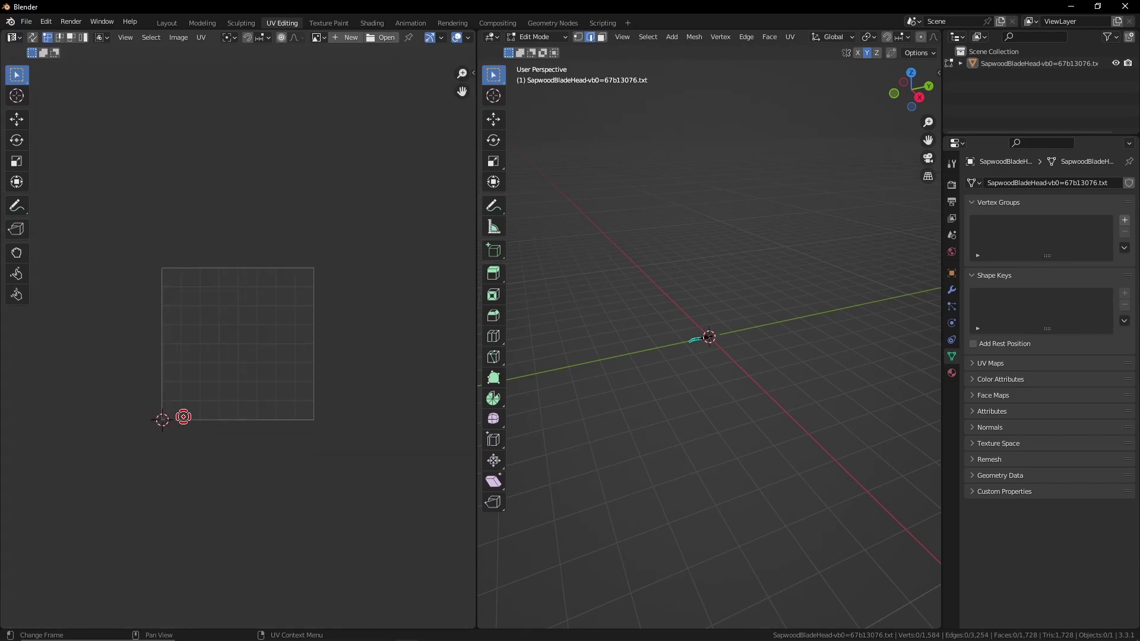
scroll(201, 412, up, 3)
scroll(647, 384, up, 8)
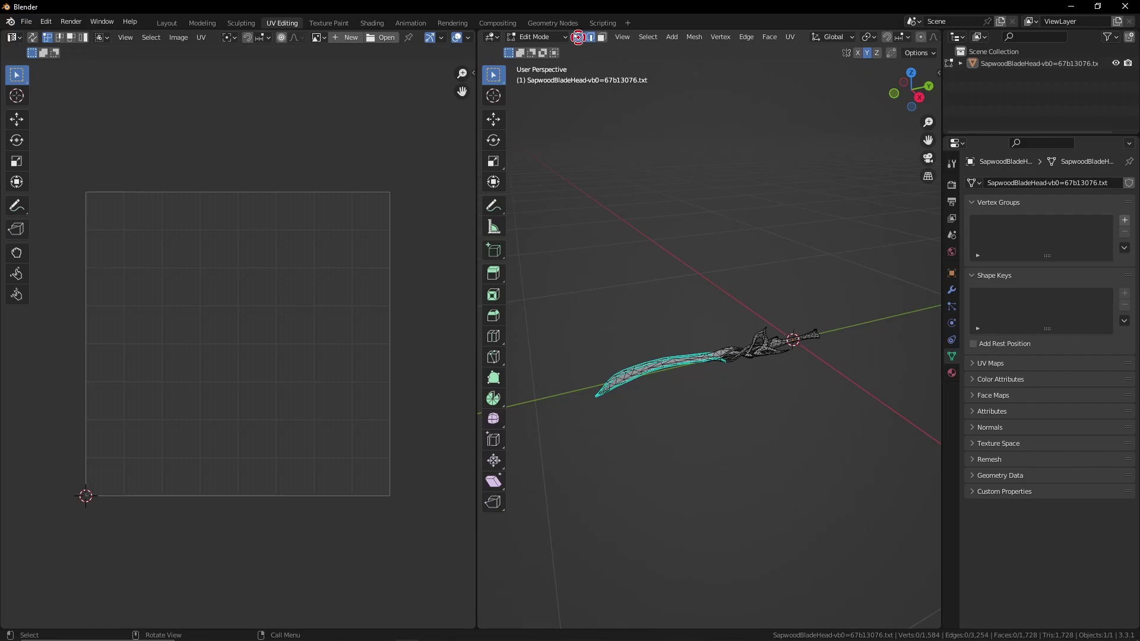
click(578, 37)
key(a)
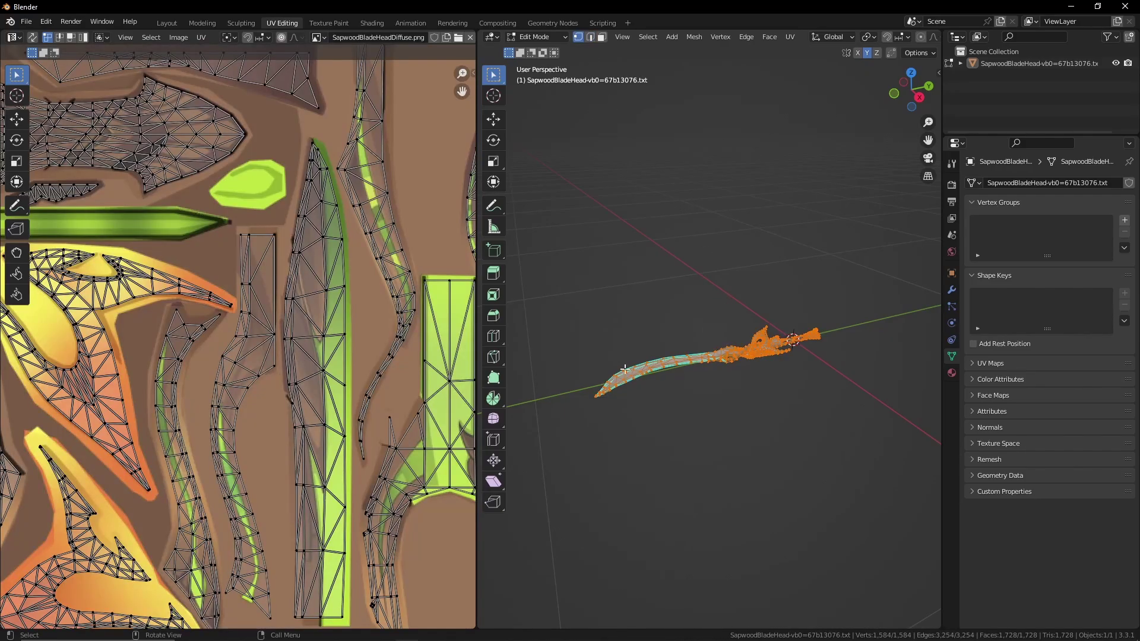
scroll(300, 345, down, 6)
scroll(220, 302, up, 2)
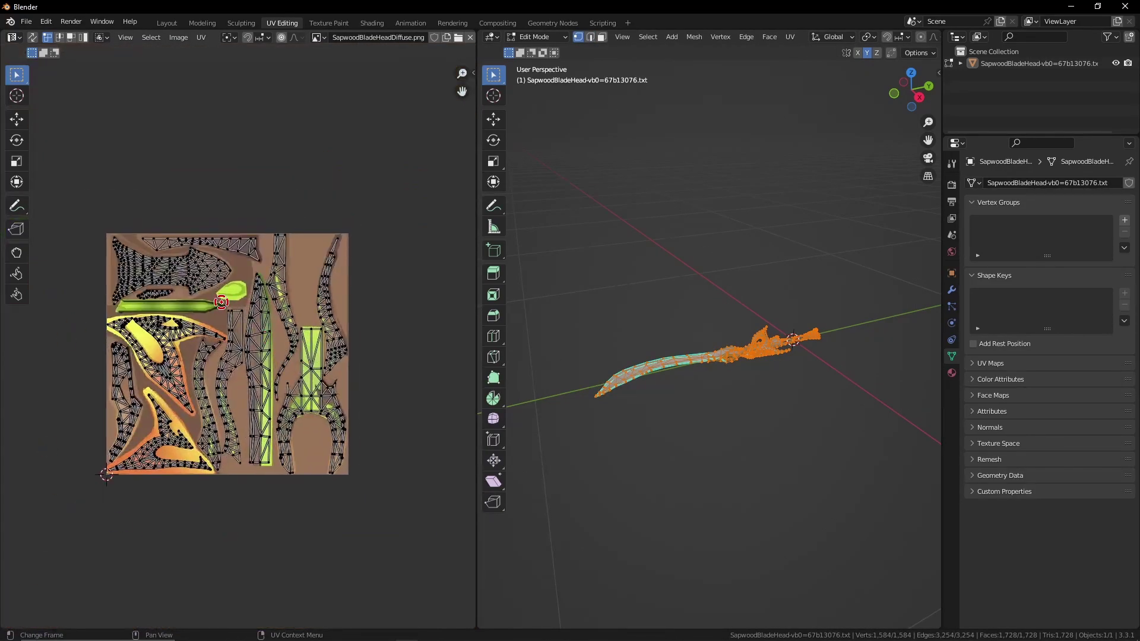
scroll(742, 356, up, 5)
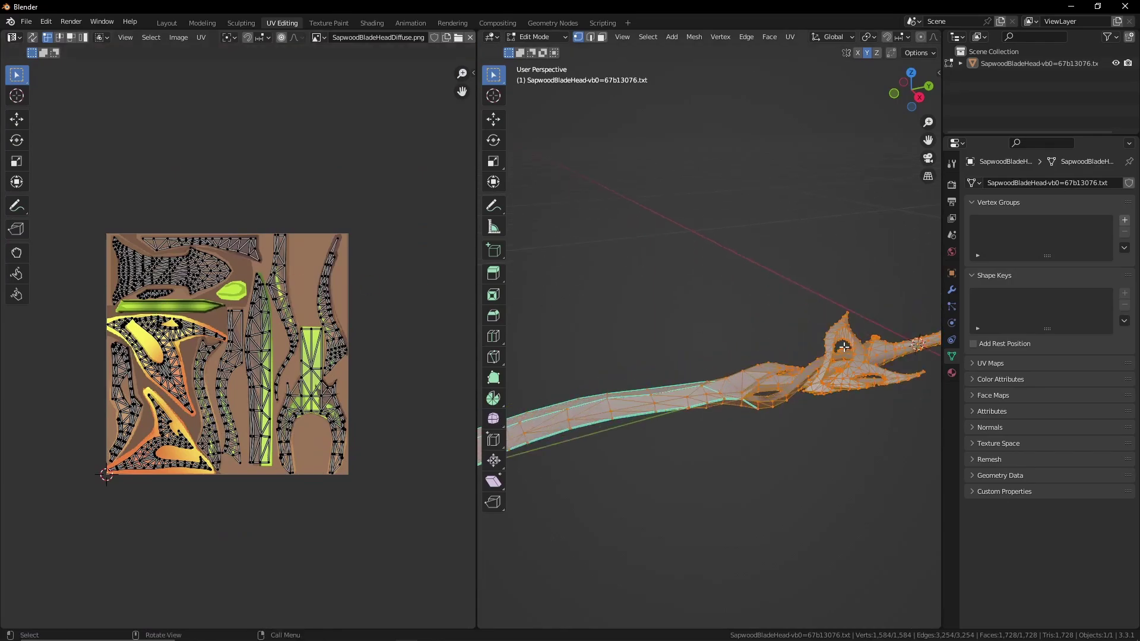
- Zoom in on the blade's UV islands and try selecting individual UV vertices and a single face over the texture
shift+middle_drag(766, 363, 809, 295)
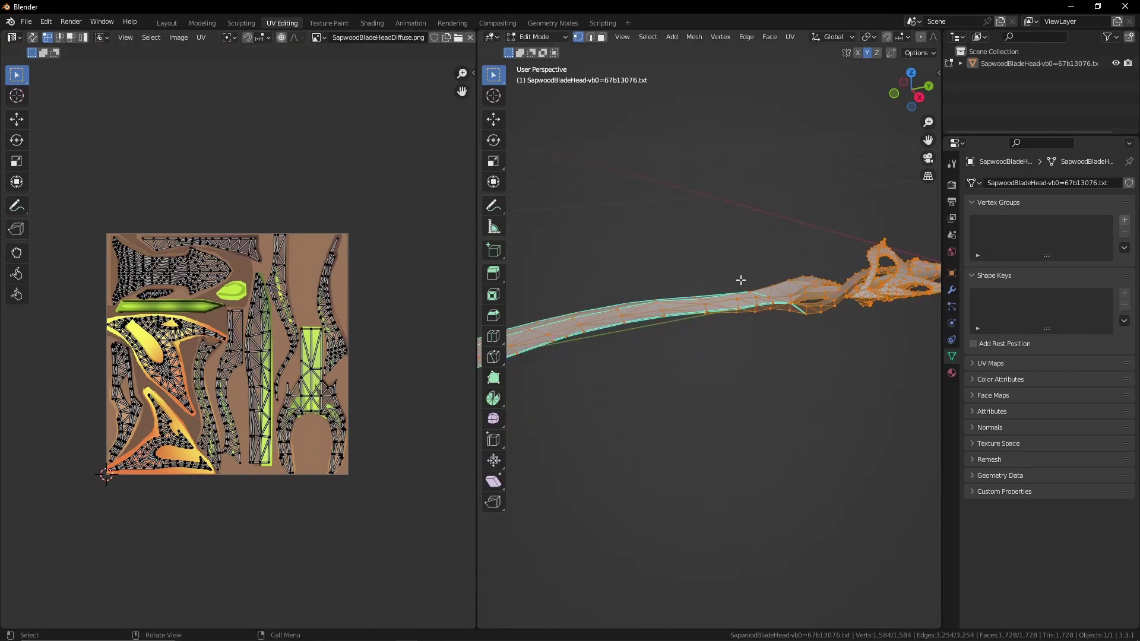
scroll(741, 279, up, 3)
mouse_move(741, 280)
shift+middle_down()
mouse_move(760, 236)
mouse_move(756, 284)
shift+middle_up()
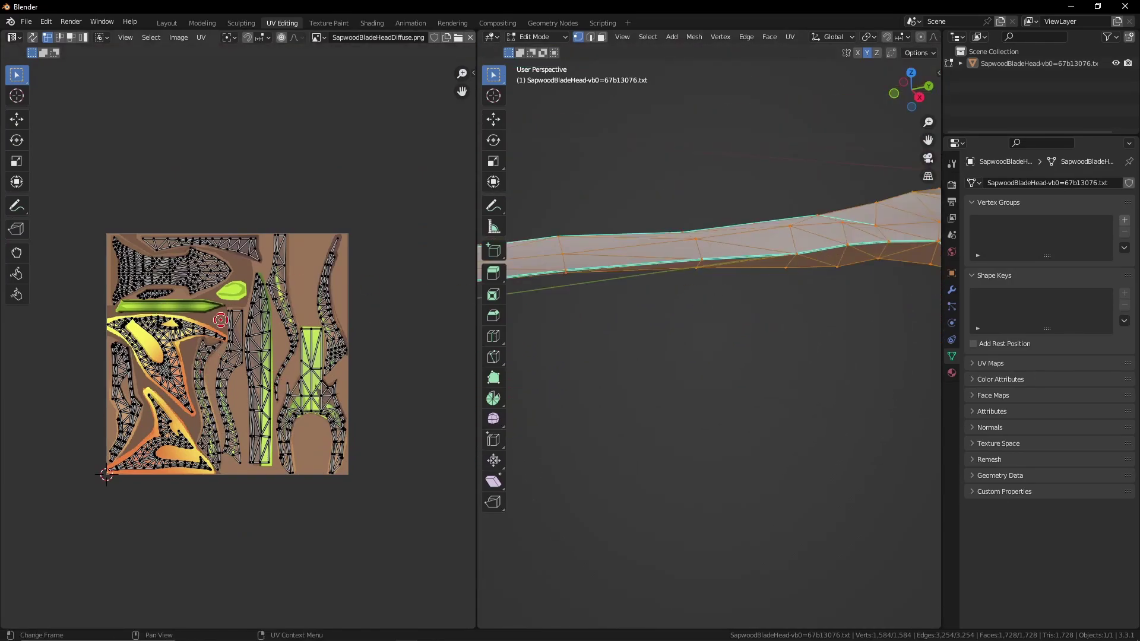
scroll(259, 398, up, 3)
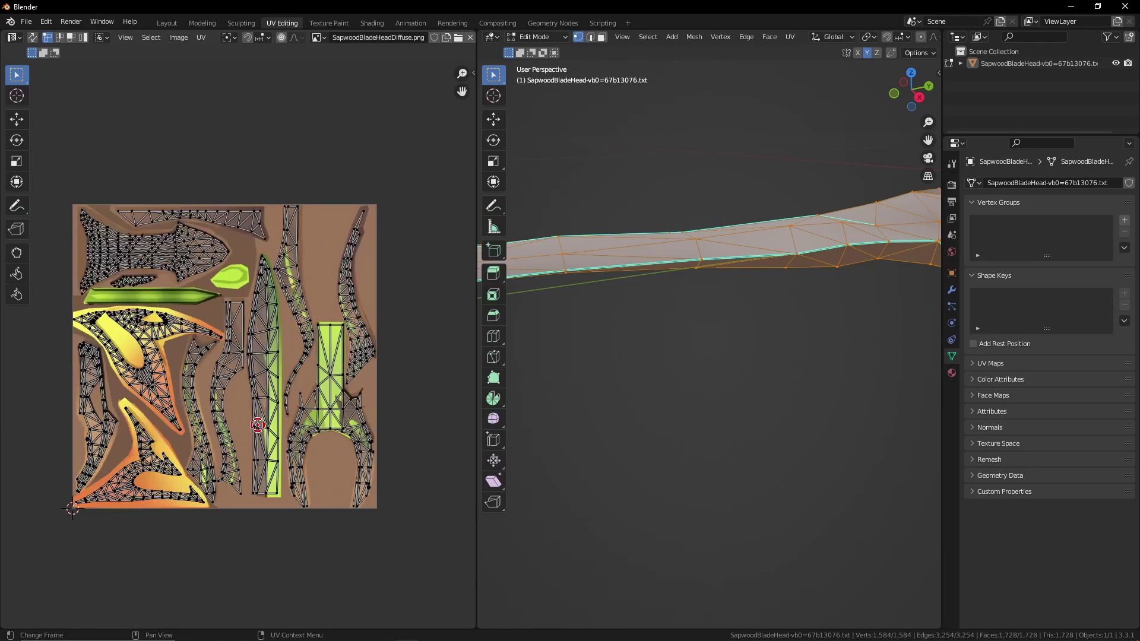
click(320, 344)
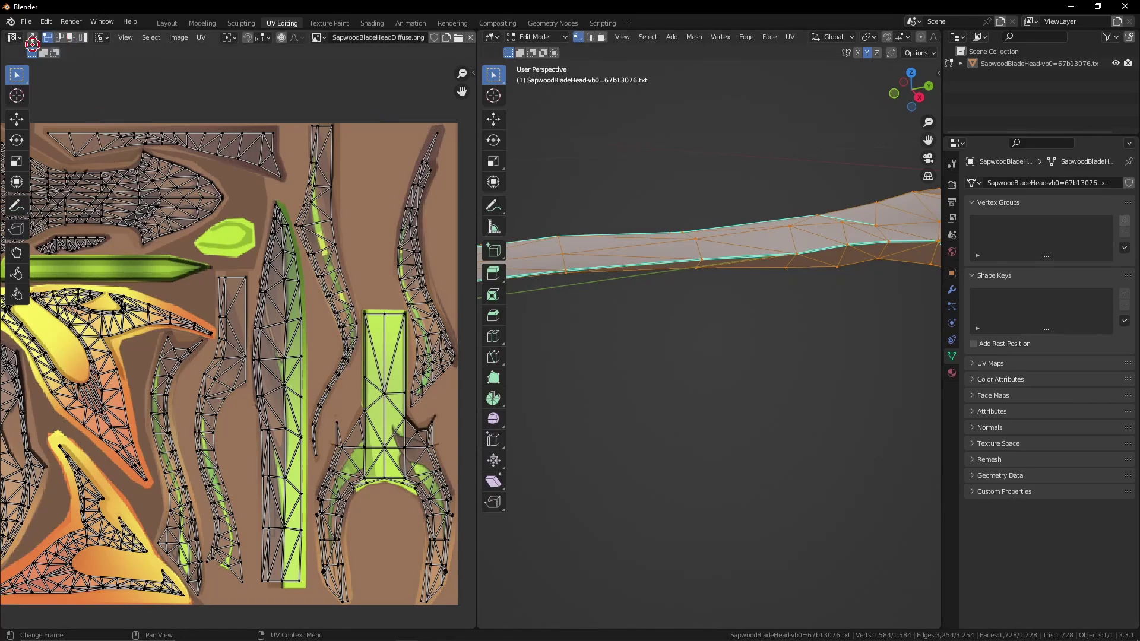
click(261, 329)
click(275, 306)
click(72, 36)
click(312, 306)
click(335, 193)
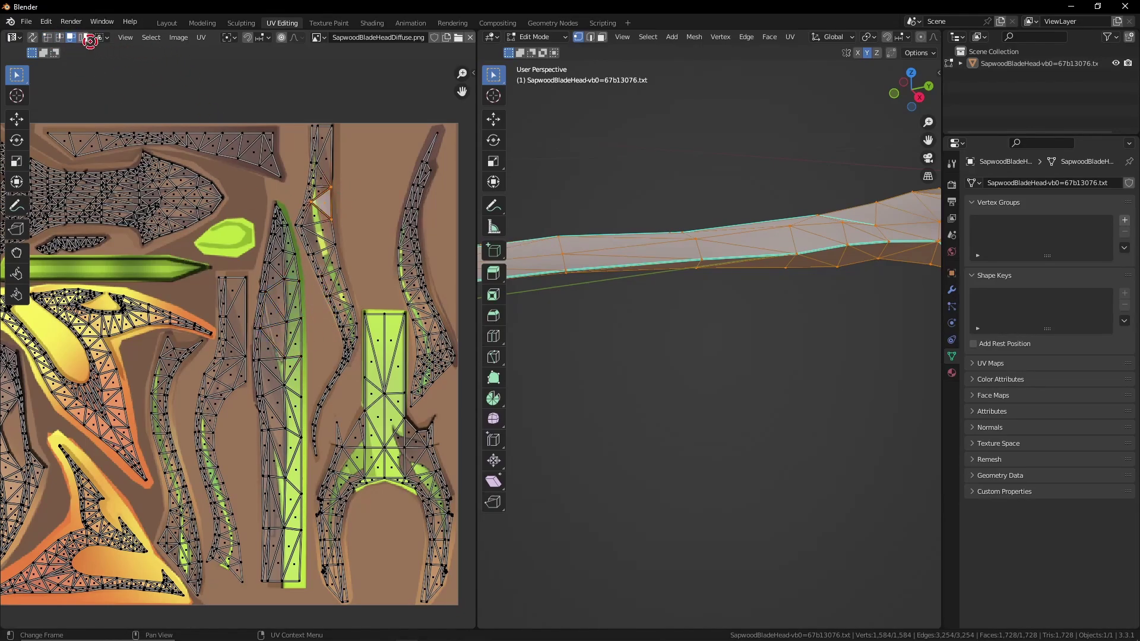
- Select whole UV islands in island mode, including the blade's, and return the UV editor to vertex selection
click(86, 38)
click(424, 351)
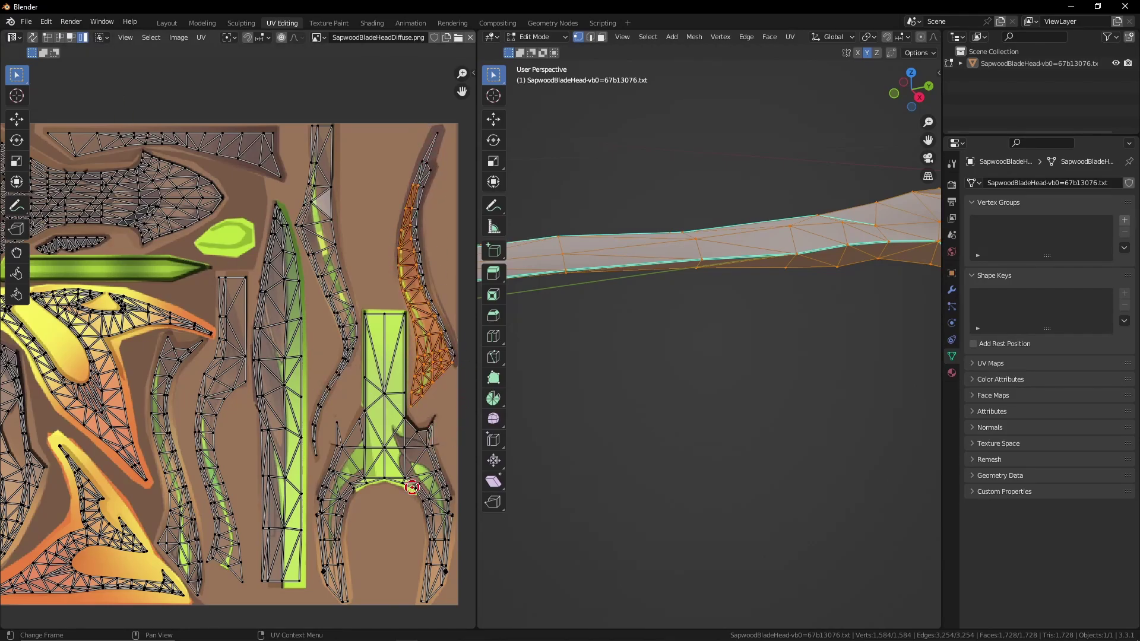
click(281, 257)
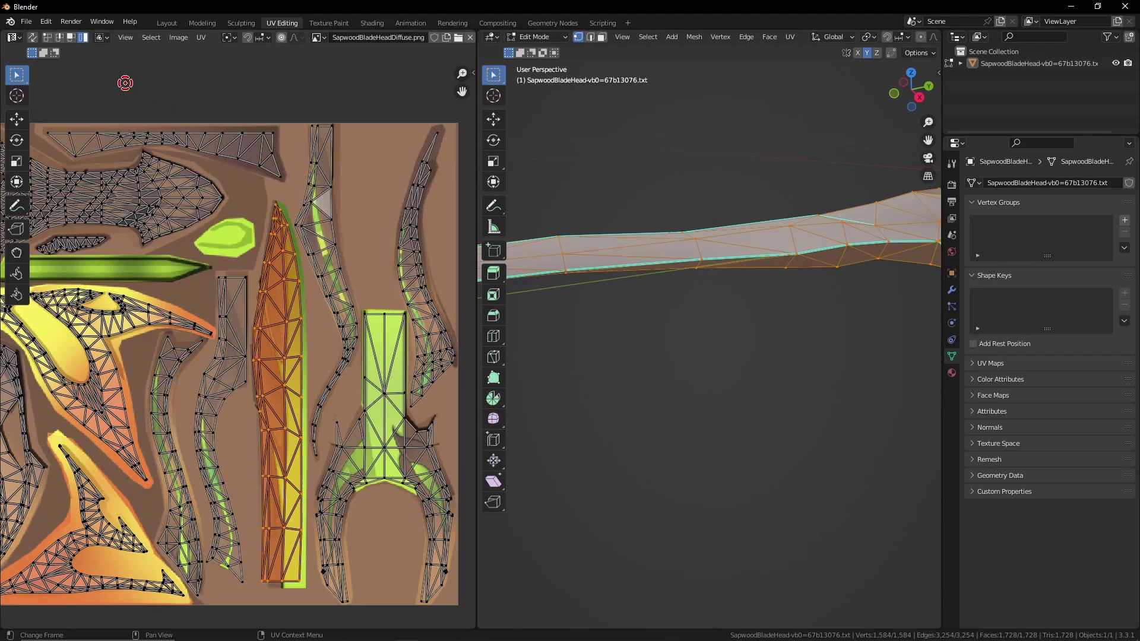
click(48, 38)
click(211, 90)
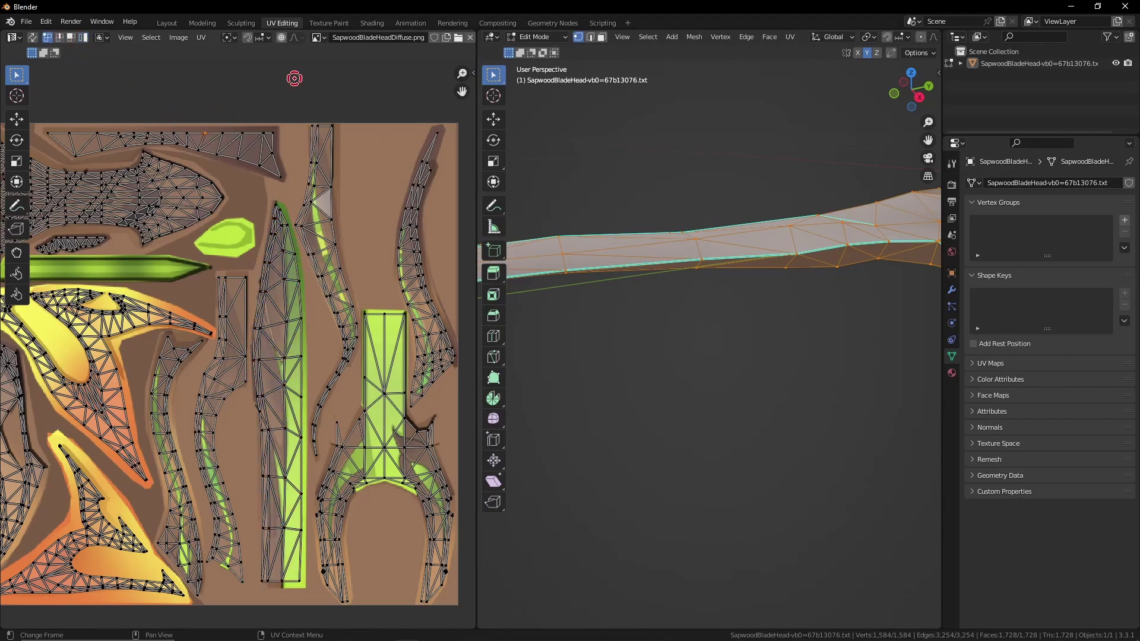
- Box-select vertices on parts of the blade mesh in the 3D view and clear the selection
scroll(245, 245, down, 4)
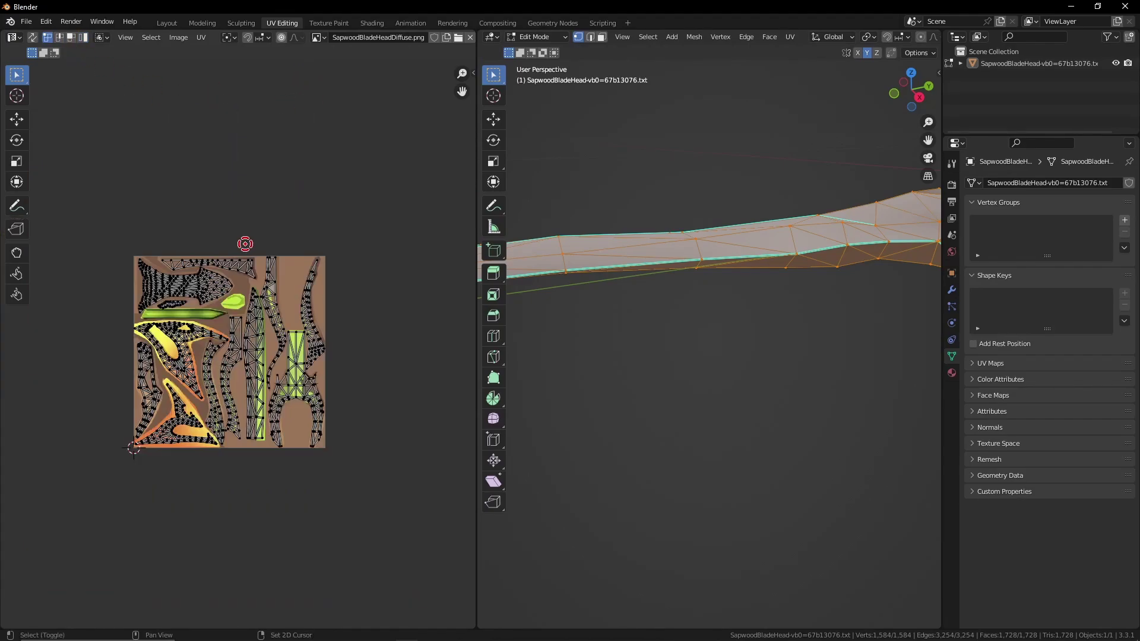
middle_drag(245, 244, 264, 250)
scroll(590, 296, down, 4)
middle_drag(646, 262, 711, 316)
drag(749, 286, 596, 520)
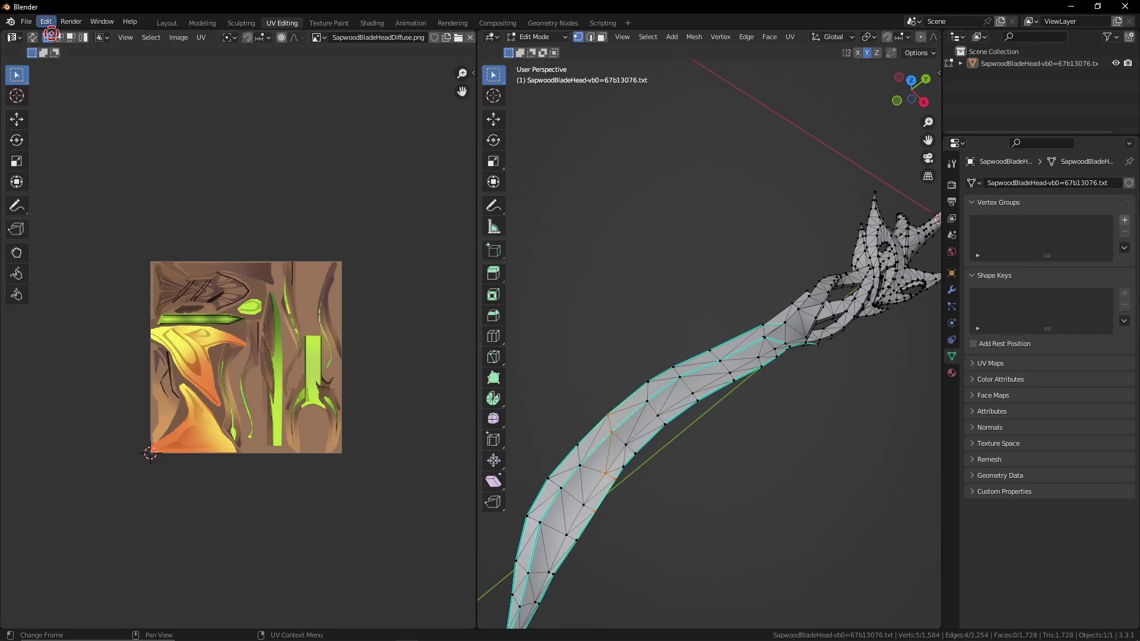
mouse_move(716, 540)
middle_down()
mouse_move(746, 563)
mouse_move(738, 545)
middle_up()
drag(795, 314, 607, 453)
click(740, 187)
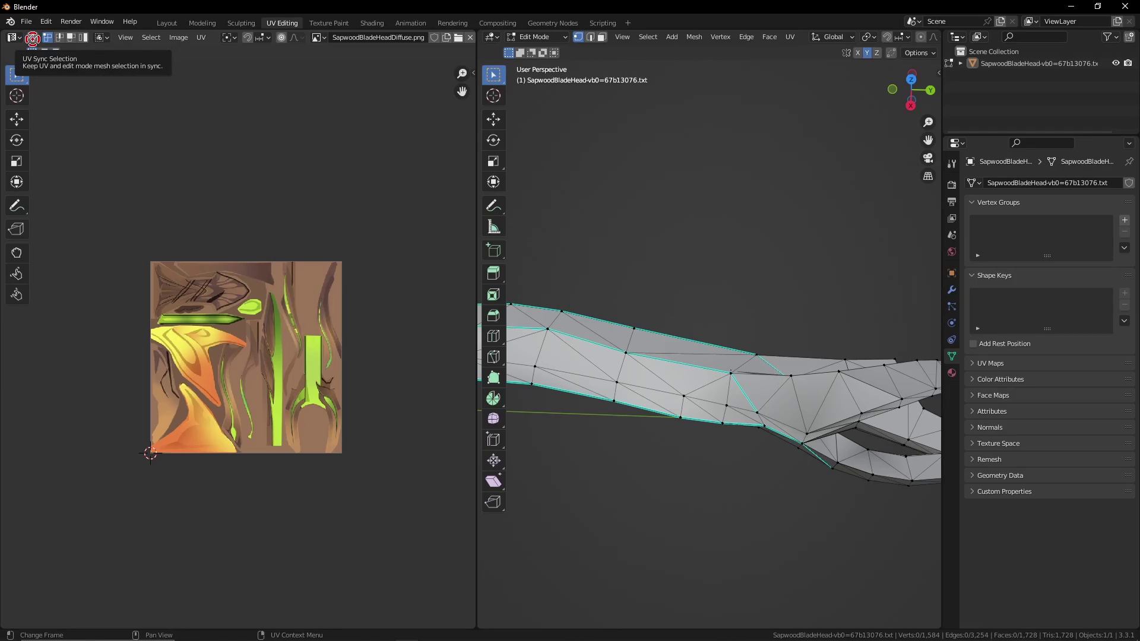
- Turn on UV Sync Selection so the UV layout stays displayed regardless of the mesh selection
click(32, 38)
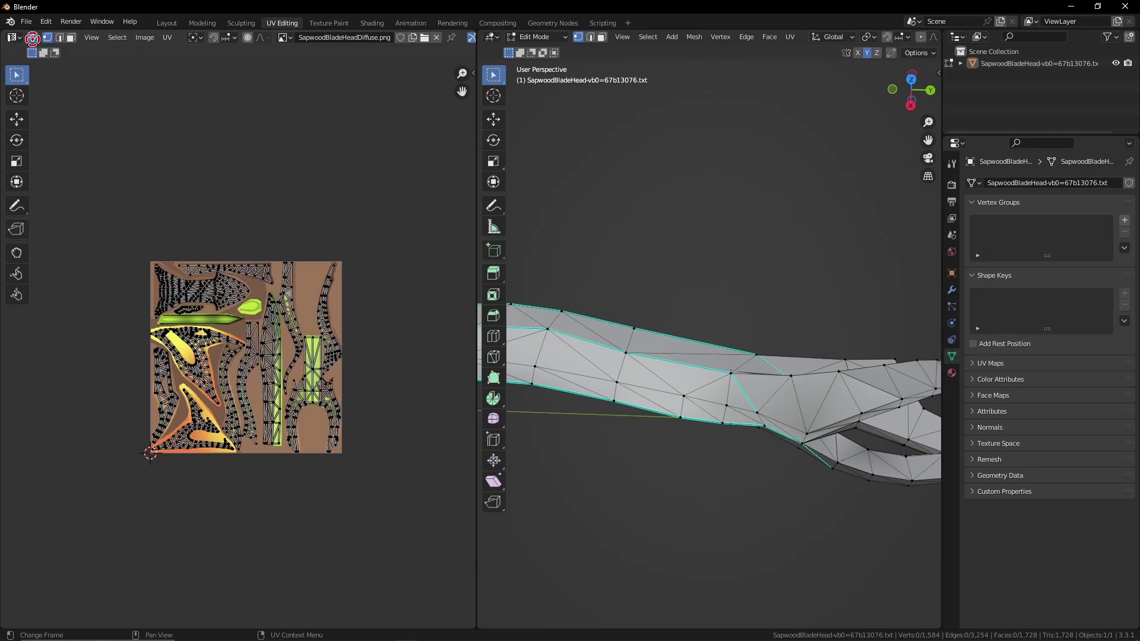
scroll(580, 407, down, 3)
scroll(580, 406, down, 2)
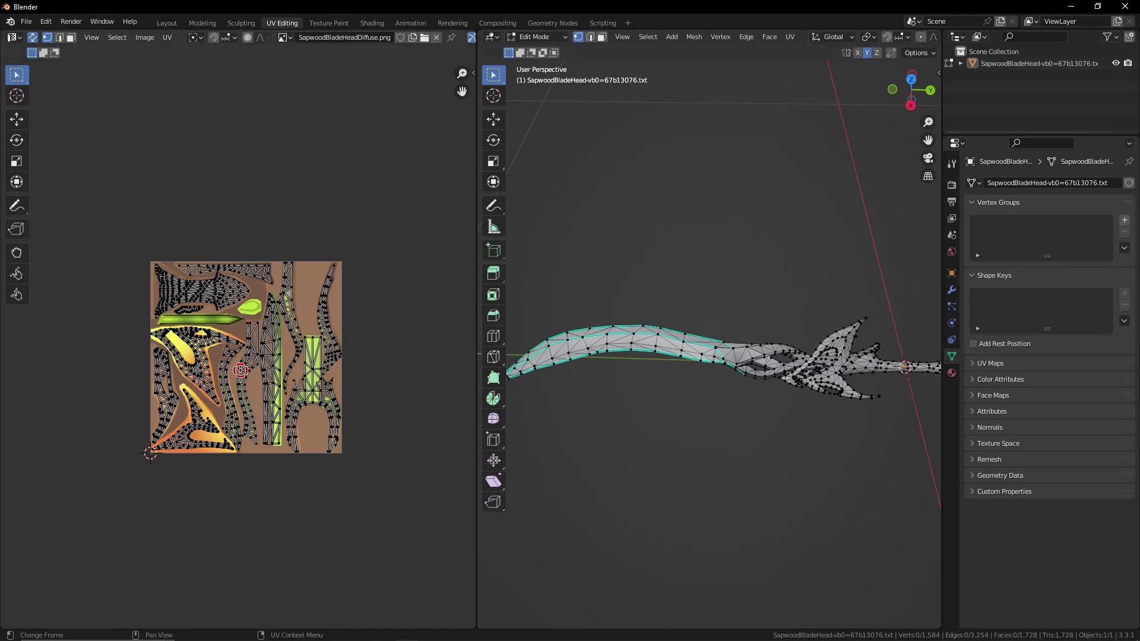
- Compare the blade's side faces and marked seams with their UV islands over the diffuse texture
scroll(279, 380, up, 4)
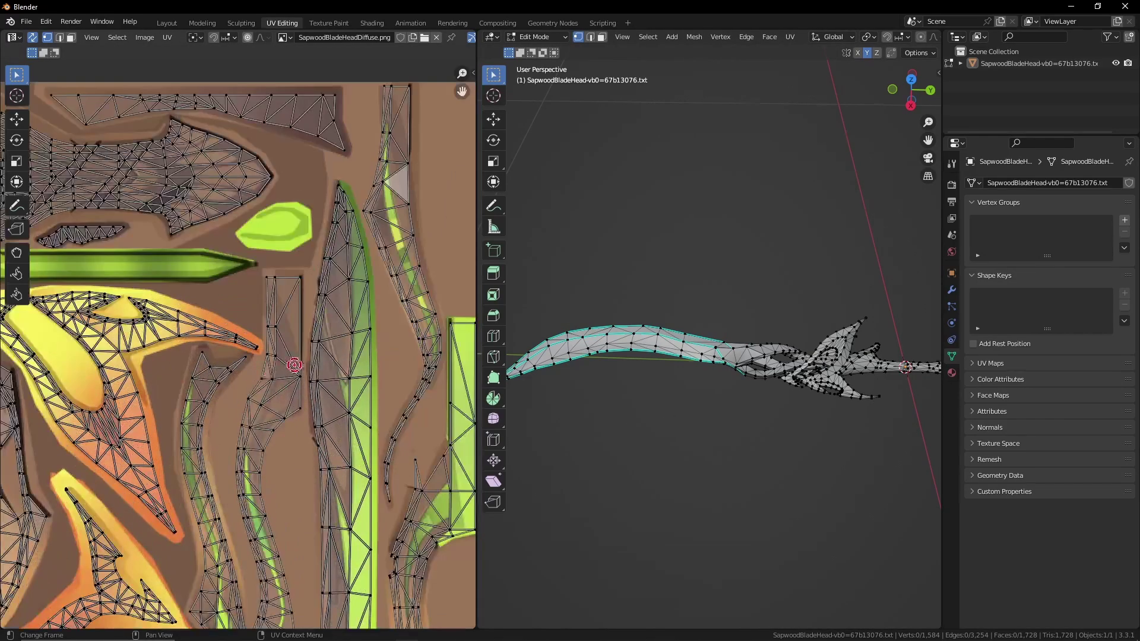
middle_drag(721, 374, 746, 293)
scroll(782, 224, up, 5)
scroll(663, 416, up, 3)
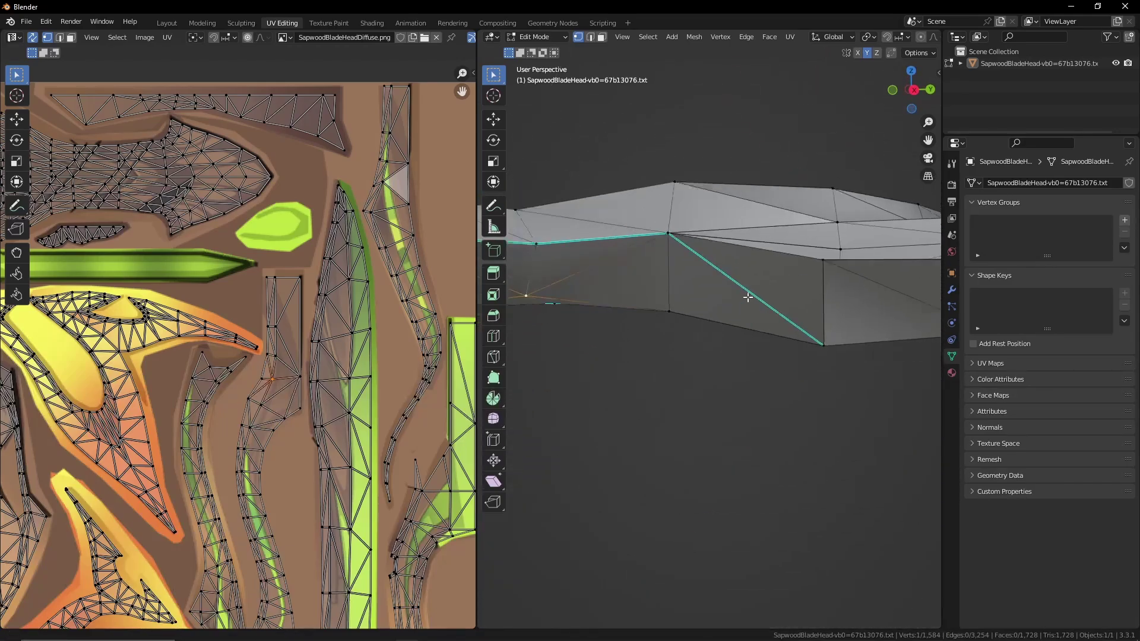
scroll(789, 287, down, 5)
scroll(315, 445, down, 6)
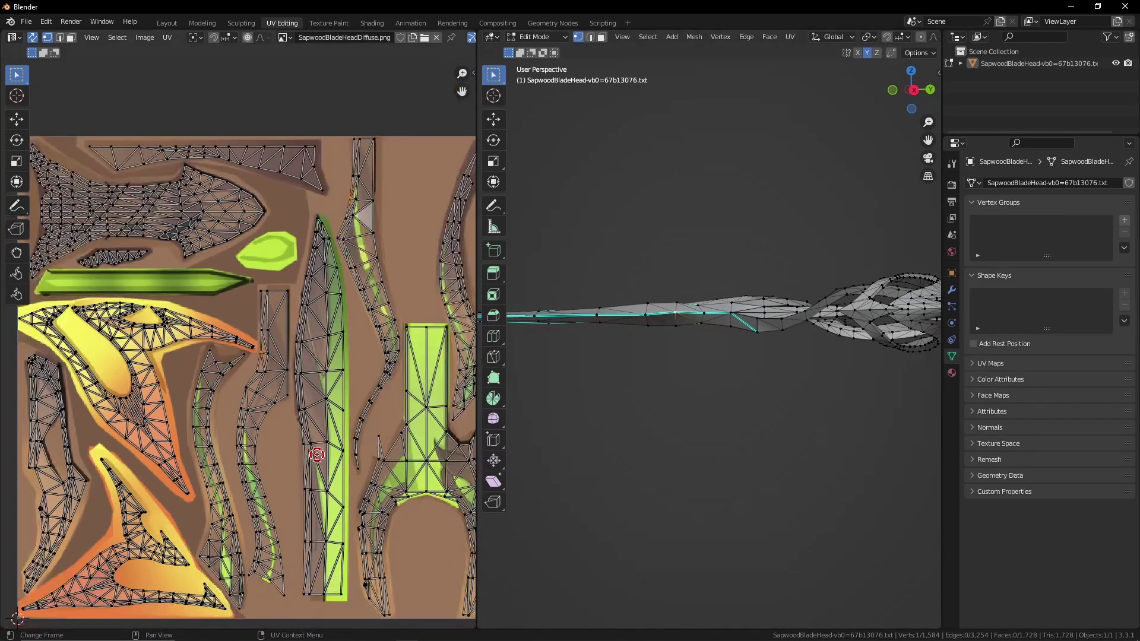
scroll(315, 445, up, 1)
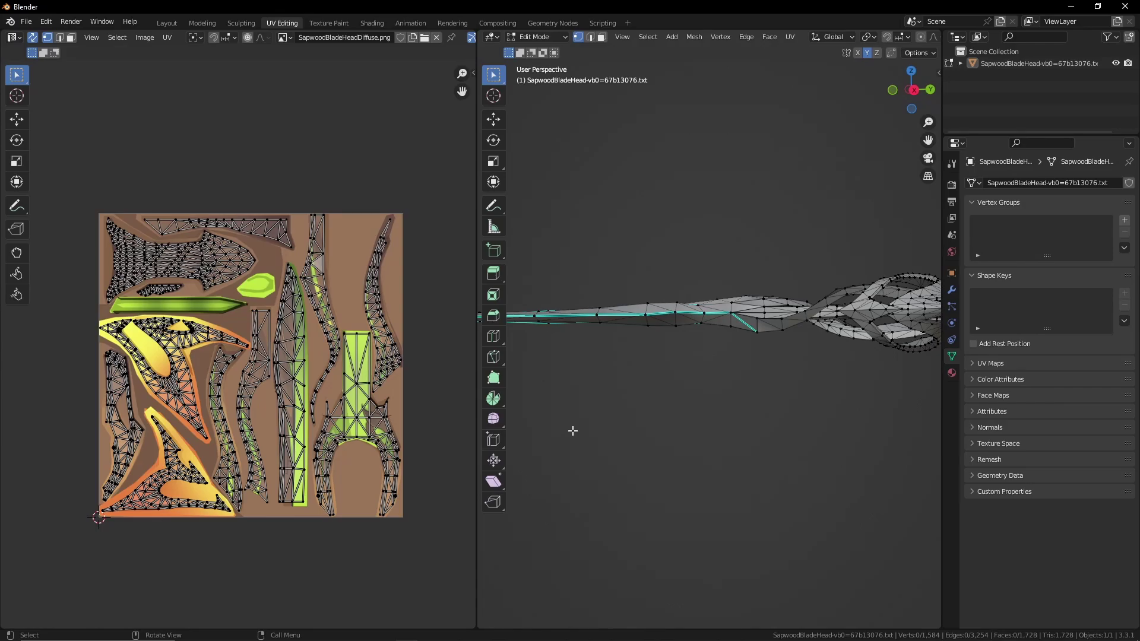
scroll(644, 316, up, 4)
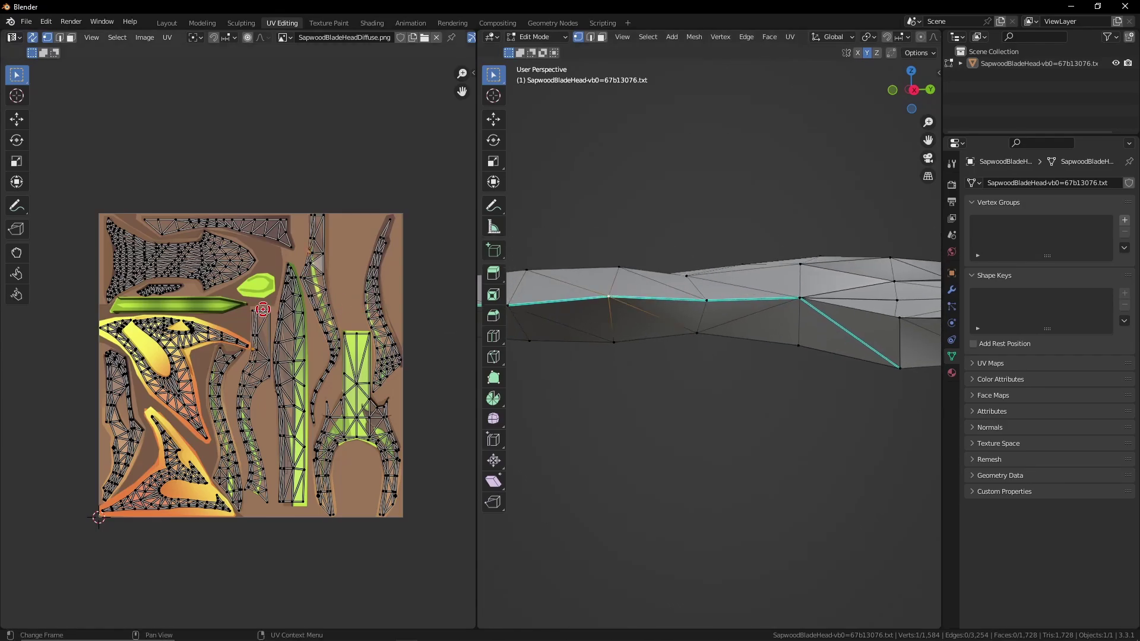
scroll(262, 309, up, 4)
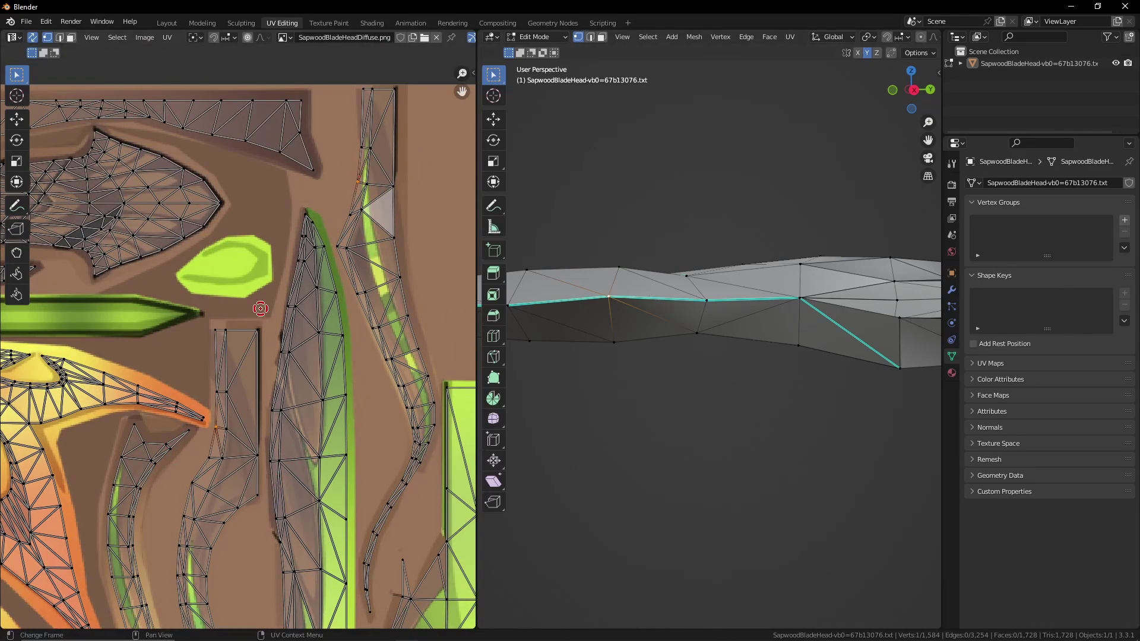
scroll(202, 410, down, 10)
scroll(202, 410, up, 5)
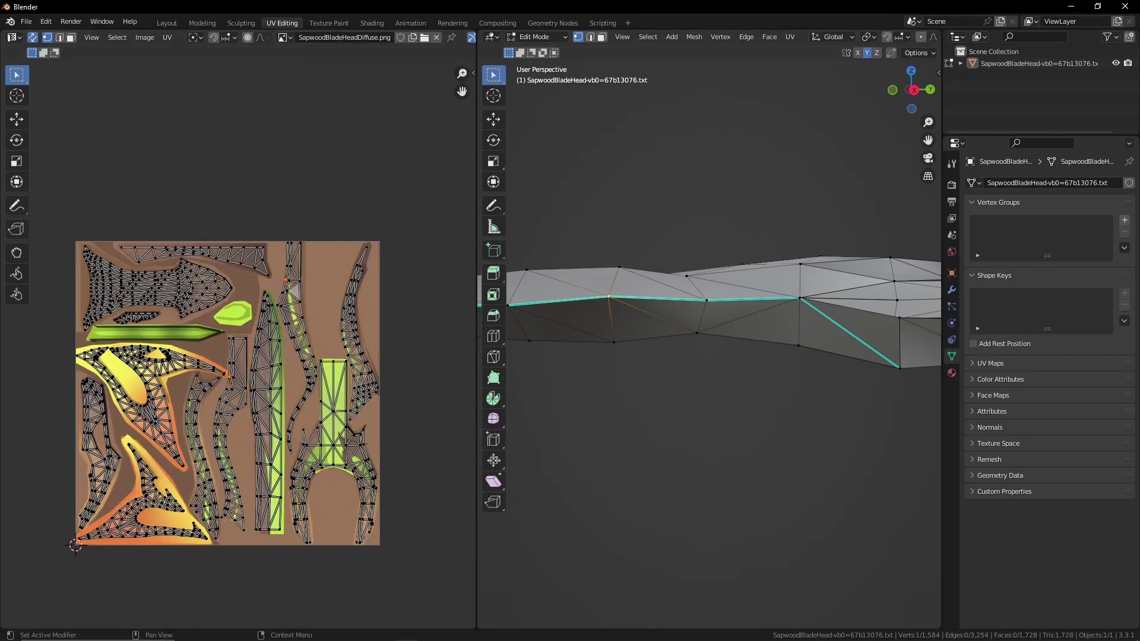
scroll(630, 220, down, 6)
- Switch the sword mesh to face selection mode and open the Texture Paint workspace
middle_drag(631, 219, 633, 292)
key(3)
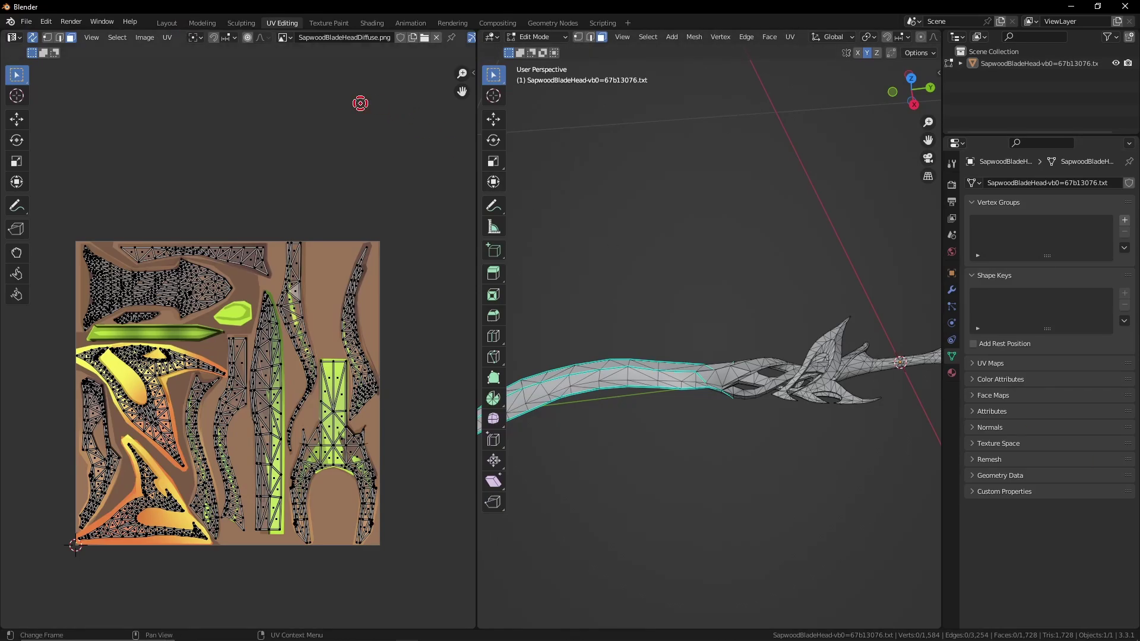
click(330, 23)
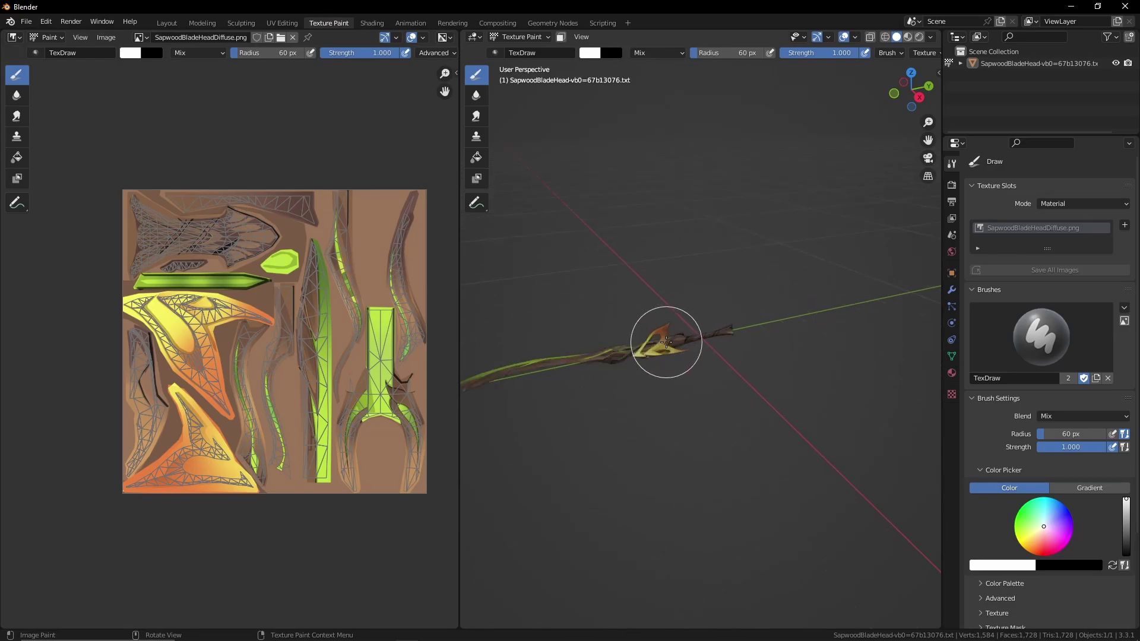
- Frame the curved blade from its tip end and set the Draw brush radius to 19 px
middle_drag(667, 342, 736, 312)
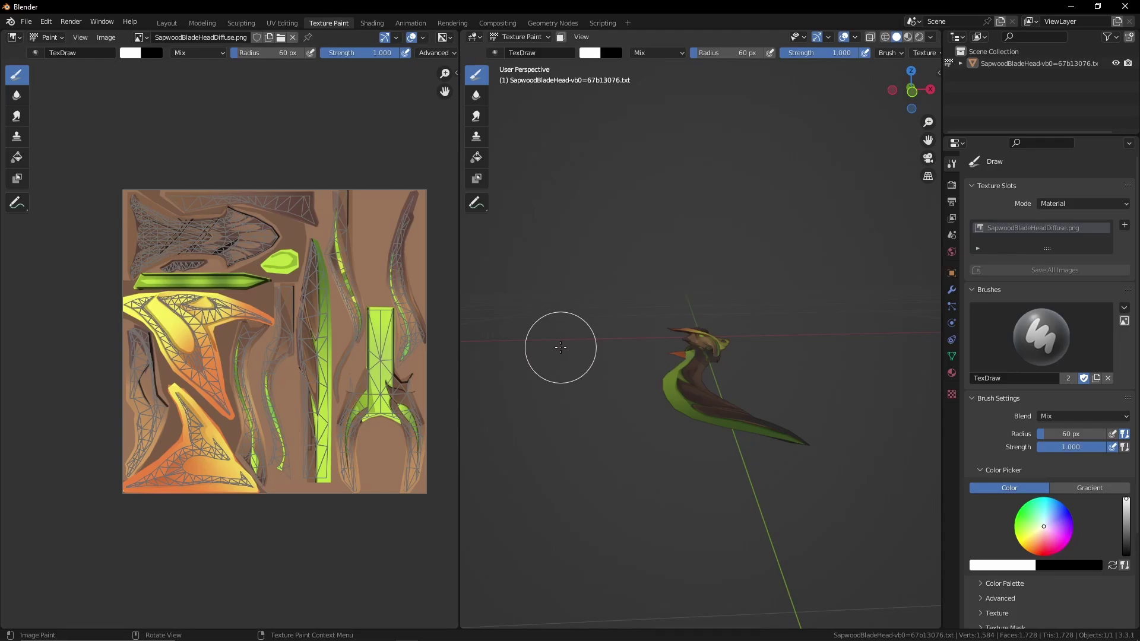
scroll(721, 427, up, 5)
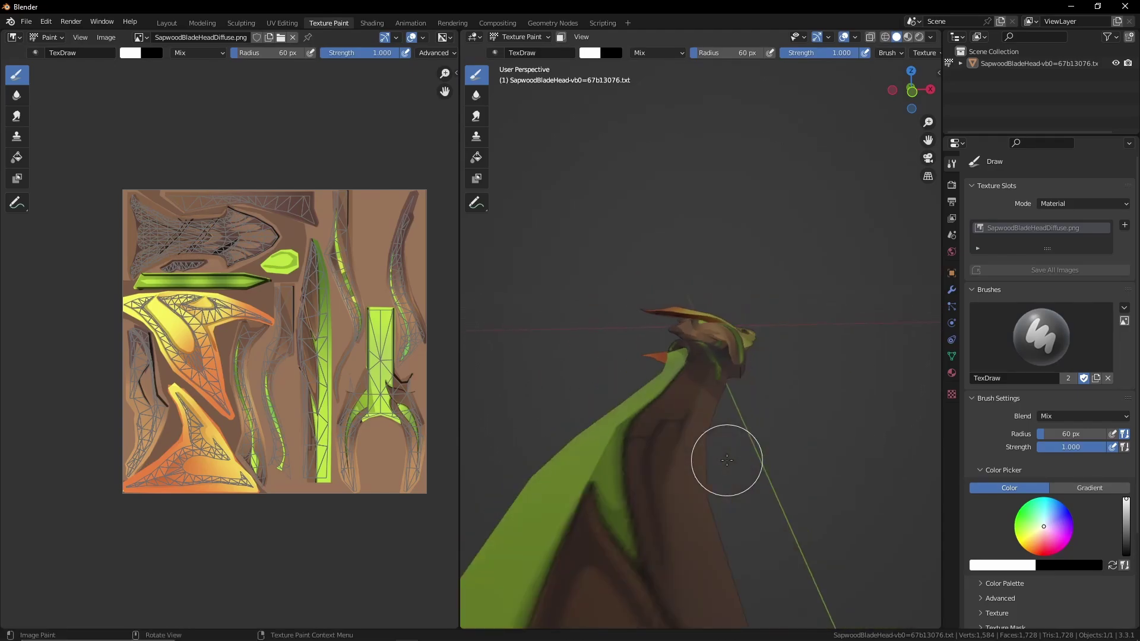
scroll(726, 459, down, 4)
mouse_move(725, 458)
middle_down()
mouse_move(725, 476)
mouse_move(712, 341)
mouse_move(707, 390)
middle_up()
scroll(707, 390, up, 5)
scroll(718, 339, down, 5)
scroll(716, 340, up, 3)
right_click(705, 344)
drag(665, 344, 653, 344)
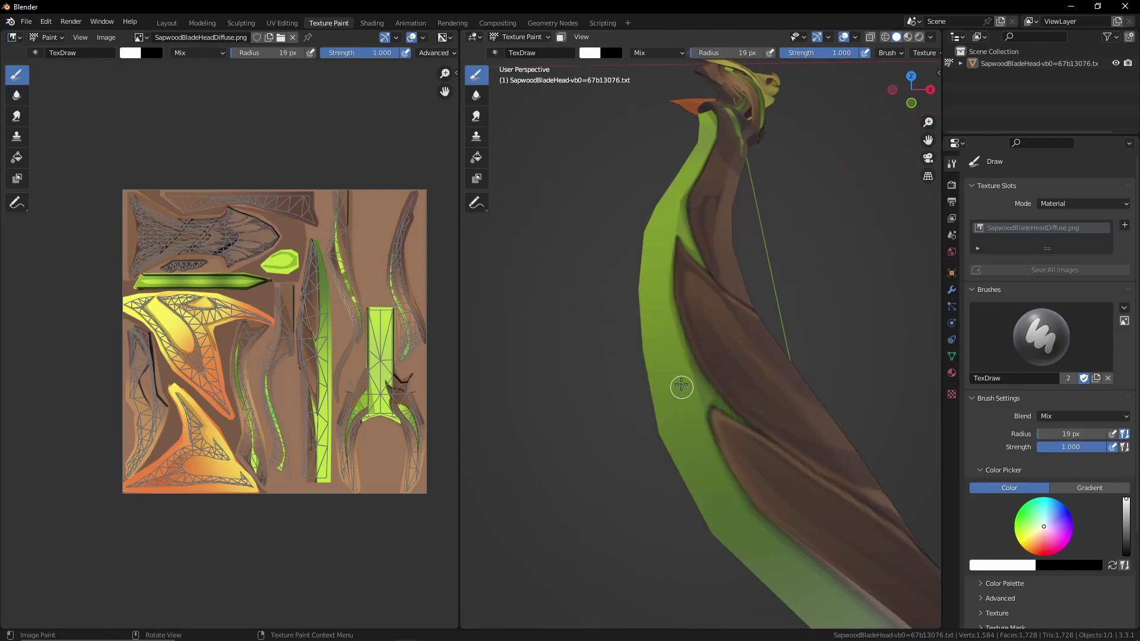
- Paint a white smiley face with two dots and a curved stroke on the blade, and undo it
click(701, 356)
click(752, 369)
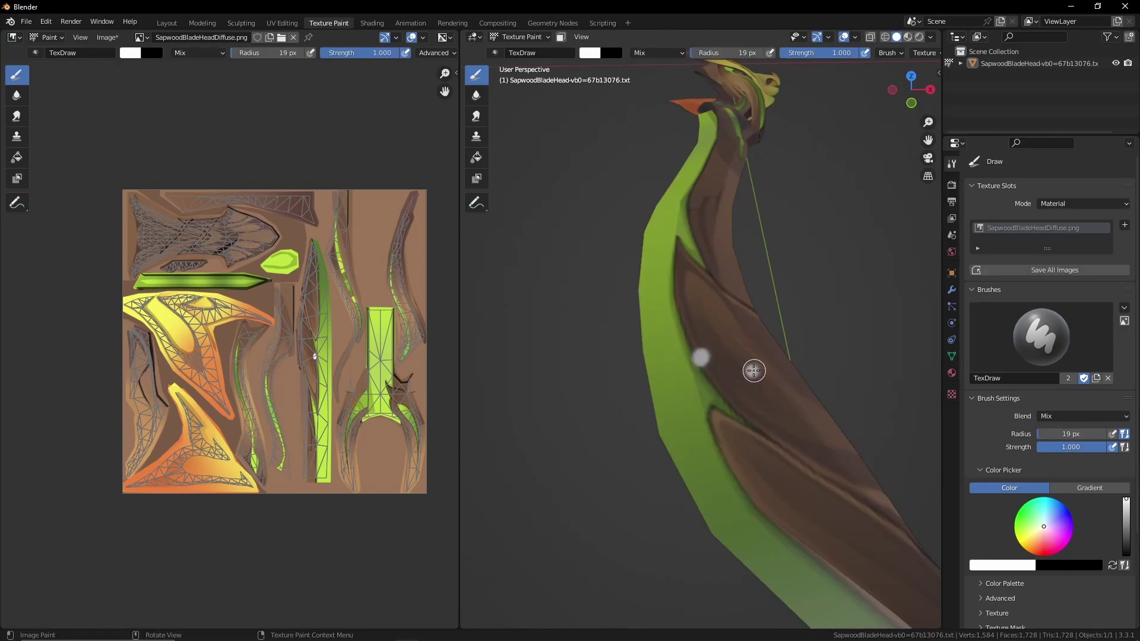
drag(678, 387, 761, 421)
scroll(333, 356, up, 5)
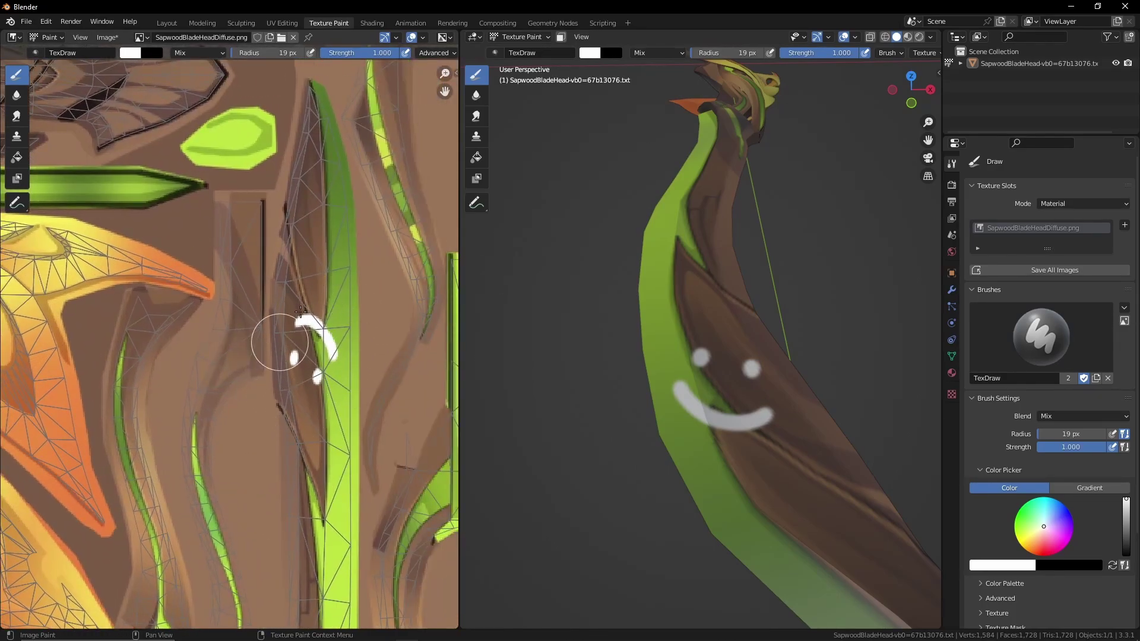
scroll(569, 419, down, 8)
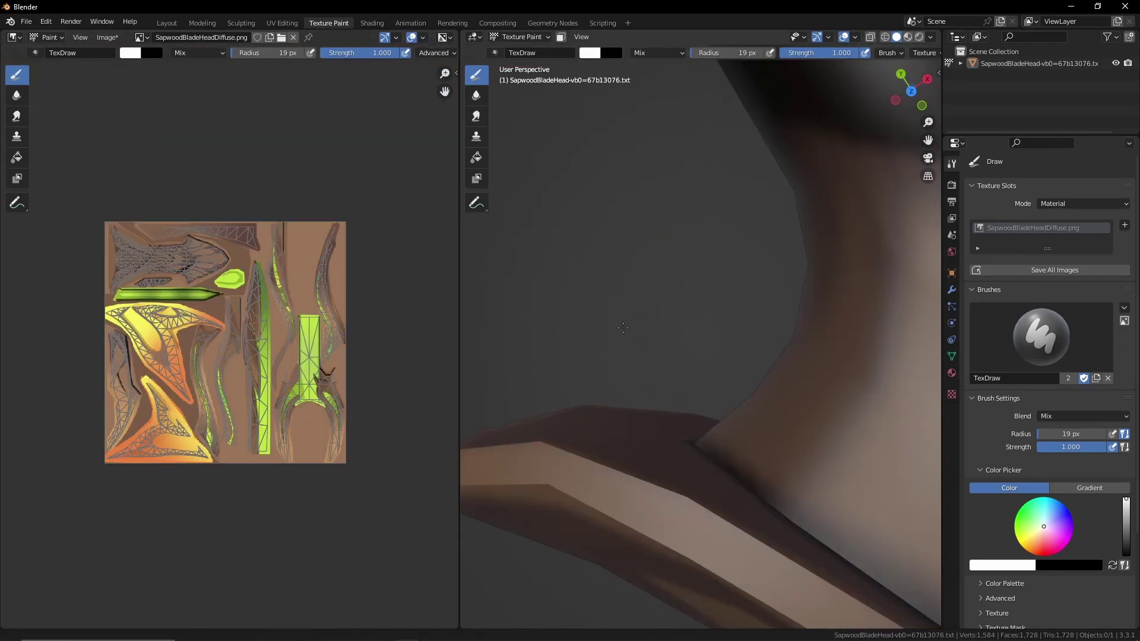
- Sample a brown from the handle's area of the diffuse texture as the brush colour
scroll(608, 356, down, 5)
scroll(262, 250, up, 4)
middle_drag(308, 380, 373, 435)
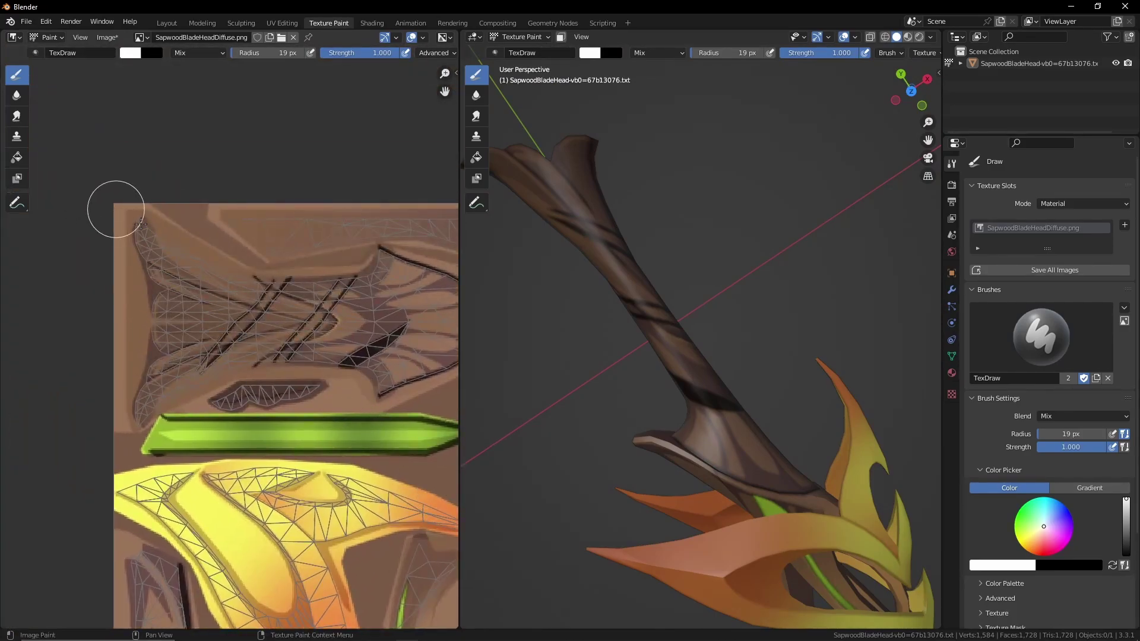
scroll(268, 325, up, 3)
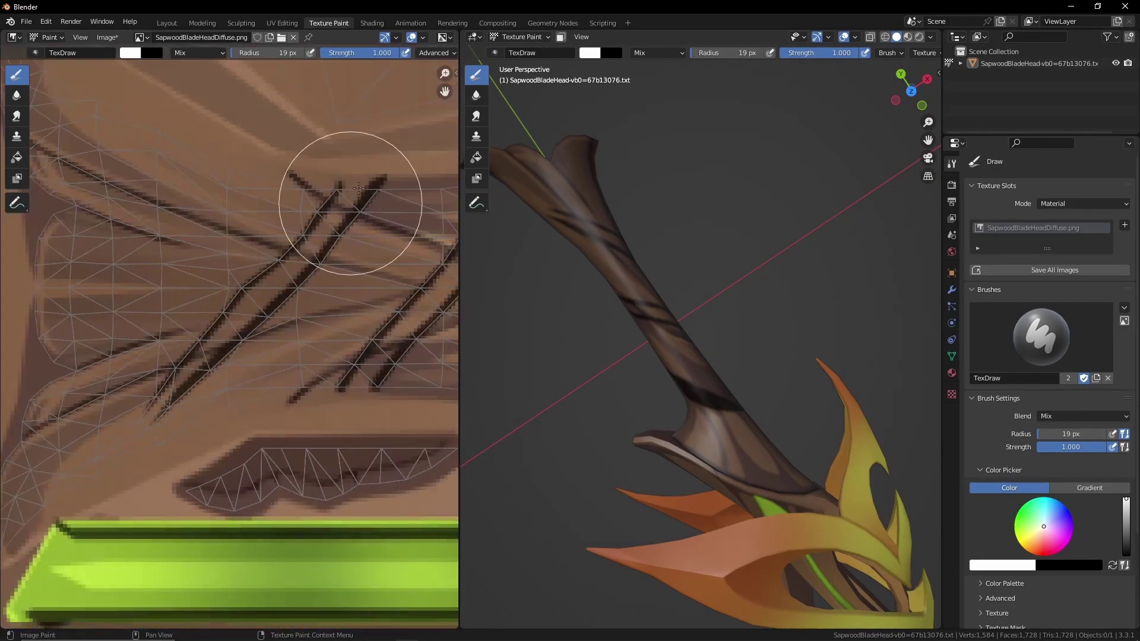
key(s)
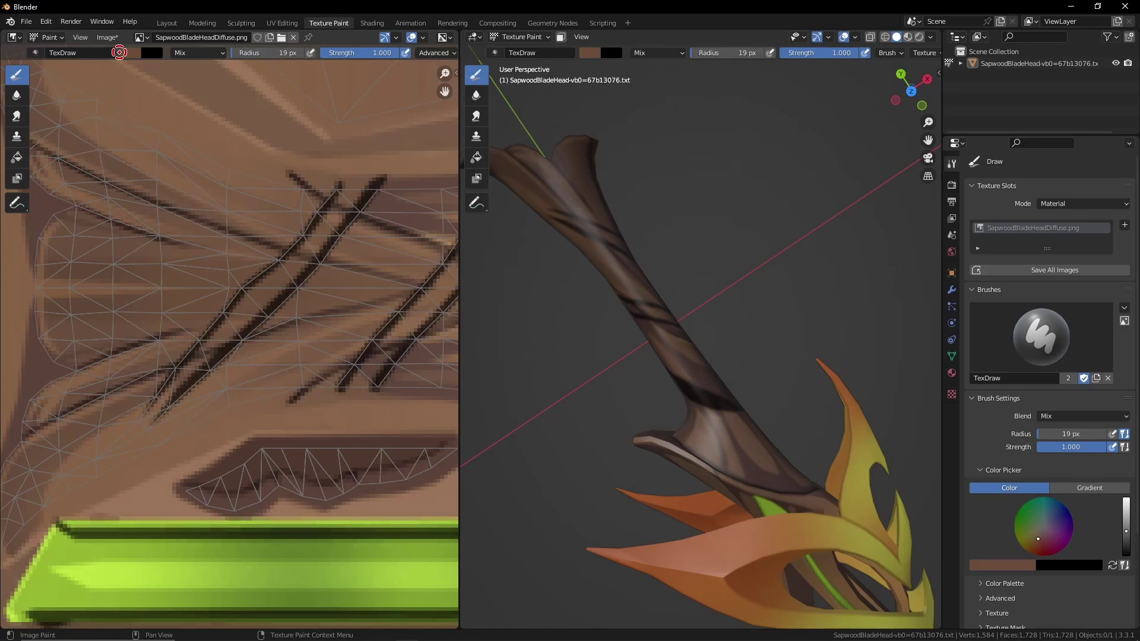
- Set the brush colour to a light orange with hue 0.106, saturation 0.541 and value 0.913
click(138, 54)
click(130, 53)
click(155, 90)
drag(156, 90, 155, 127)
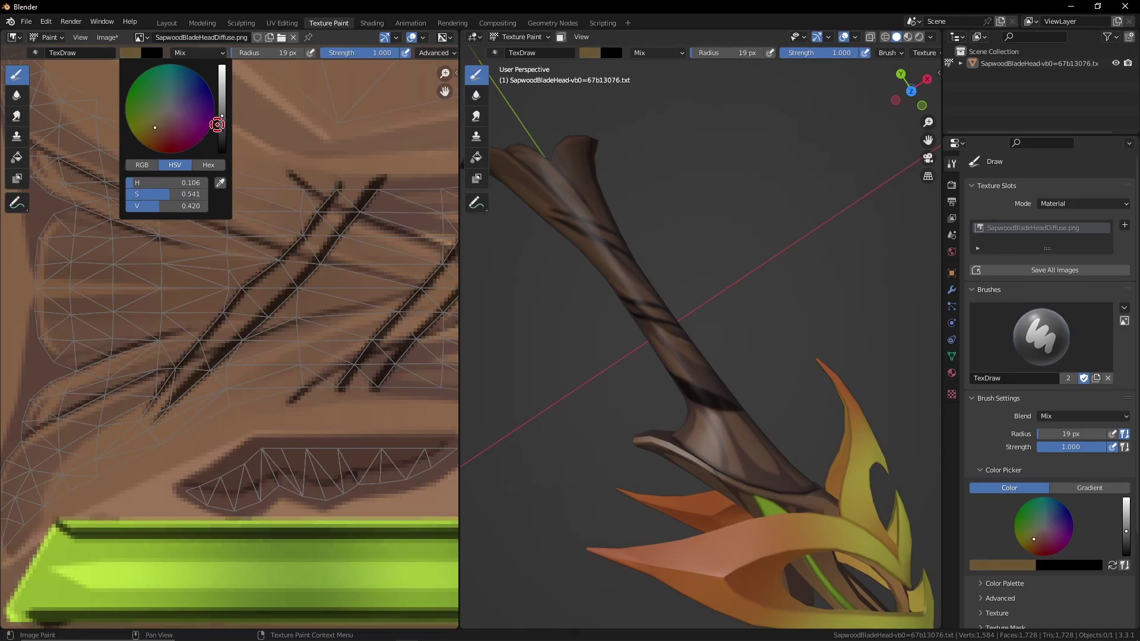
drag(222, 116, 222, 71)
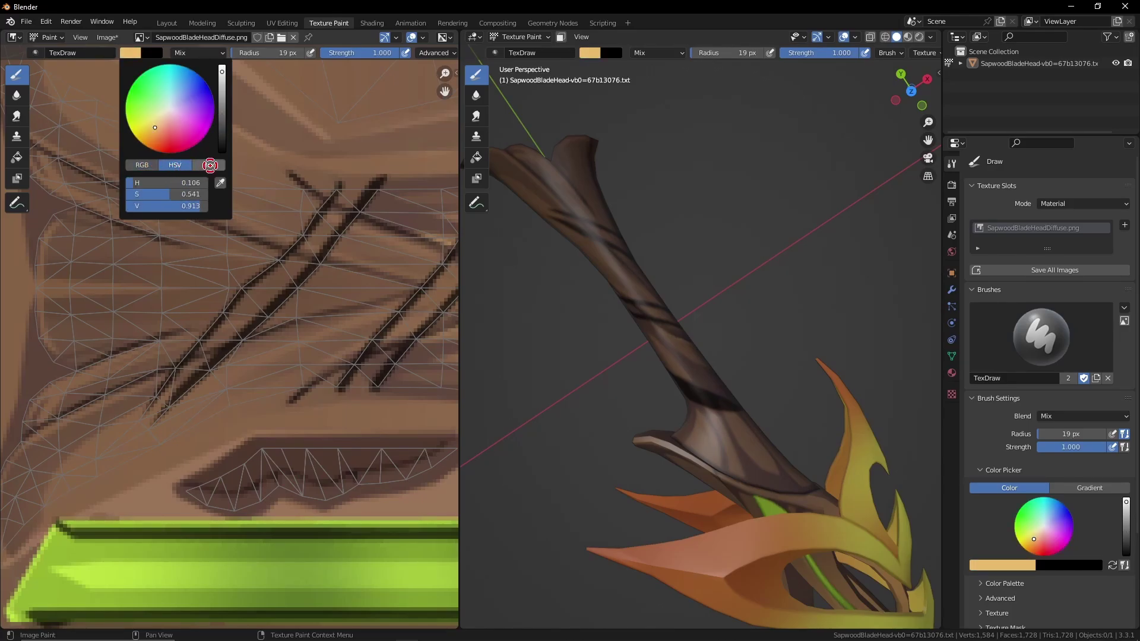
- Check the brush colour's Hex and RGB values in the colour picker
click(208, 165)
click(142, 164)
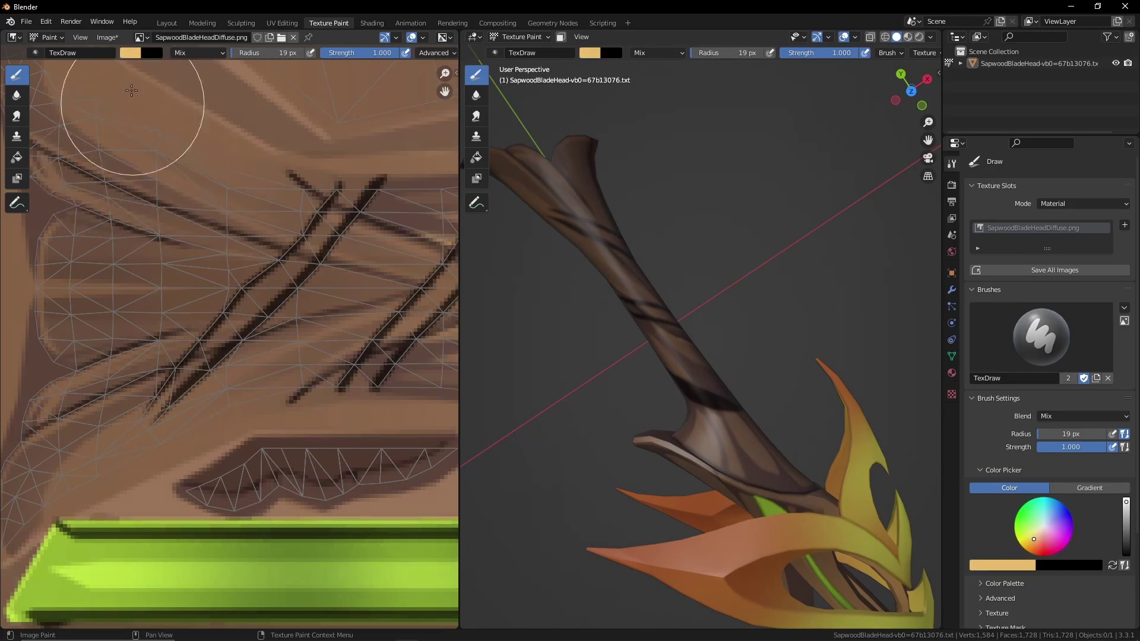
click(135, 55)
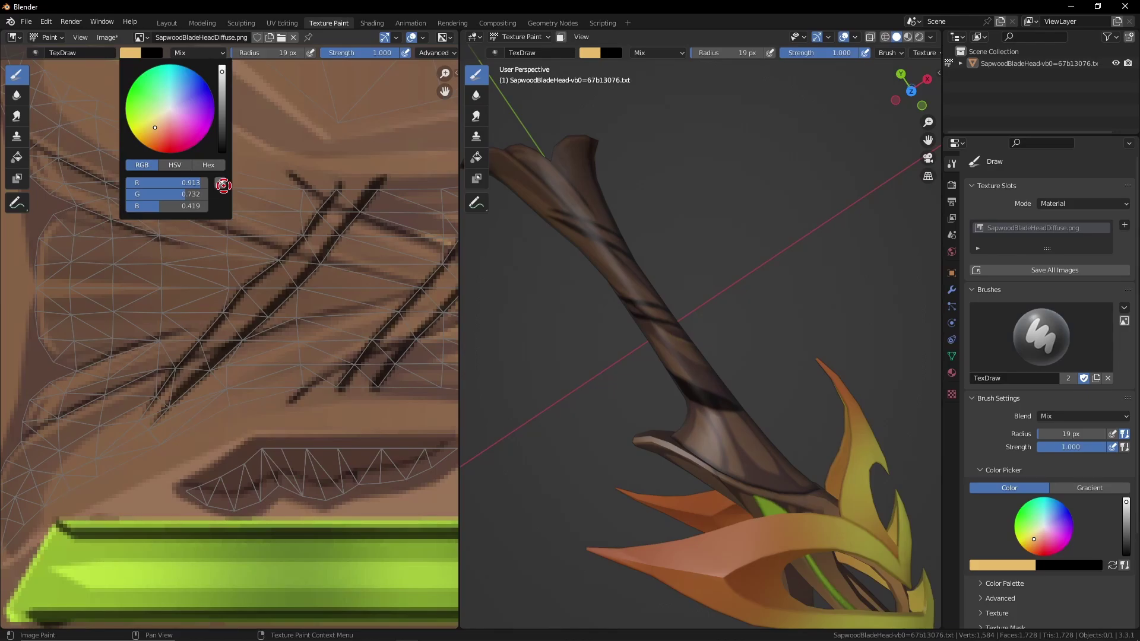
- Sample a brown from the handle's area of the diffuse texture, and a duller brown from the handle in the 3D viewport, as brush colours
click(223, 185)
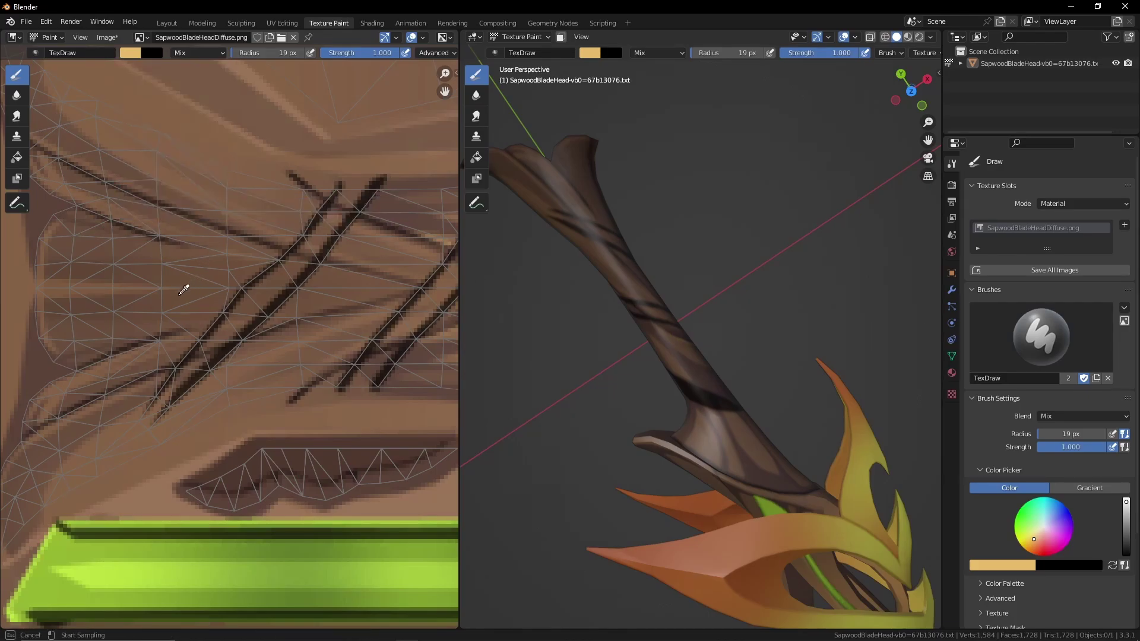
click(179, 291)
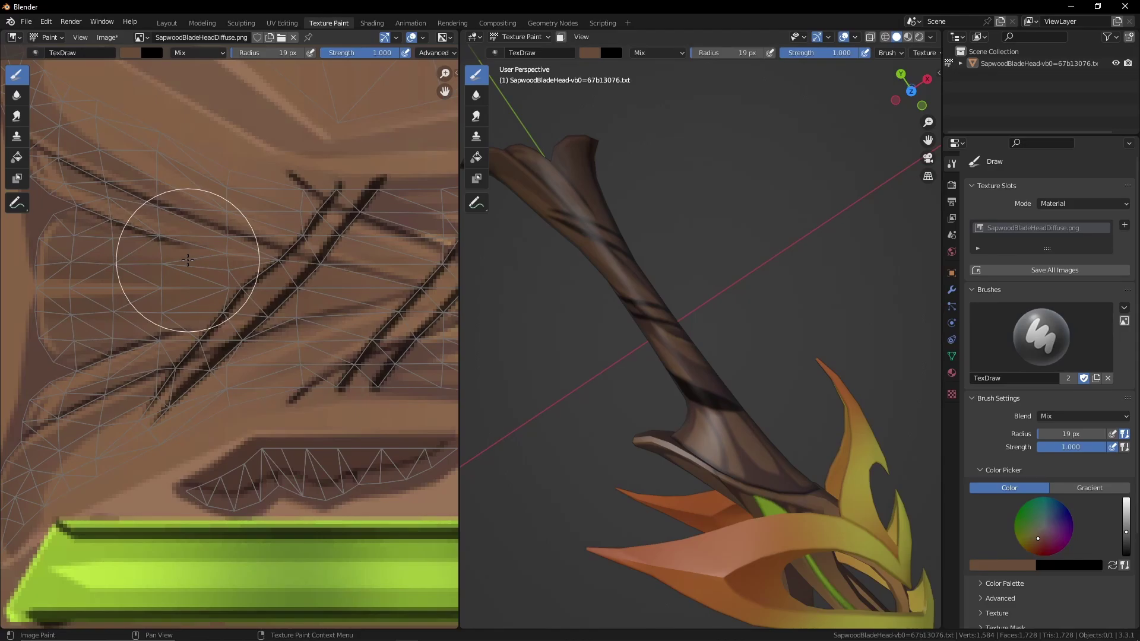
click(141, 54)
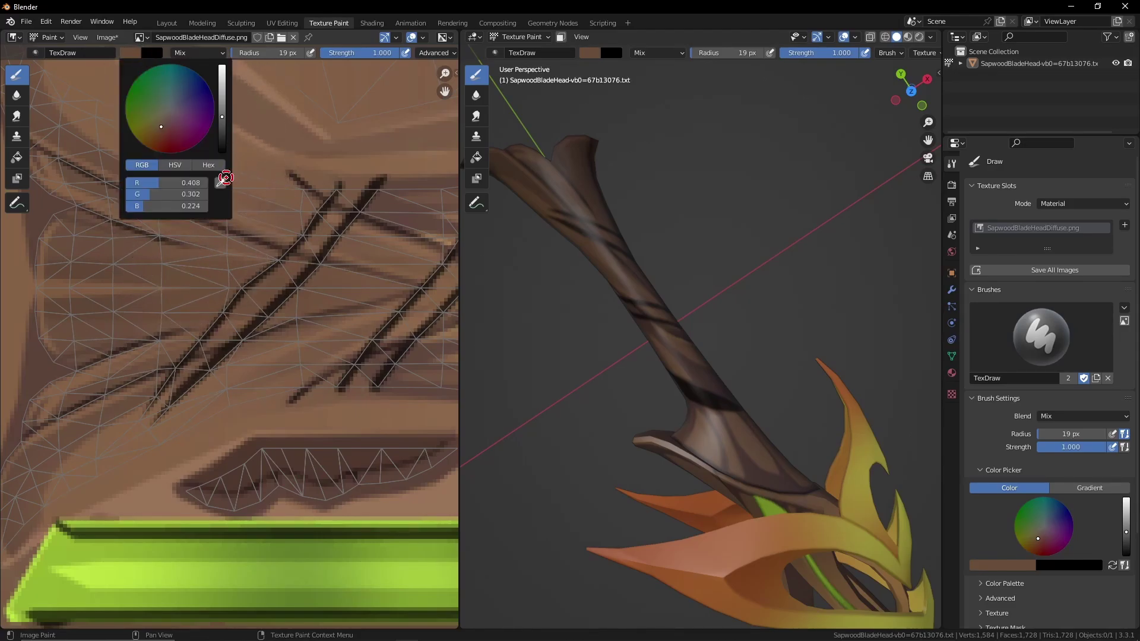
click(220, 182)
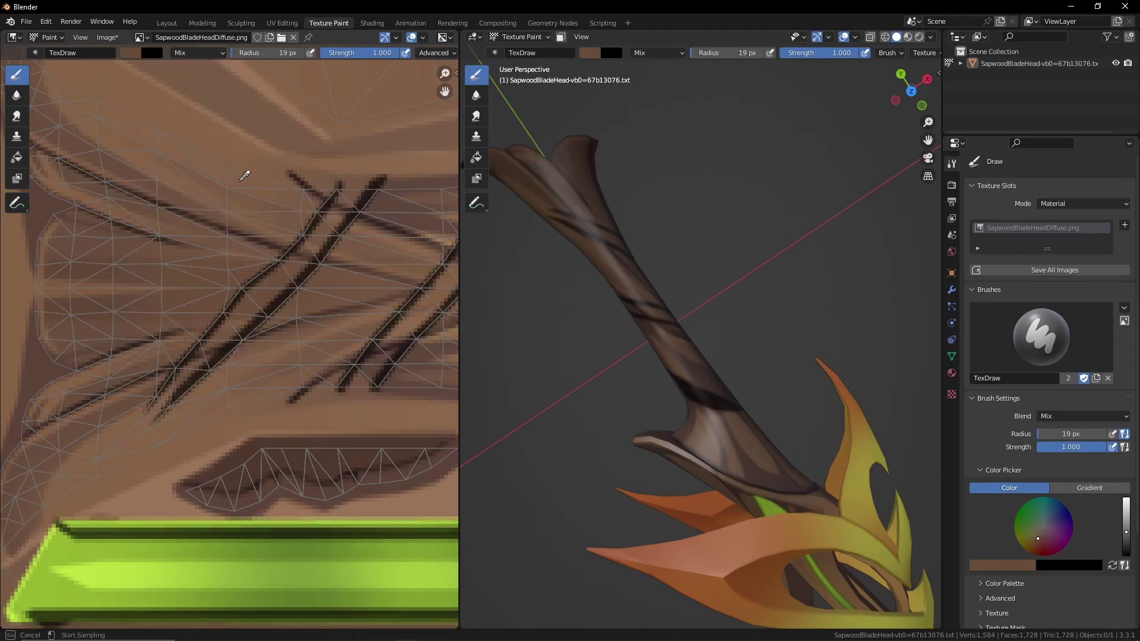
click(617, 267)
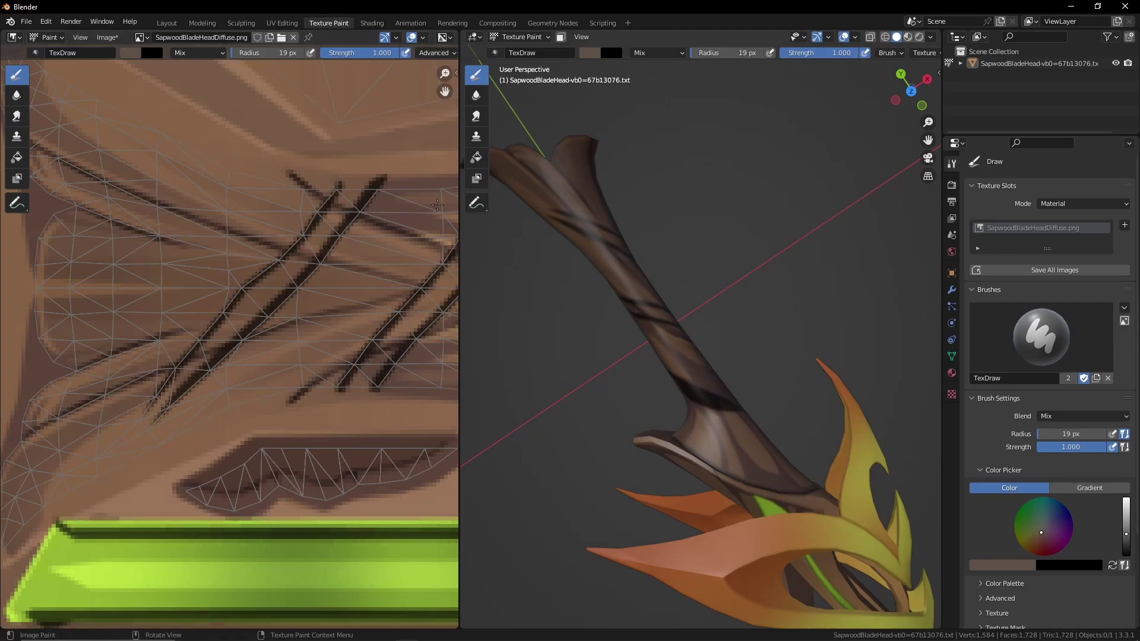
- Resample the brush colour from the brown handle area beside the crossing dark lines in the diffuse texture
click(135, 53)
click(132, 53)
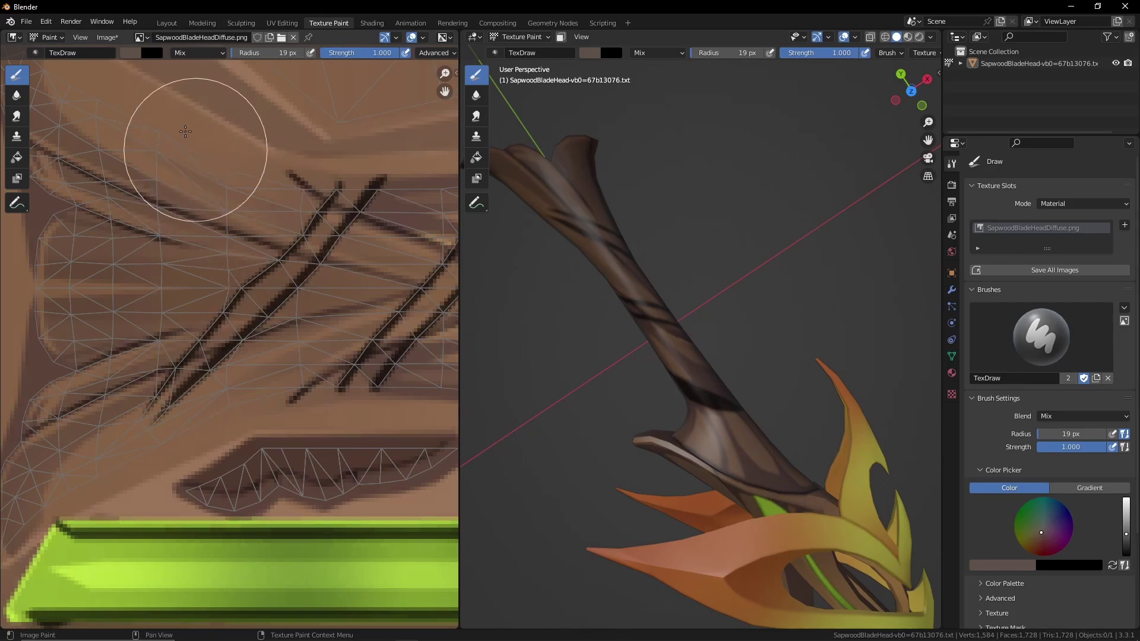
click(132, 53)
click(219, 186)
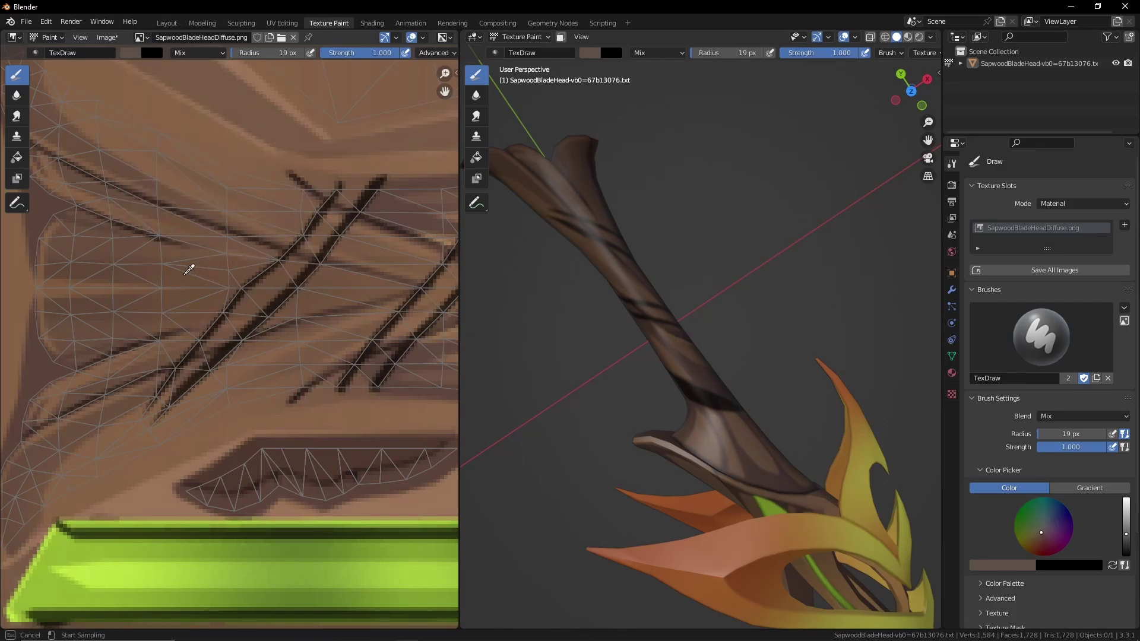
click(190, 269)
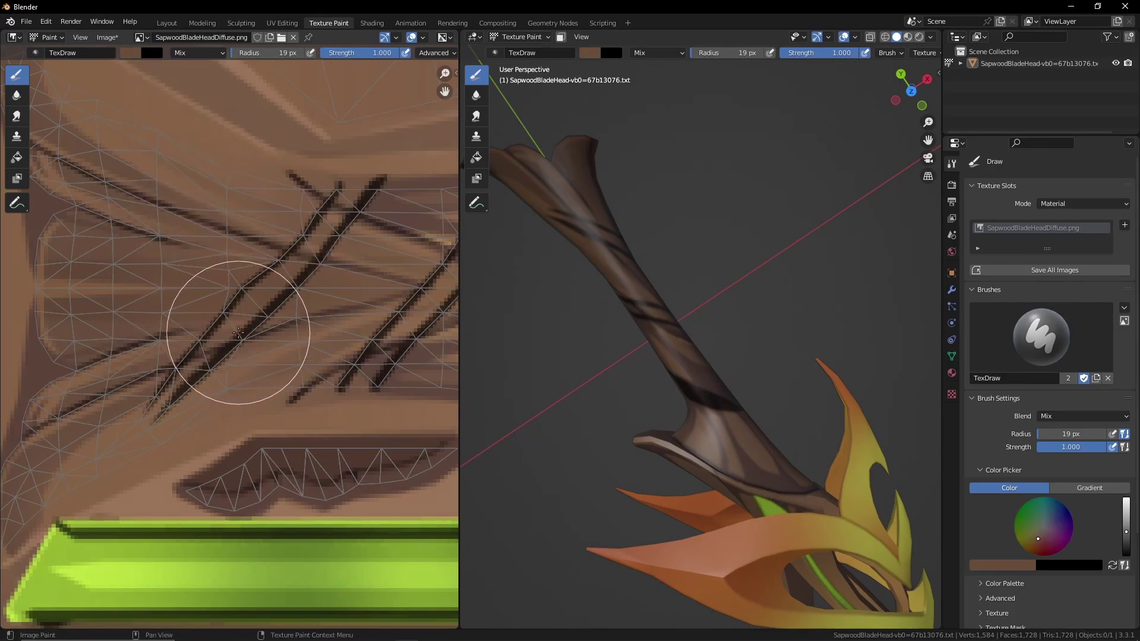
- Set the brush radius to 7 px and paint over the middle of the handle's first pair of diagonal dark lines
scroll(291, 323, up, 2)
scroll(284, 267, down, 1)
right_click(280, 268)
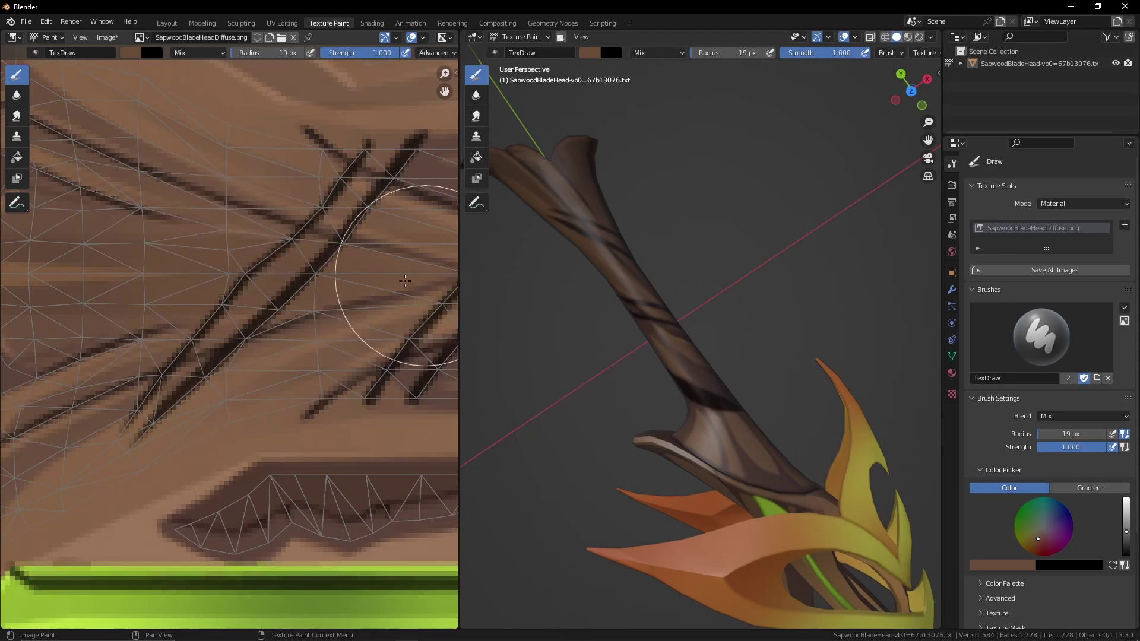
right_click(238, 288)
right_click(208, 288)
mouse_move(207, 288)
mouse_down()
mouse_move(148, 289)
mouse_move(189, 289)
mouse_up()
right_click(216, 288)
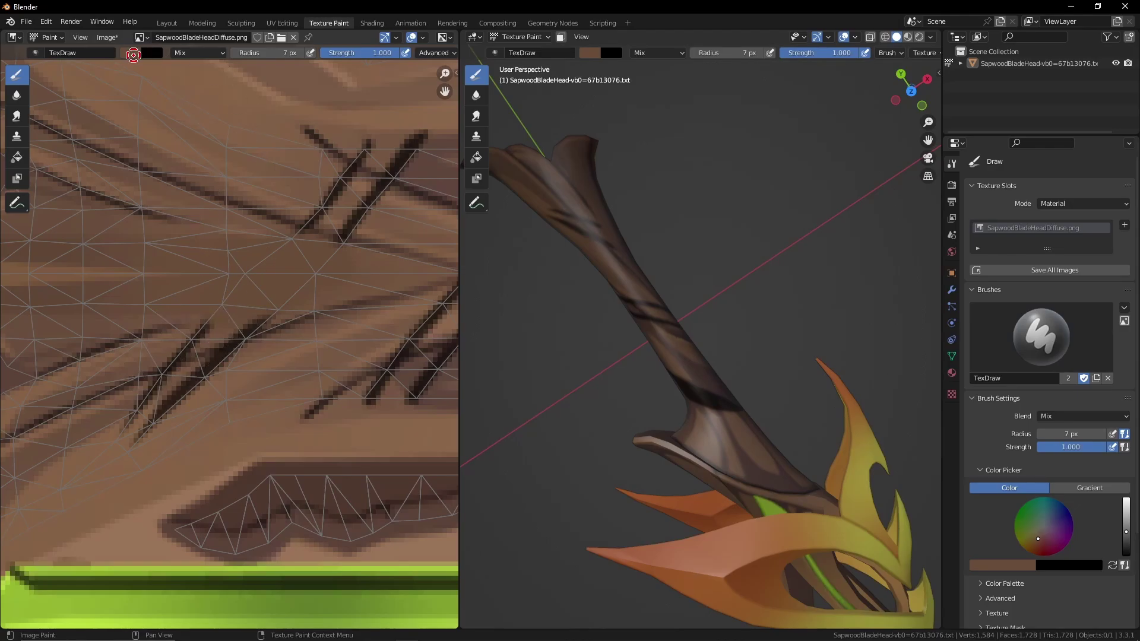
- Resize the brush, sample a matching brown and paint over the first pair's dark lines between the lower grain strokes
right_click(142, 64)
right_click(237, 238)
key(s)
right_click(174, 348)
mouse_move(152, 347)
mouse_down()
mouse_move(140, 348)
mouse_move(257, 315)
mouse_up()
- Sample a lighter brown, shrink the brush and paint along the lower stubs of the first pair of dark lines
click(131, 53)
click(218, 183)
click(153, 300)
right_click(89, 410)
drag(89, 409, 74, 410)
scroll(63, 380, up, 2)
drag(297, 359, 187, 418)
mouse_move(255, 386)
mouse_down()
mouse_move(313, 353)
mouse_move(399, 331)
mouse_up()
- Sample the surrounding brown and paint out the thick lower end of the first dark line pair with a 1 px brush
scroll(241, 368, up, 2)
key(s)
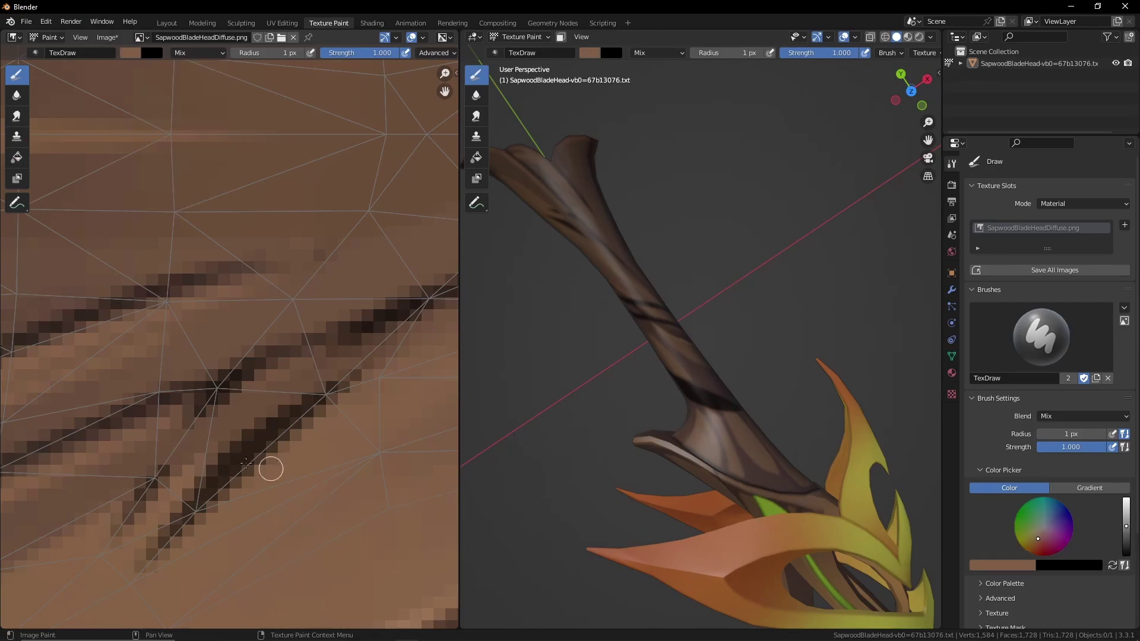
mouse_move(246, 463)
mouse_down()
mouse_move(141, 547)
mouse_move(301, 427)
mouse_move(228, 392)
mouse_up()
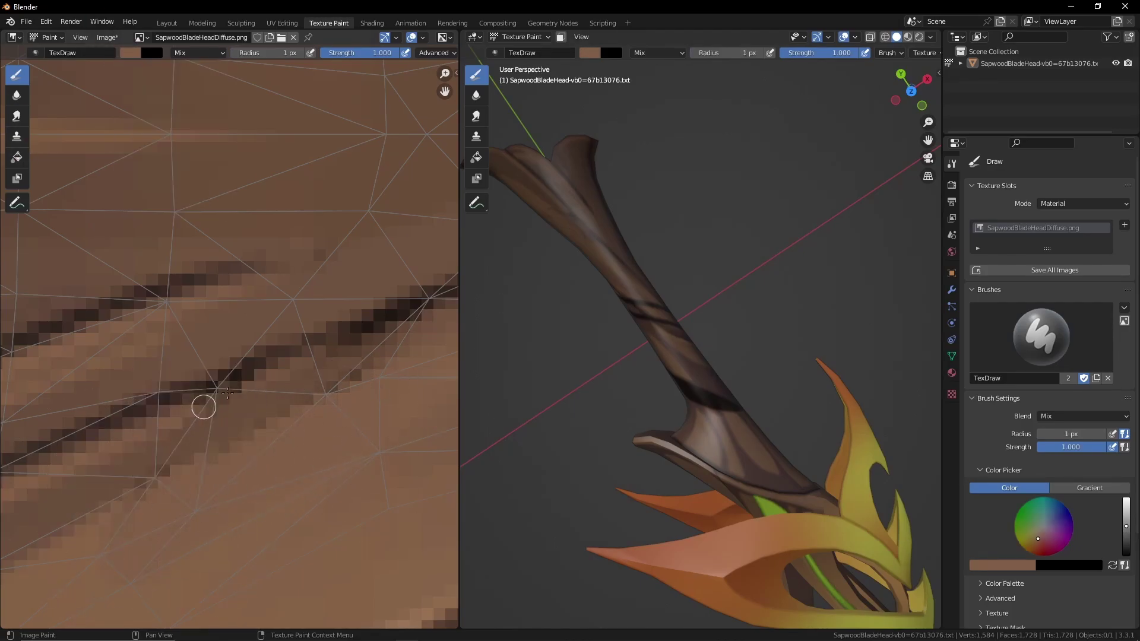
- Sample a nearby brown, resize the brush and paint over the first pair's dark lines between the upper grain strokes
scroll(229, 428, down, 3)
scroll(346, 453, down, 4)
scroll(338, 241, up, 5)
click(131, 53)
click(218, 183)
click(163, 279)
right_click(107, 368)
mouse_move(108, 368)
mouse_down()
mouse_move(138, 369)
mouse_move(102, 368)
mouse_up()
drag(241, 348, 300, 369)
- Resample the adjacent brown and paint out the leftover dark pixels between the upper grain strokes
click(131, 53)
click(219, 182)
click(214, 347)
right_click(209, 369)
drag(140, 369, 128, 369)
mouse_move(270, 387)
mouse_down()
mouse_move(240, 301)
mouse_move(272, 305)
mouse_up()
- Fill the solid dark wedge at the far end of the handle's texture area with a reddish brown
scroll(341, 241, down, 1)
mouse_move(341, 241)
middle_down()
mouse_move(298, 410)
mouse_move(173, 245)
mouse_move(15, 153)
middle_up()
scroll(298, 410, down, 2)
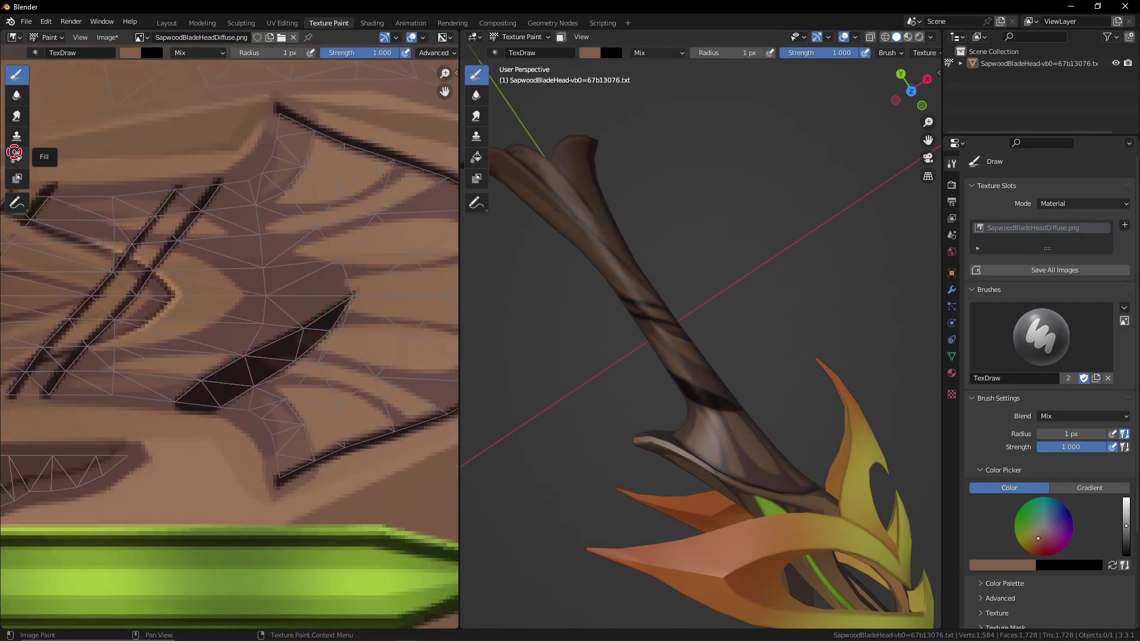
click(15, 153)
right_click(172, 172)
scroll(337, 617, down, 5)
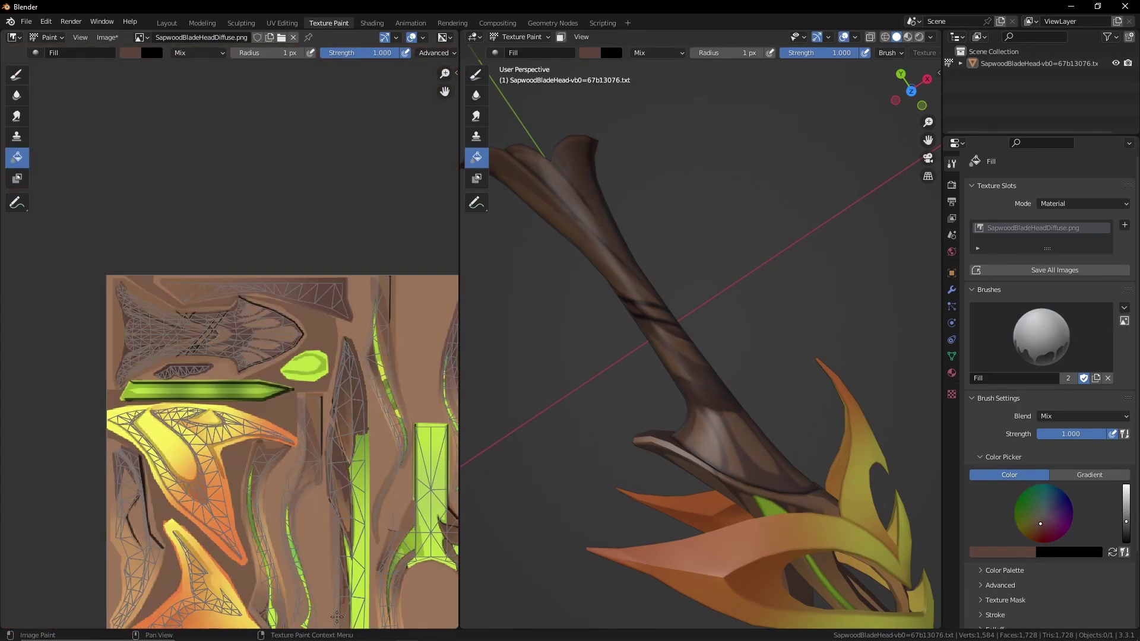
scroll(229, 343, up, 8)
- Switch back to the Draw brush and paint over the second pair of diagonal dark lines inside the V-shaped grain stroke
click(17, 75)
scroll(243, 342, up, 3)
middle_drag(372, 376, 231, 345)
mouse_move(261, 355)
mouse_down()
mouse_move(178, 299)
mouse_move(291, 321)
mouse_up()
middle_drag(313, 356, 308, 369)
scroll(328, 366, down, 6)
mouse_move(676, 350)
middle_down()
mouse_move(540, 350)
mouse_move(618, 320)
middle_up()
scroll(314, 348, up, 5)
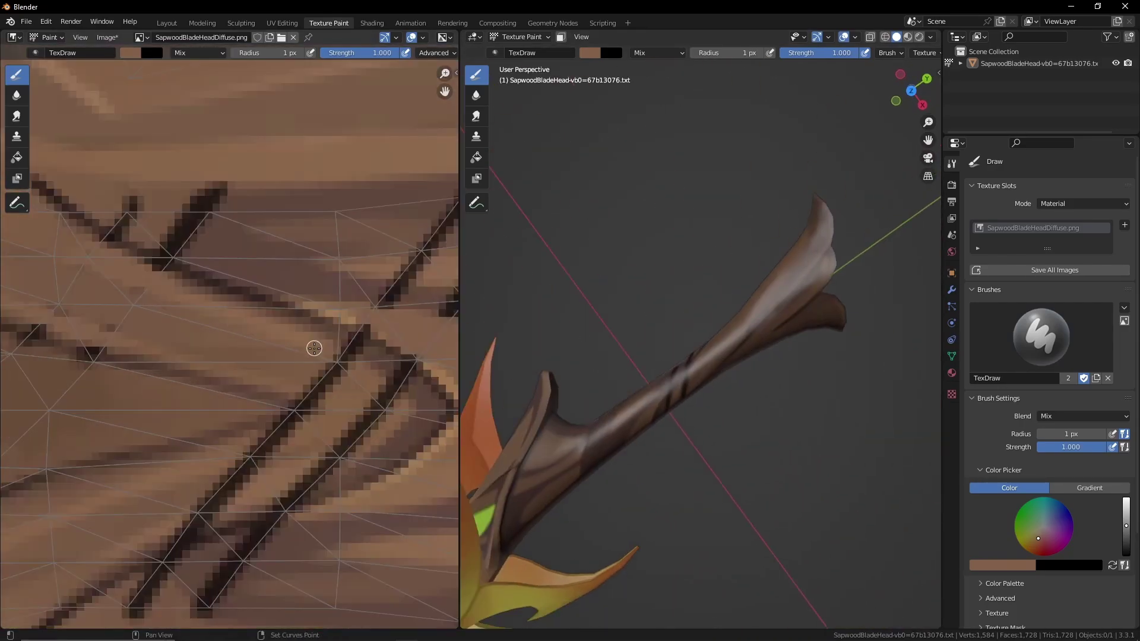
middle_drag(314, 349, 291, 330)
mouse_move(312, 350)
mouse_down()
mouse_move(270, 390)
mouse_move(234, 458)
mouse_move(169, 504)
mouse_up()
mouse_move(337, 413)
mouse_down()
mouse_move(313, 441)
mouse_move(342, 364)
mouse_up()
- Sample a brown from the wood grain and paint over the upper stubs of the first dark line pair
click(131, 53)
click(221, 183)
click(92, 189)
mouse_move(111, 182)
mouse_down()
mouse_move(115, 219)
mouse_move(98, 209)
mouse_up()
- Sample a reddish brown from the shaded wood and dab it over the remaining upper ends of the dark lines
click(131, 52)
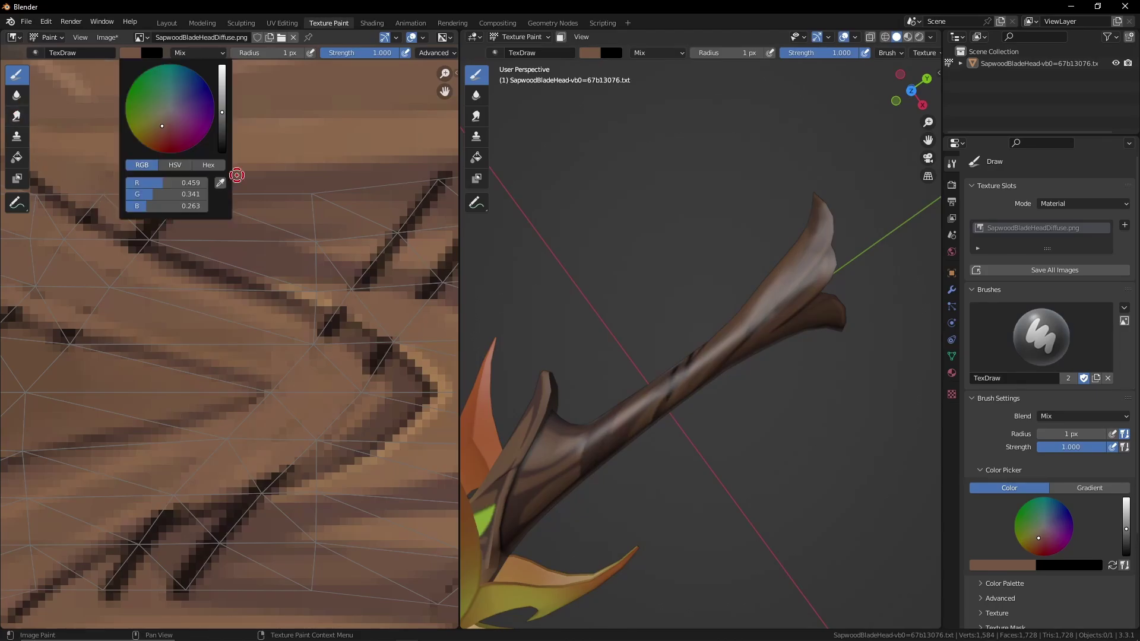
click(237, 175)
ctrl+scroll(185, 211, right, 3)
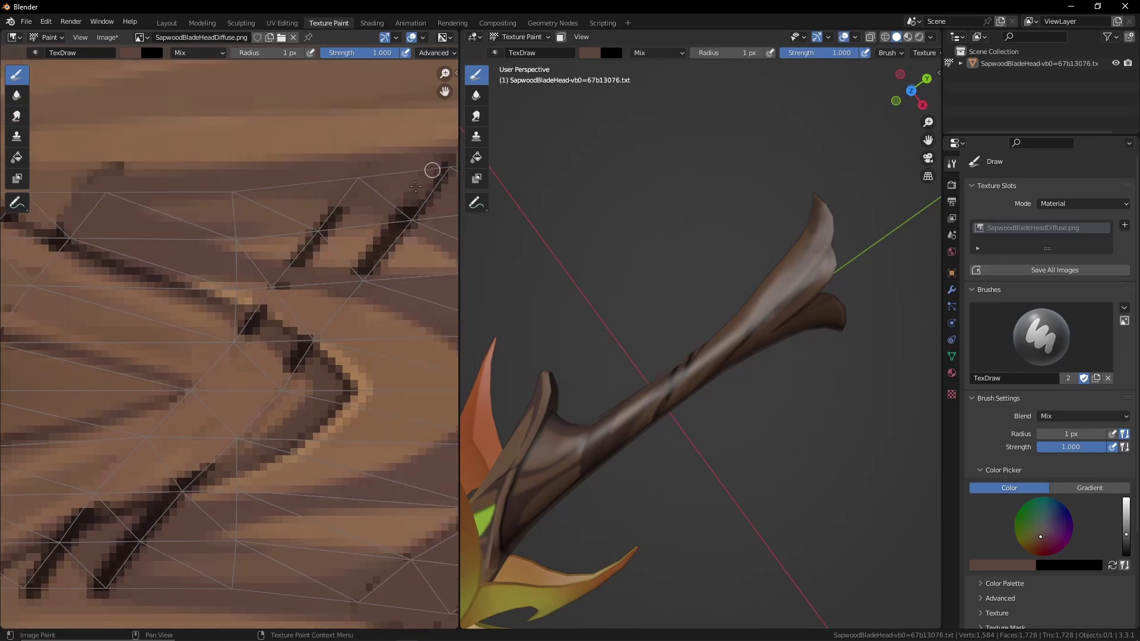
key(f)
click(410, 191)
click(422, 189)
- Paint over the second pair's lower stubs below the V-shaped grain stroke with browns sampled from the surrounding wood
middle_drag(352, 182, 239, 229)
middle_drag(154, 612, 240, 372)
scroll(239, 372, down, 1)
middle_drag(389, 356, 237, 383)
mouse_move(404, 285)
middle_down()
mouse_move(215, 365)
mouse_move(166, 279)
middle_up()
scroll(167, 279, up, 2)
right_click(176, 328)
drag(173, 407, 127, 406)
mouse_move(306, 351)
mouse_down()
mouse_move(230, 419)
mouse_move(209, 463)
mouse_up()
click(130, 53)
click(220, 183)
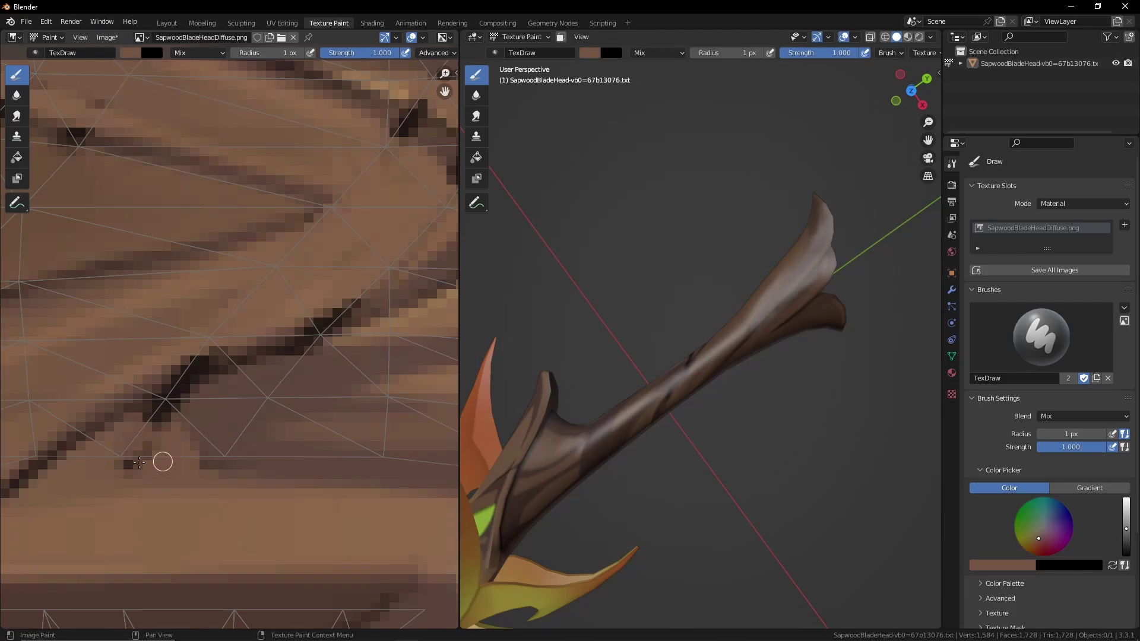
drag(139, 462, 155, 419)
- Sample a dark reddish brown and paint out the black spots near the tip of the V-shaped grain stroke
scroll(220, 415, down, 2)
middle_drag(219, 415, 262, 265)
click(131, 53)
click(220, 183)
click(225, 335)
scroll(226, 335, up, 3)
drag(288, 370, 355, 411)
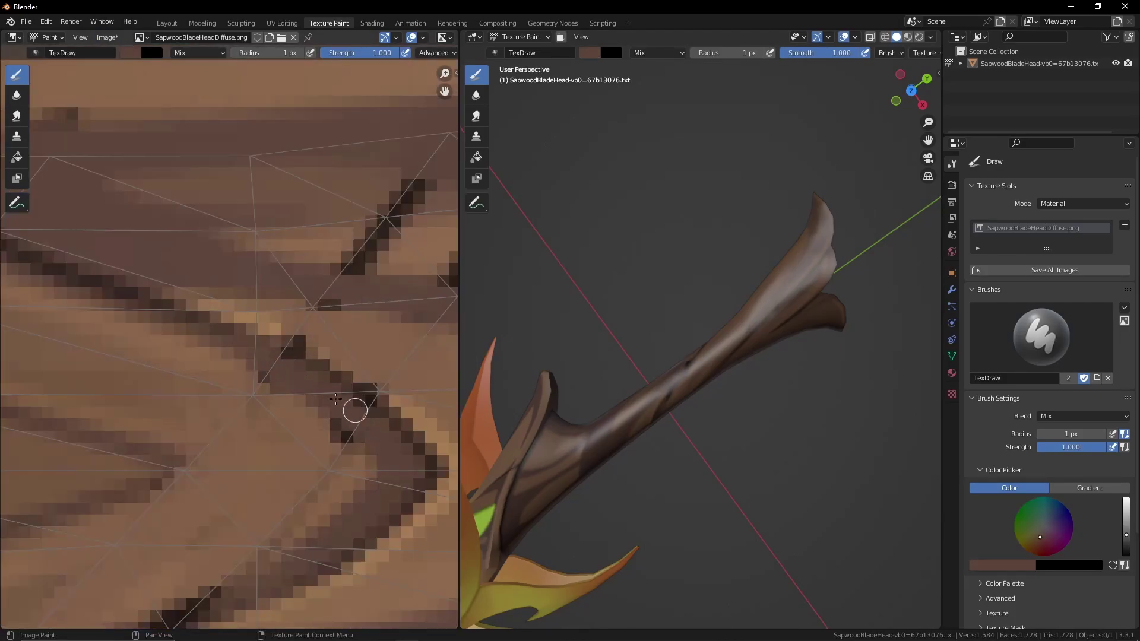
scroll(234, 394, down, 3)
key(s)
scroll(261, 392, down, 4)
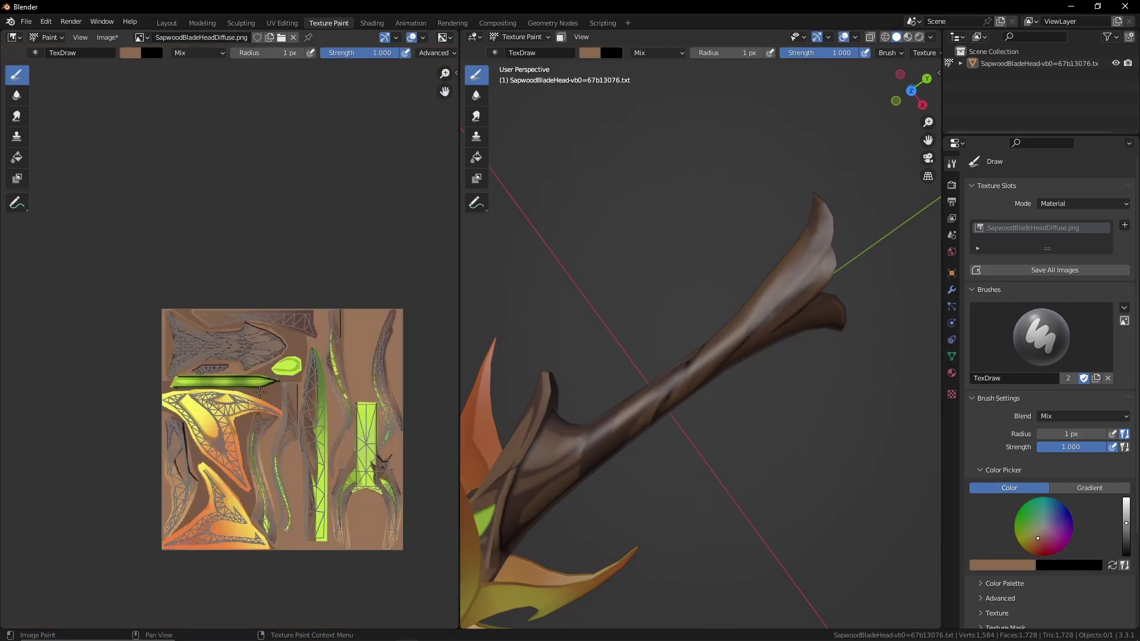
- Save the repainted SapwoodBladeHeadDiffuse.png image
scroll(237, 356, up, 3)
scroll(263, 308, up, 2)
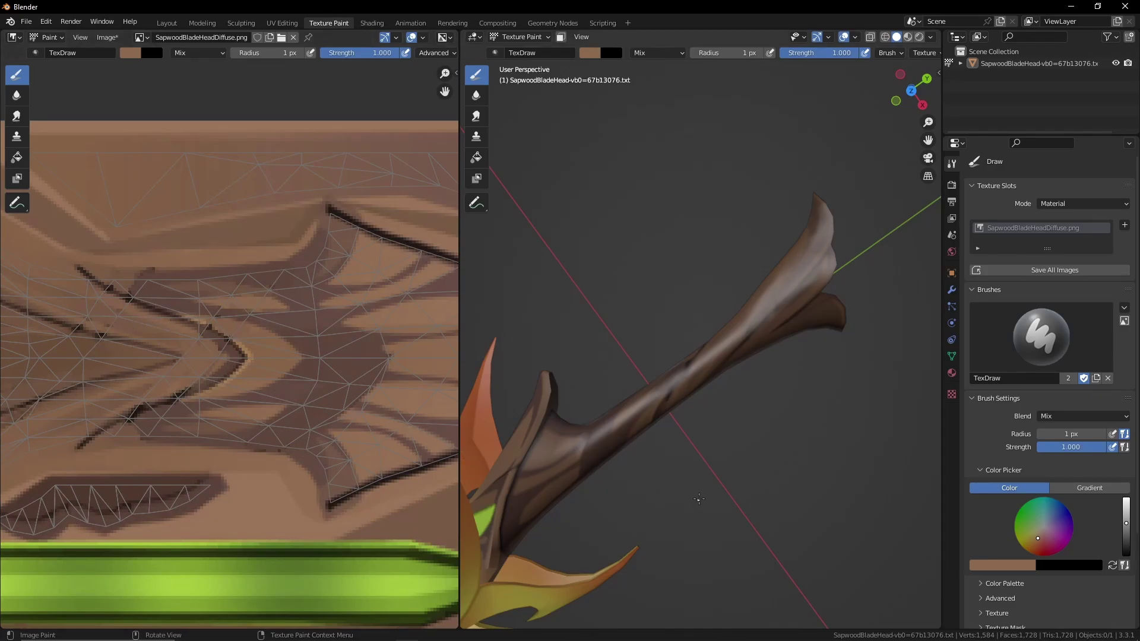
middle_drag(699, 498, 545, 295)
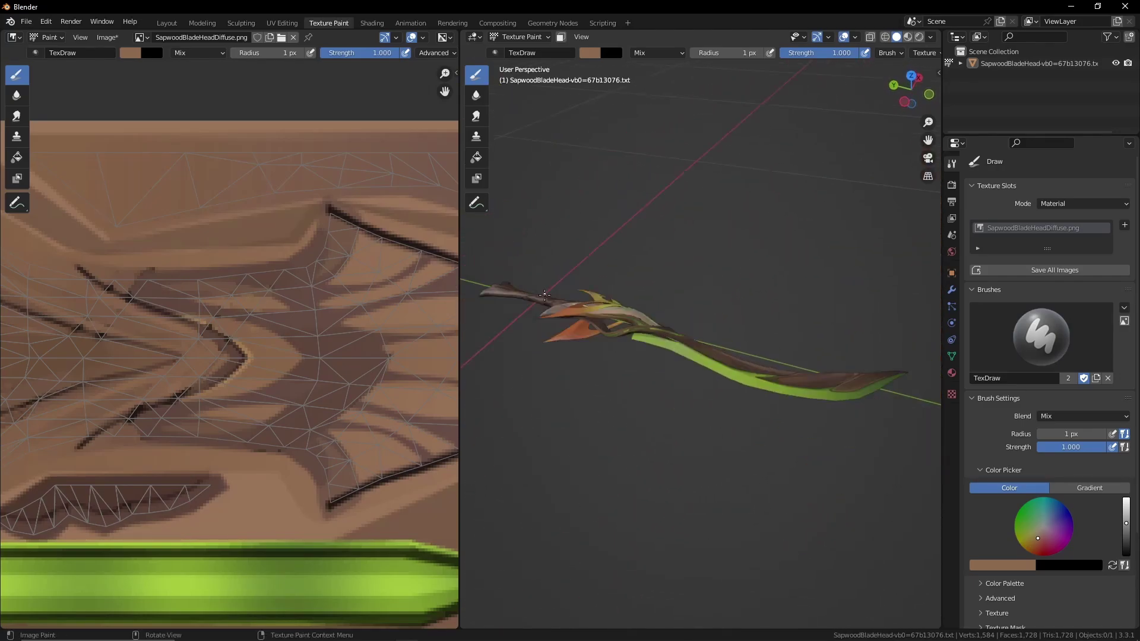
scroll(364, 311, down, 5)
middle_drag(259, 395, 210, 337)
scroll(226, 420, up, 1)
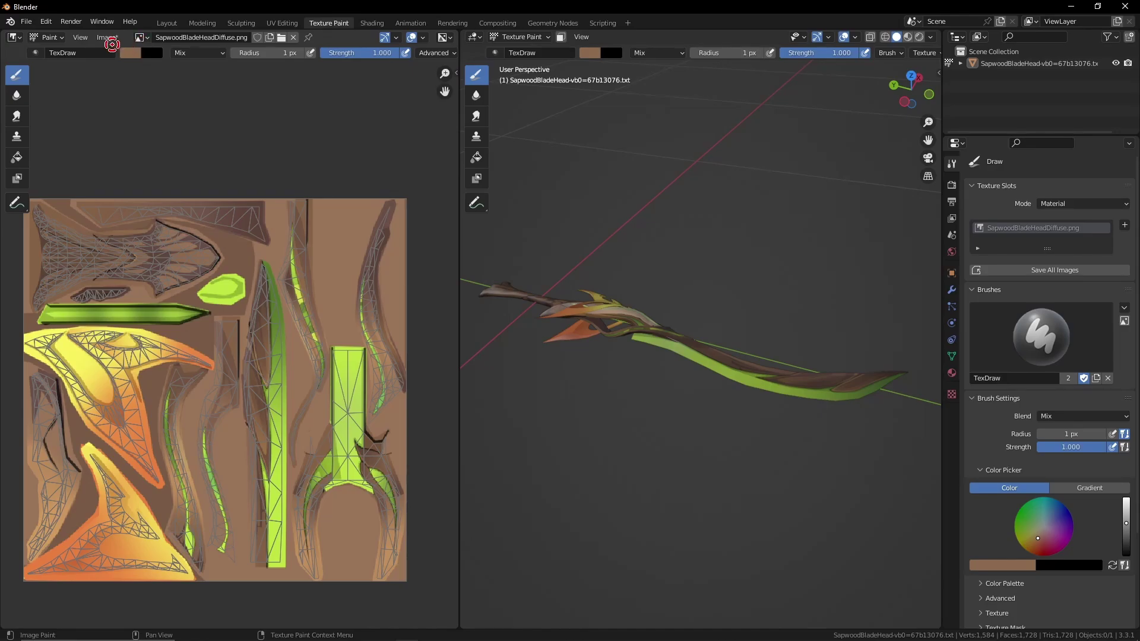
click(108, 37)
click(135, 132)
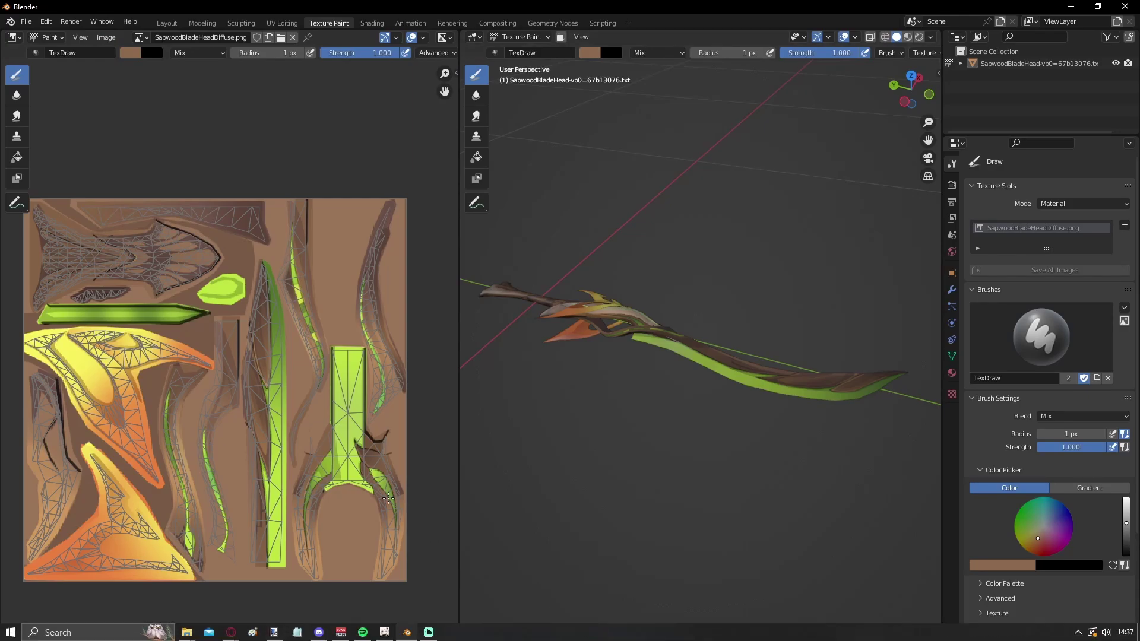
click(108, 38)
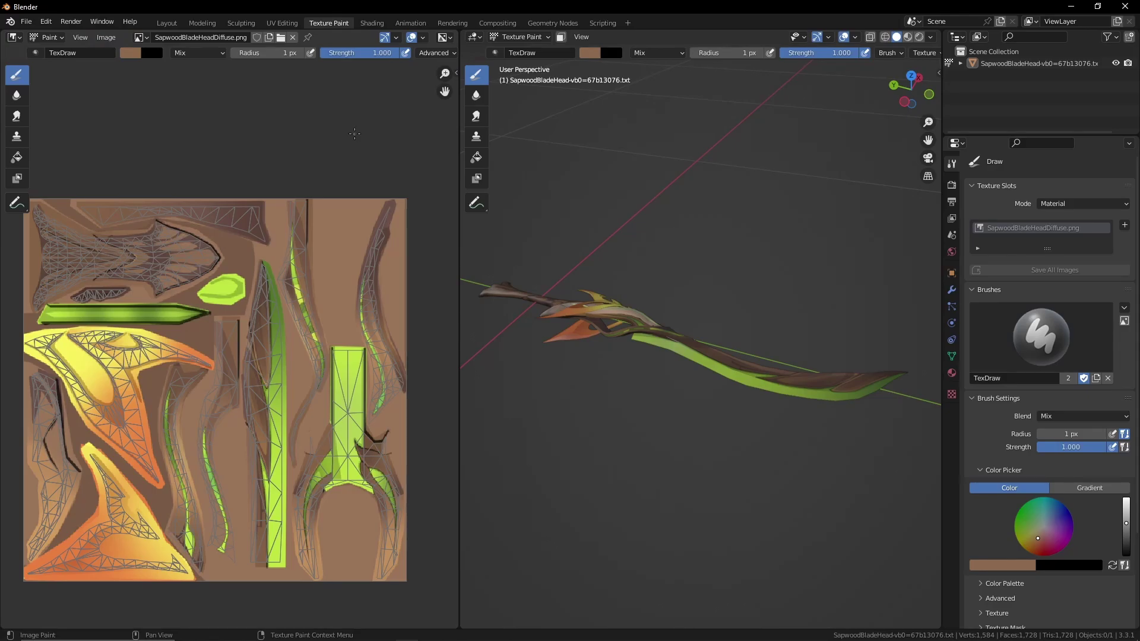
- Return to the Layout workspace, select the SapwoodBladeHead object and clear the selection
click(167, 23)
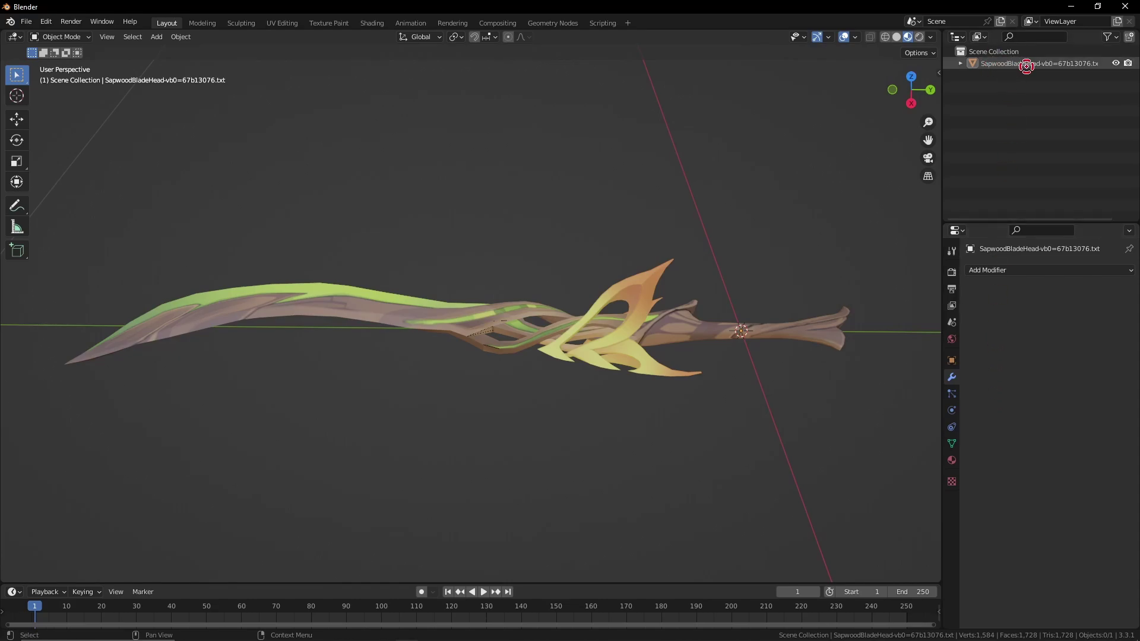
click(1027, 66)
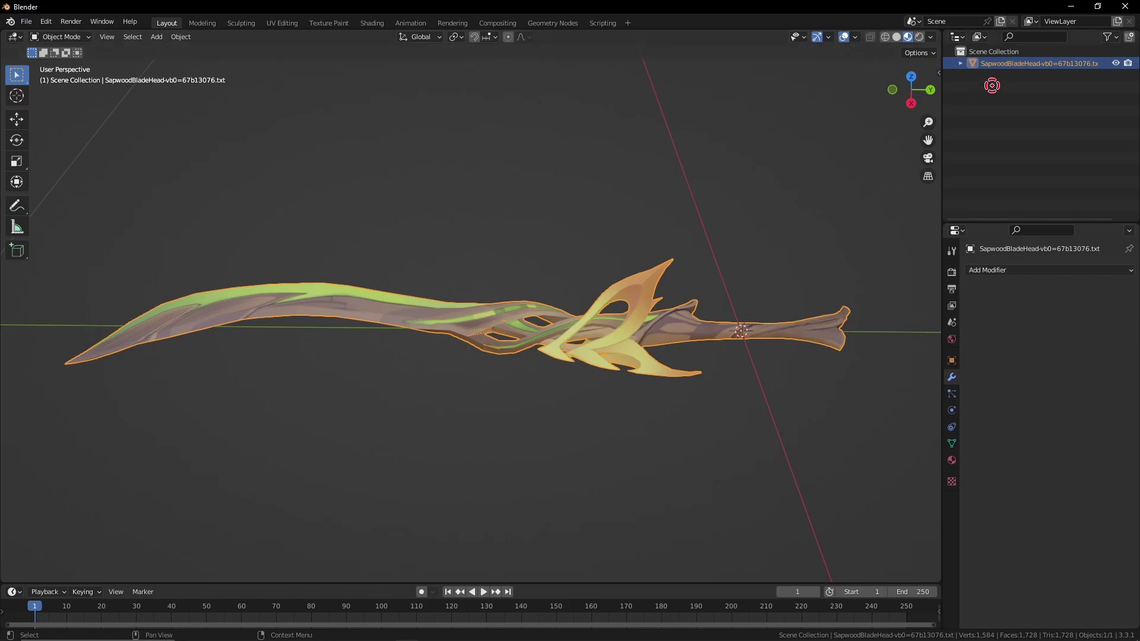
click(997, 128)
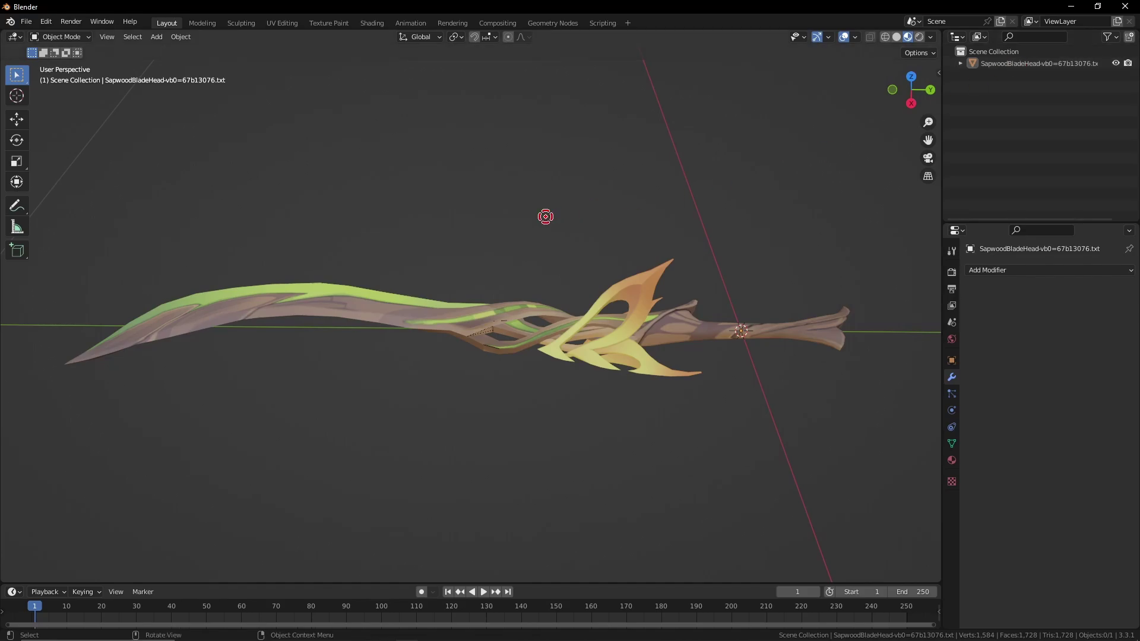
middle_drag(340, 257, 375, 311)
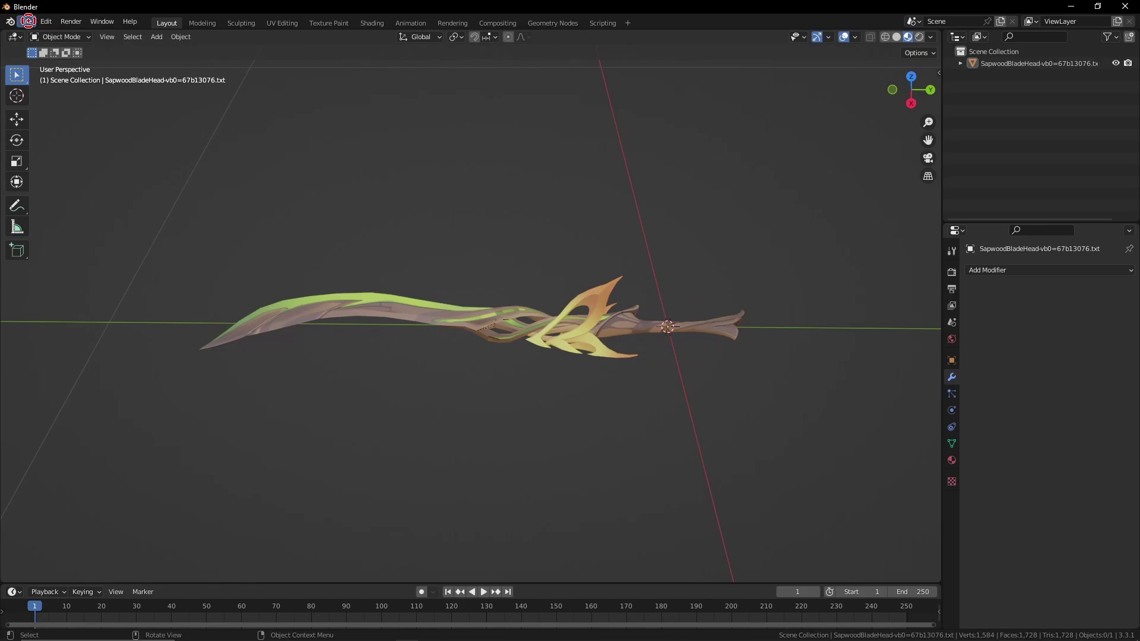
- Start a Genshin mod folder export and set its destination to the genshinmodels\Weapons\SapwoodBlade folder in GenshinModding
click(27, 21)
mouse_move(59, 194)
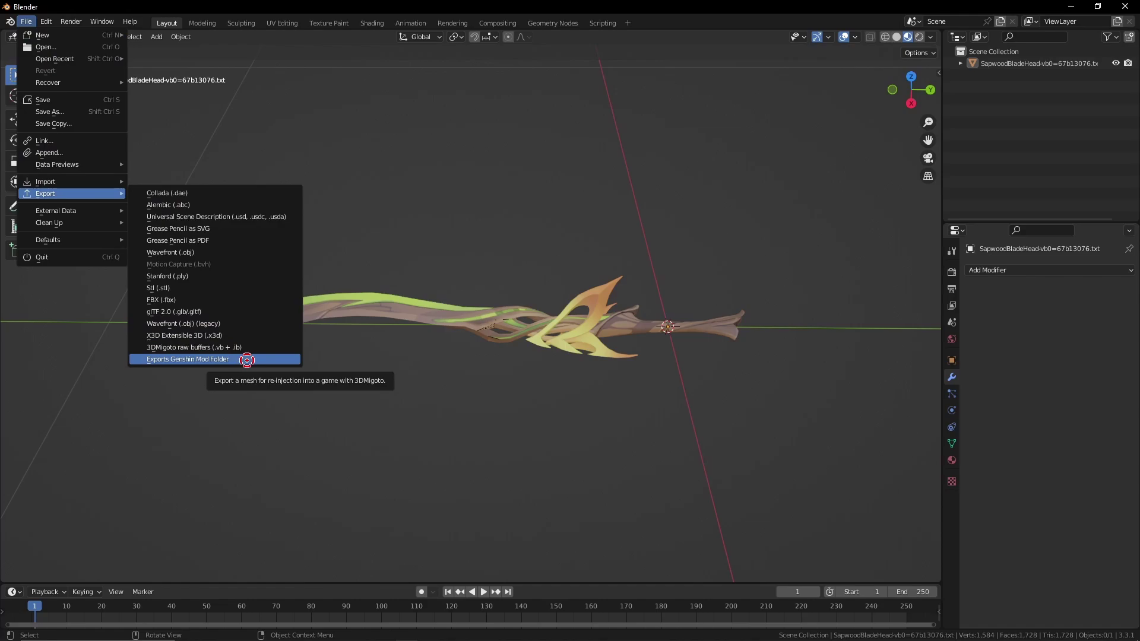
click(247, 360)
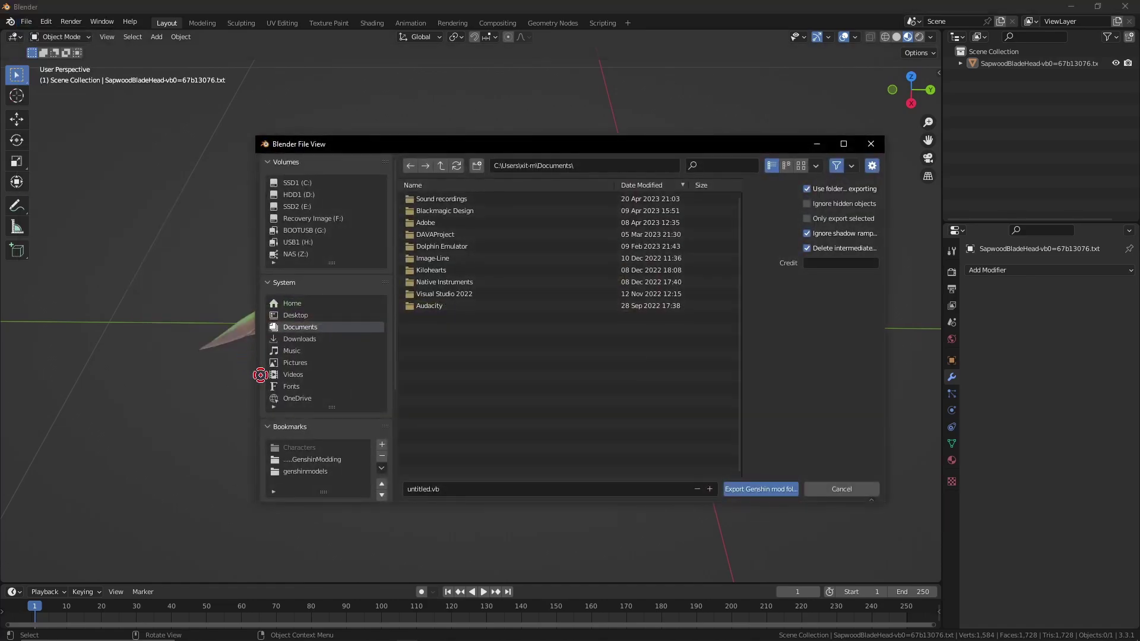
click(325, 461)
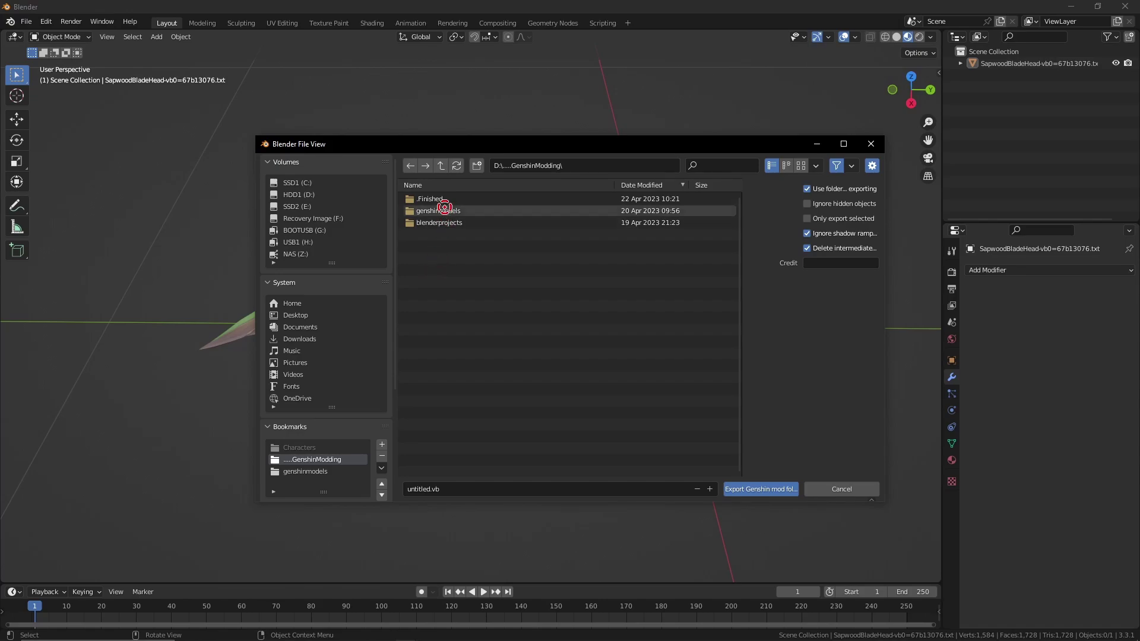
double_click(437, 211)
click(447, 199)
double_click(447, 199)
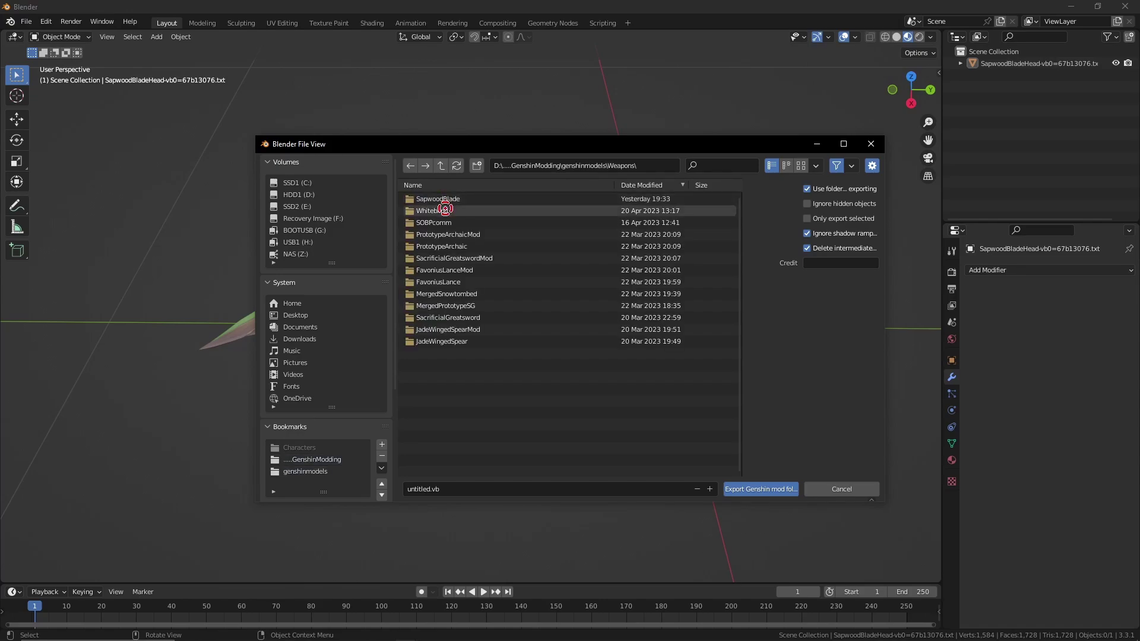
double_click(448, 200)
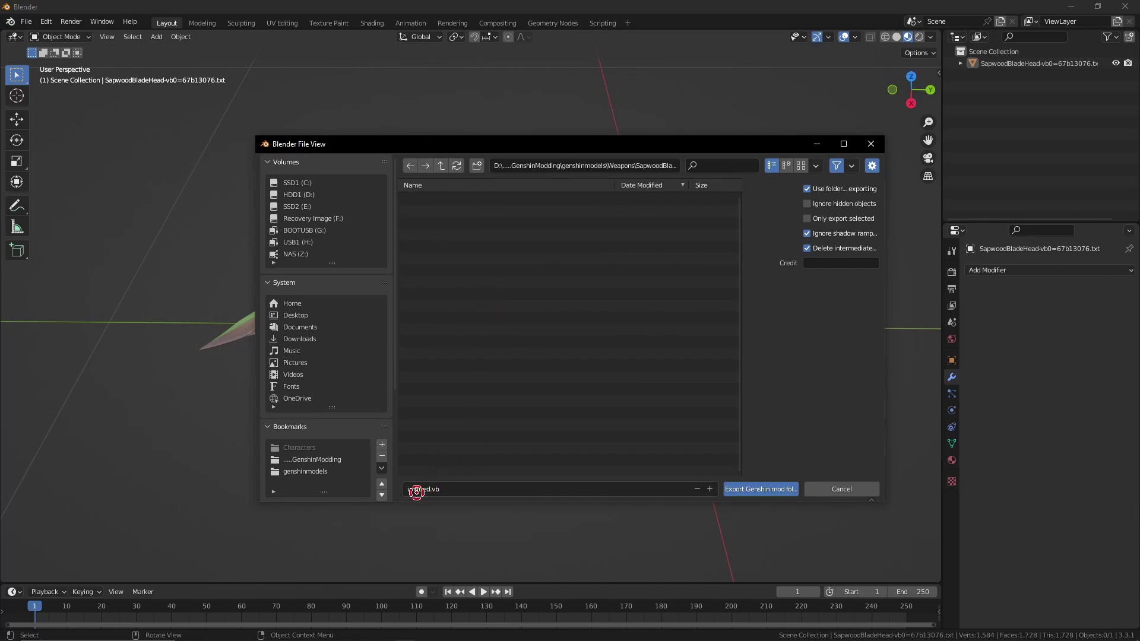
- Name the export file Sapwood.vb and export the Genshin mod folder
click(416, 492)
double_click(429, 492)
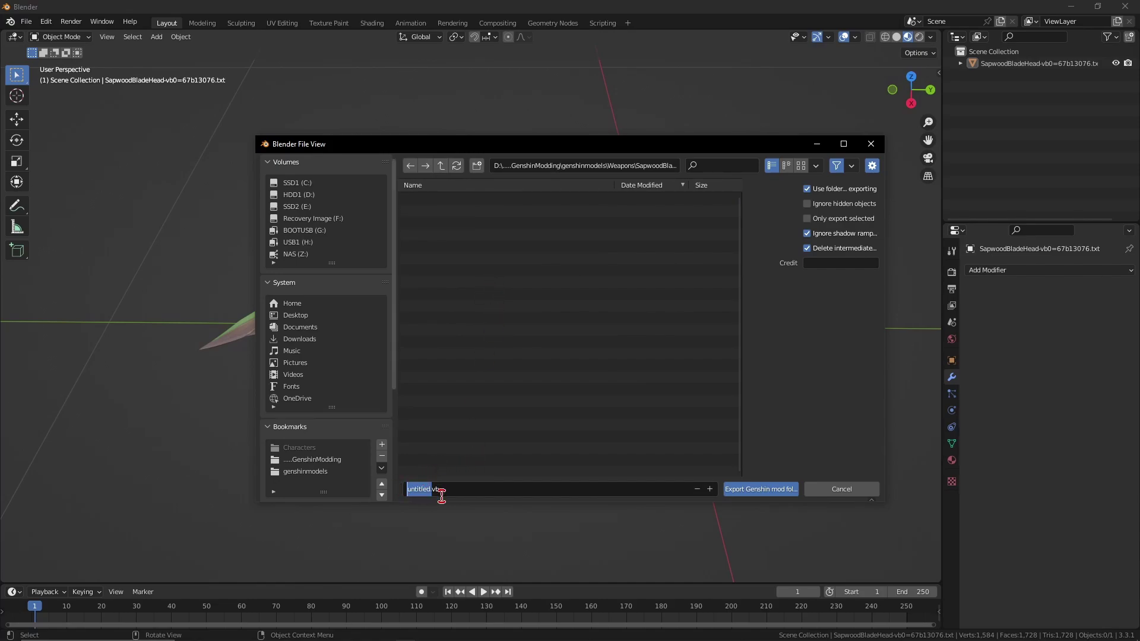
text(Sapwood)
key(Return)
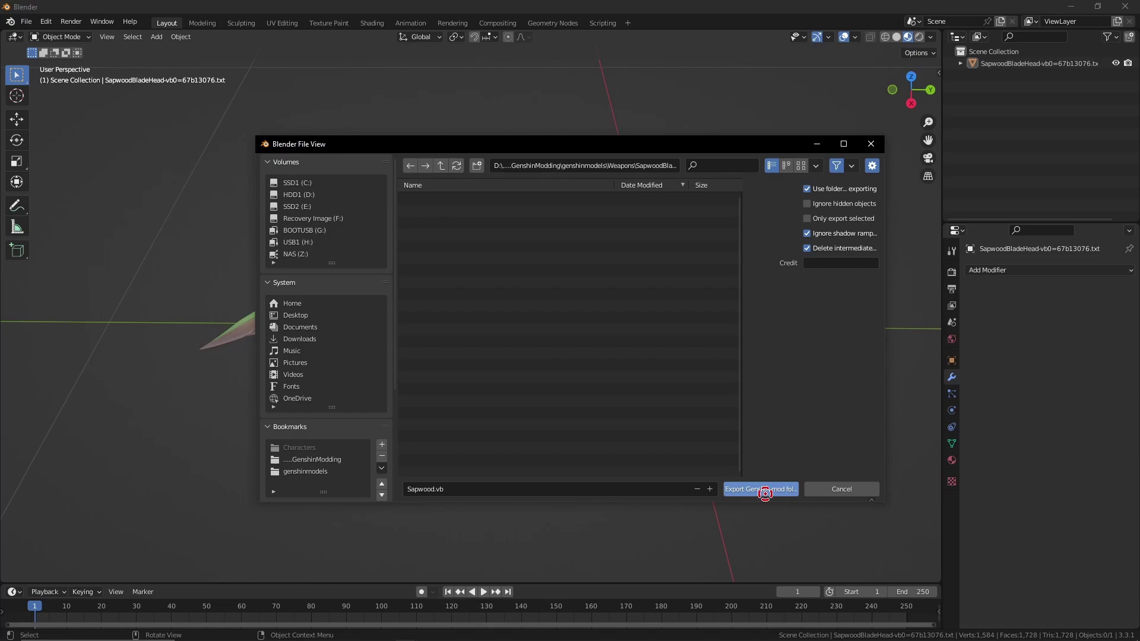
click(763, 489)
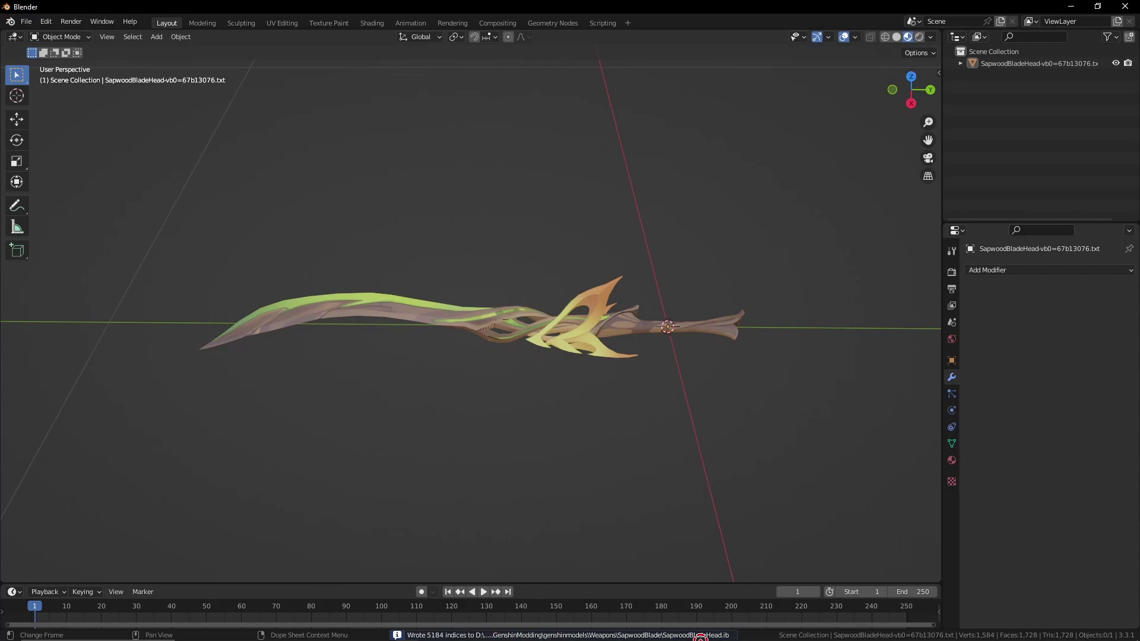
middle_drag(595, 394, 546, 375)
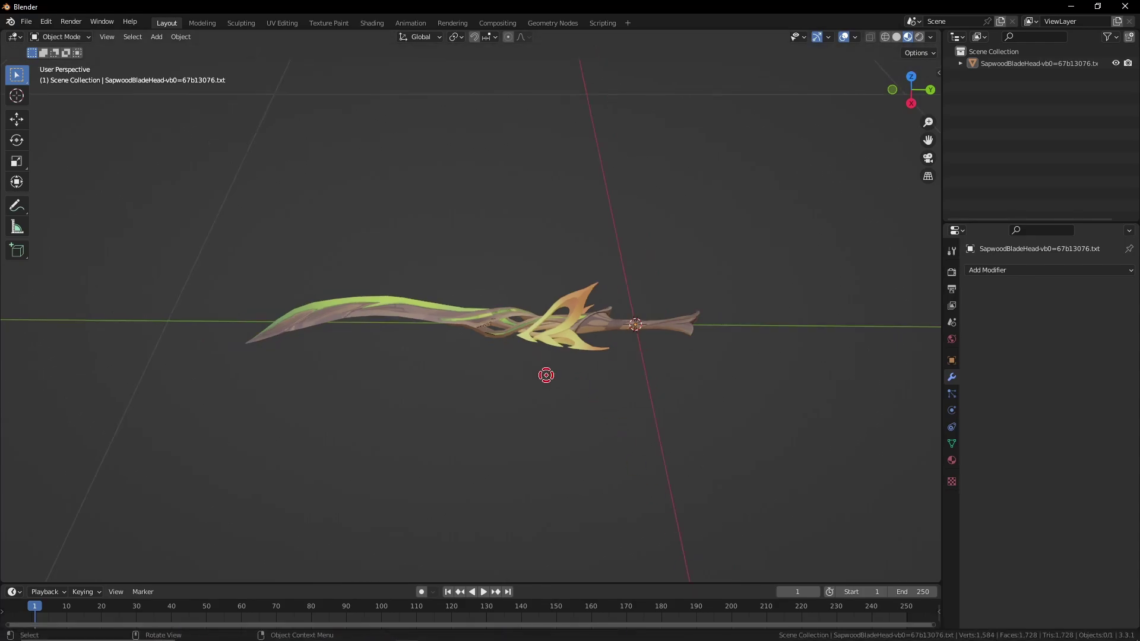
- Switch to File Explorer, inspect the files in the exported SapwoodBladeMod folder and return to the Weapons folder
key(alt+Tab)
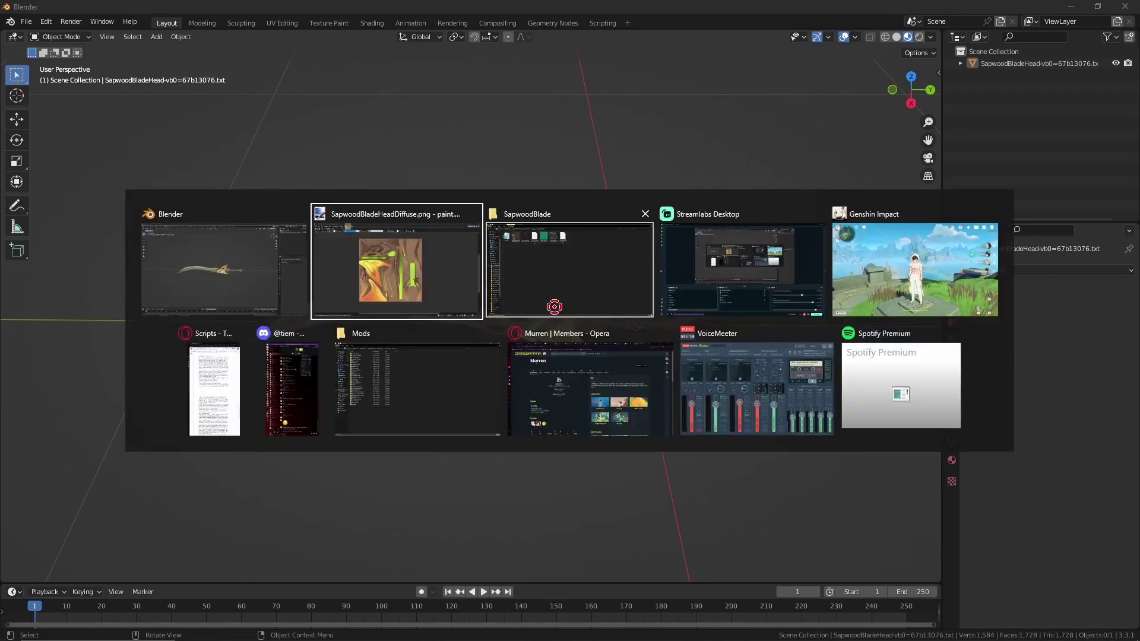
click(543, 275)
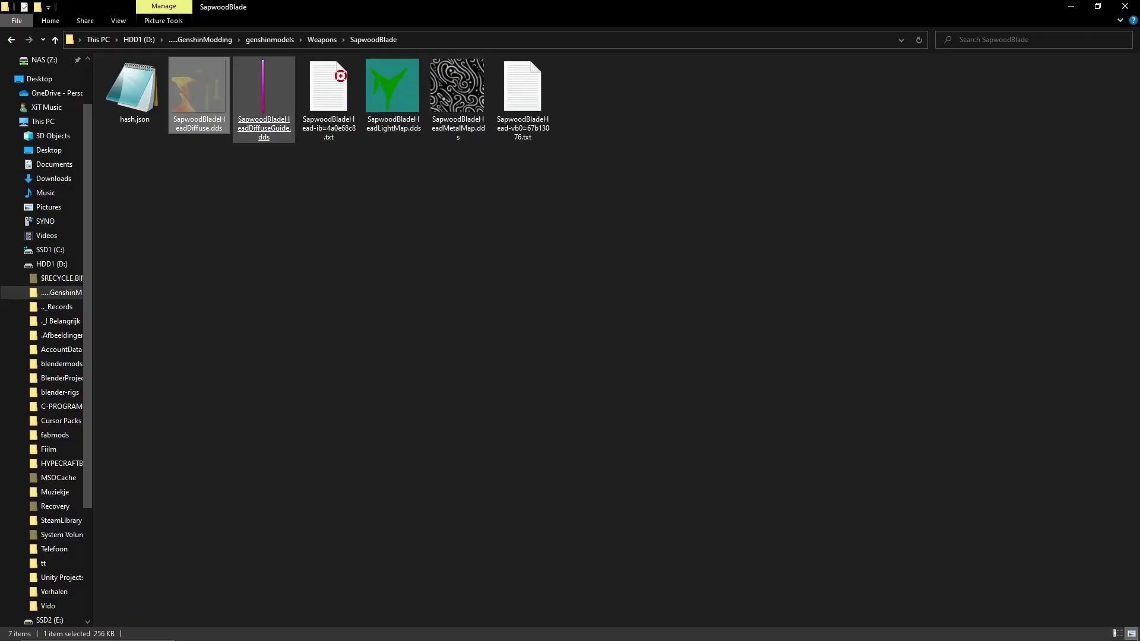
click(320, 39)
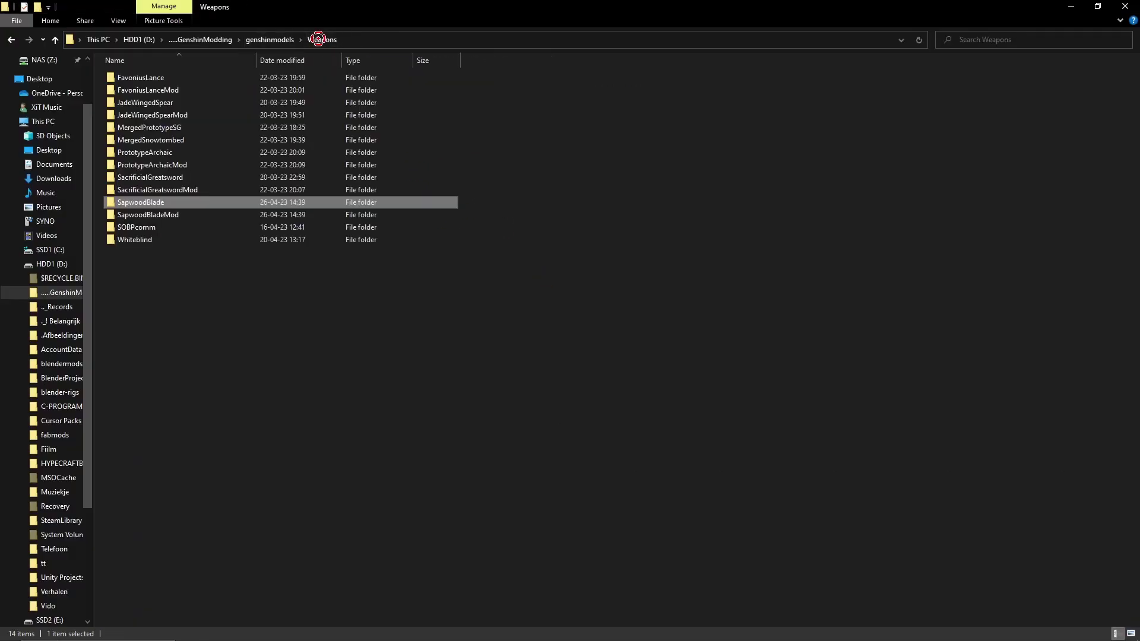
click(157, 215)
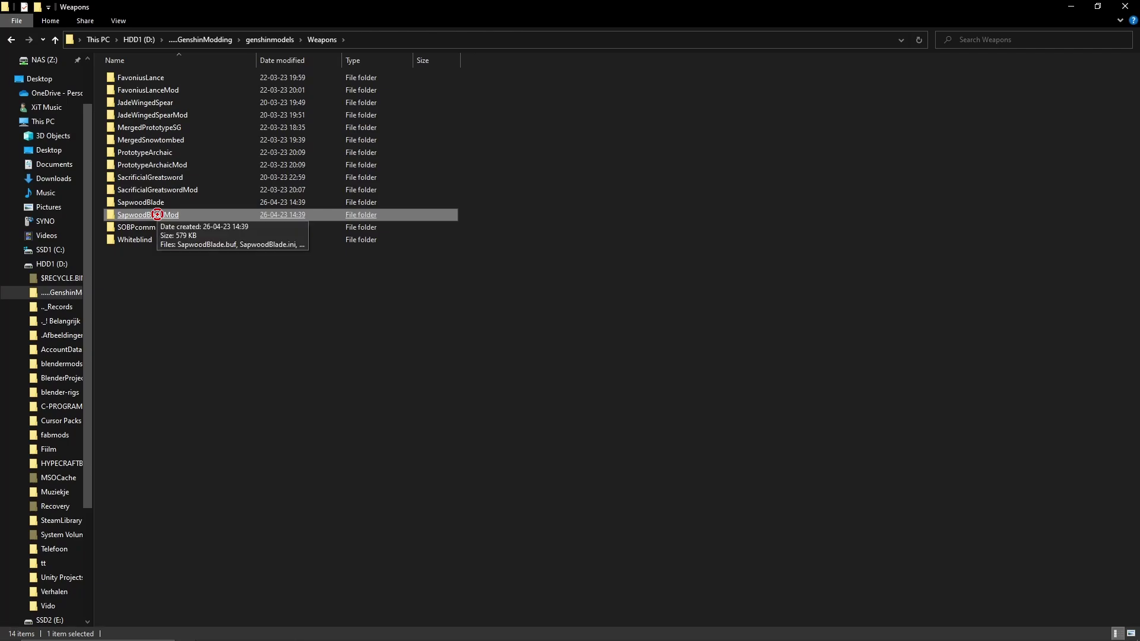
double_click(157, 214)
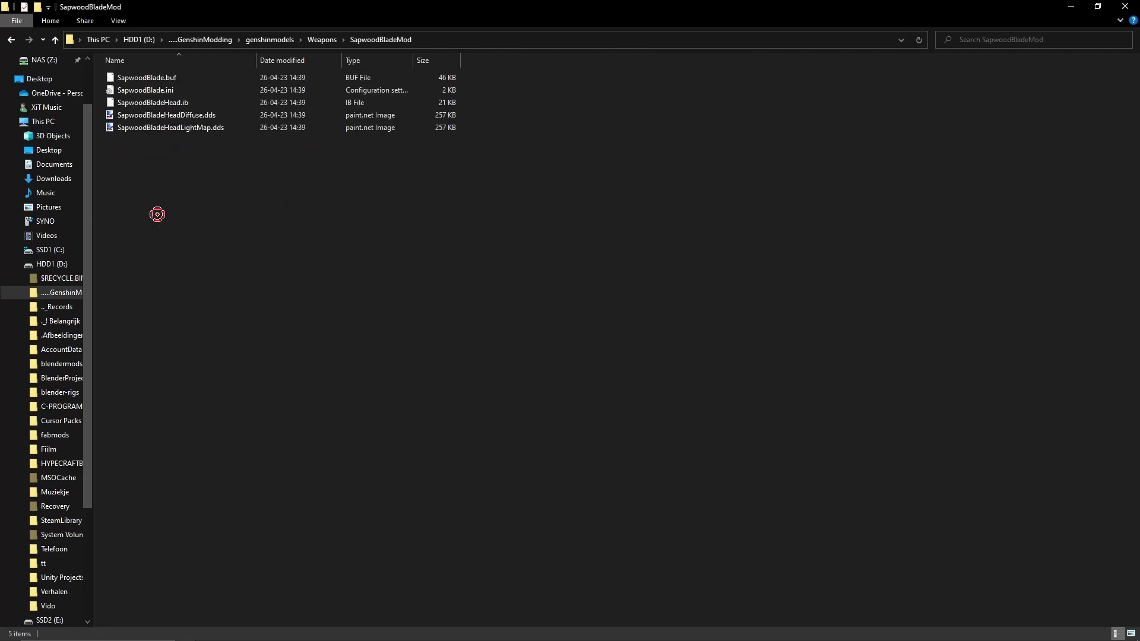
drag(307, 242, 217, 70)
click(288, 262)
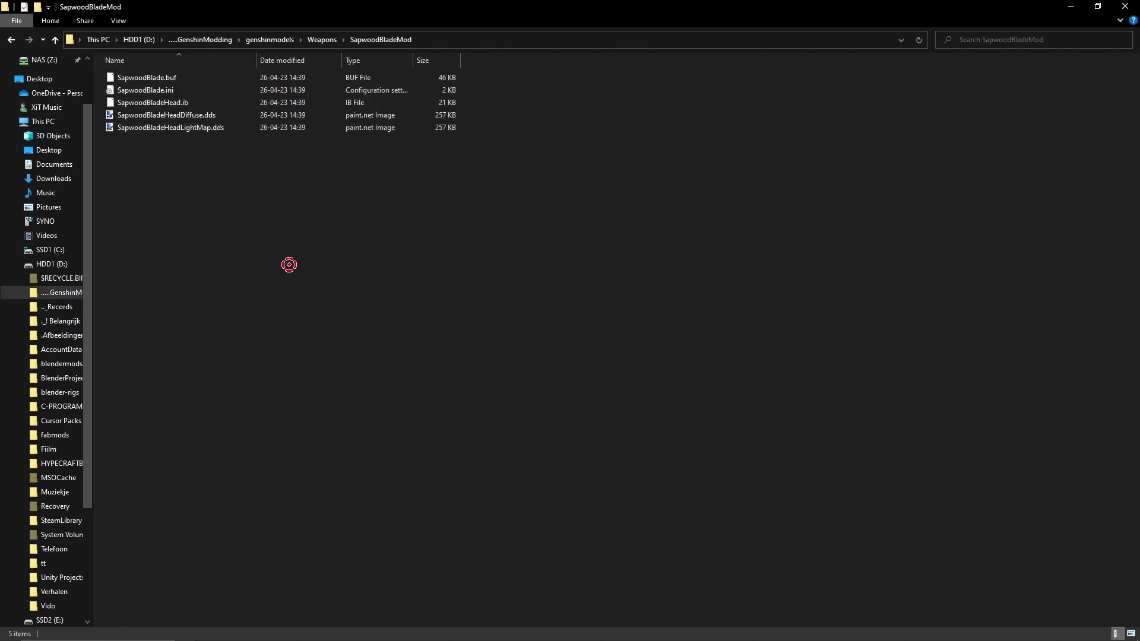
click(322, 39)
drag(483, 214, 427, 215)
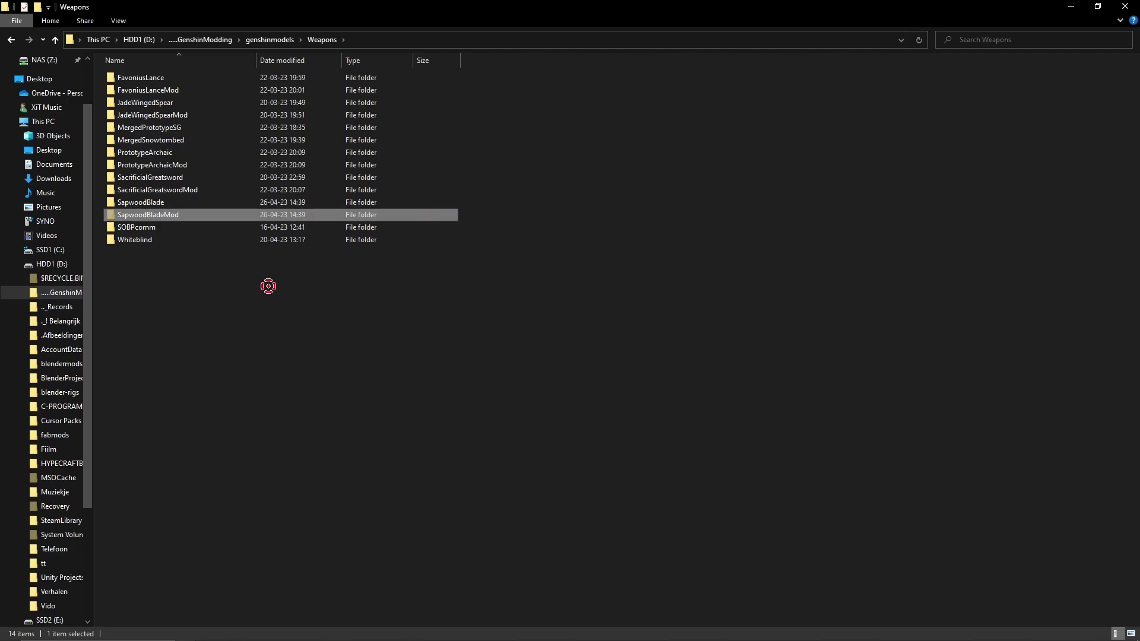
key(ctrl+v)
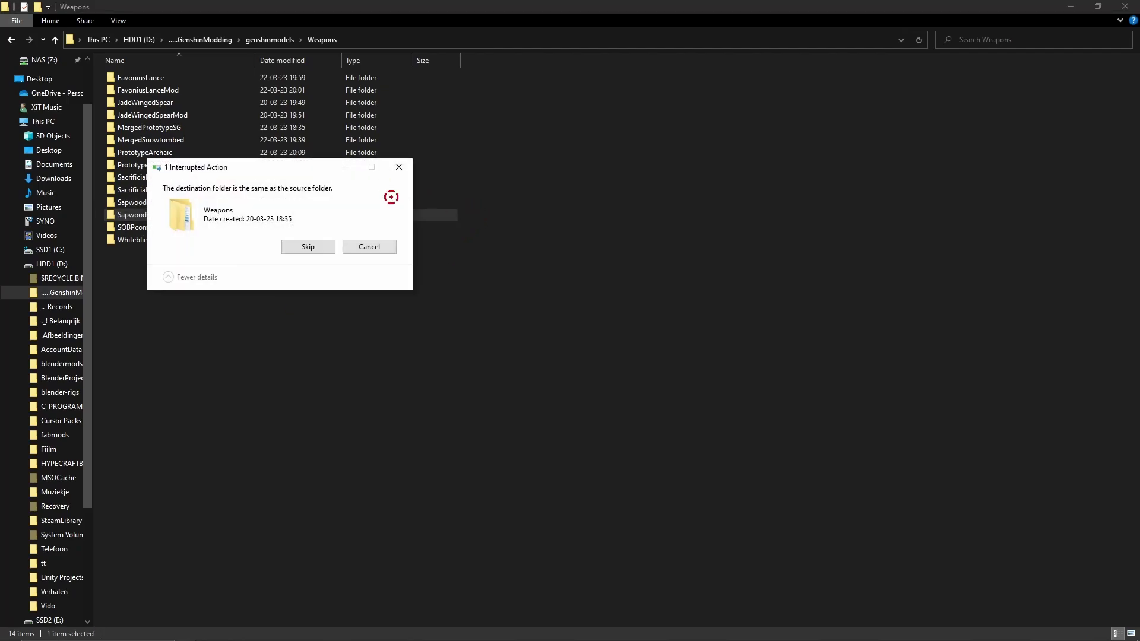
click(399, 167)
- Copy the SapwoodBladeMod folder from Weapons into the 3dmigoto2 Mods folder
click(494, 213)
drag(494, 212, 451, 218)
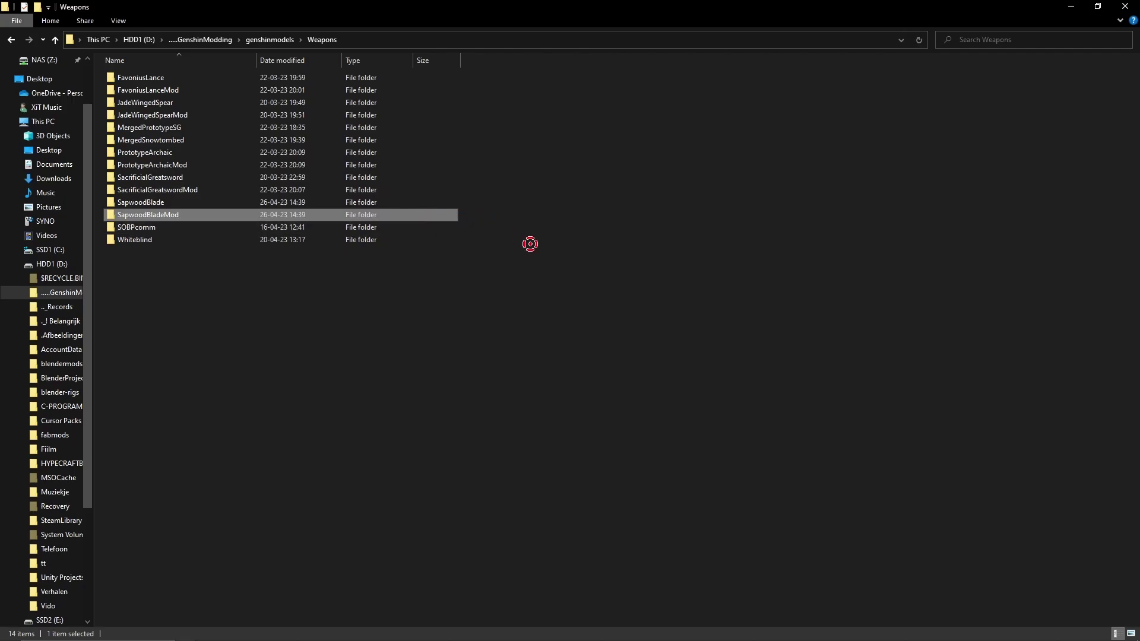
key(alt+Tab)
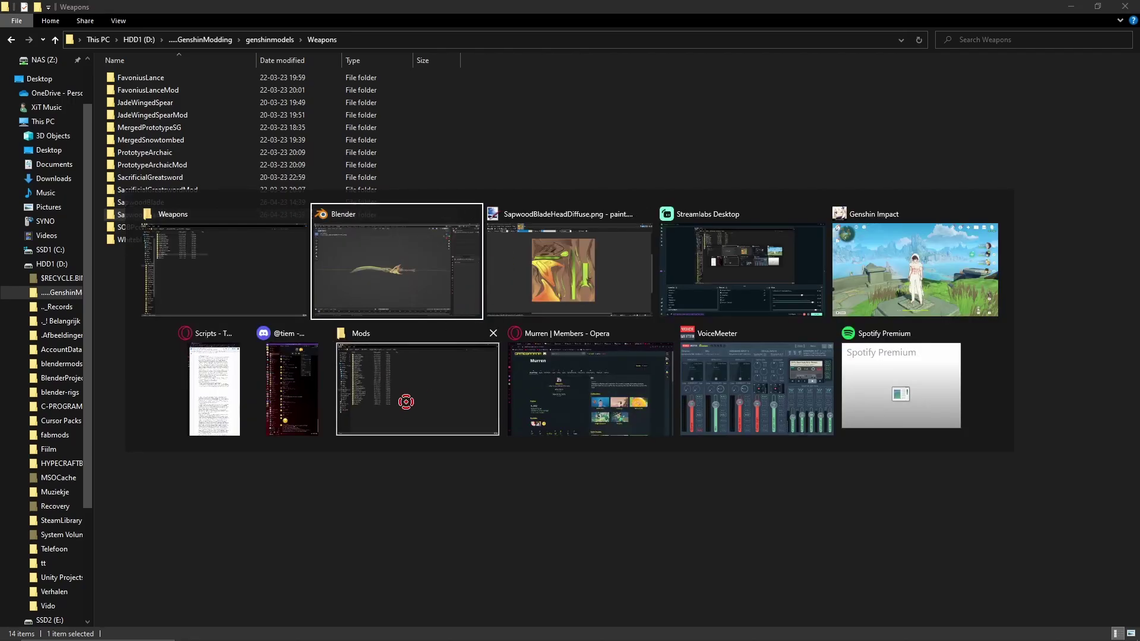
click(406, 402)
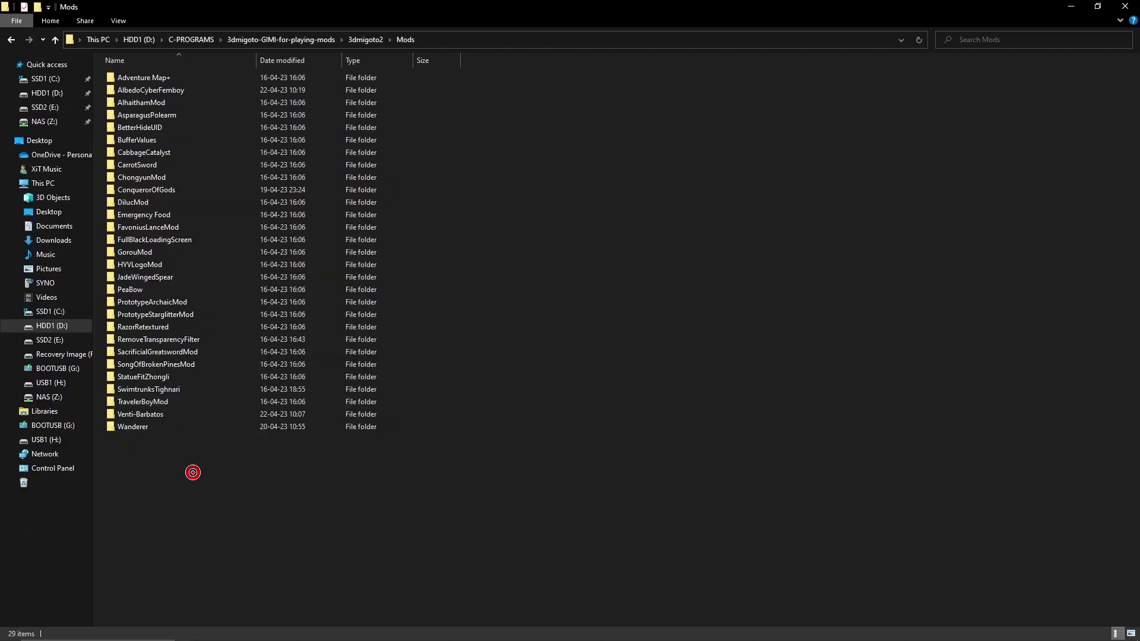
key(ctrl+v)
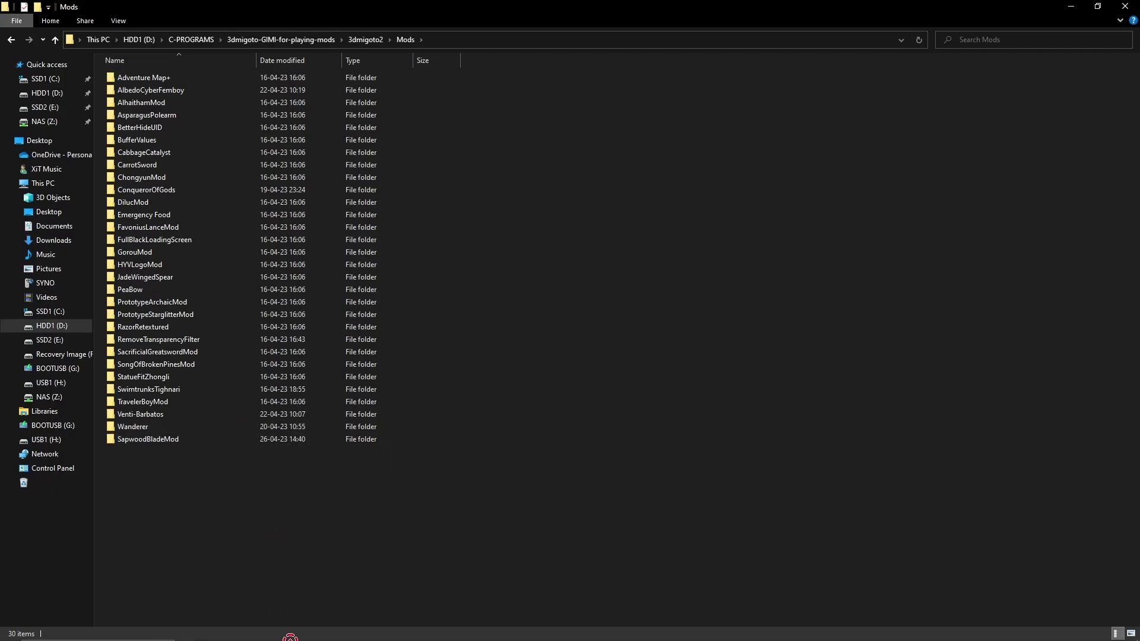
- Switch to Genshin Impact, reload the mods and display Bennett's equipped Sapwood Blade
click(356, 632)
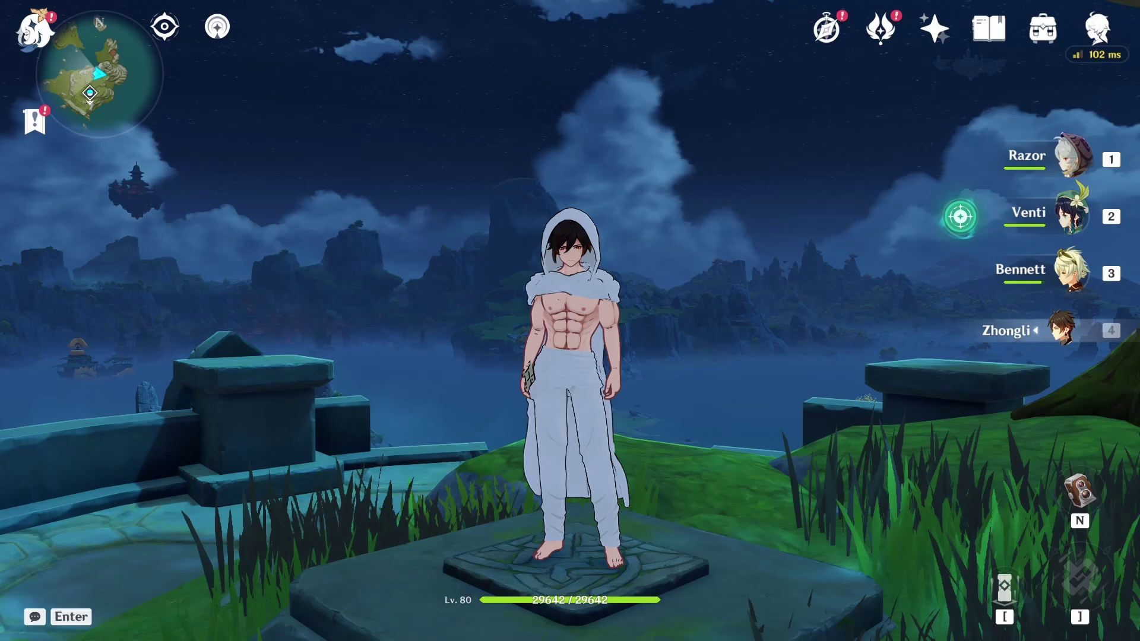
key(F10)
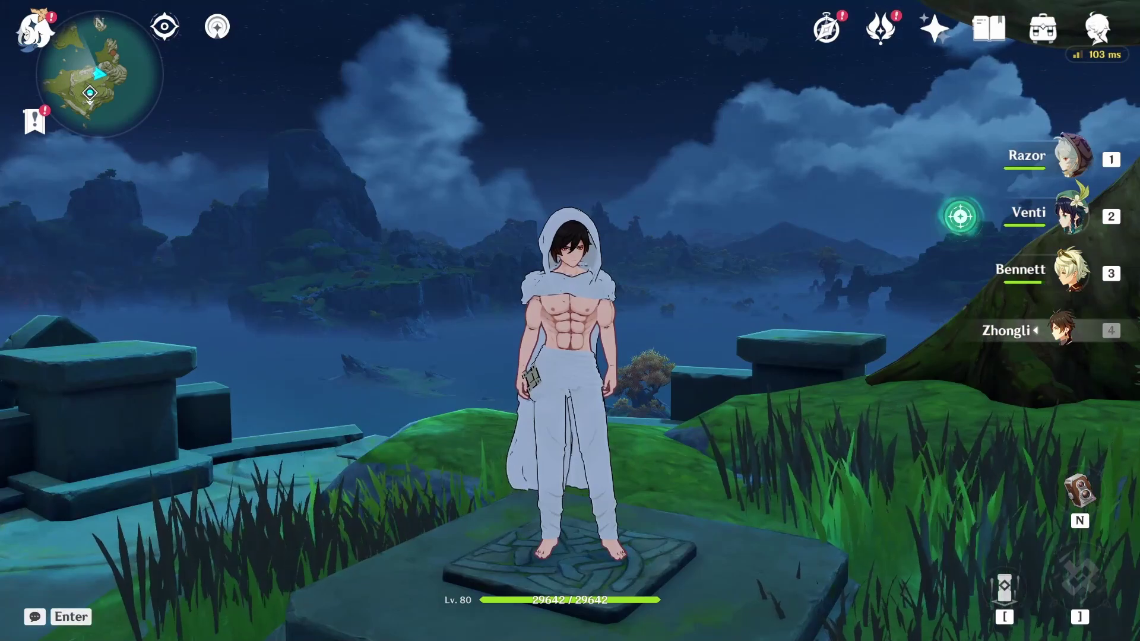
key(c)
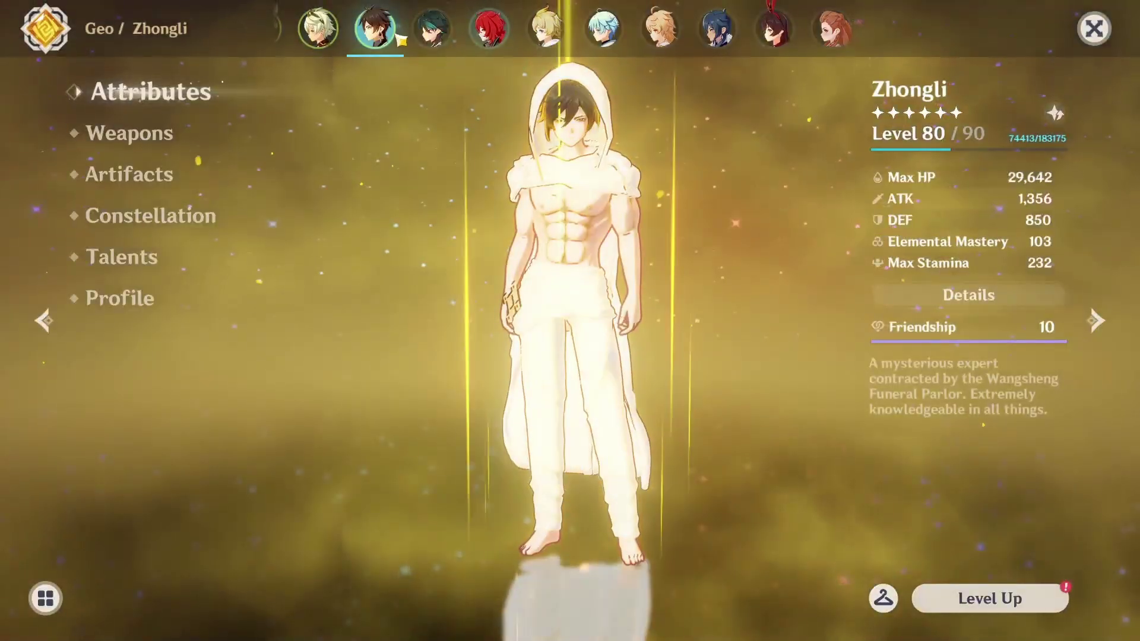
click(318, 28)
click(143, 135)
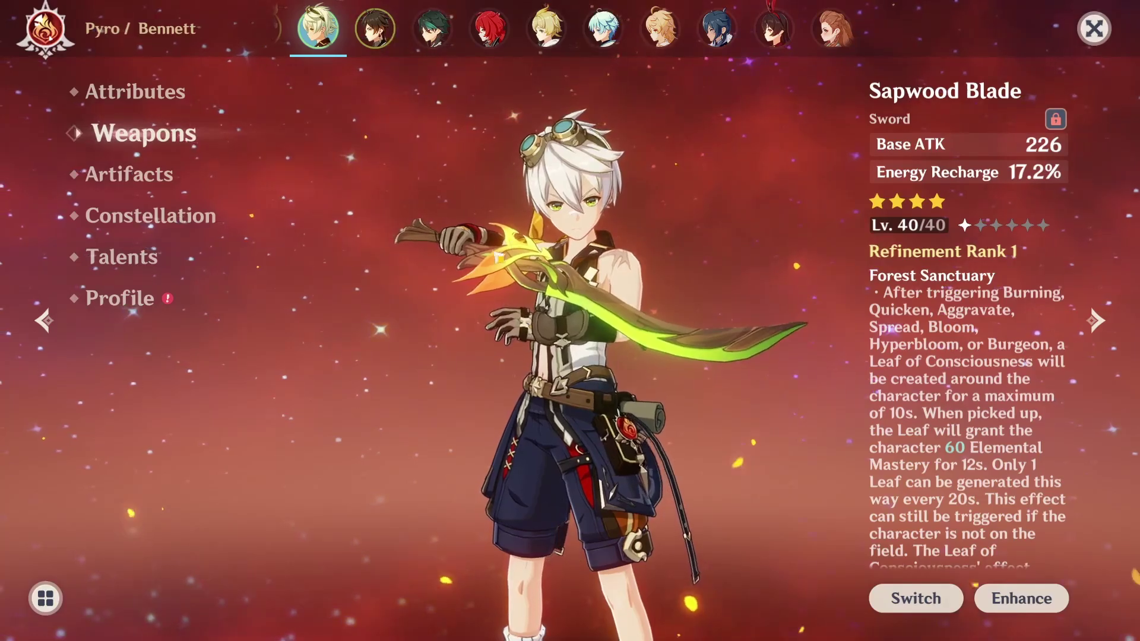
- Close the SapwoodBladeHeadDiffuse.png window and open SapwoodBladeHeadDiffuse.dds from the SapwoodBladeMod folder in Mods with paint.net
key(alt+Tab)
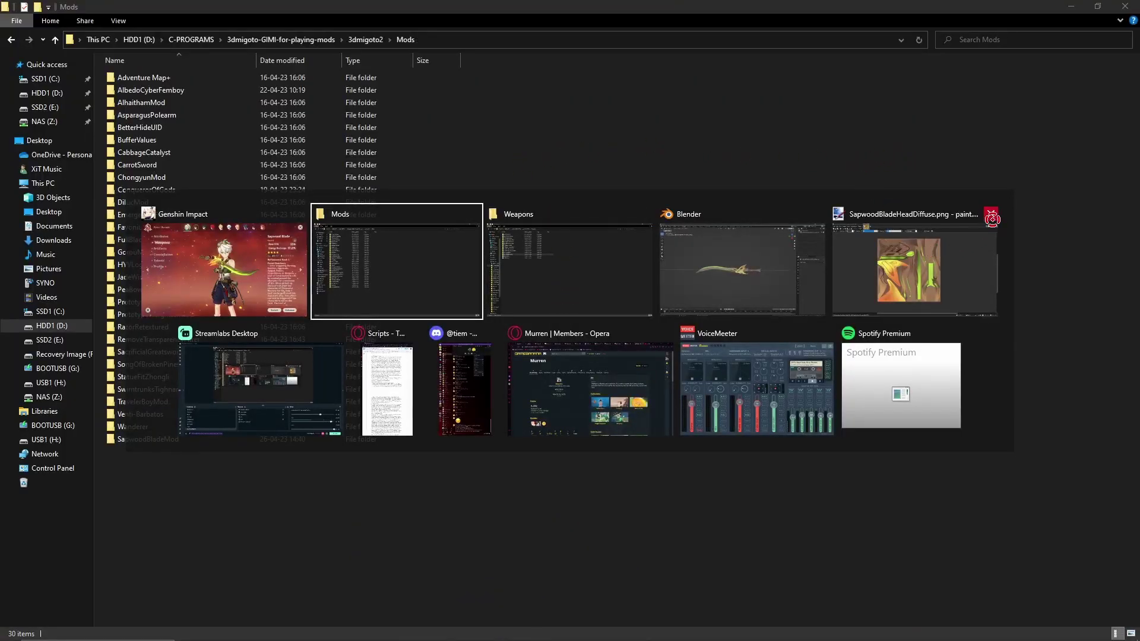
alt+click(991, 215)
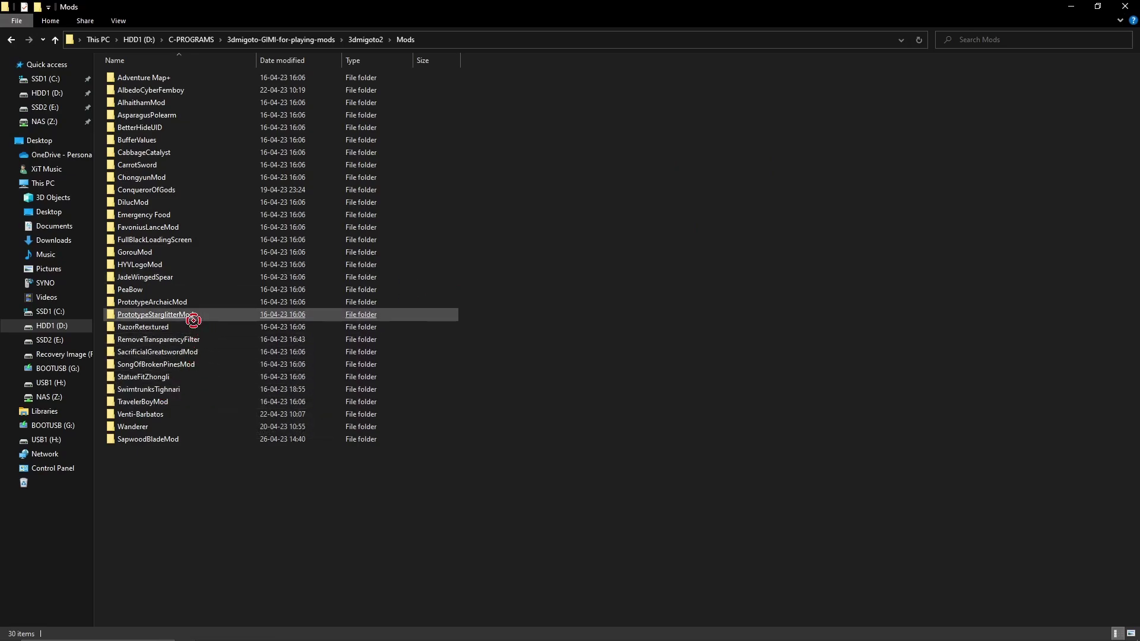
click(170, 302)
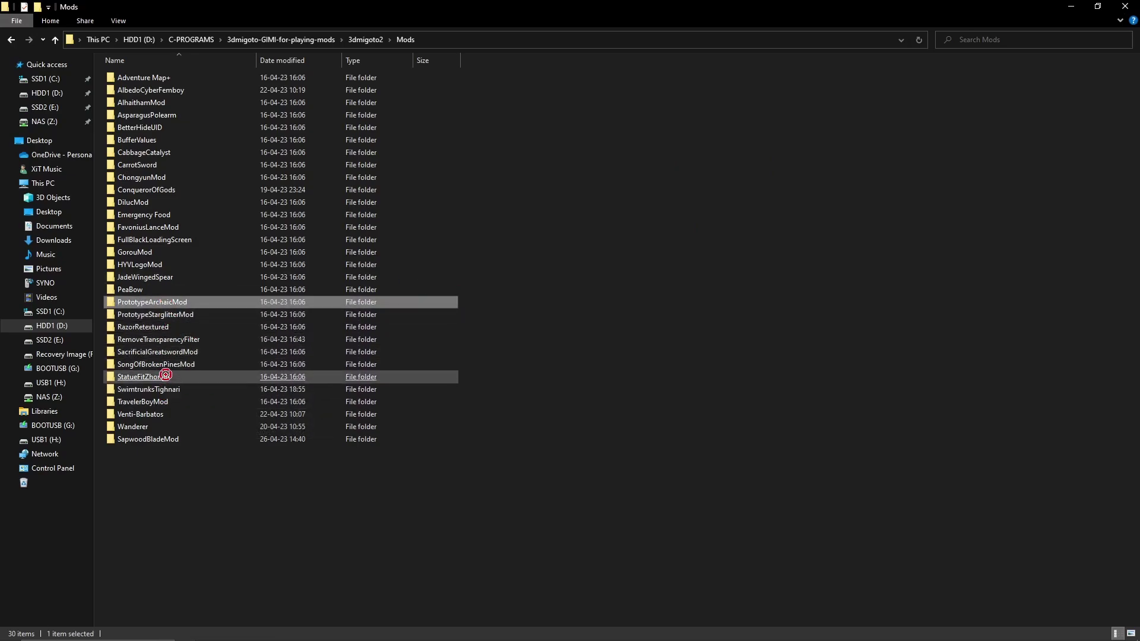
click(641, 358)
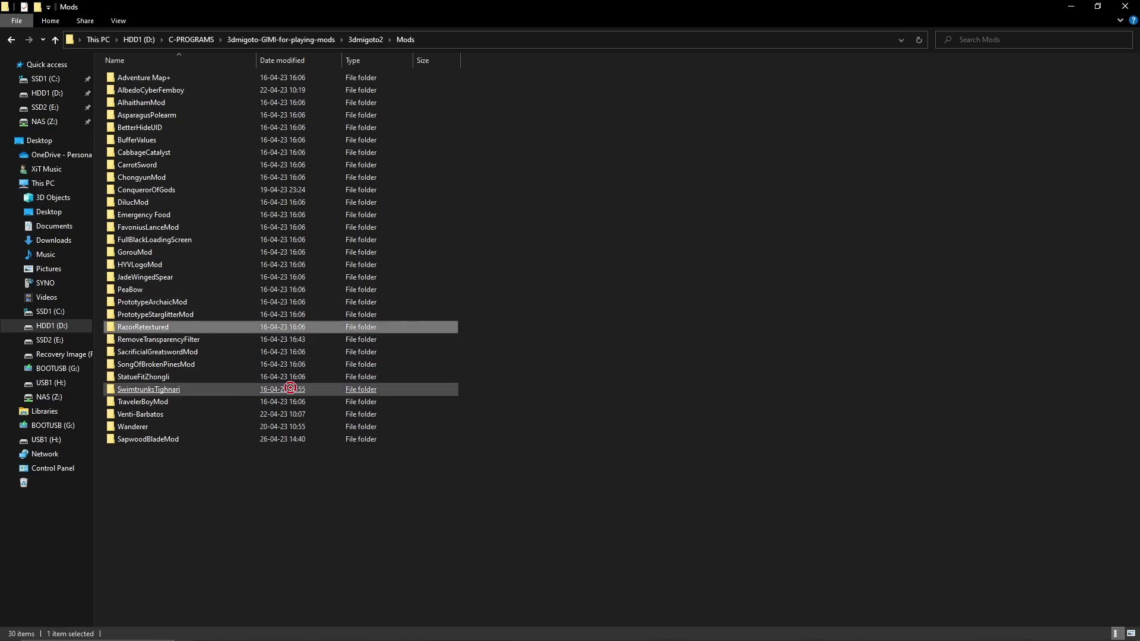
double_click(218, 440)
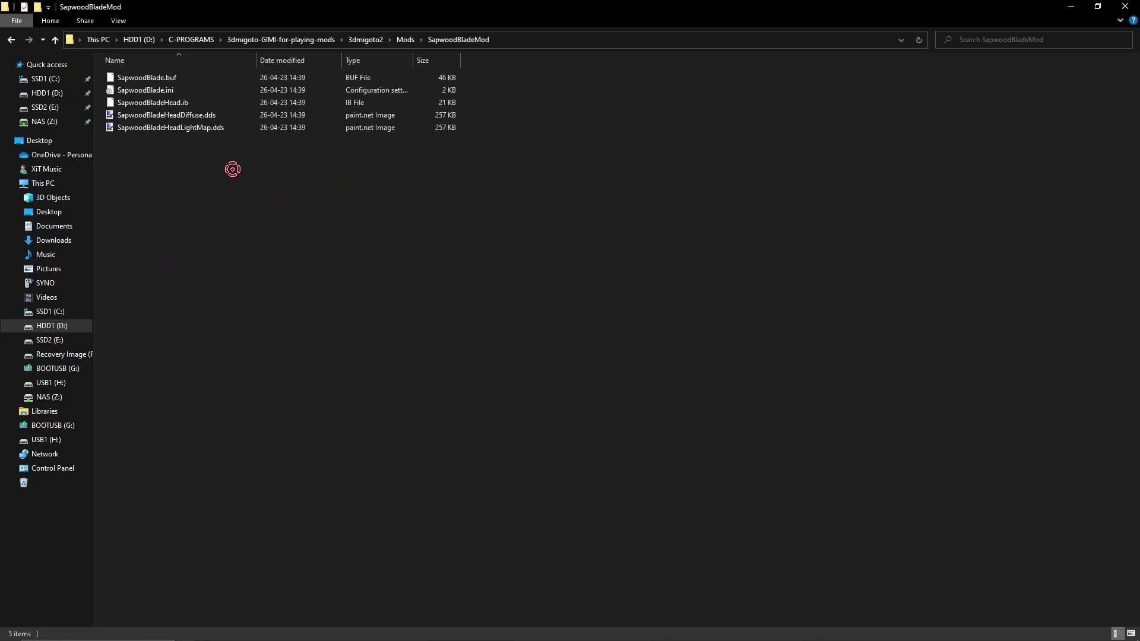
click(213, 117)
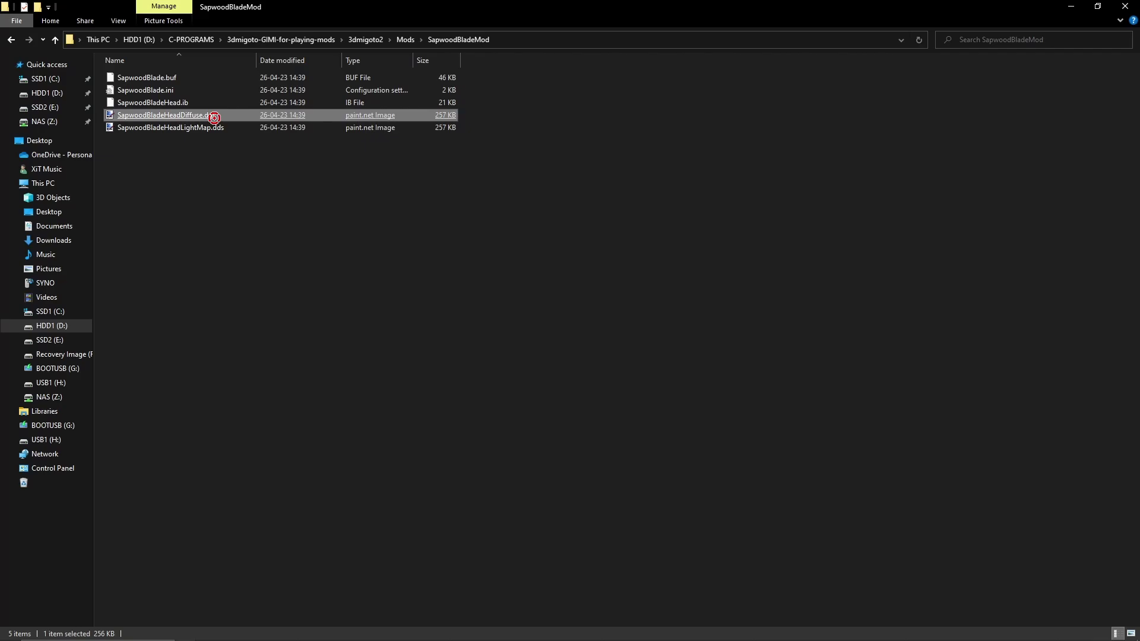
double_click(214, 117)
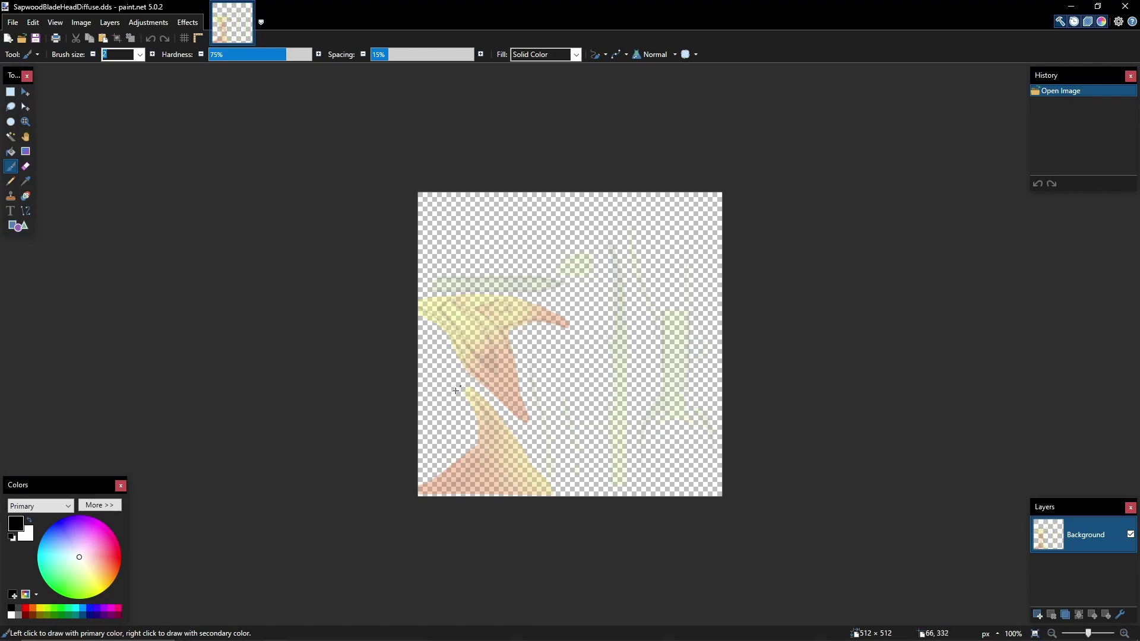
- Invert the alpha of SapwoodBladeHeadDiffuse.dds and switch back to the SapwoodBladeMod folder in File Explorer
click(151, 24)
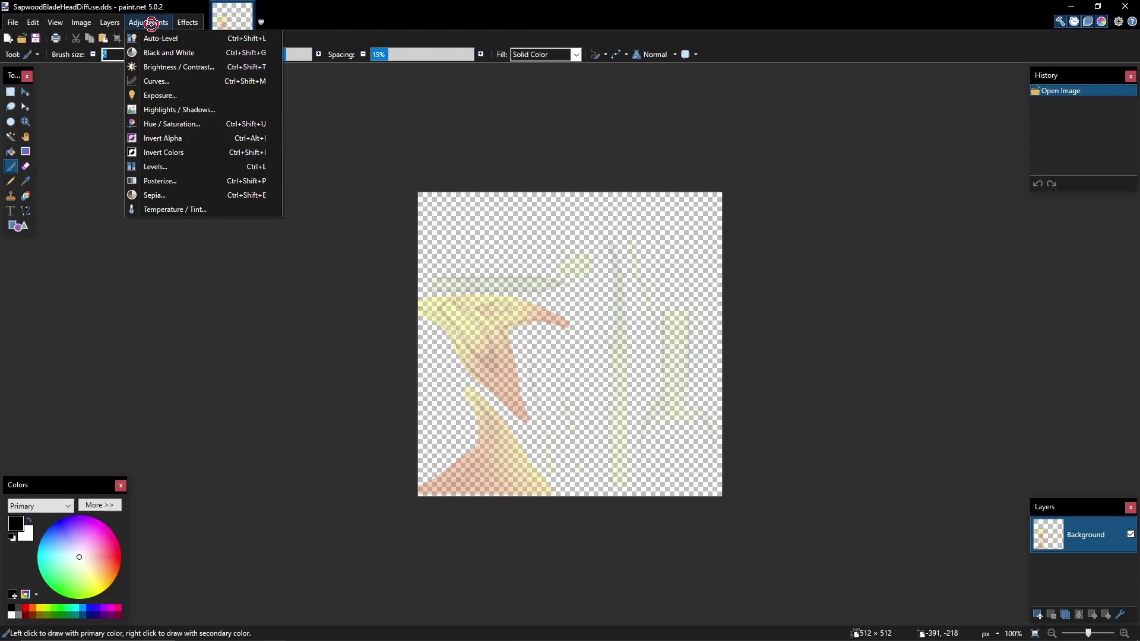
click(181, 136)
key(ctrl+b)
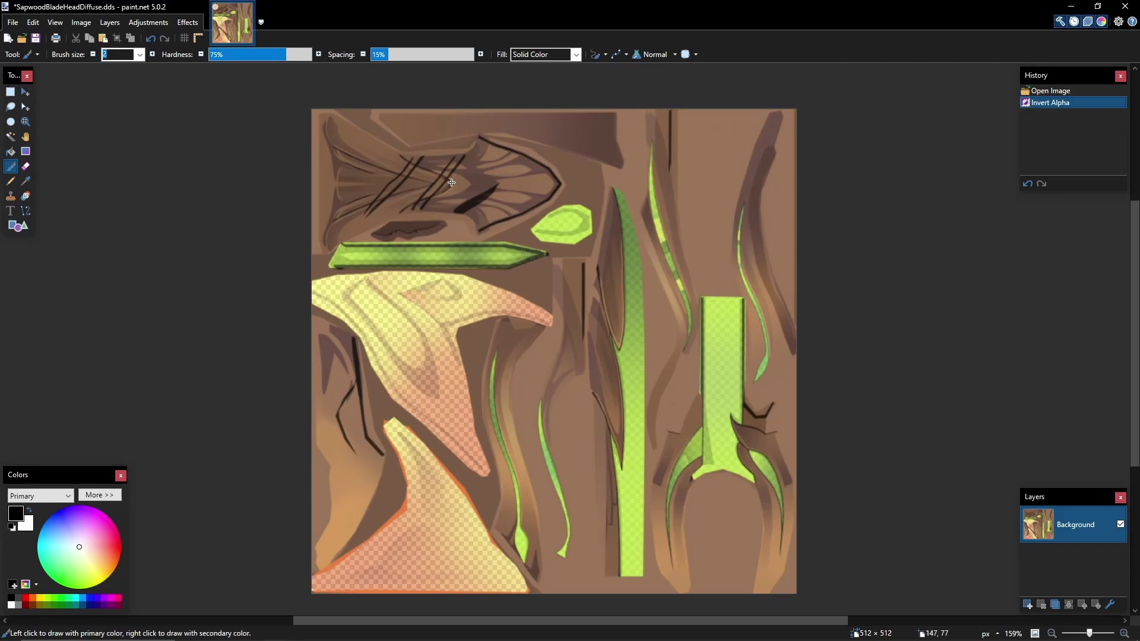
key(alt+Tab)
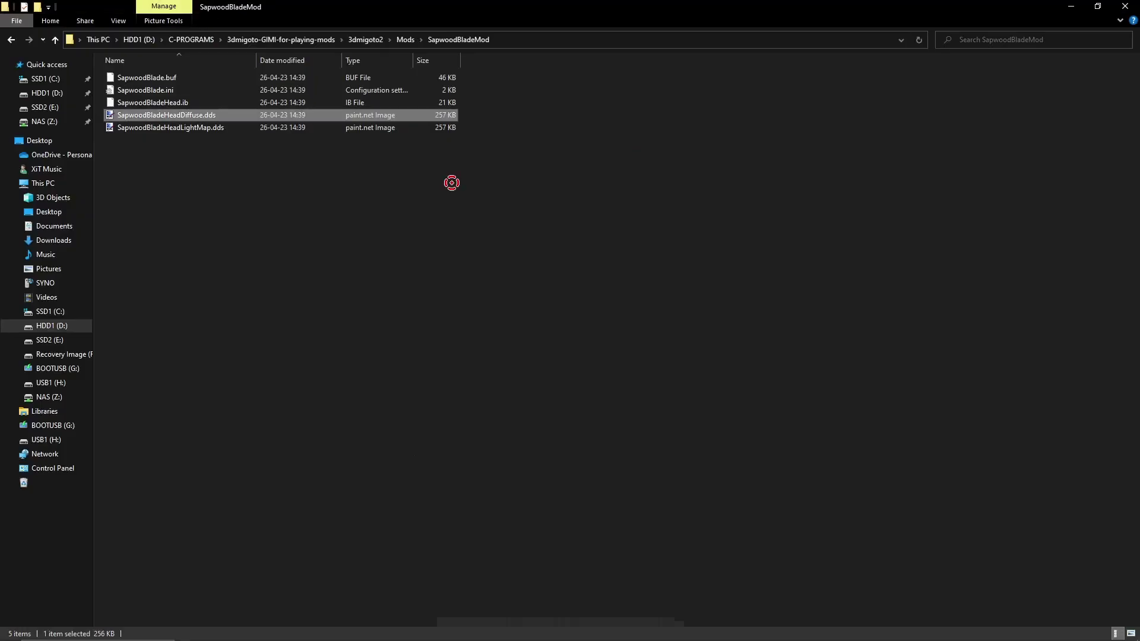
- Open SapwoodBladeHeadDiffuse.png in paint.net alongside the .dds texture, starting from the Weapons folder window
key(alt+Tab)
click(723, 272)
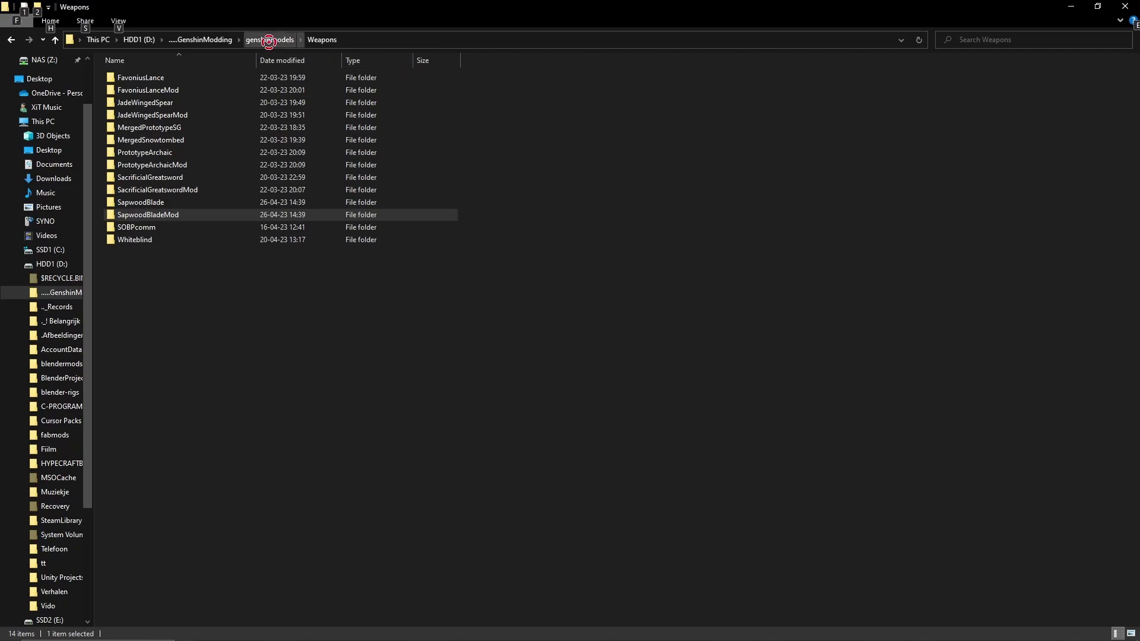
click(223, 40)
double_click(522, 89)
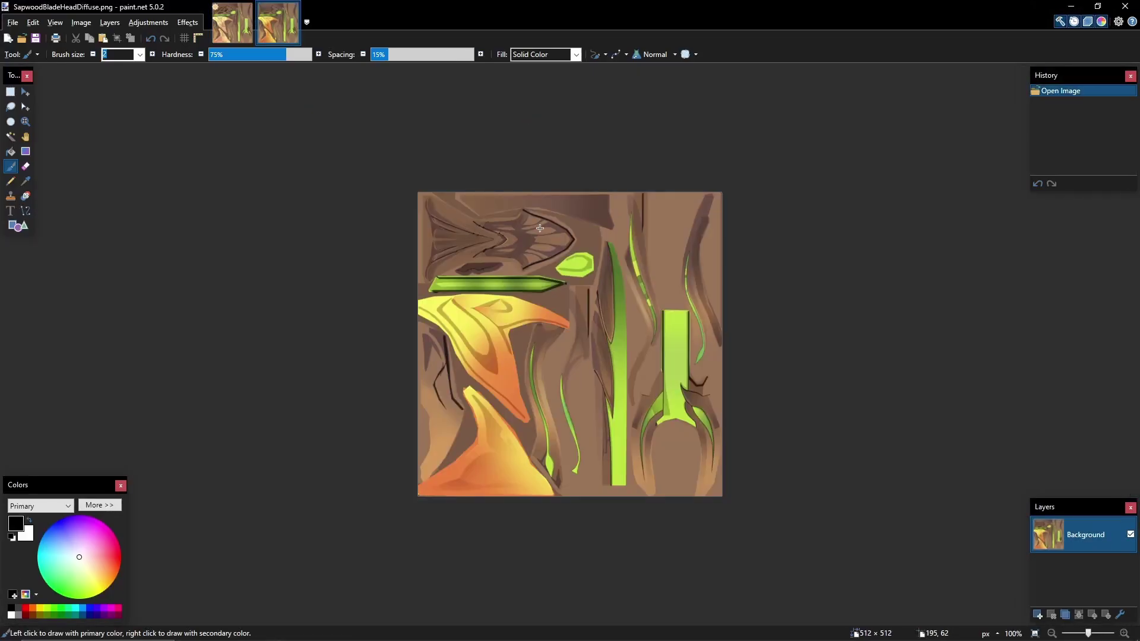
ctrl+scroll(512, 238, up, 2)
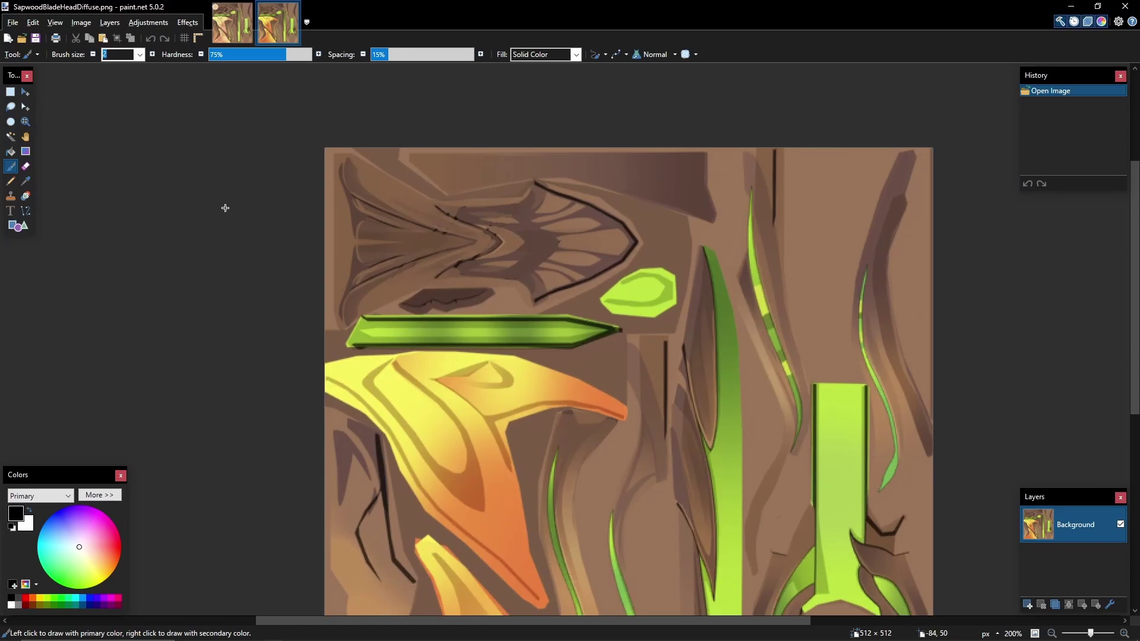
- Copy the 222 × 138 pixel upper-left wood area from the PNG and paste it over the scribbled area in SapwoodBladeHeadDiffuse.dds
click(12, 92)
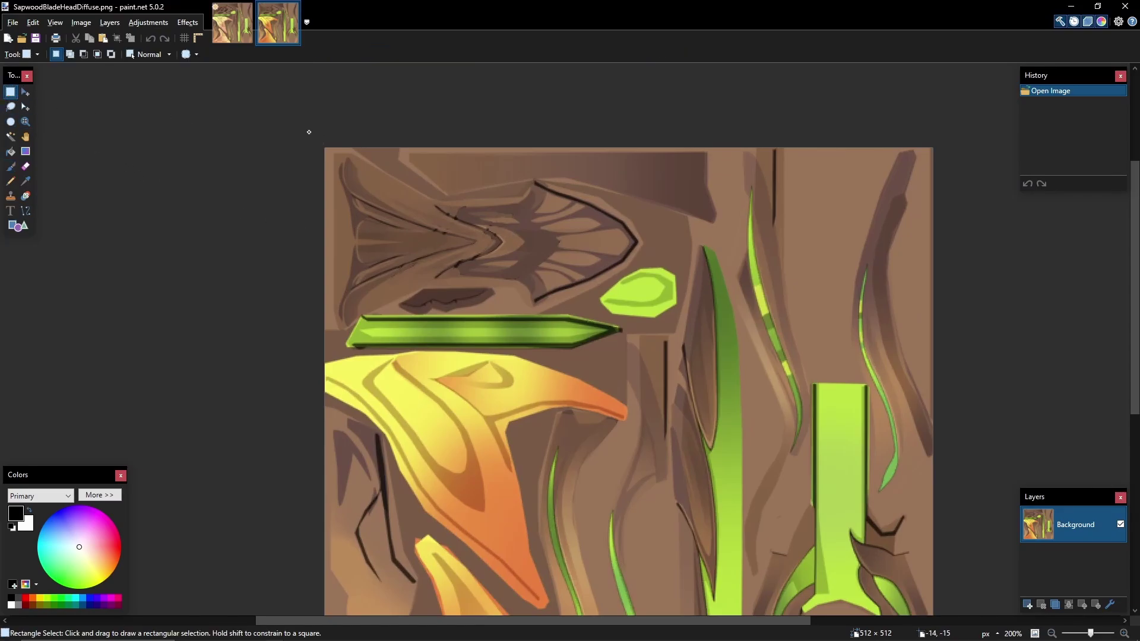
drag(309, 132, 592, 310)
click(232, 23)
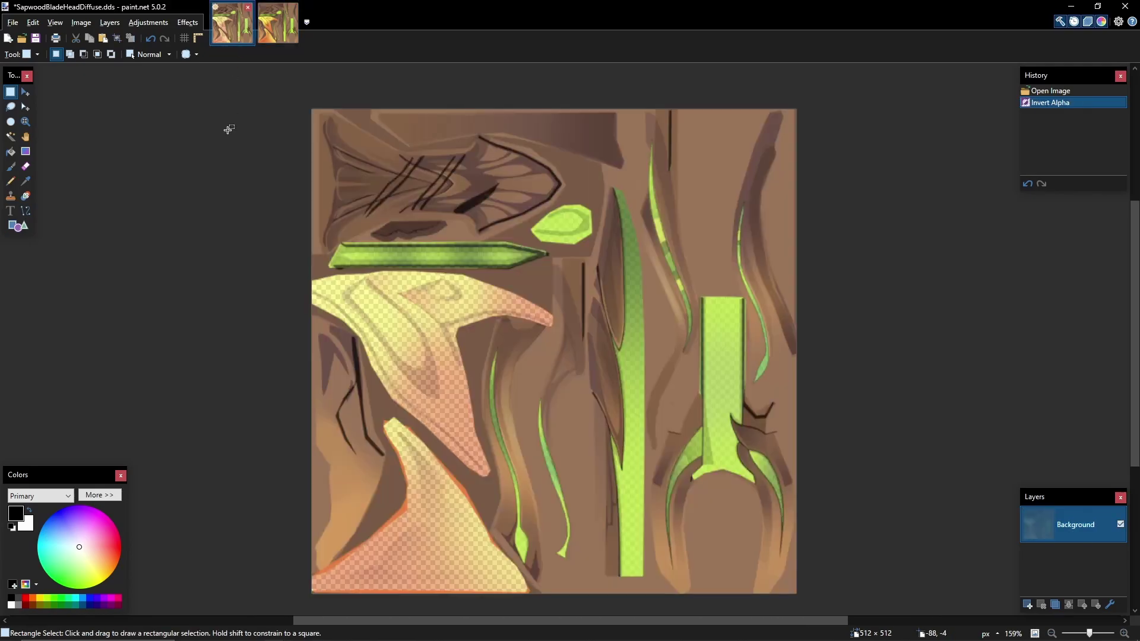
key(ctrl+v)
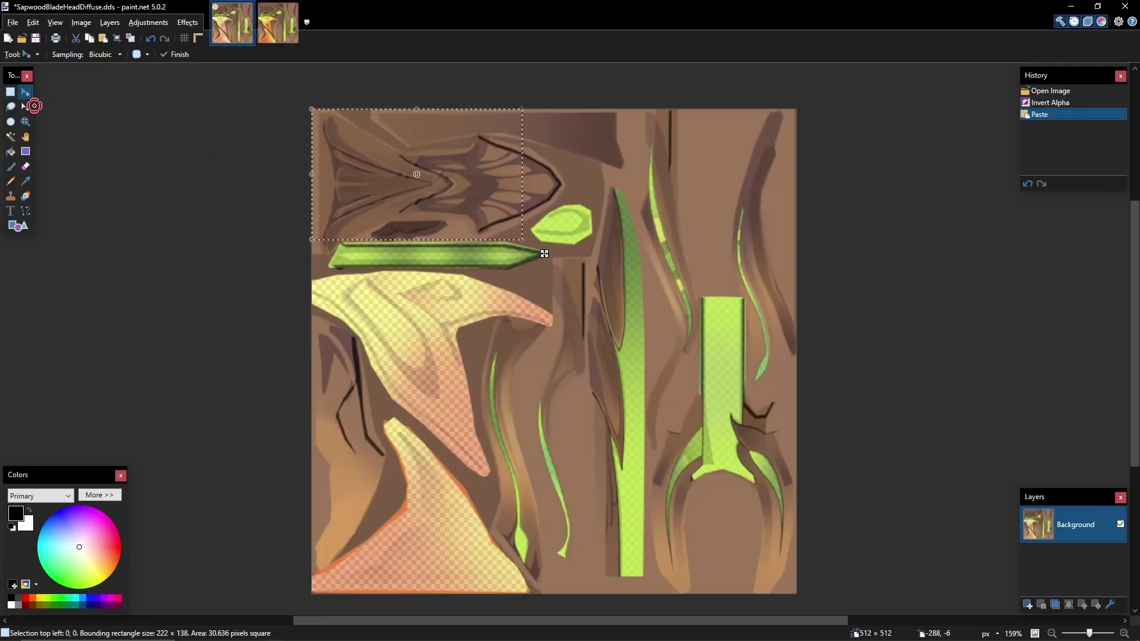
key(s)
key(ctrl+d)
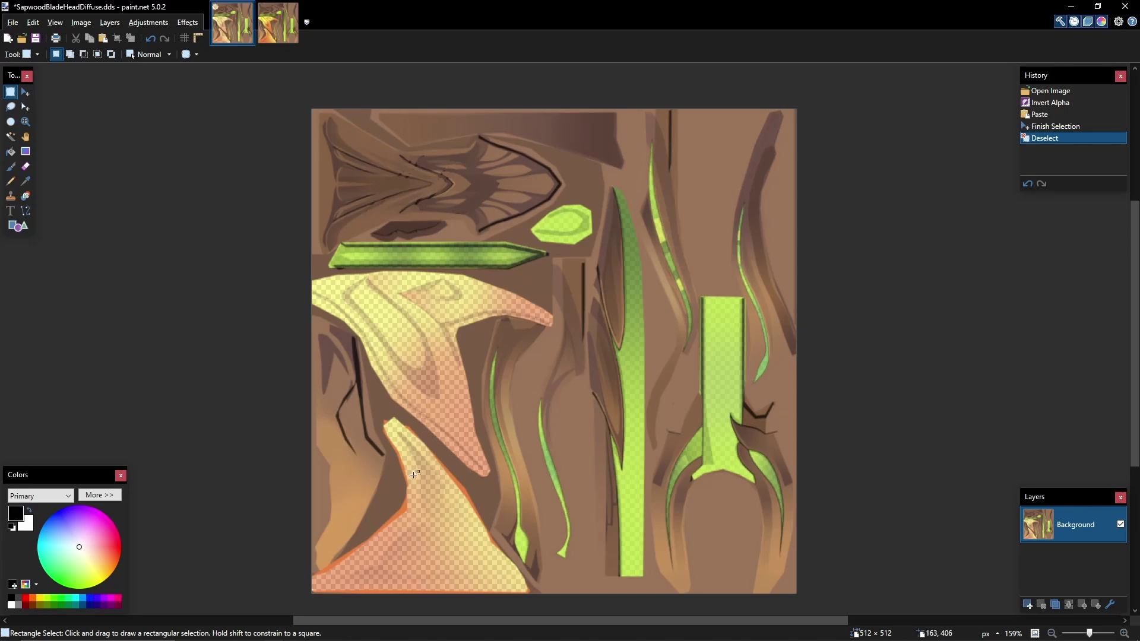
- Examine the Sapwood Blade in Genshin Impact and its UV layout in Blender's UV Editing workspace, and return to paint.net
key(alt+Tab)
key(alt+Tab)
click(712, 291)
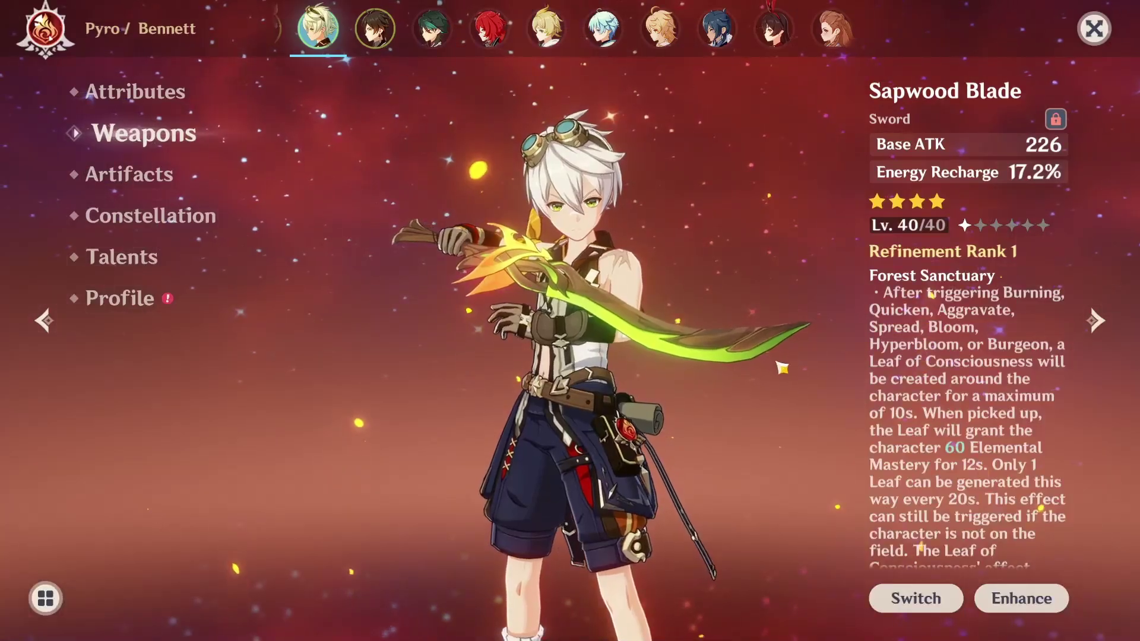
key(alt+Tab)
key(alt+Tab)
click(540, 261)
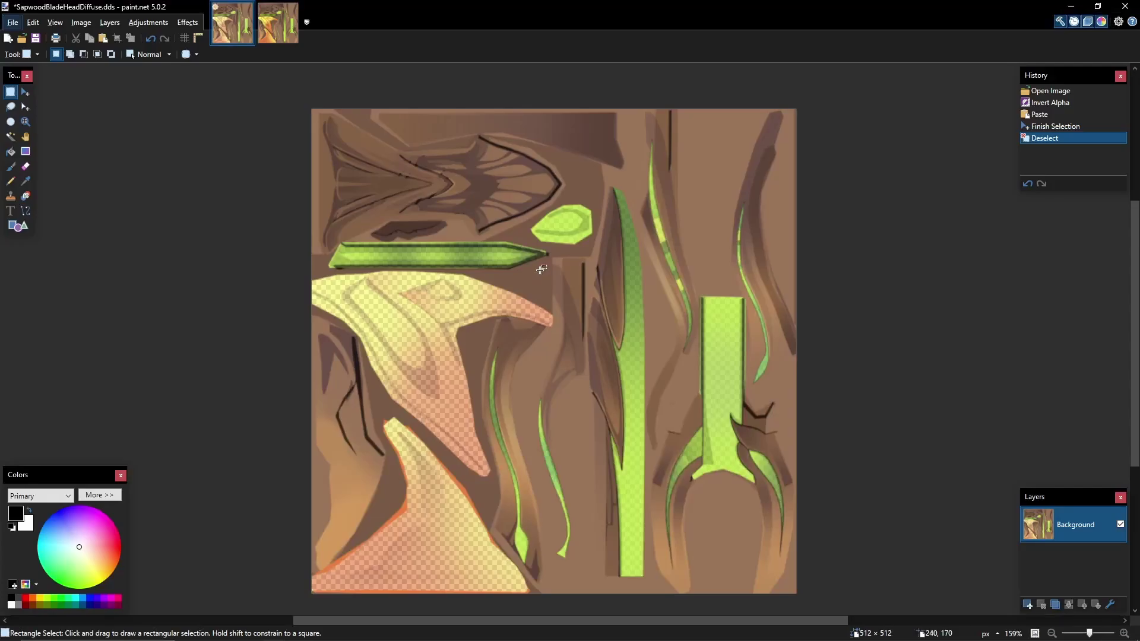
key(alt+Tab)
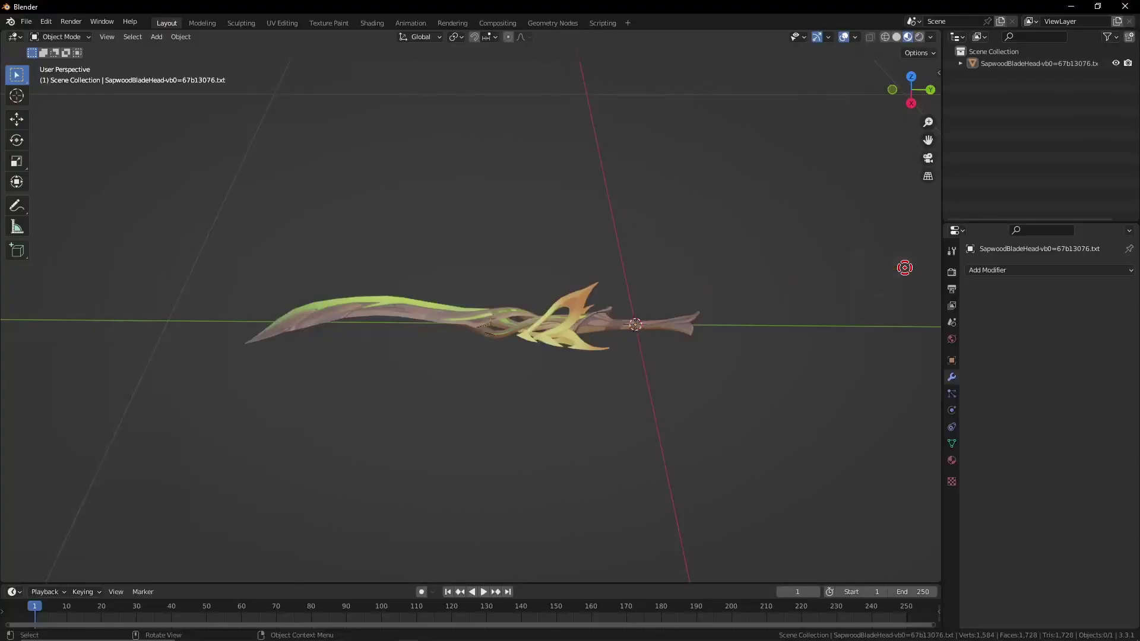
click(901, 267)
click(282, 23)
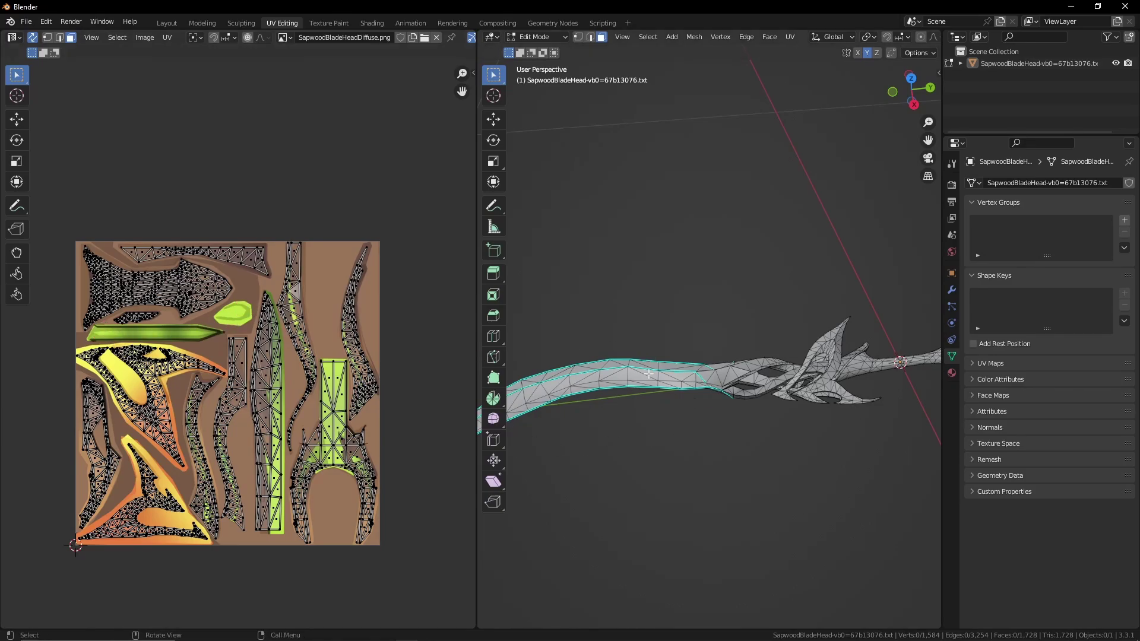
key(alt+Tab)
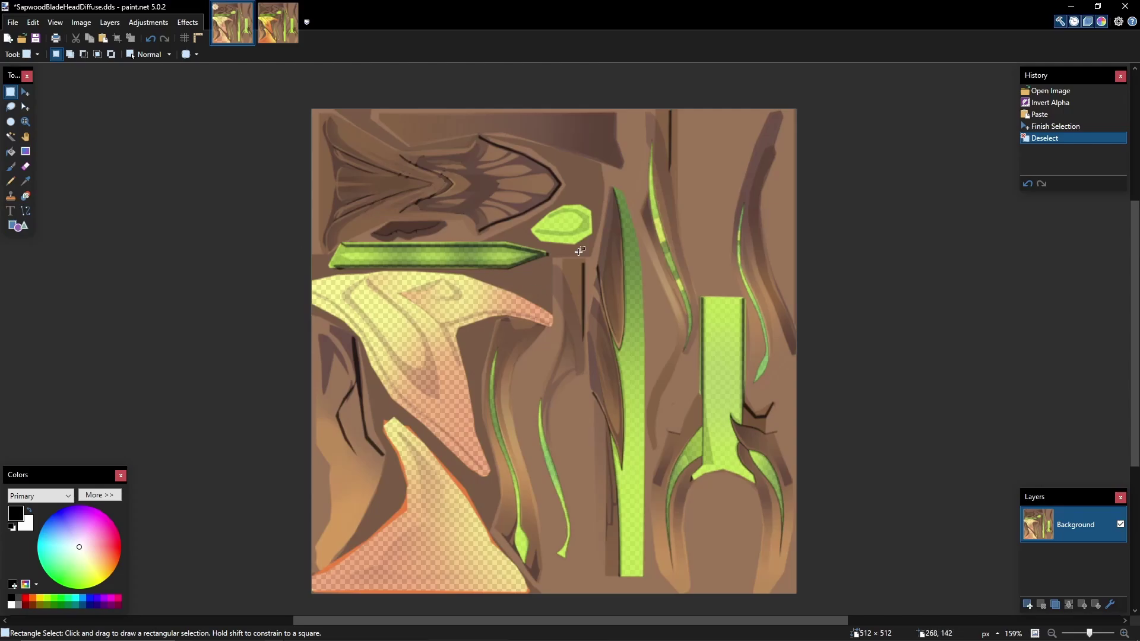
- Select the long green blade strip and its small side tip with the Magic Wand at 32% tolerance
click(10, 137)
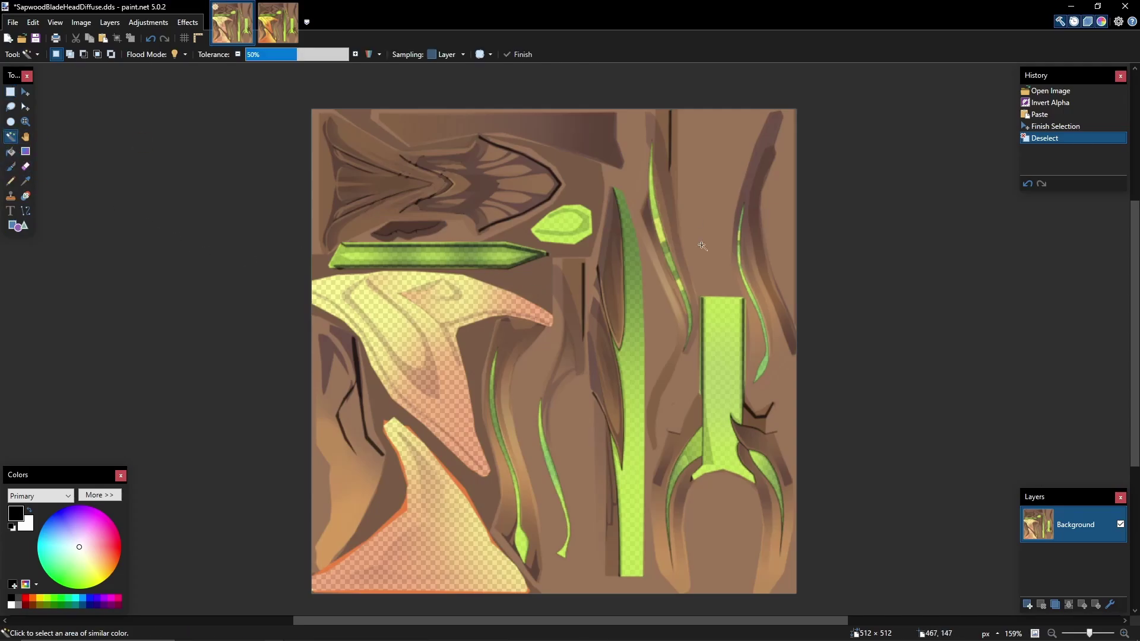
click(633, 235)
click(271, 54)
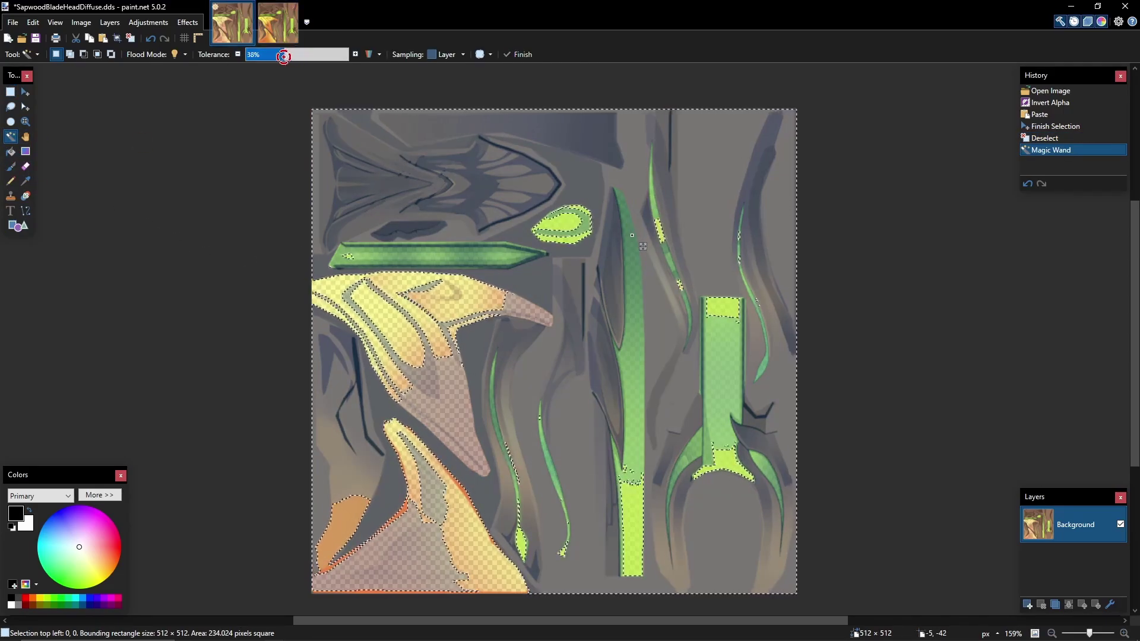
drag(272, 54, 278, 54)
ctrl+click(626, 345)
ctrl+click(636, 469)
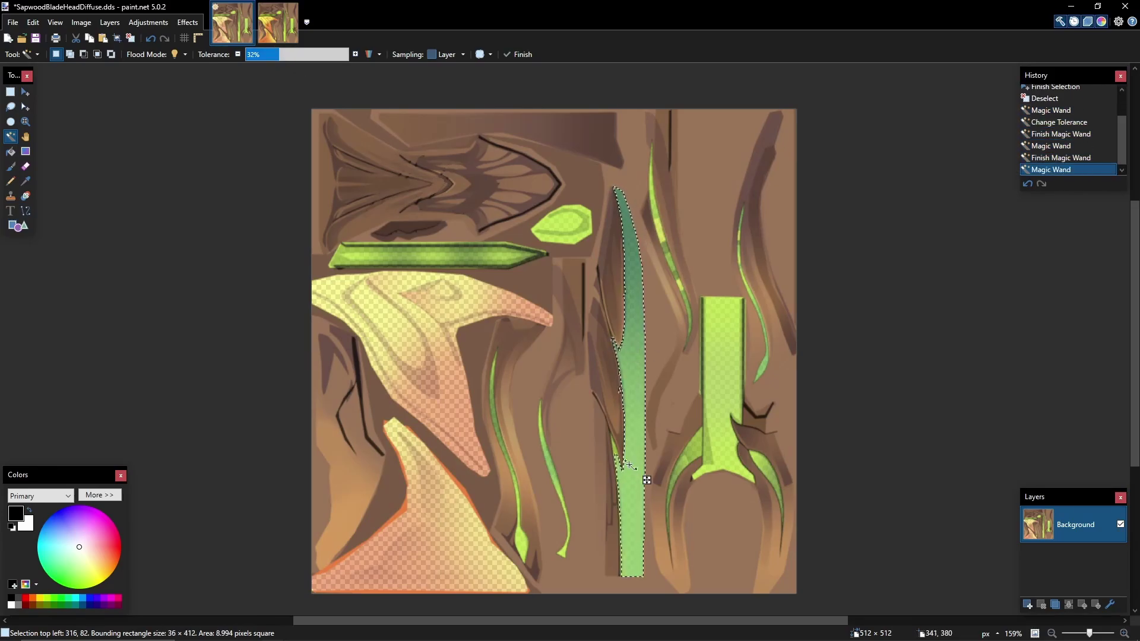
ctrl+click(613, 447)
ctrl+scroll(616, 452, up, 6)
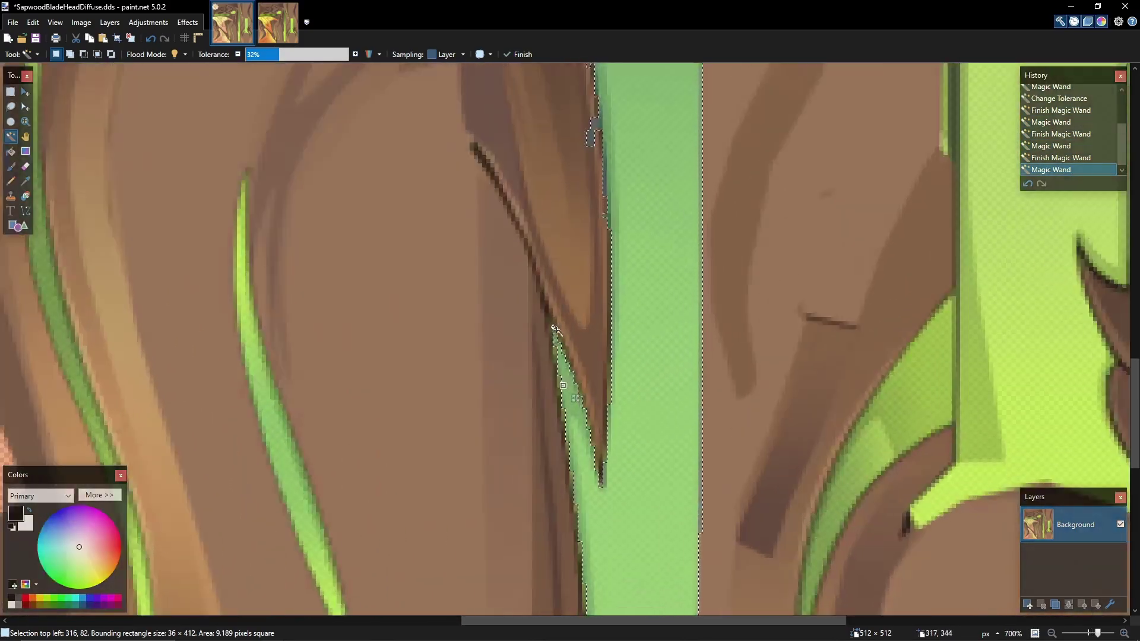
- Extend the Magic Wand selection to the thin green veins and the forked green shape using 13% tolerance
ctrl+click(610, 435)
key(ctrl+z)
ctrl+click(609, 382)
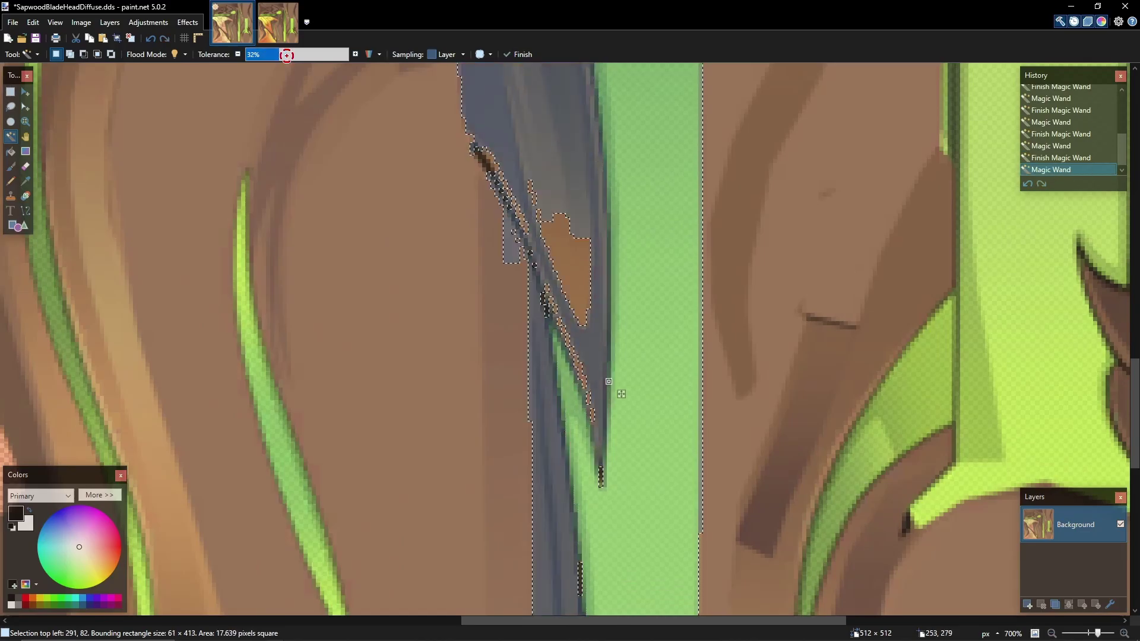
drag(278, 54, 255, 54)
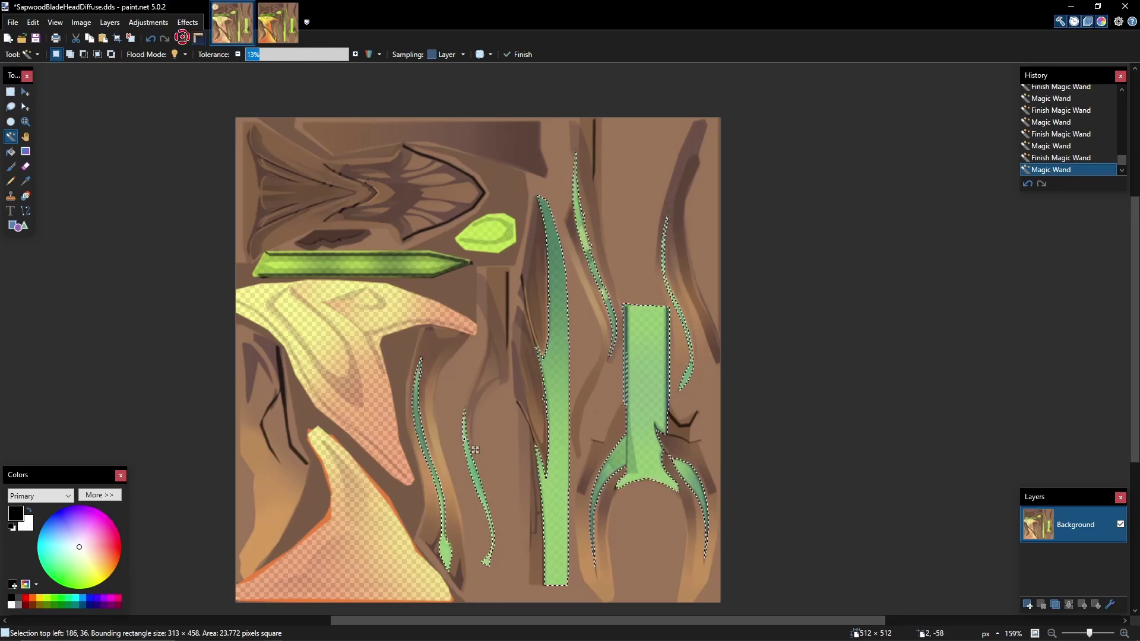
- Recolour the selected green parts red using Hue / Saturation with hue -73, saturation 139 and lightness -28
click(143, 24)
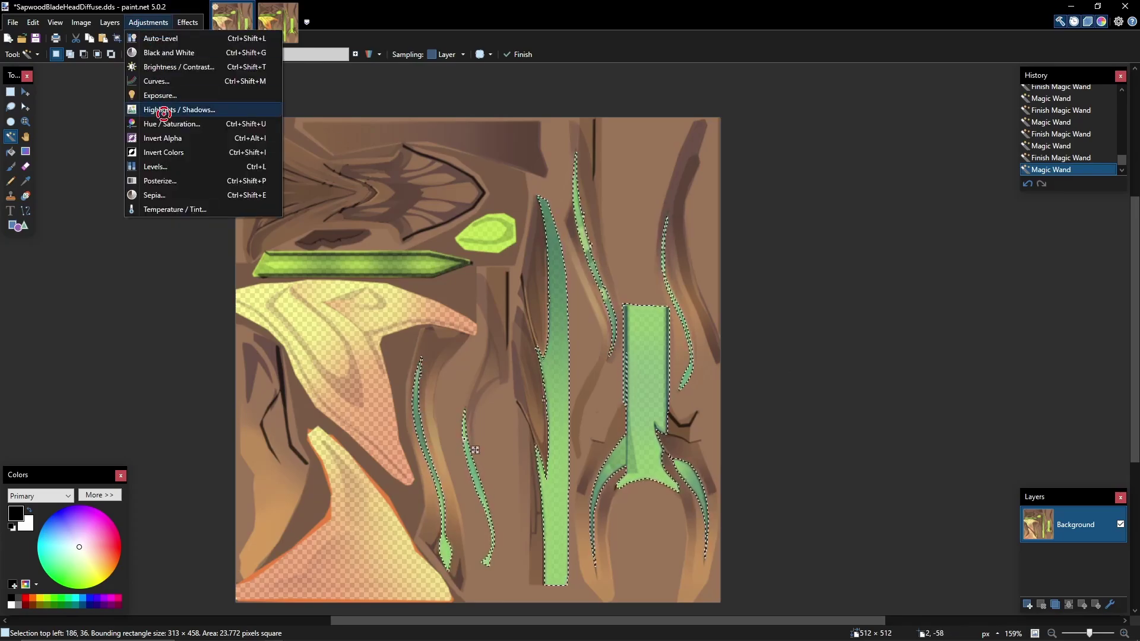
click(164, 110)
drag(570, 261, 827, 305)
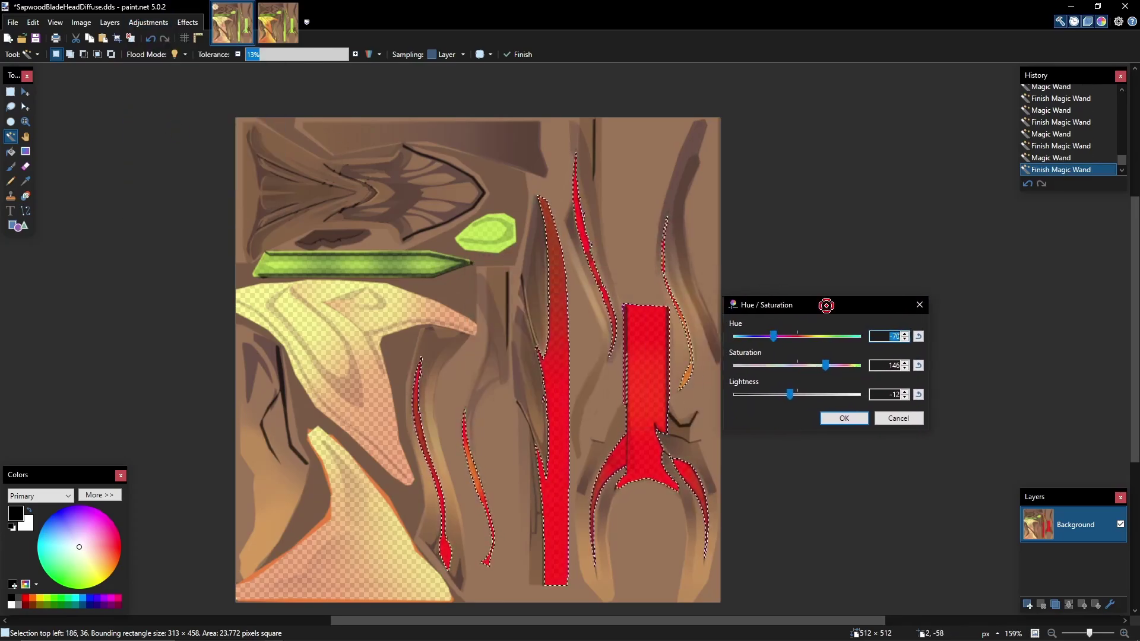
click(920, 338)
click(919, 366)
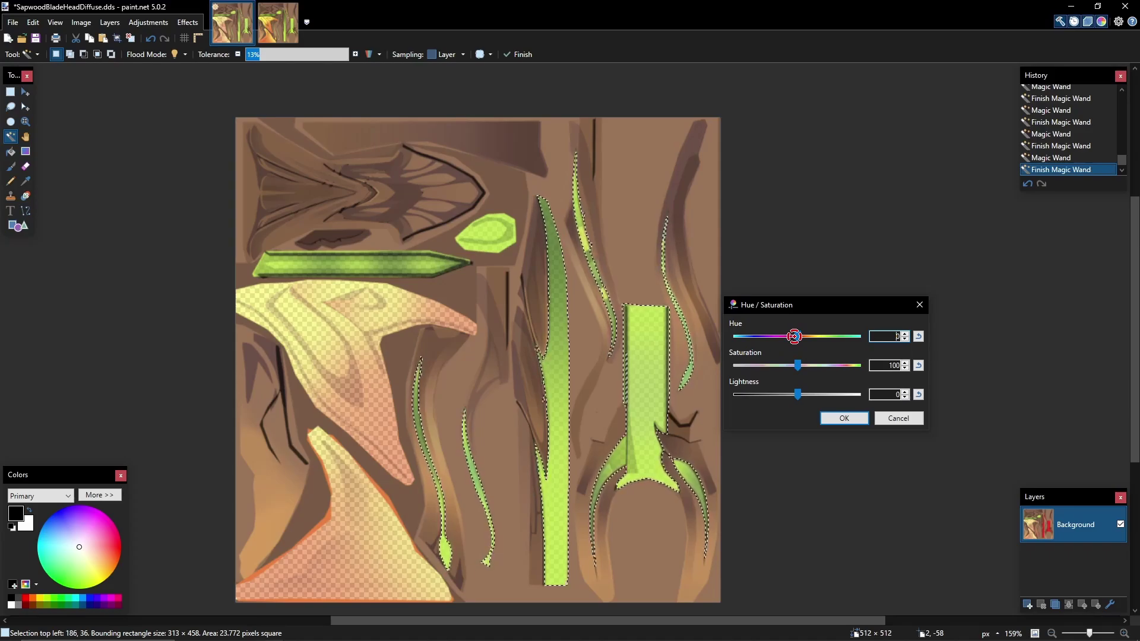
drag(798, 336, 773, 327)
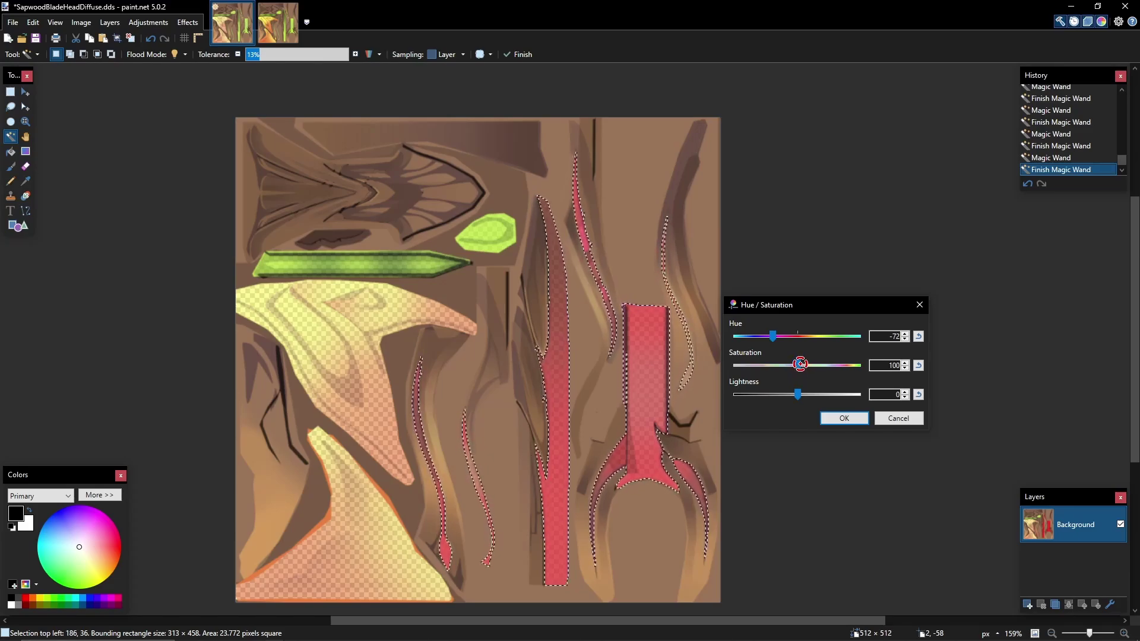
drag(799, 365, 772, 337)
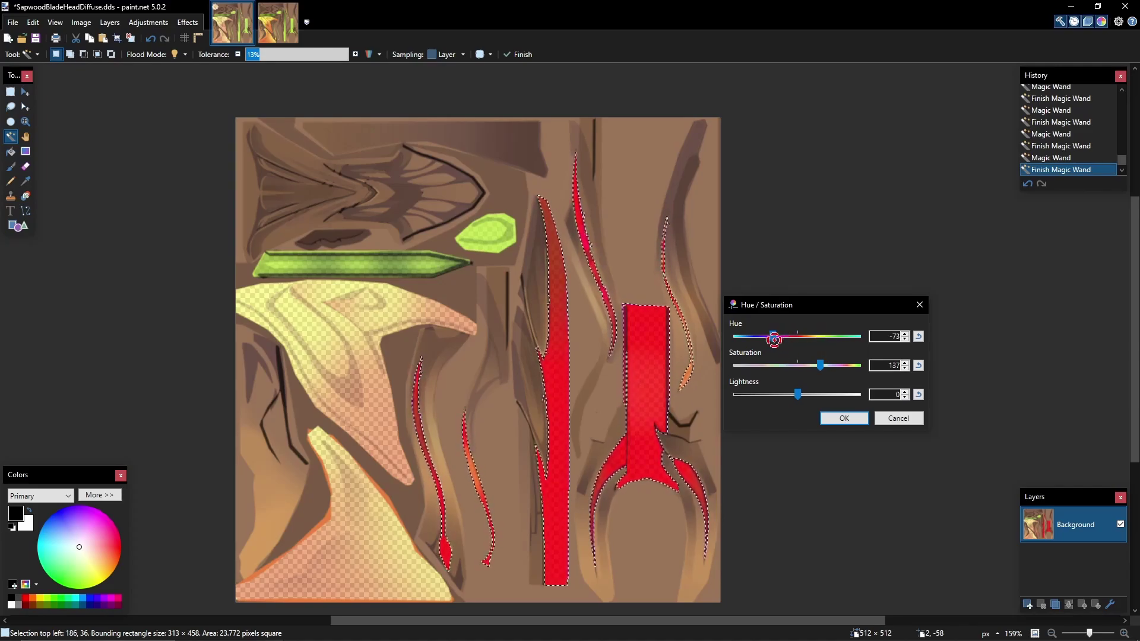
click(821, 367)
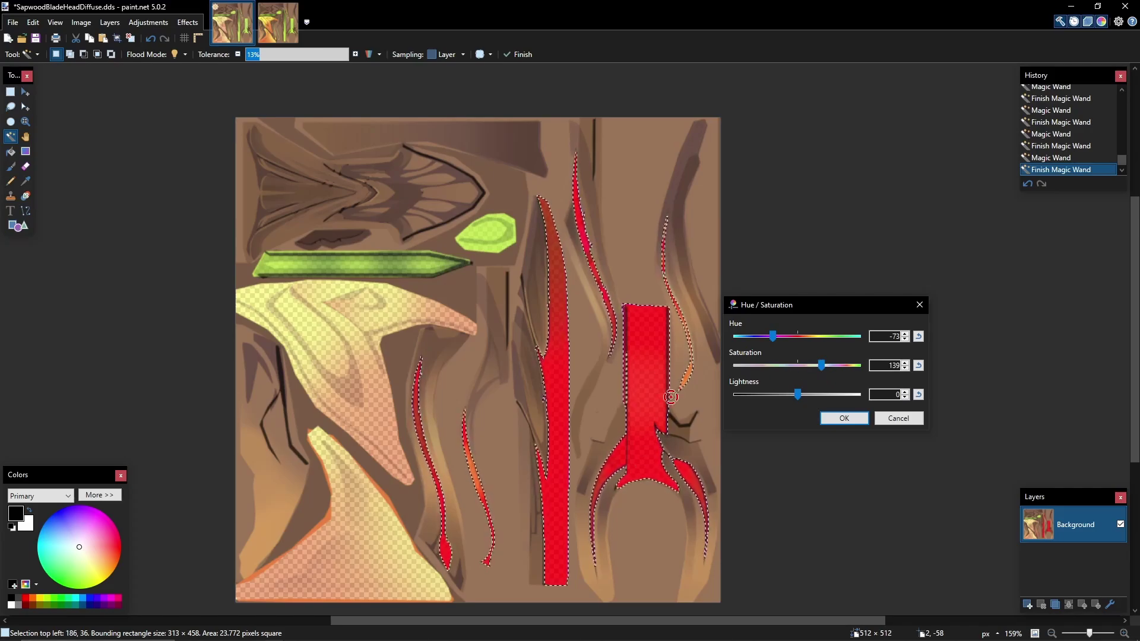
mouse_move(798, 396)
mouse_down()
mouse_move(782, 395)
mouse_move(834, 392)
mouse_move(780, 383)
mouse_up()
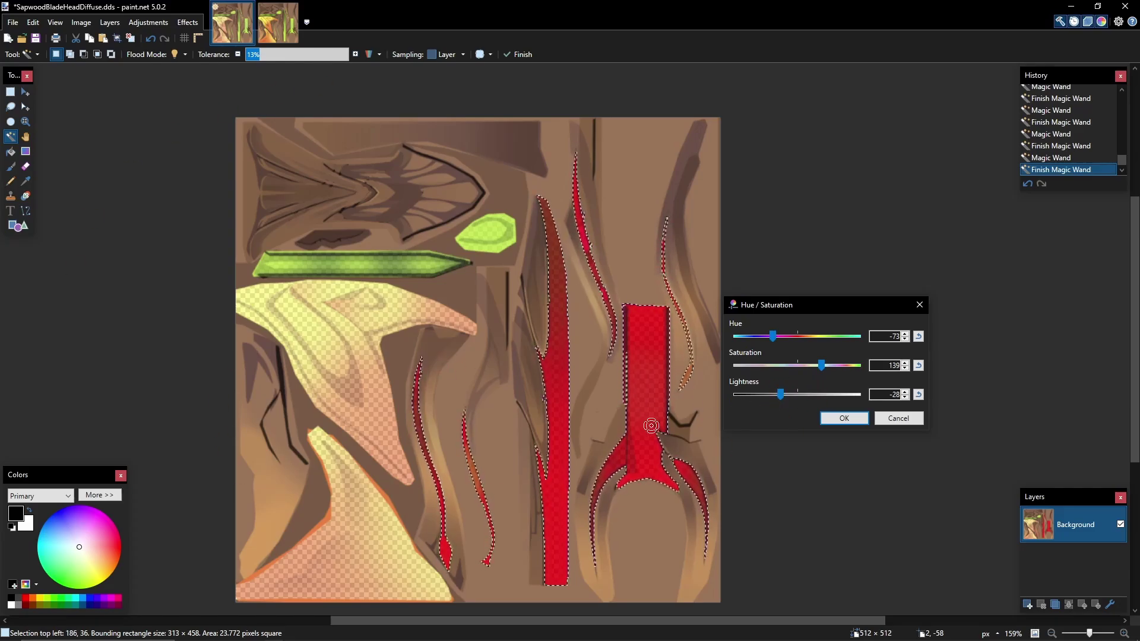
click(843, 418)
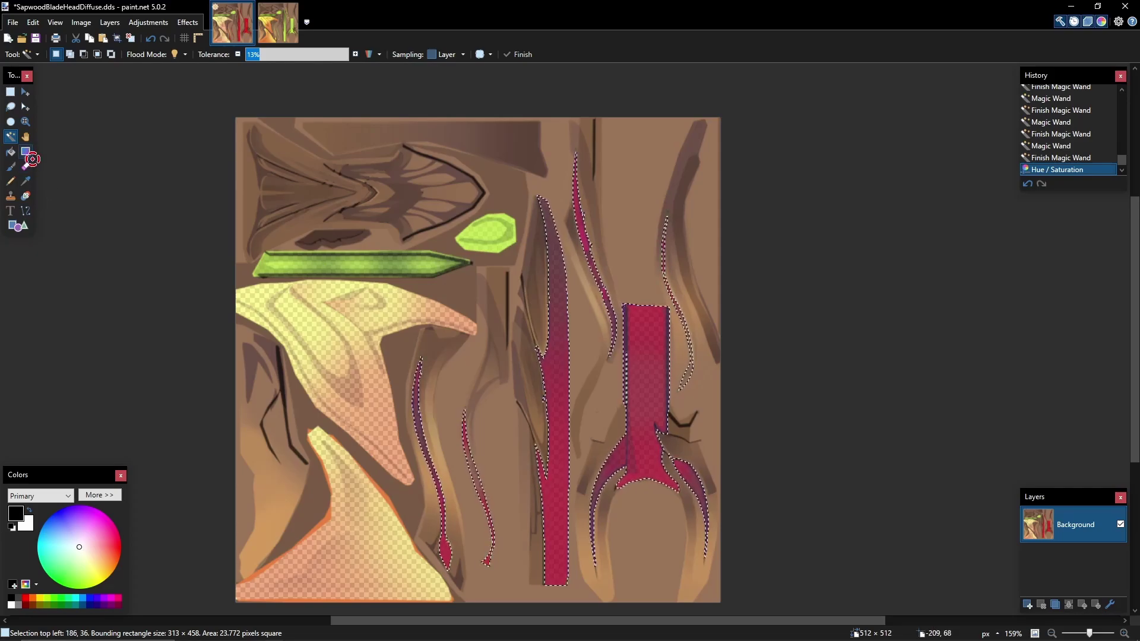
- Add both yellow-orange leaf shapes to the selection with the Magic Wand at 31% tolerance
ctrl+click(318, 331)
ctrl+click(335, 360)
ctrl+click(335, 375)
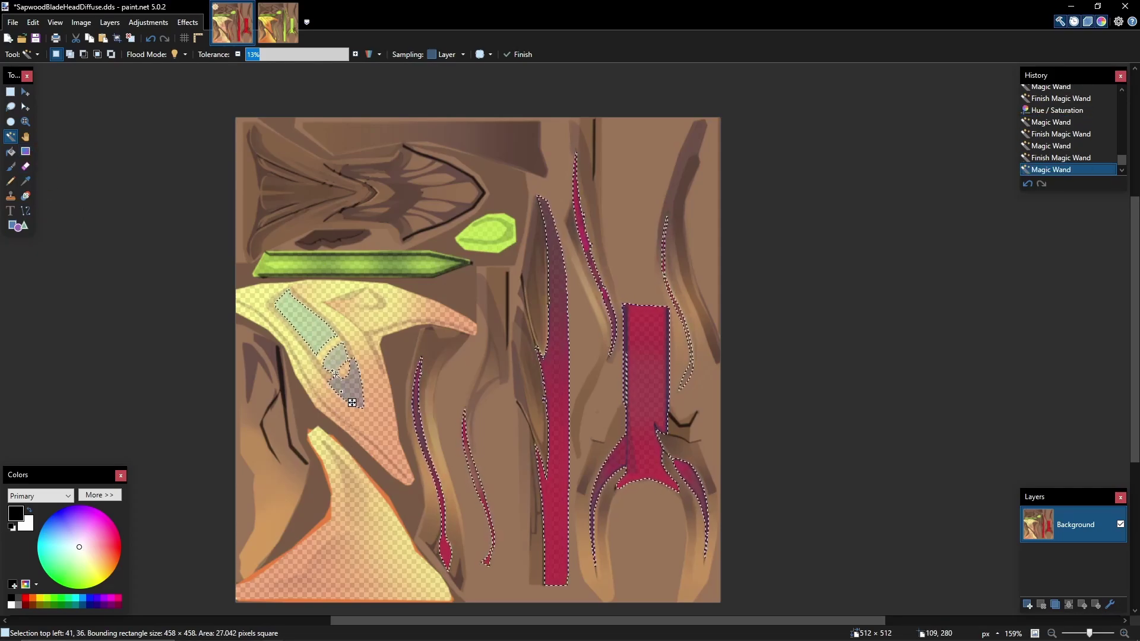
ctrl+click(327, 349)
ctrl+click(343, 370)
ctrl+scroll(341, 371, up, 4)
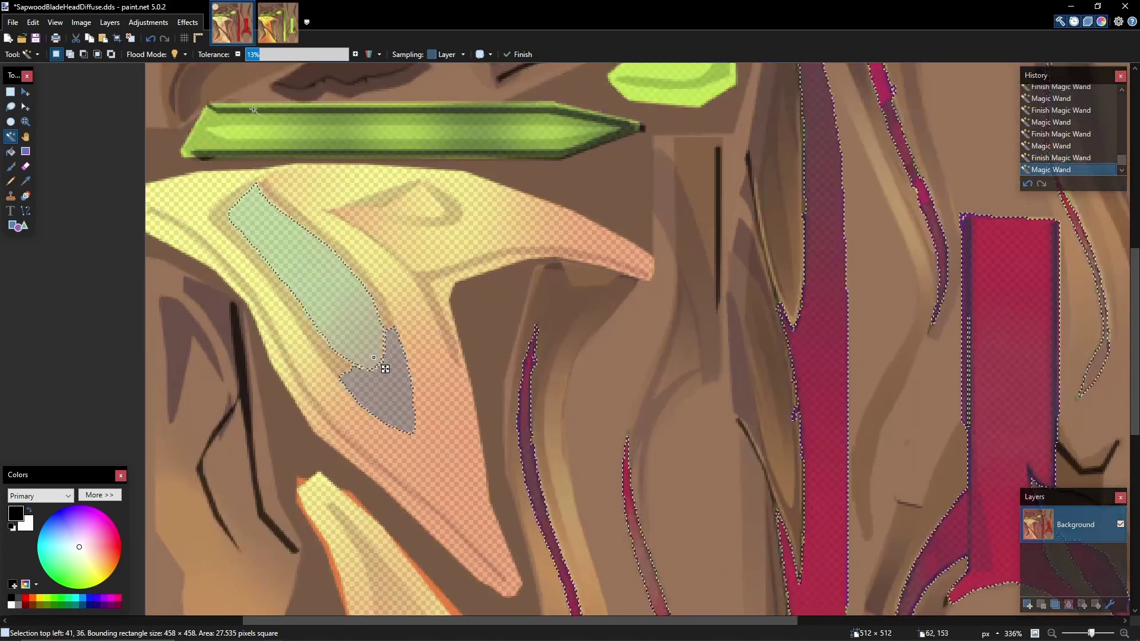
drag(259, 54, 278, 54)
ctrl+scroll(676, 399, down, 3)
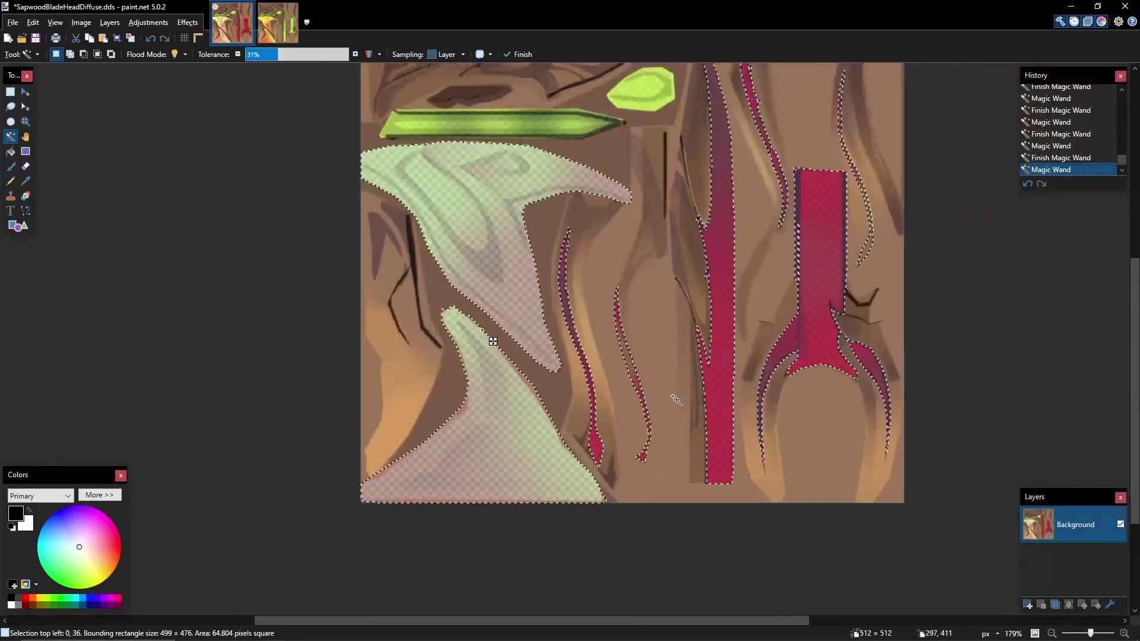
ctrl+scroll(676, 399, up, 3)
ctrl+scroll(681, 416, down, 3)
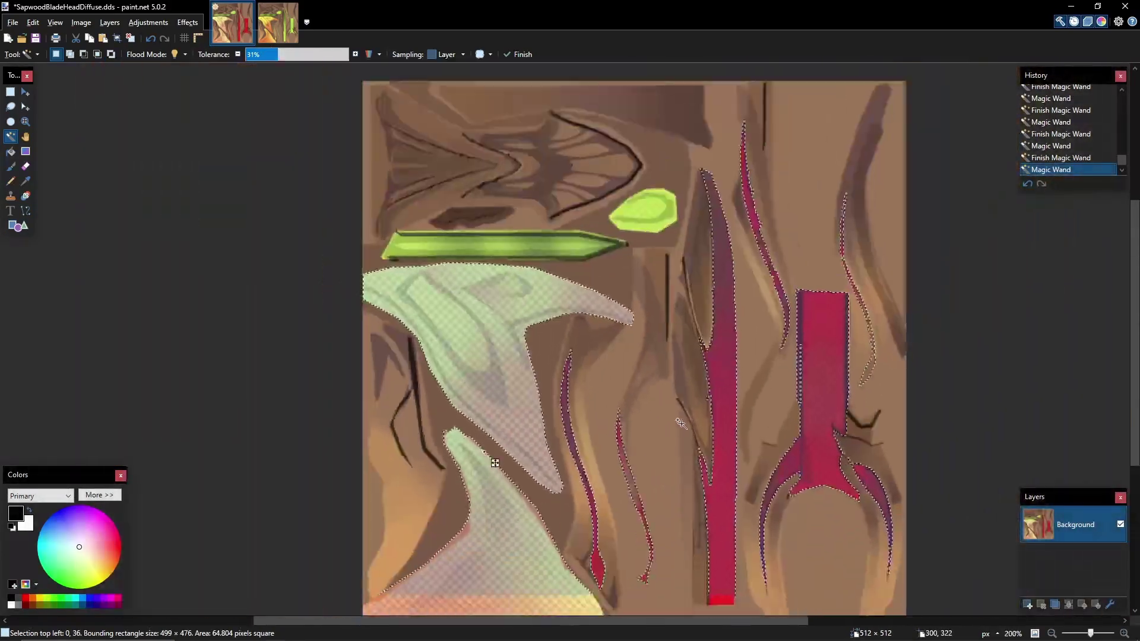
ctrl+scroll(681, 423, down, 1)
- Invert the selection and turn the brown background pale grey using Hue / Saturation with hue -12, saturation 29 and lightness 71
key(ctrl+i)
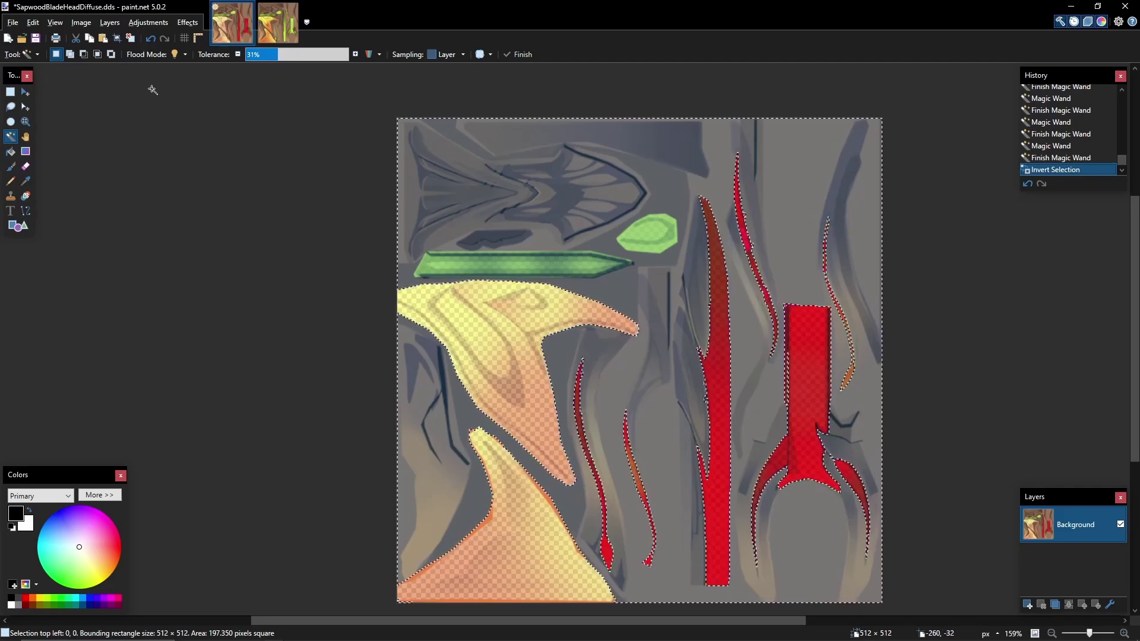
click(148, 22)
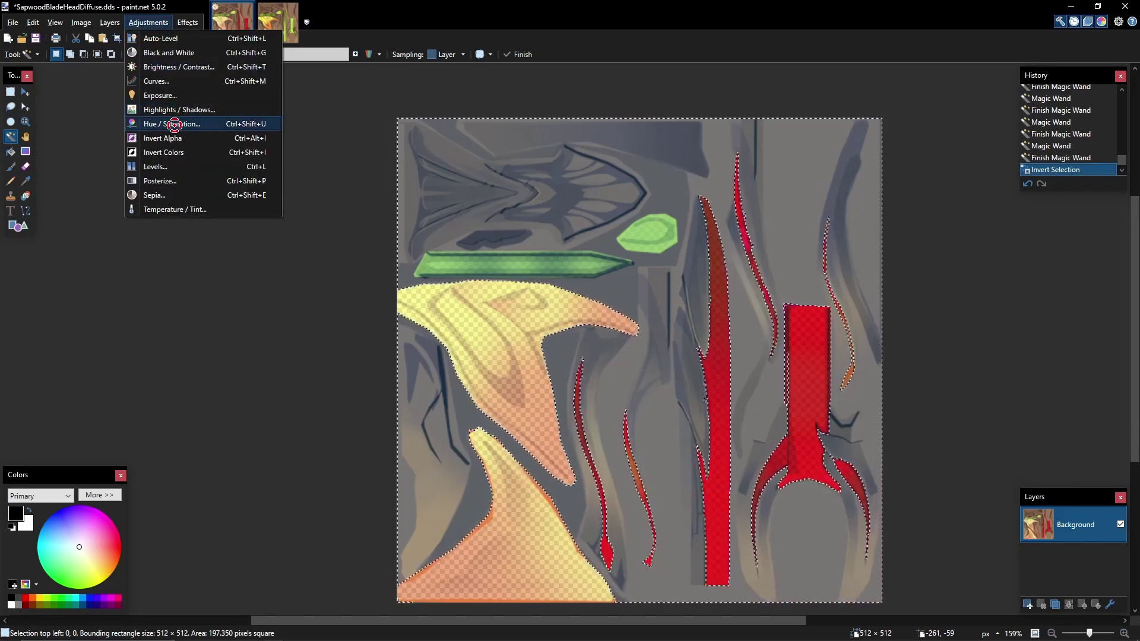
click(175, 124)
drag(548, 264, 180, 376)
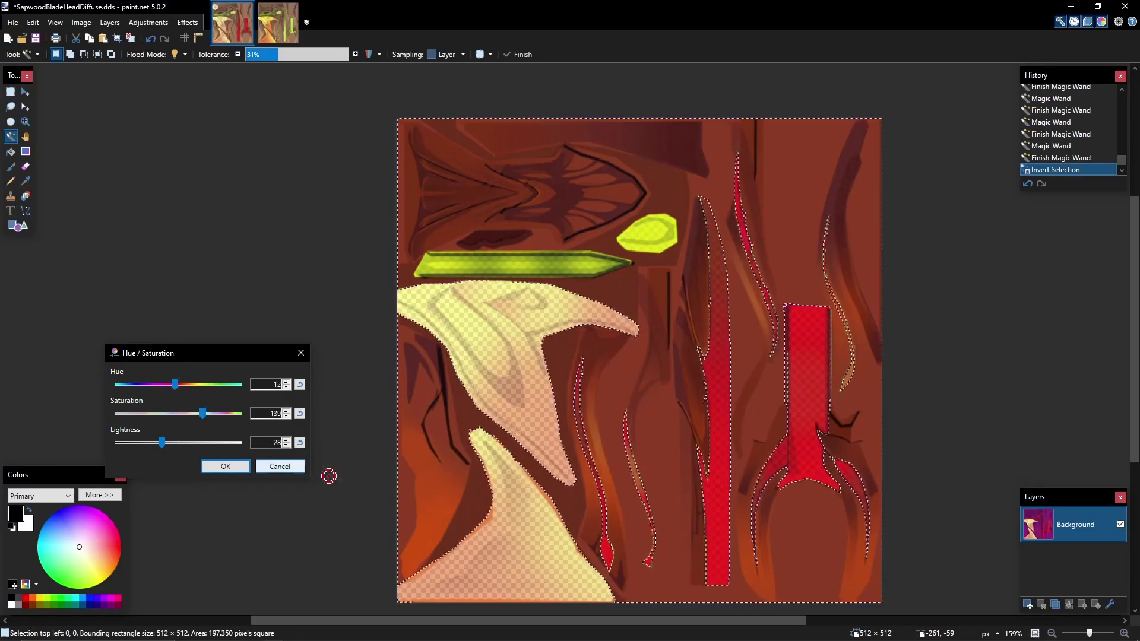
drag(202, 415, 120, 408)
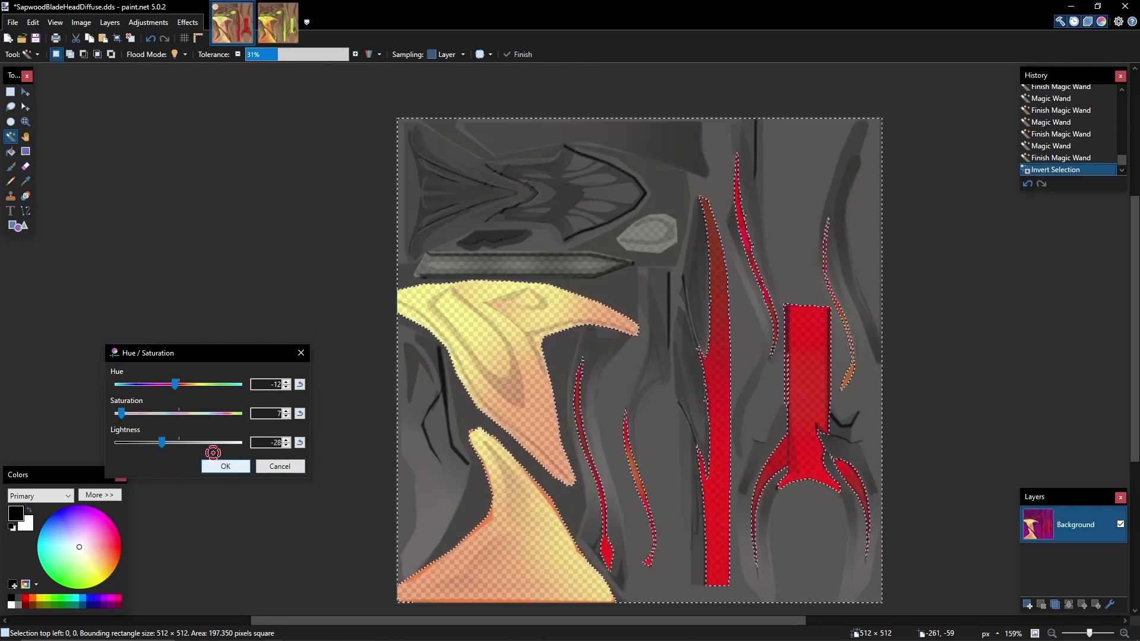
drag(161, 443, 240, 443)
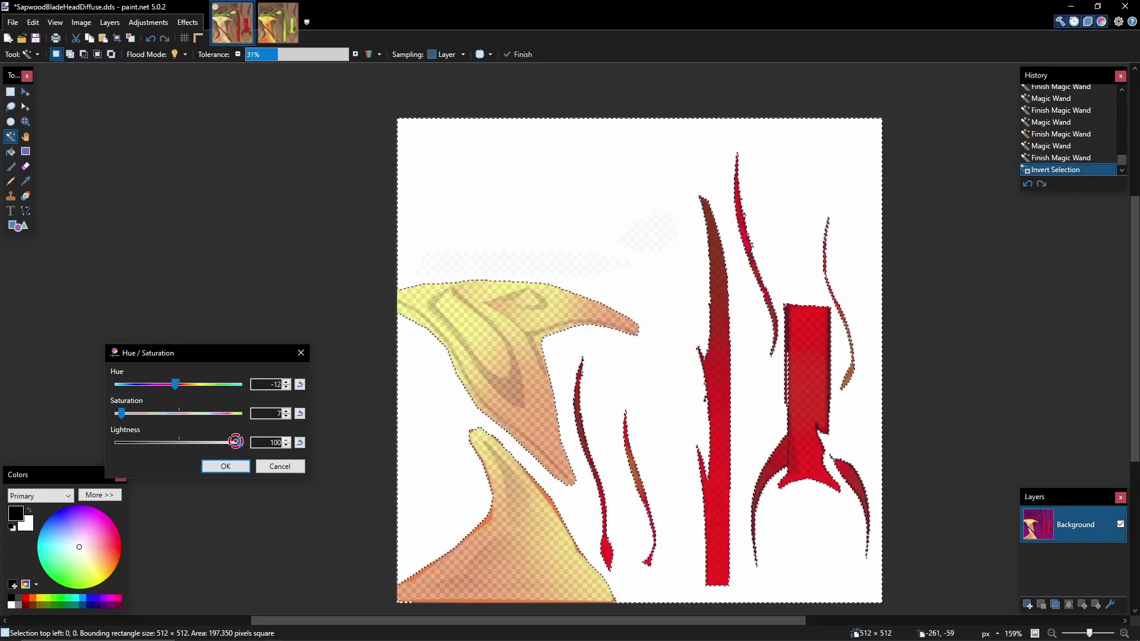
drag(239, 442, 222, 444)
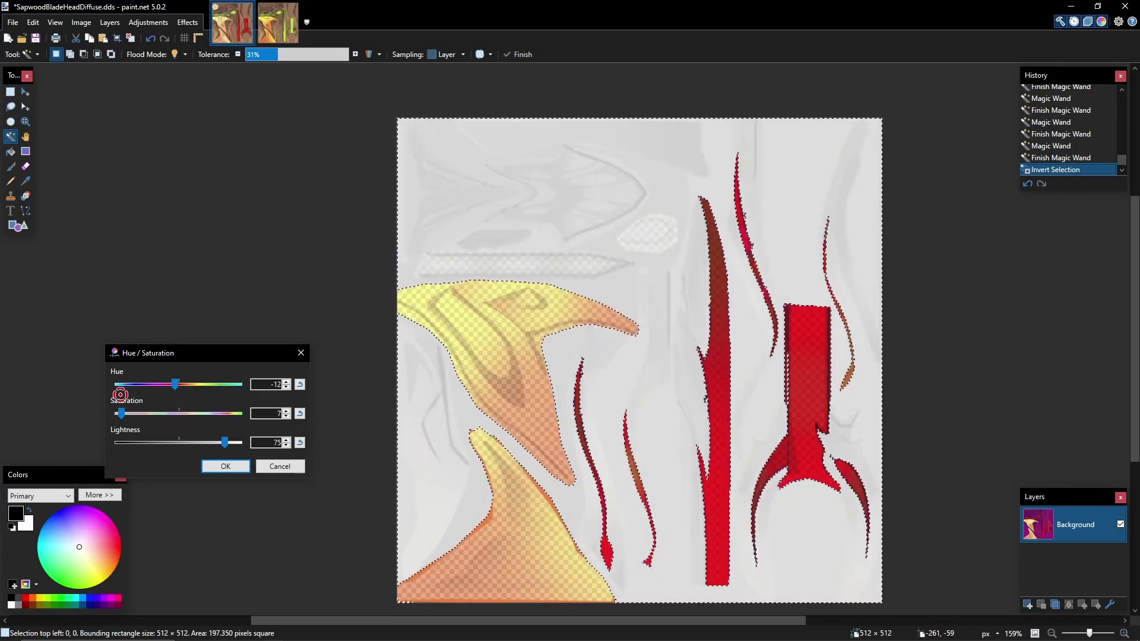
mouse_move(122, 412)
mouse_down()
mouse_move(150, 411)
mouse_move(137, 412)
mouse_up()
drag(226, 442, 223, 442)
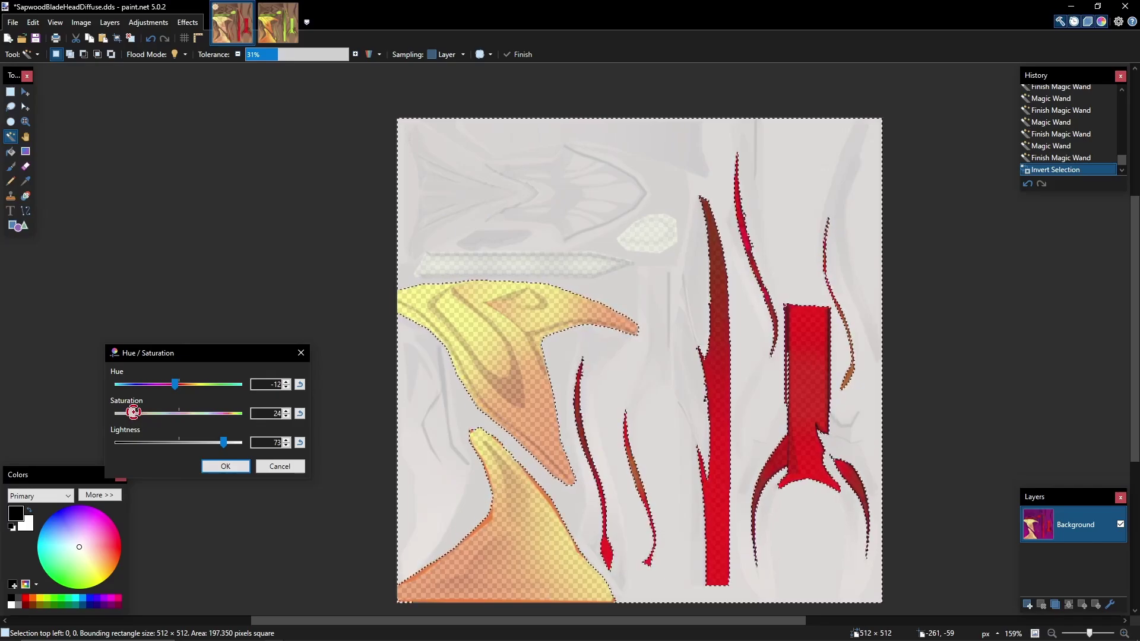
mouse_move(133, 412)
mouse_down()
mouse_move(127, 402)
mouse_move(135, 412)
mouse_up()
drag(224, 442, 222, 442)
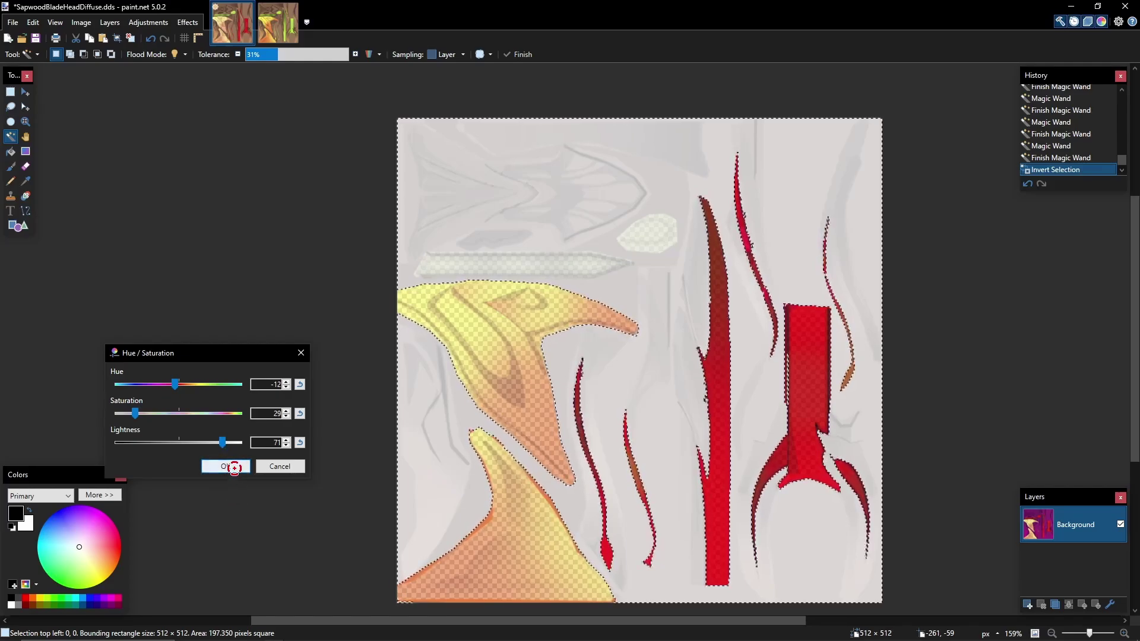
click(234, 468)
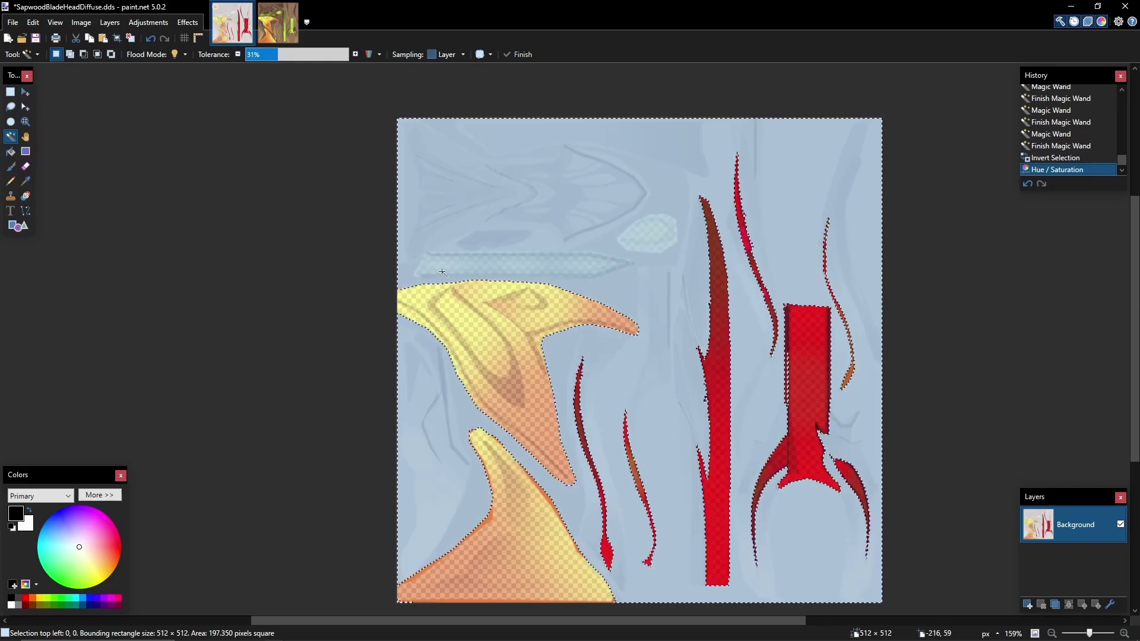
- Select both yellow-orange leaf shapes, including the lower one's bottom edge, with the Magic Wand, raising the tolerance to 45%
click(499, 363)
ctrl+click(509, 375)
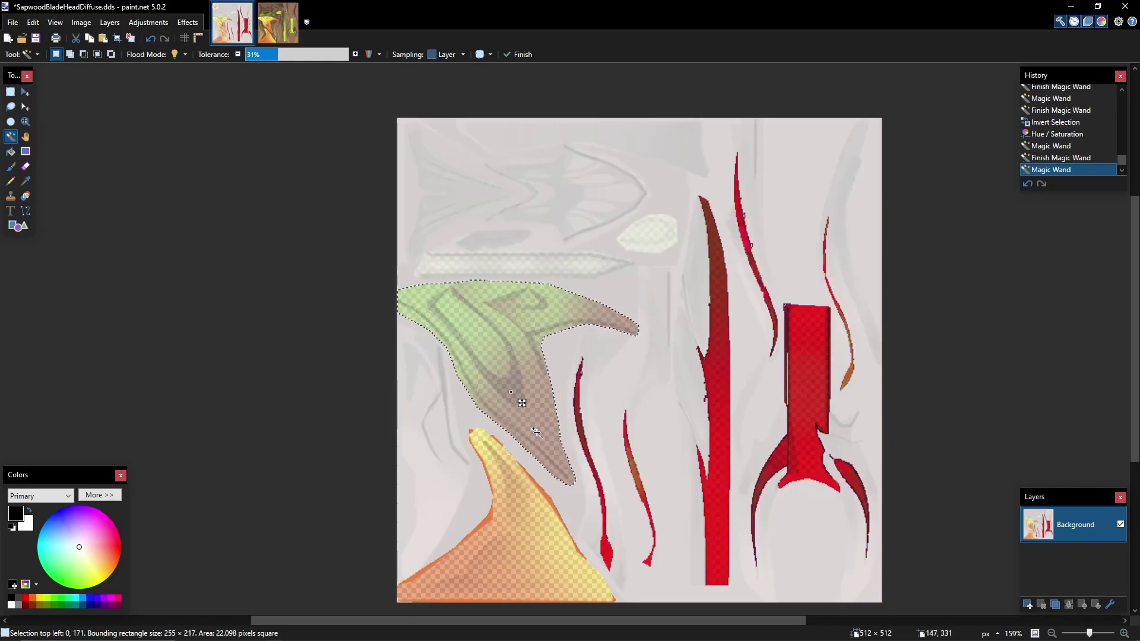
ctrl+click(522, 537)
ctrl+scroll(526, 542, up, 2)
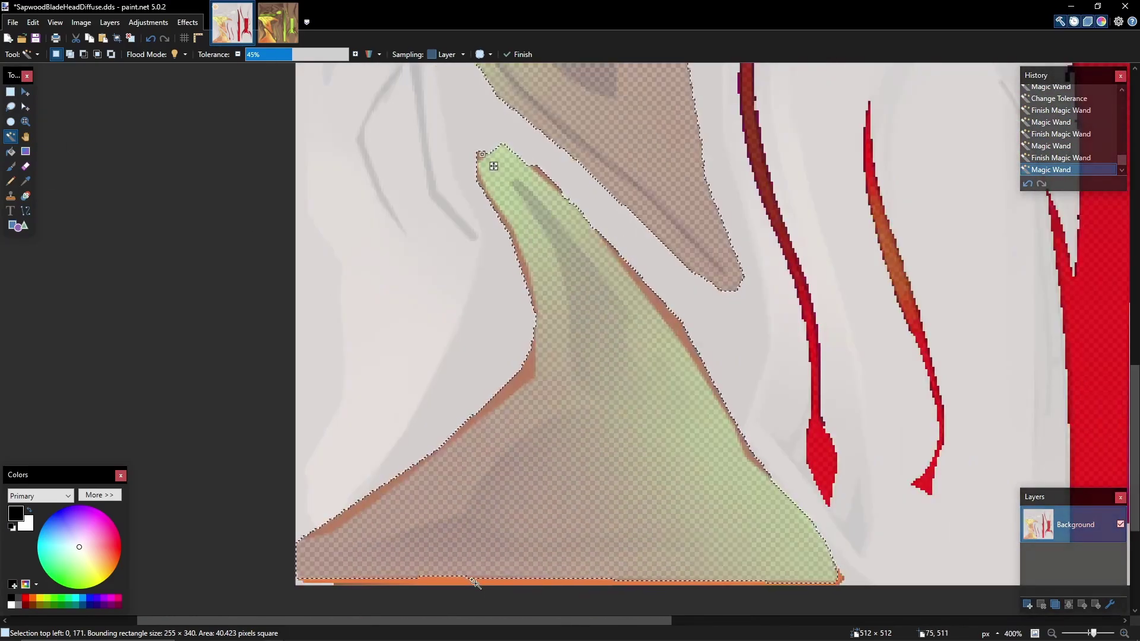
ctrl+click(475, 584)
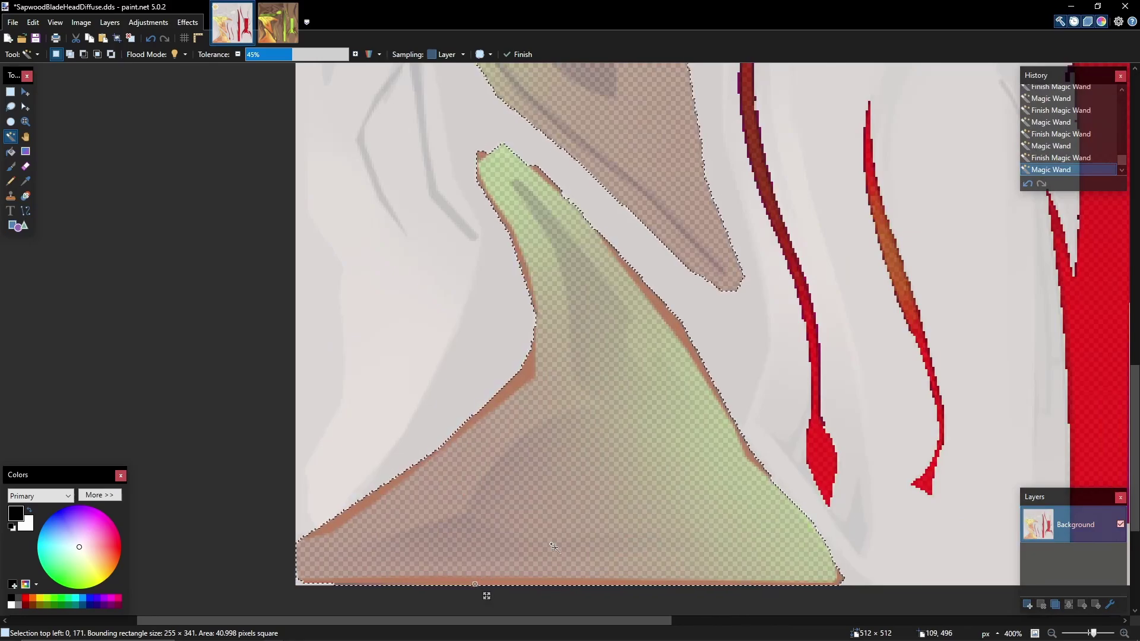
- Shift the selected leaf shapes toward red using Hue / Saturation with hue -19, saturation 117 and lightness 0
ctrl+scroll(554, 546, down, 4)
click(149, 22)
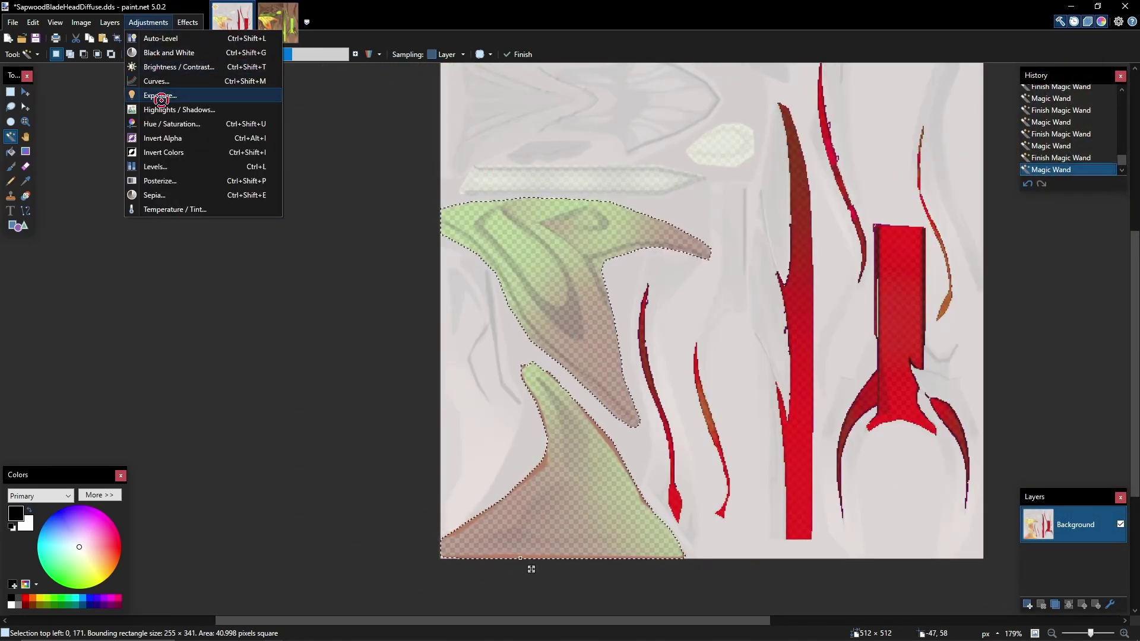
click(160, 123)
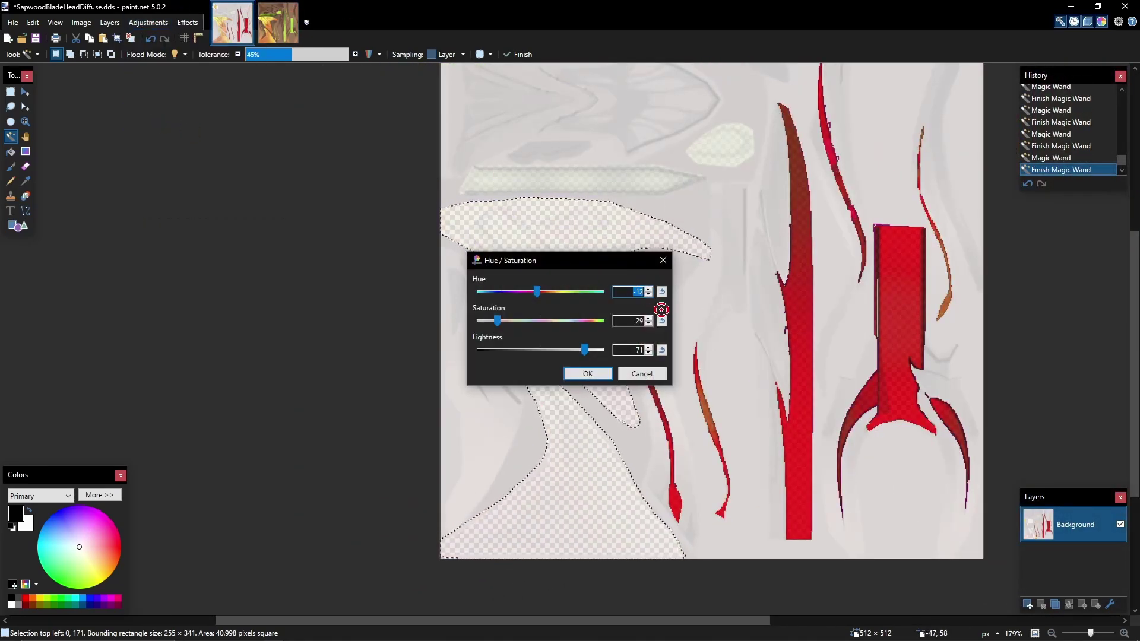
click(662, 320)
click(662, 350)
drag(620, 262, 320, 279)
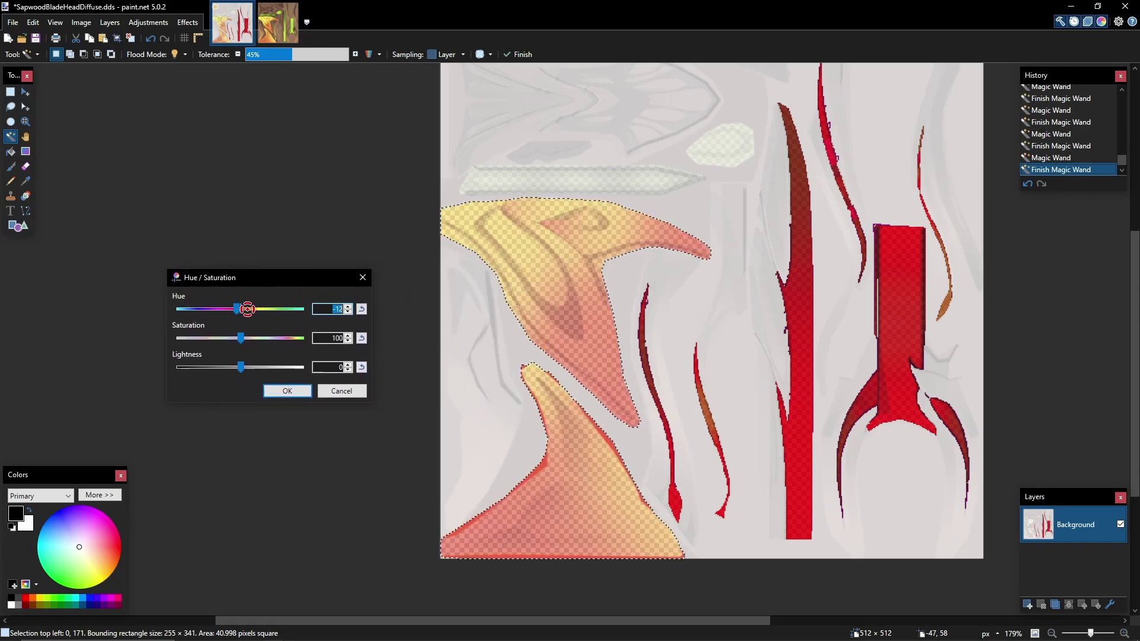
drag(247, 309, 251, 338)
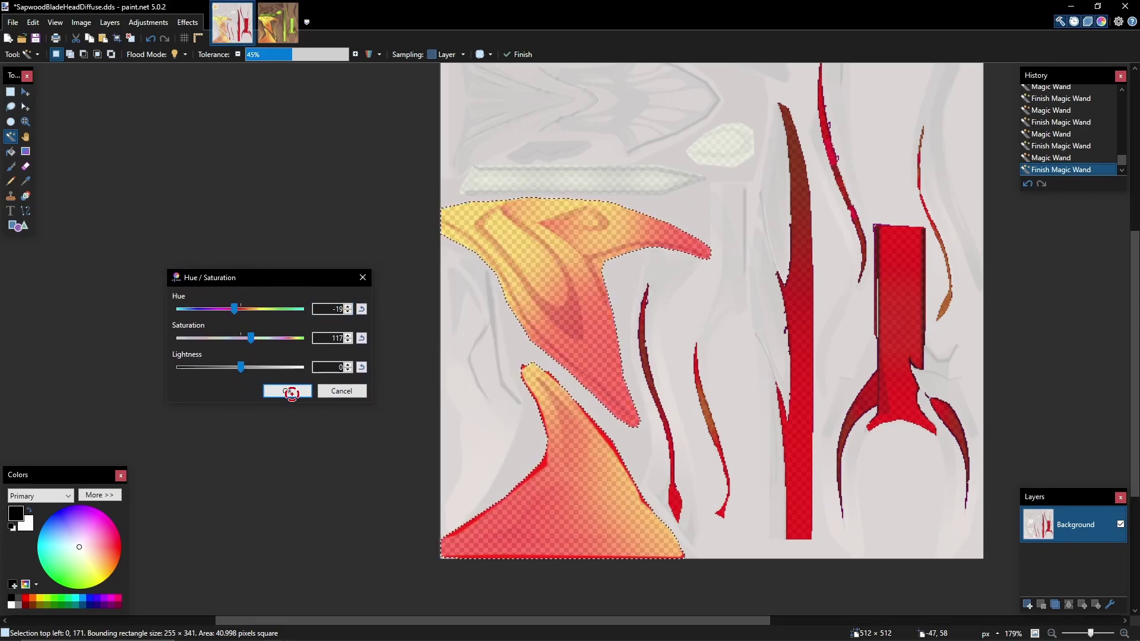
click(287, 391)
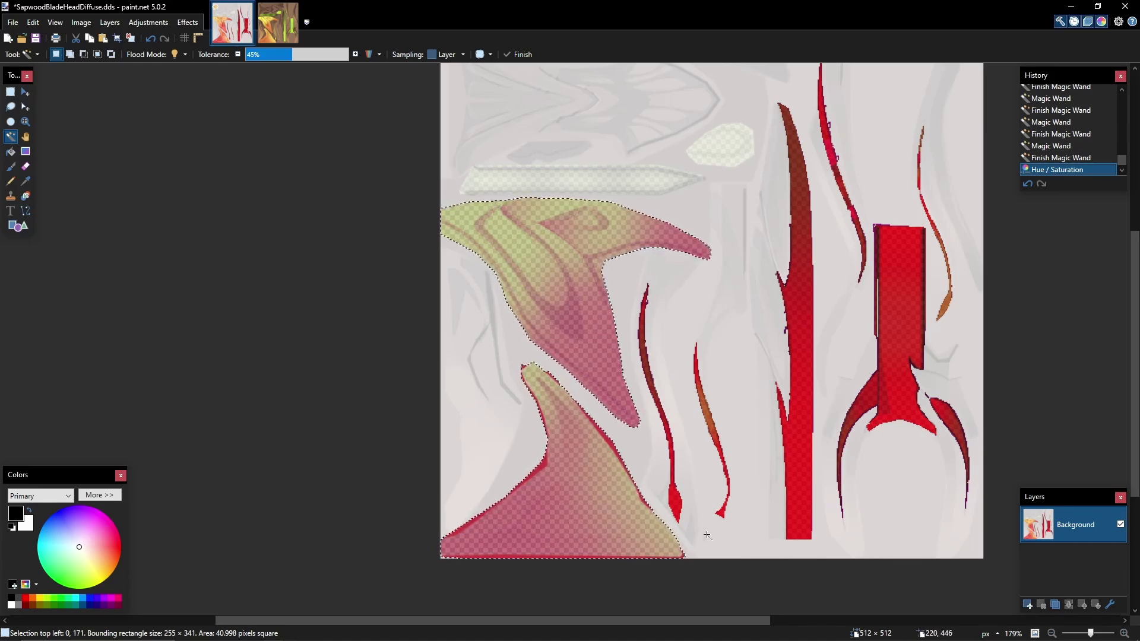
- Enclose the red blade strip, the forked shape and all thin red veins in a combined Rectangle Select selection
ctrl+scroll(964, 427, down, 4)
ctrl+scroll(963, 428, up, 3)
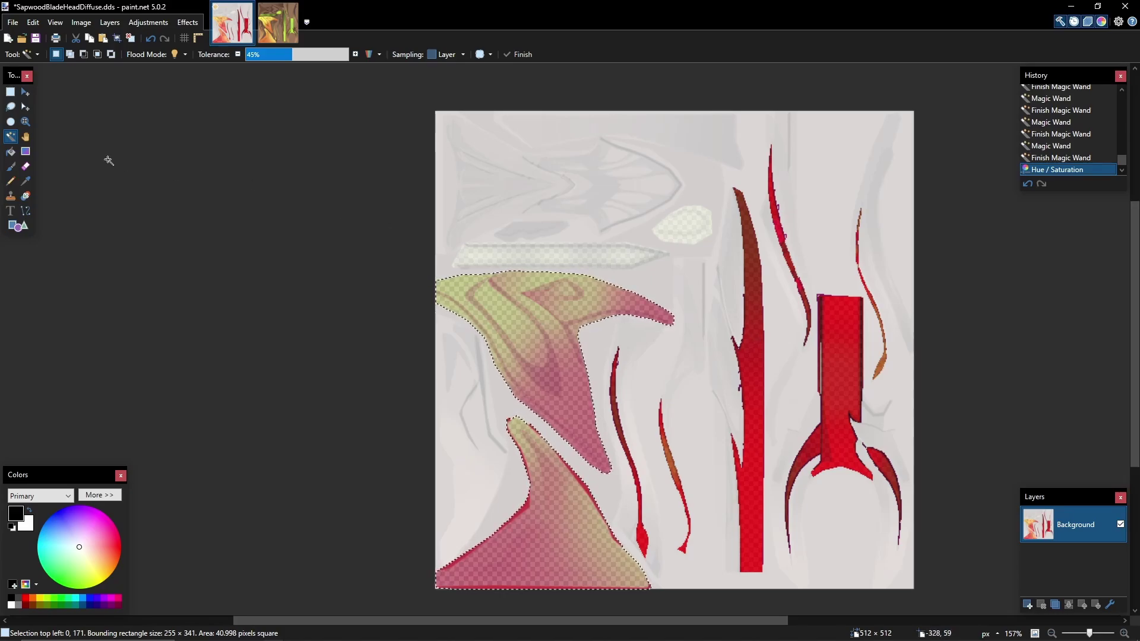
click(10, 91)
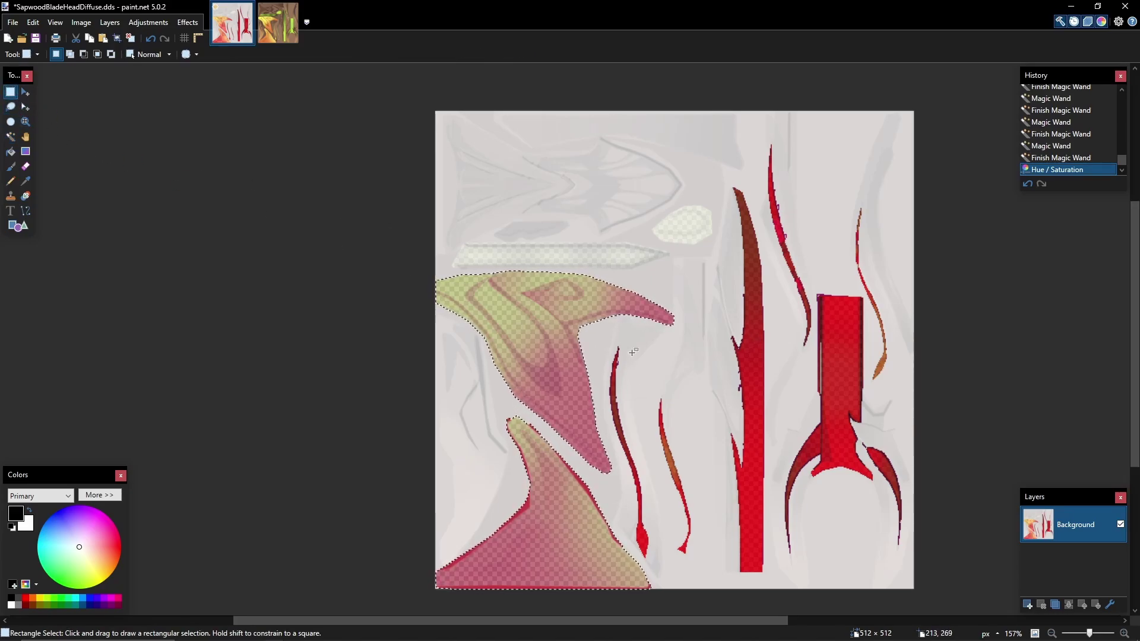
drag(605, 340, 634, 368)
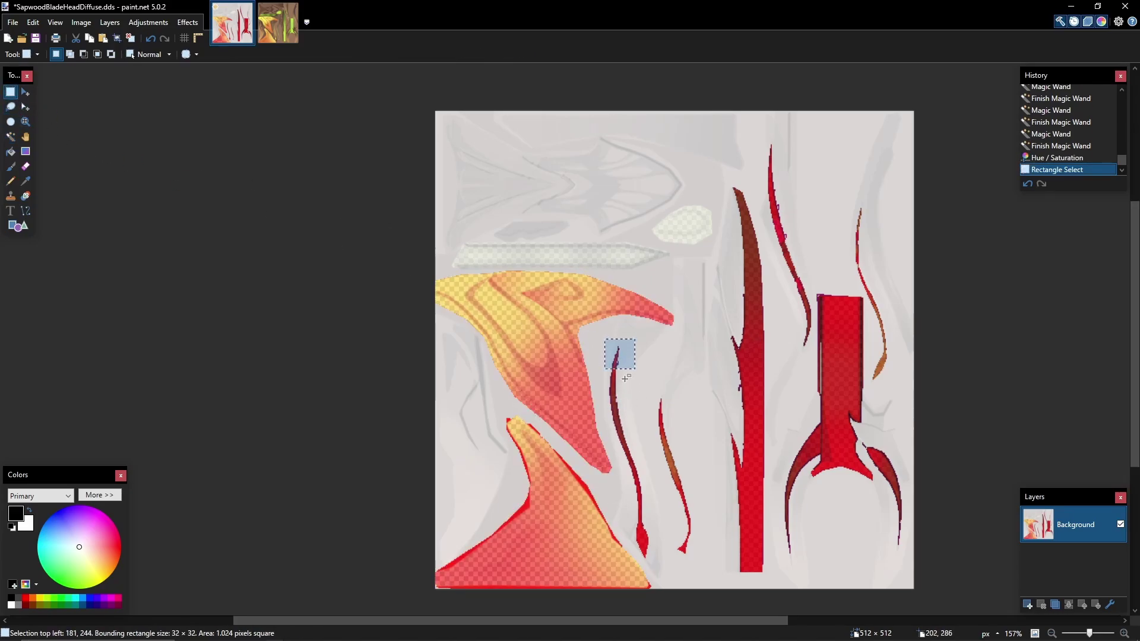
key(ctrl+z)
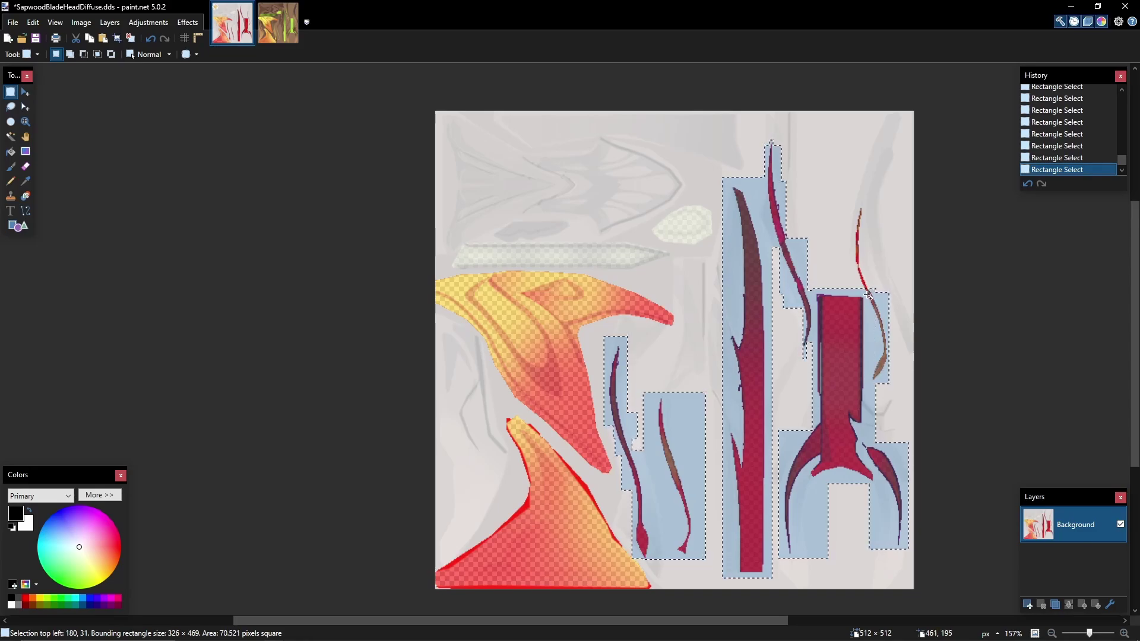
ctrl+drag(871, 292, 854, 198)
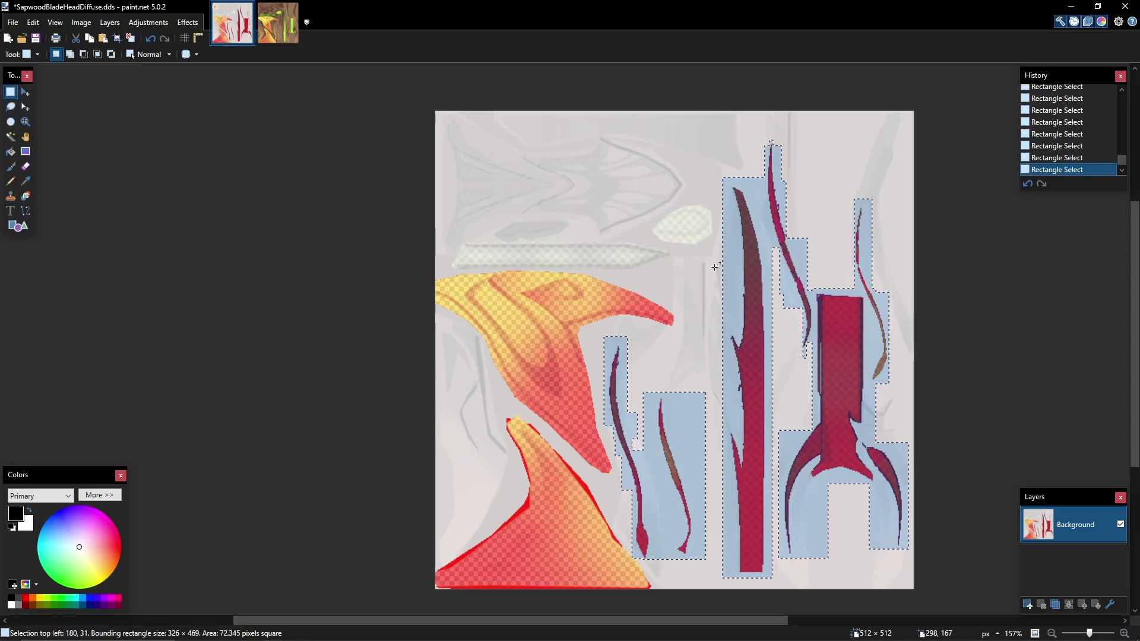
click(187, 22)
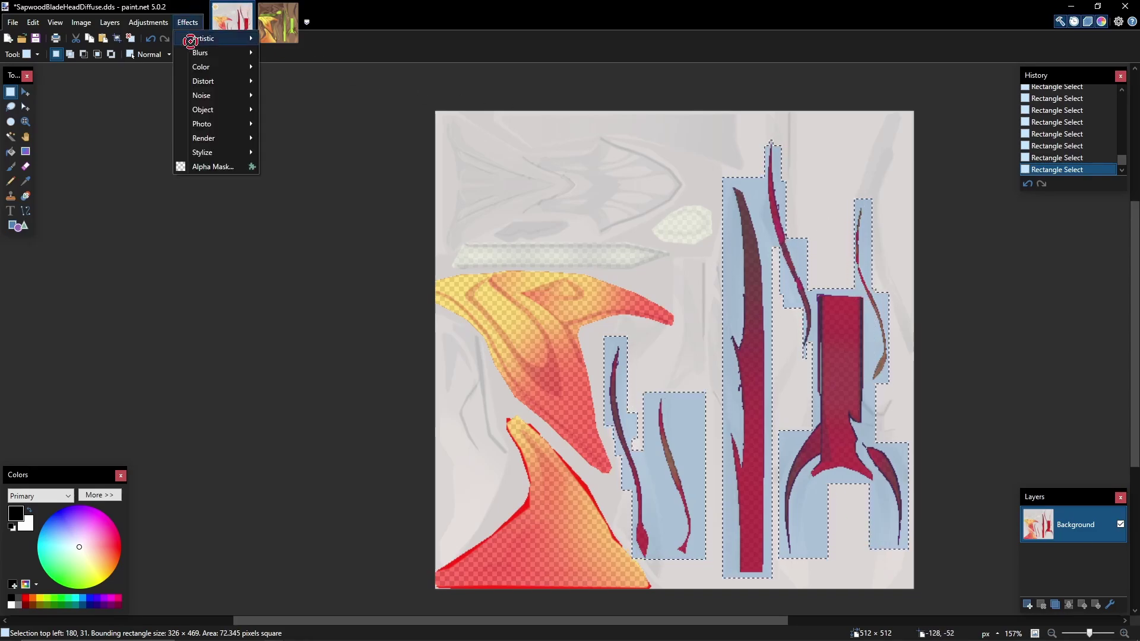
mouse_move(210, 57)
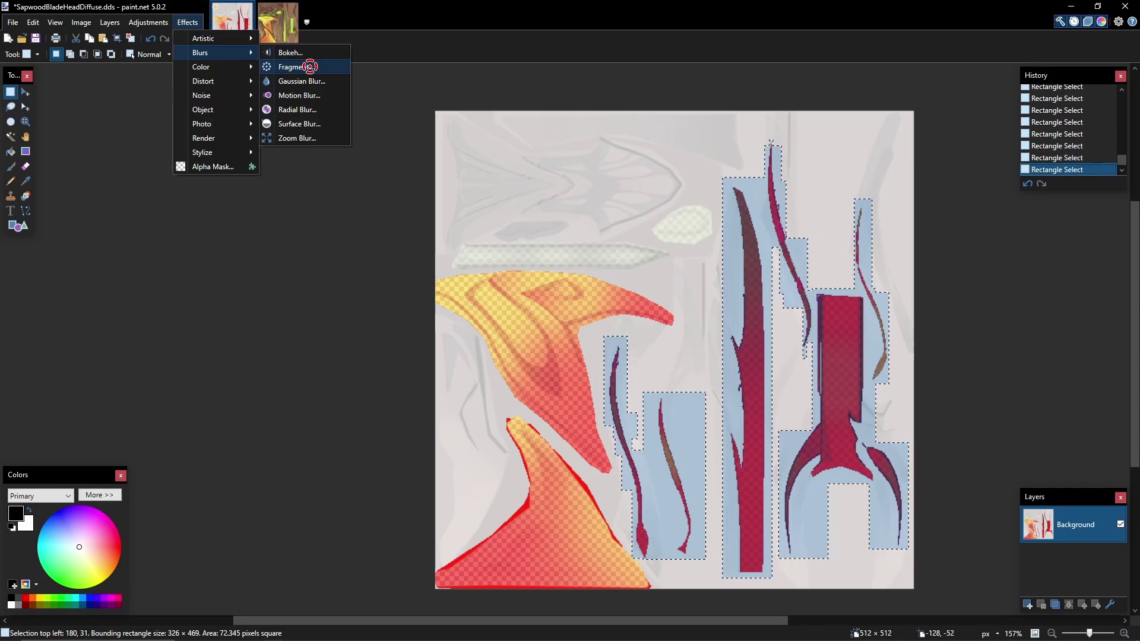
click(297, 109)
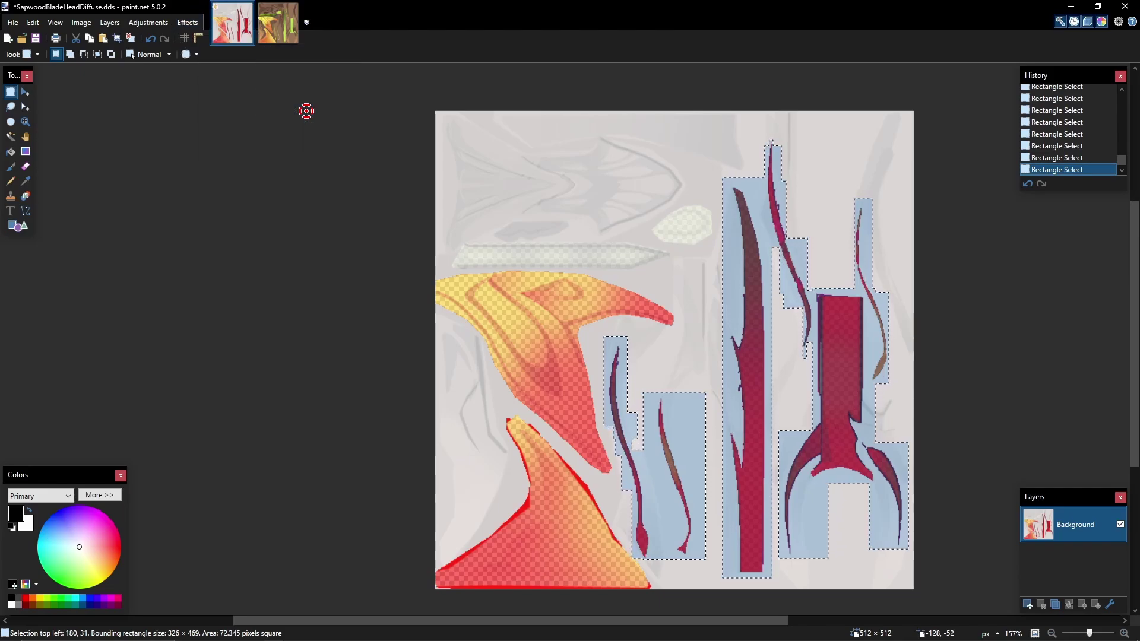
click(650, 402)
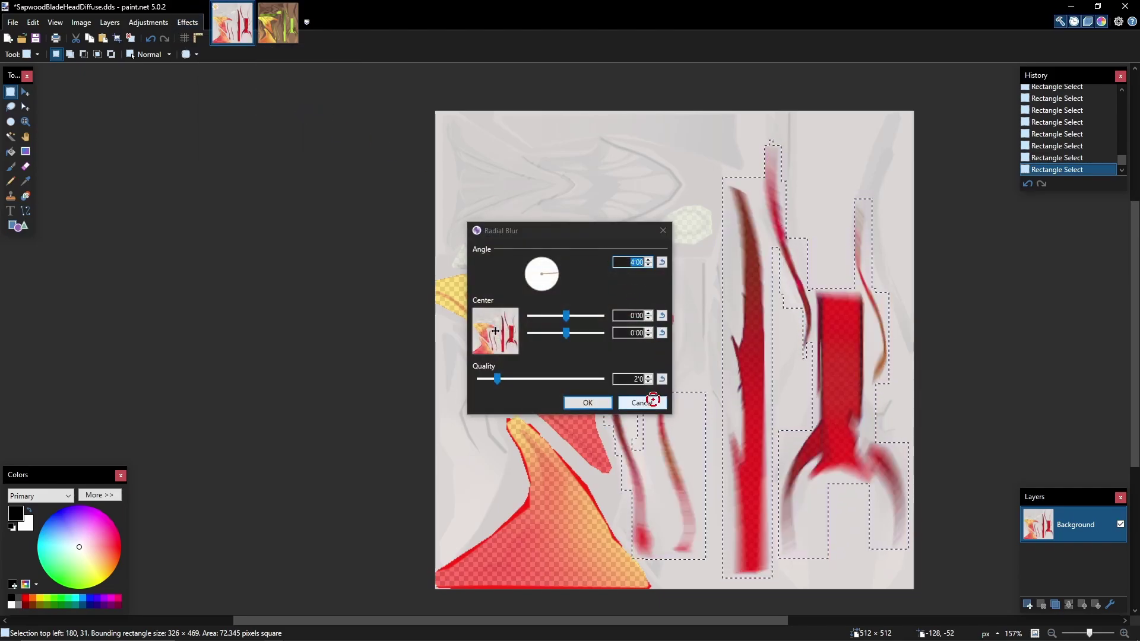
- Apply the Fragment blur to the selected red parts with fragment count 4, distance 1 and rotation 0
click(186, 23)
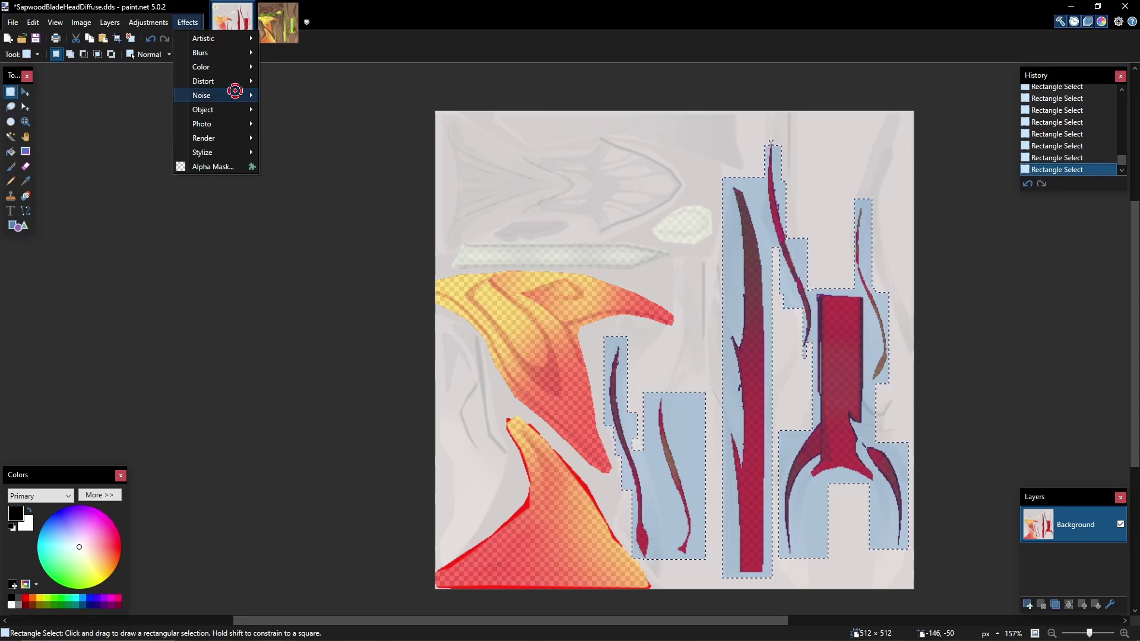
mouse_move(237, 53)
click(296, 66)
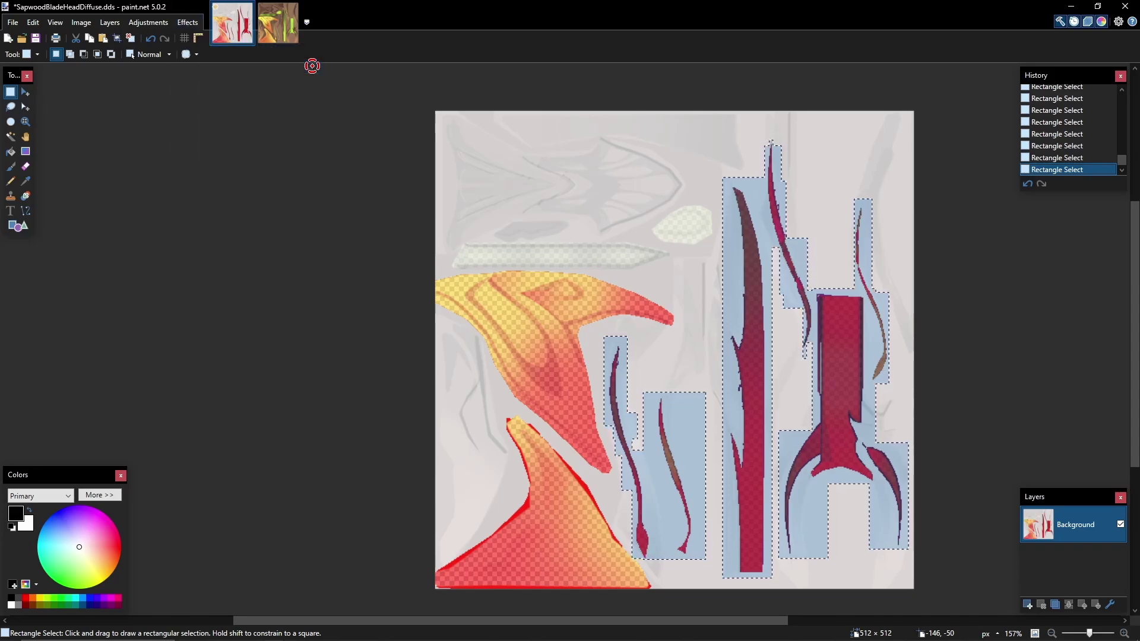
drag(491, 309, 482, 310)
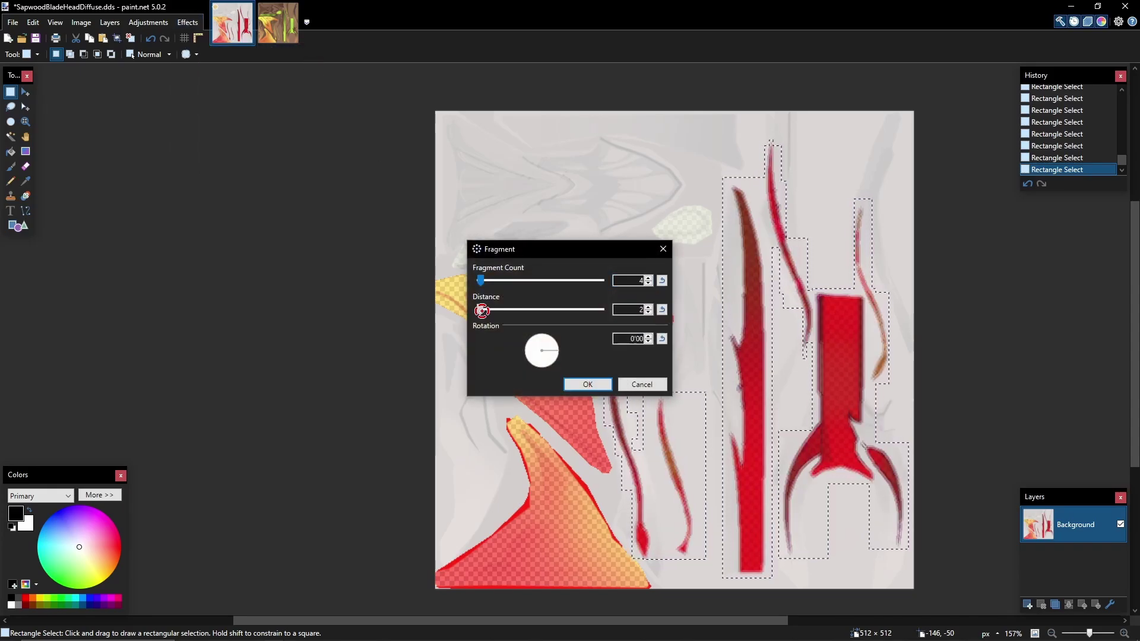
click(596, 309)
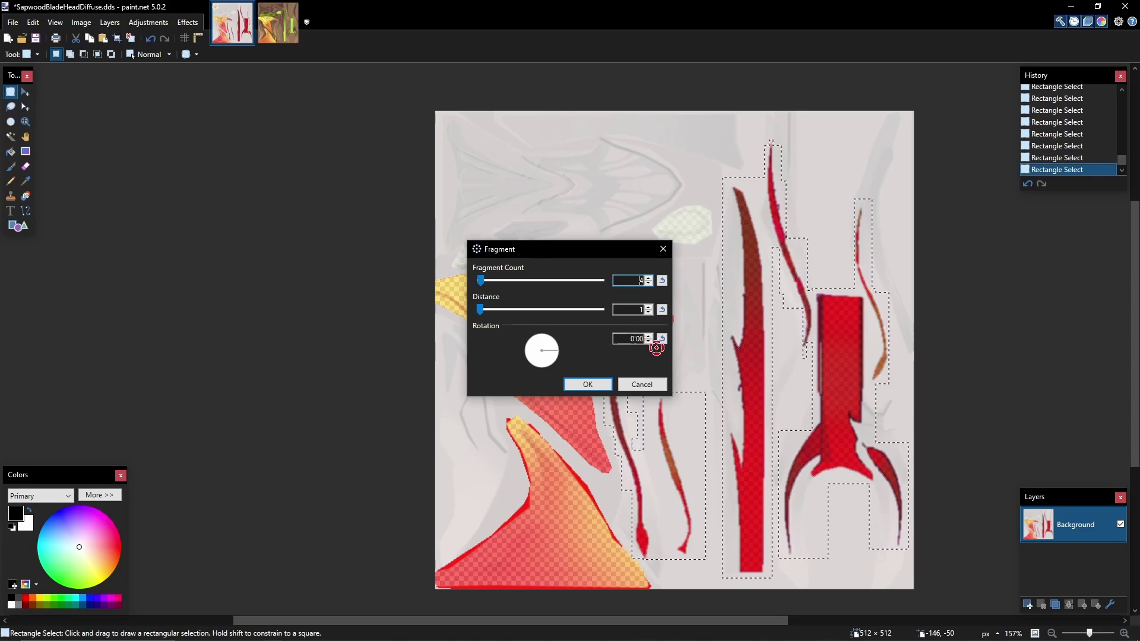
click(597, 383)
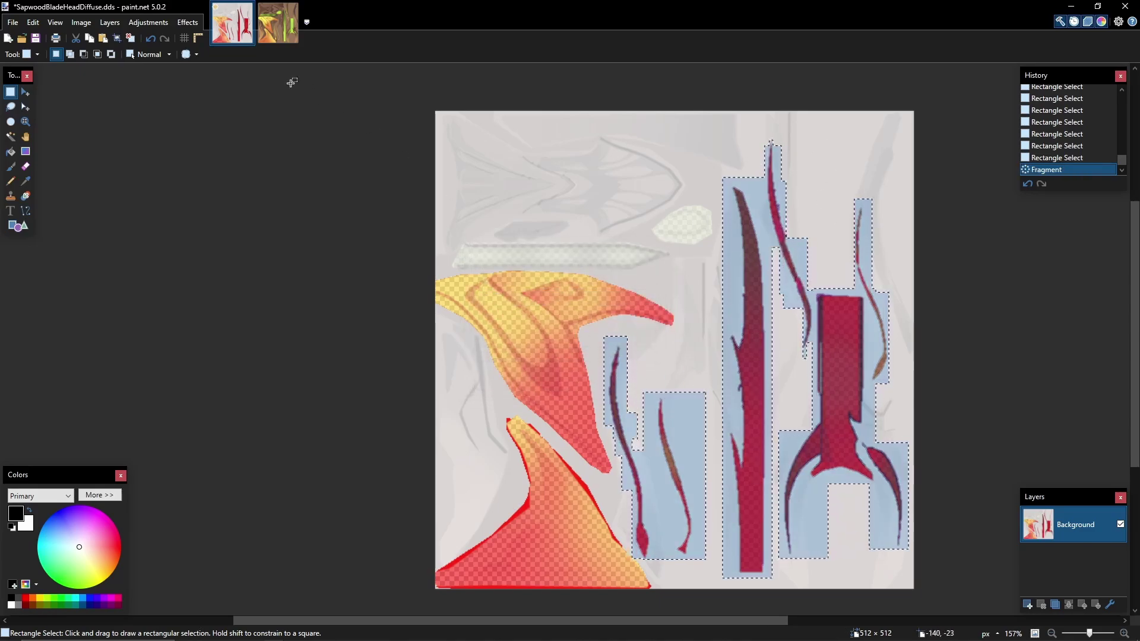
- Apply a Gaussian Blur to the selected red parts and clear the selection
click(188, 22)
mouse_move(219, 71)
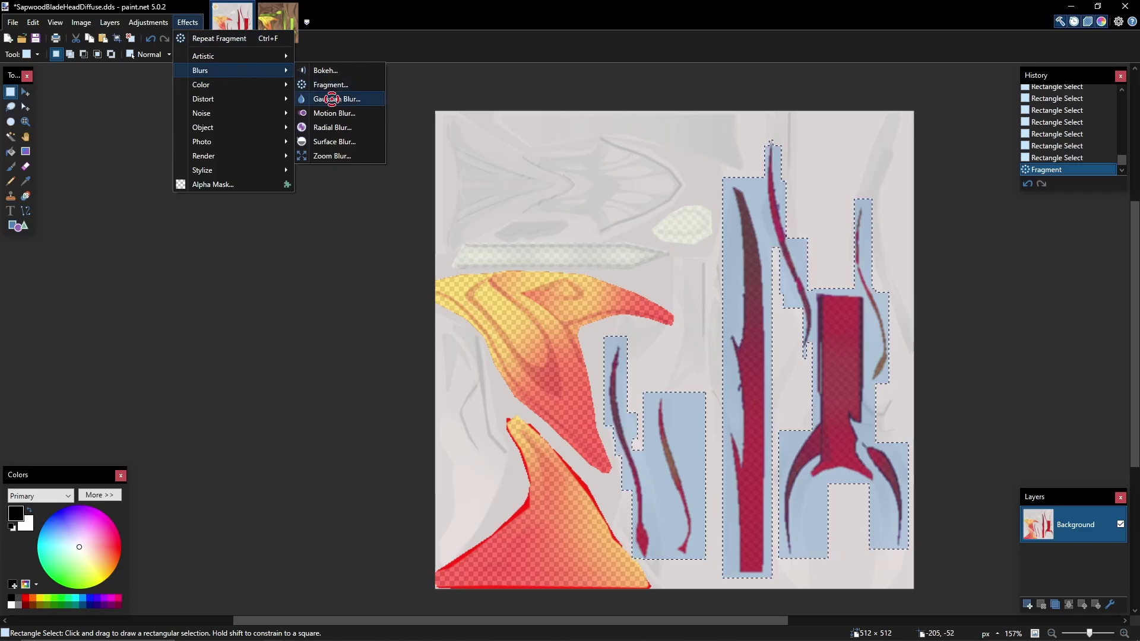
click(330, 98)
click(584, 385)
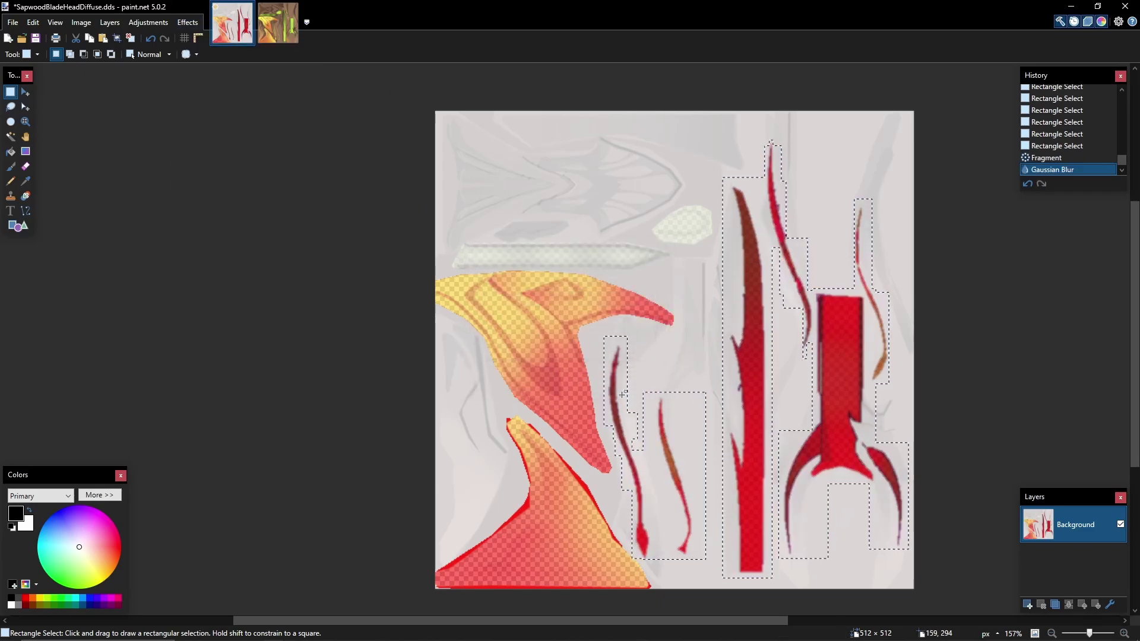
click(793, 189)
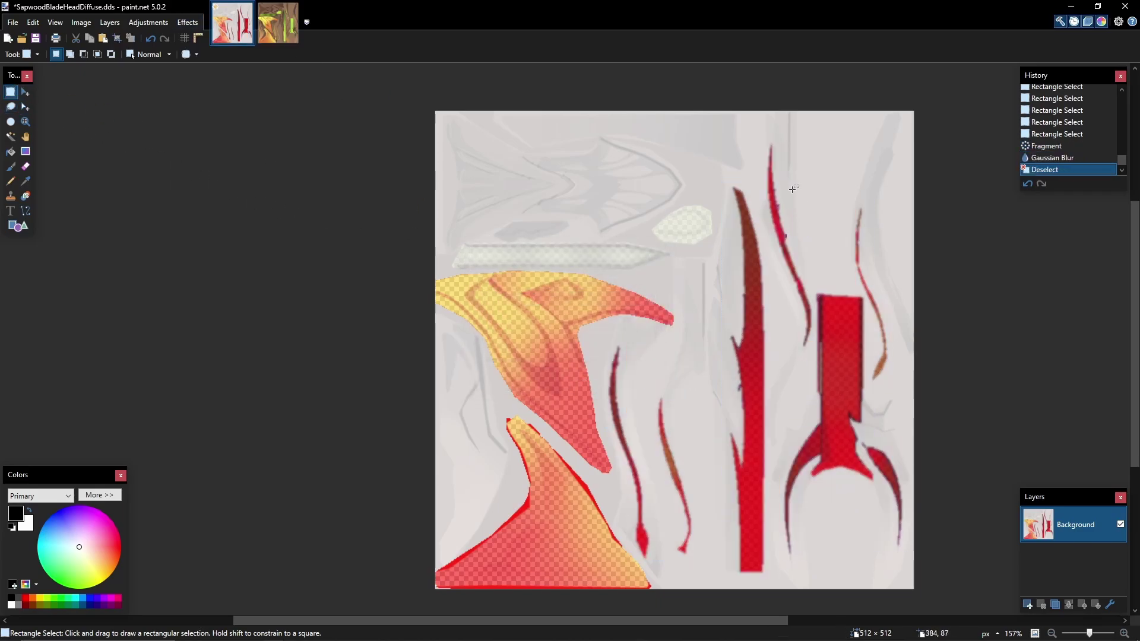
ctrl+scroll(875, 542, down, 4)
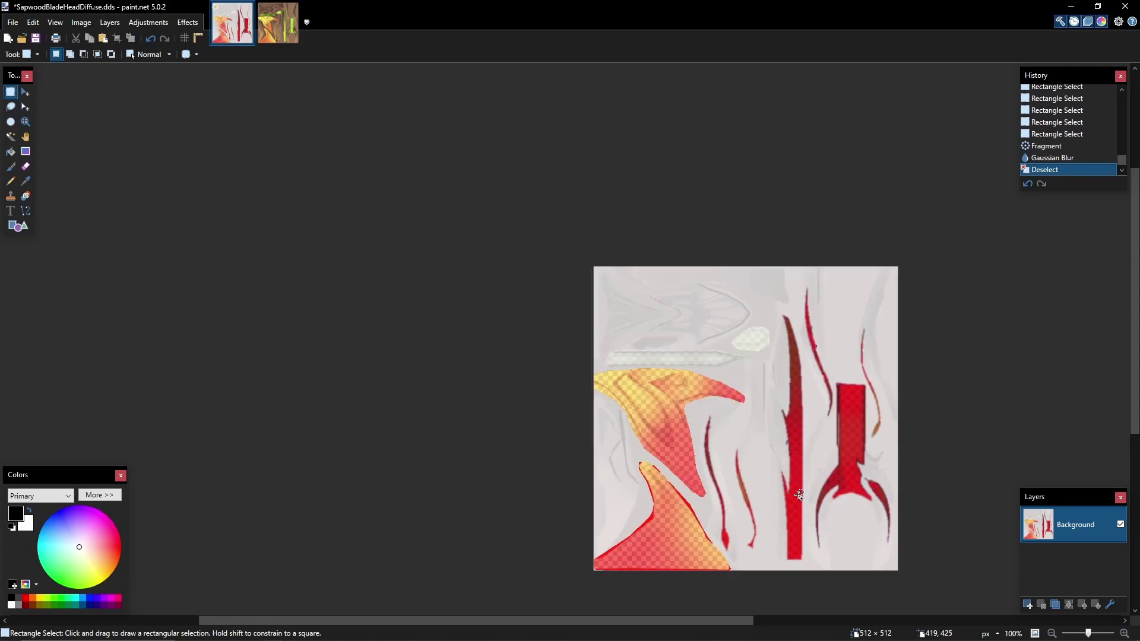
- Invert the alpha channel of the whole recoloured diffuse texture
ctrl+scroll(453, 351, down, 5)
ctrl+scroll(597, 414, up, 2)
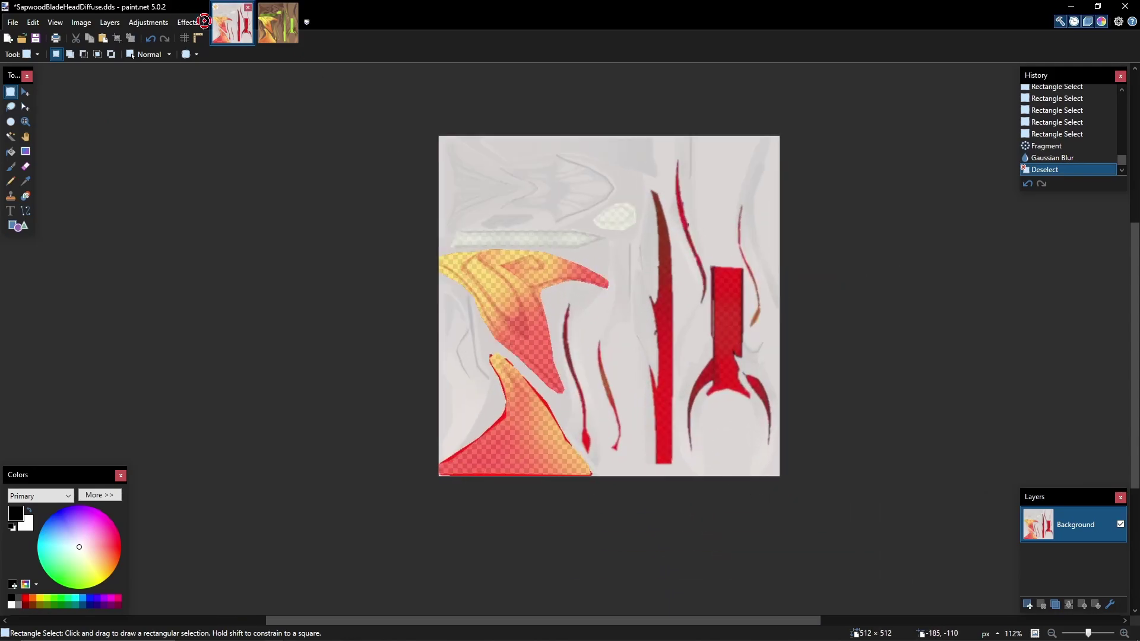
click(148, 22)
click(156, 138)
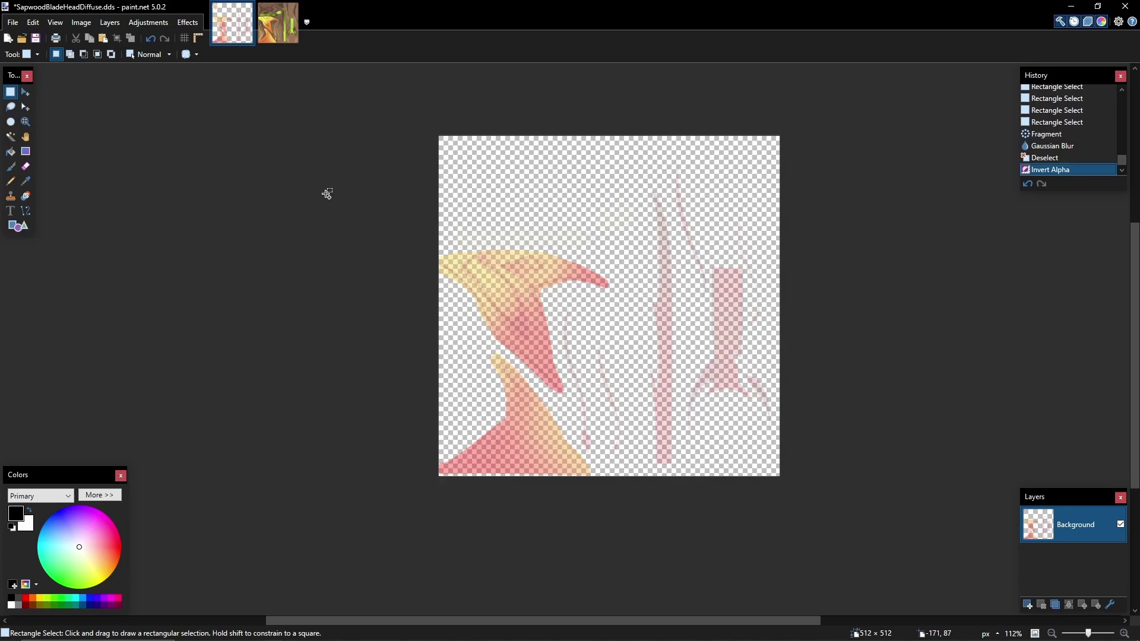
- Save the diffuse texture as DDS in BC7 (sRGB, DX 11+) format with Slow compression speed and mip maps generated
key(ctrl+s)
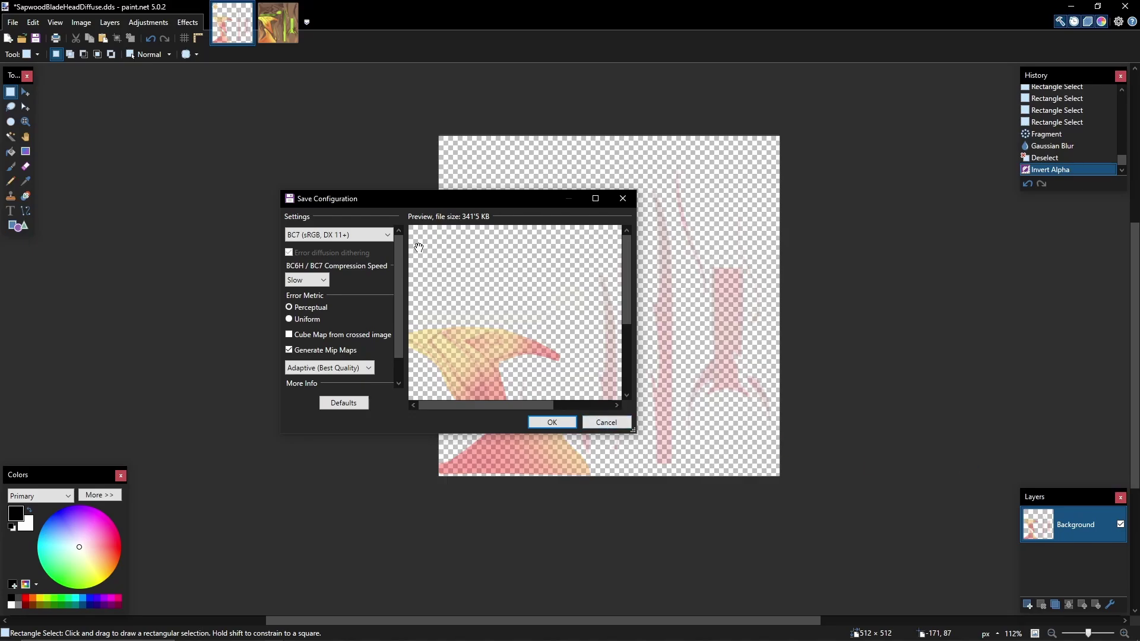
click(322, 235)
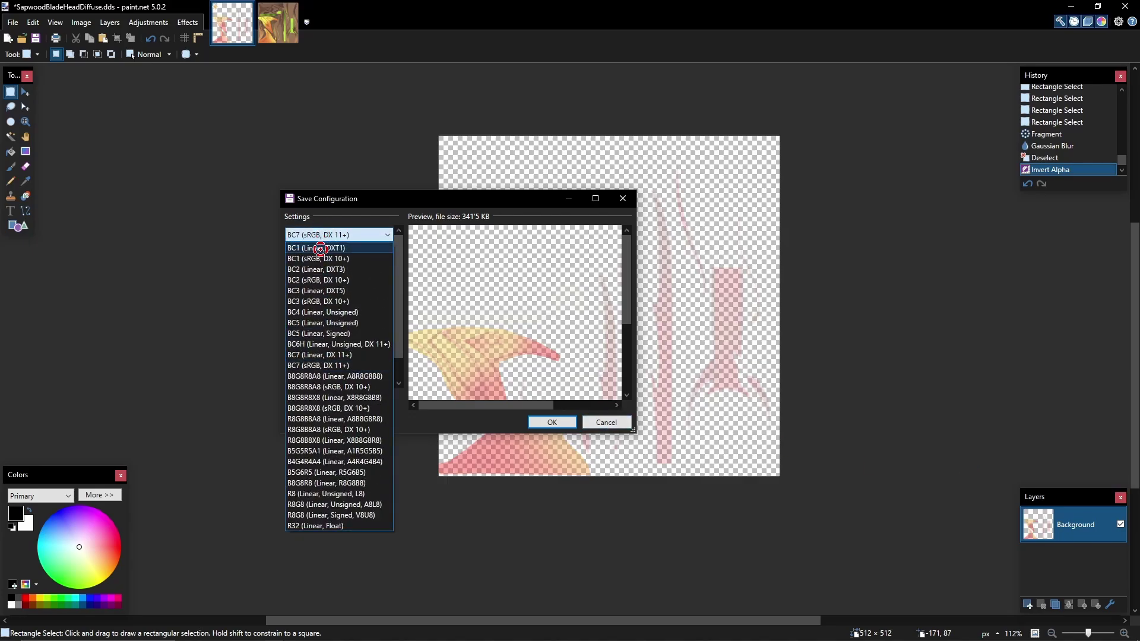
click(333, 366)
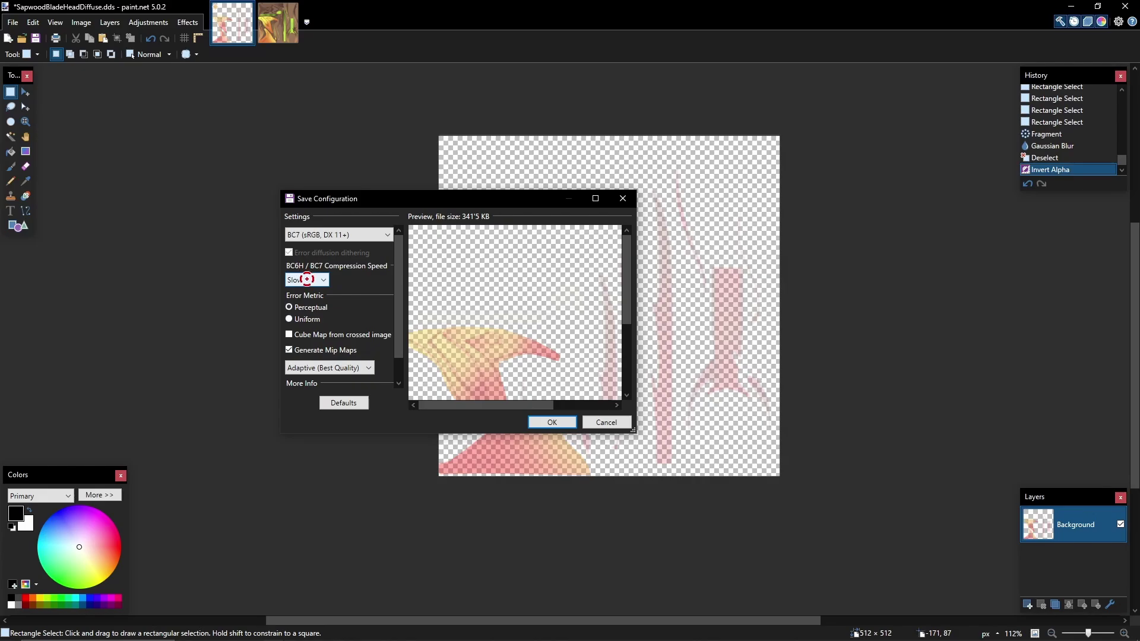
click(307, 279)
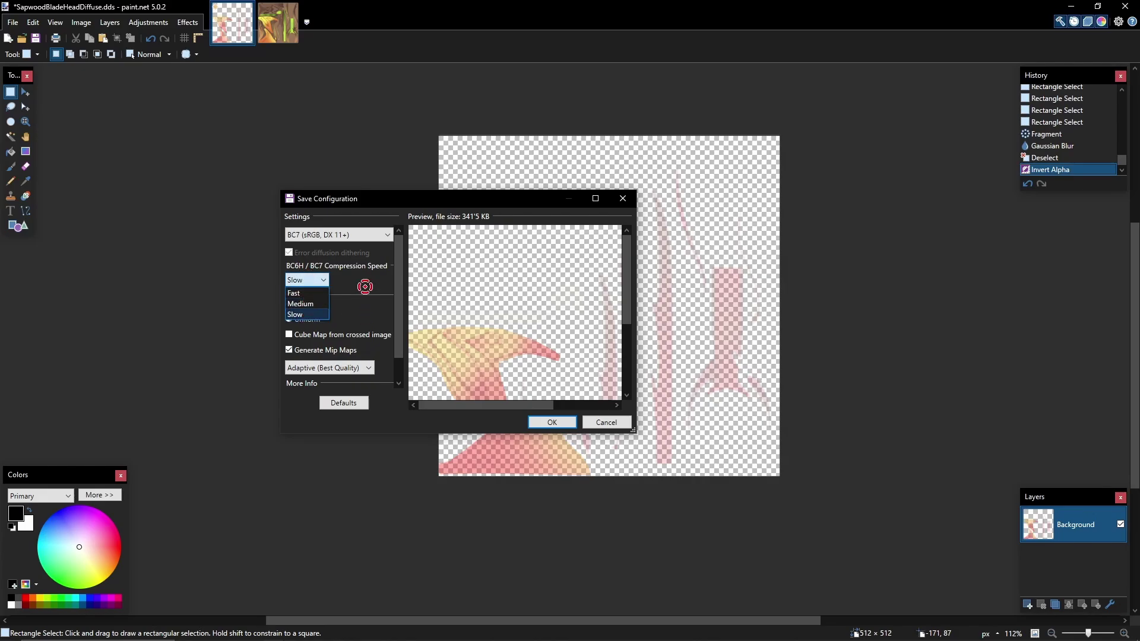
click(364, 287)
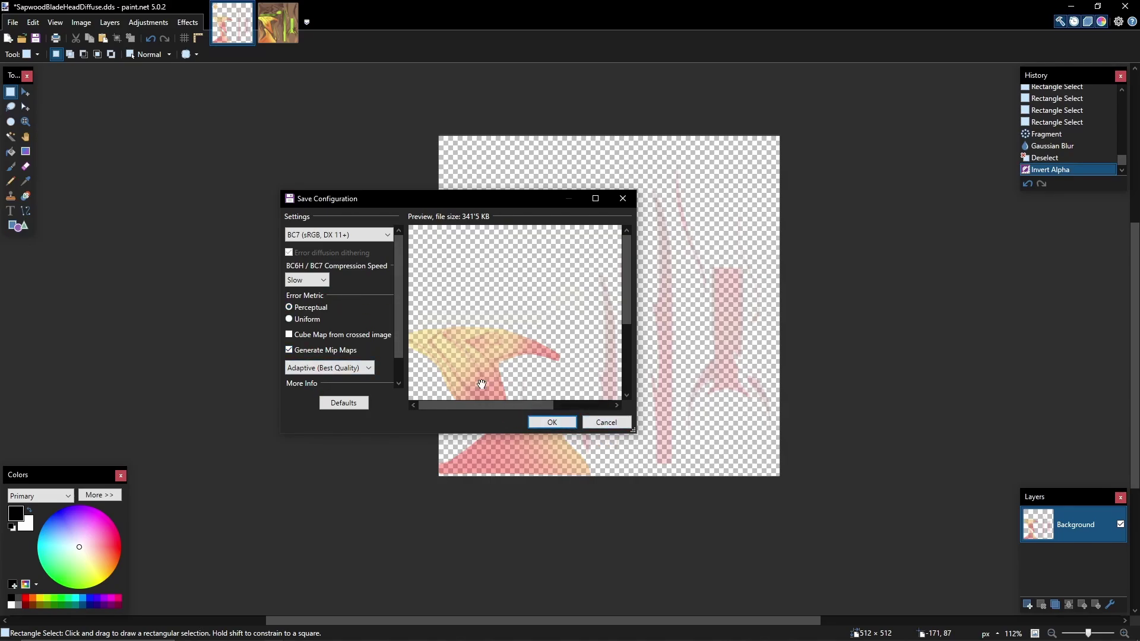
click(558, 422)
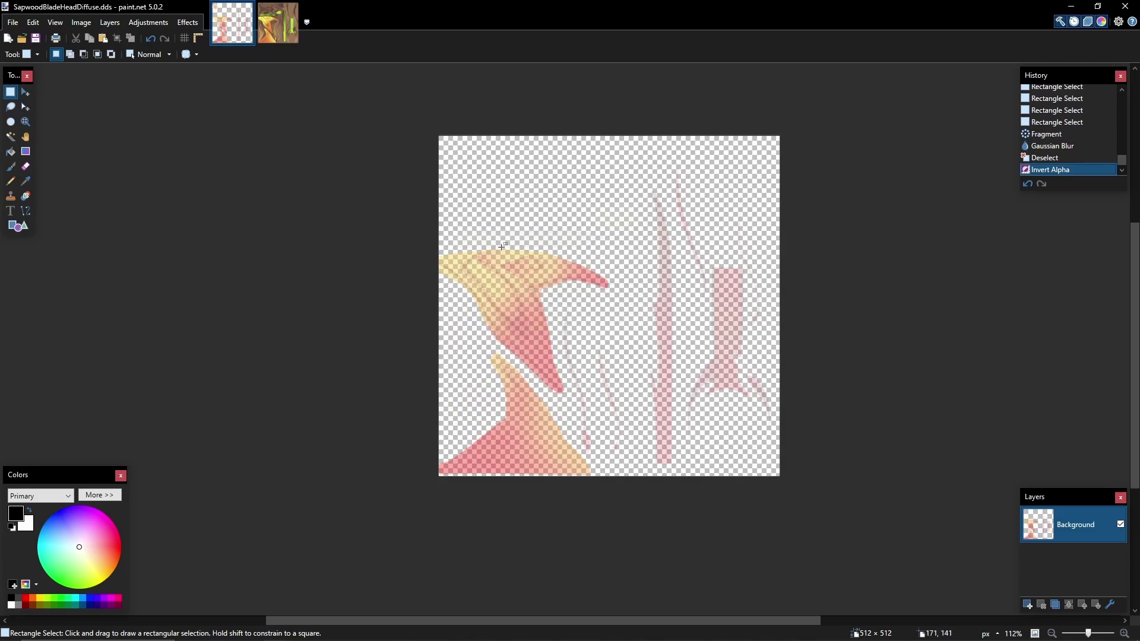
- Switch to Genshin Impact, reload the mods, rotate Bennett to inspect the recoloured Sapwood Blade, and leave the character screen
key(alt+Tab)
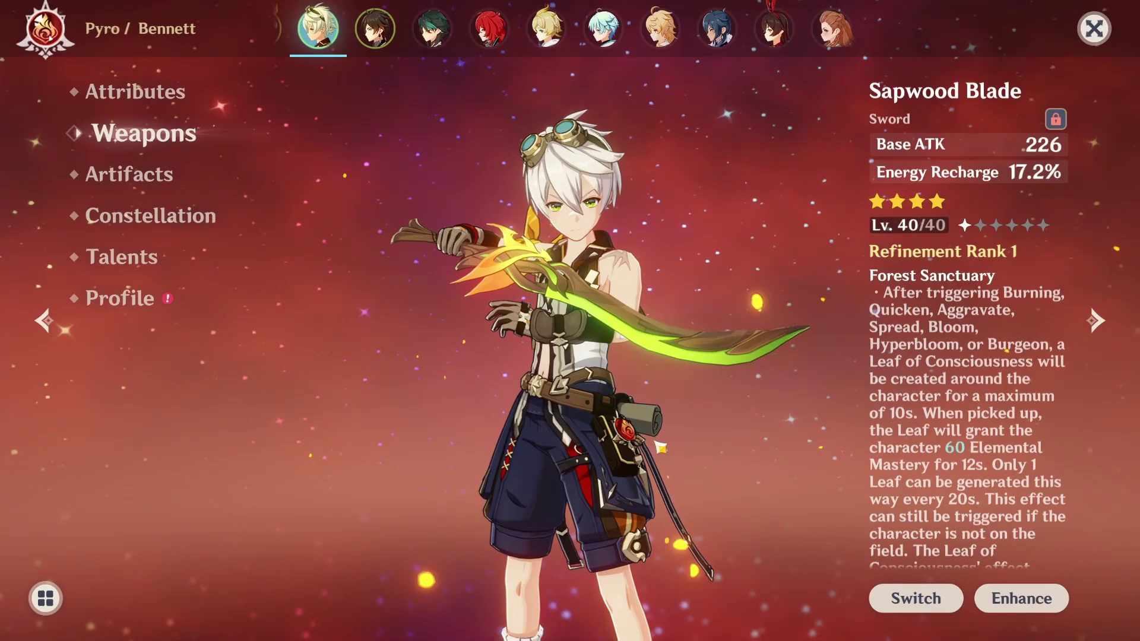
key(F10)
drag(661, 448, 424, 421)
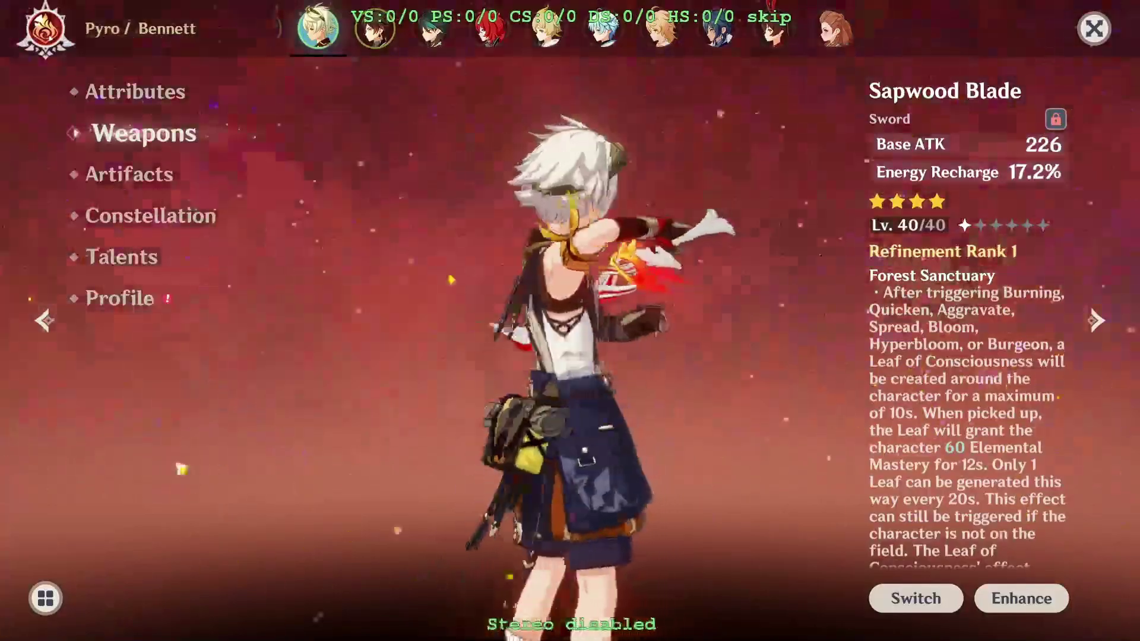
drag(181, 469, 101, 469)
drag(552, 457, 337, 446)
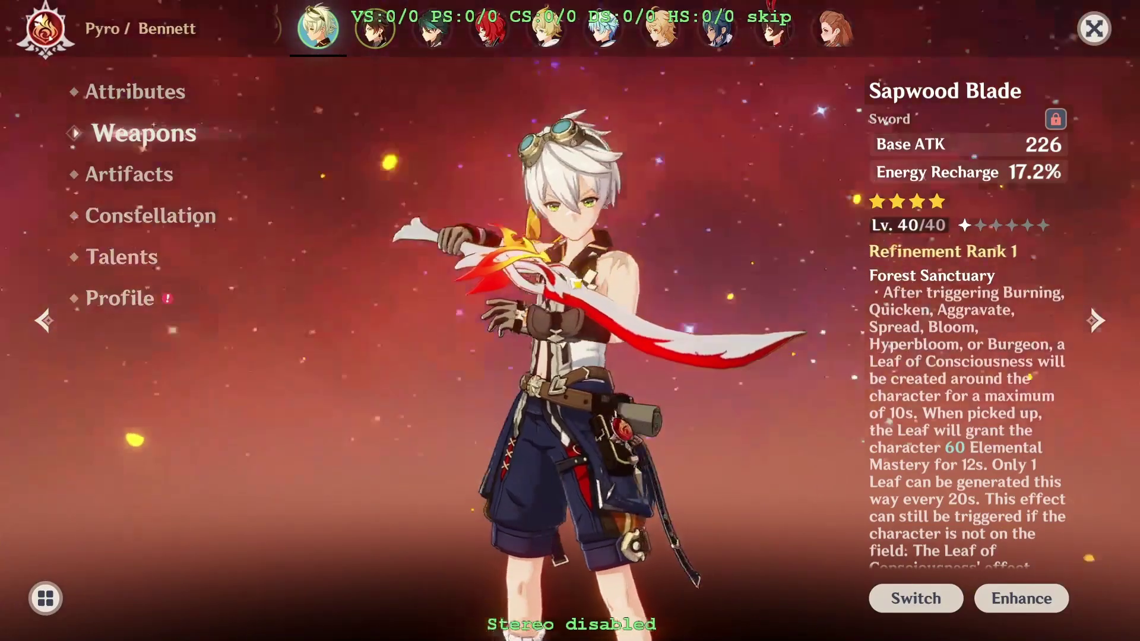
key(Escape)
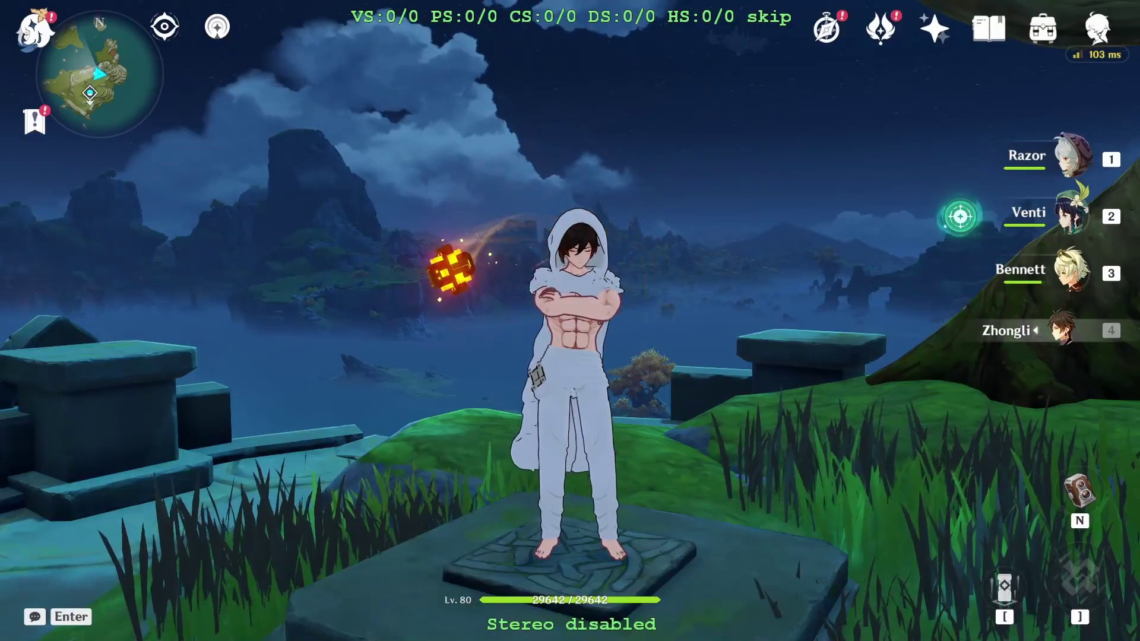